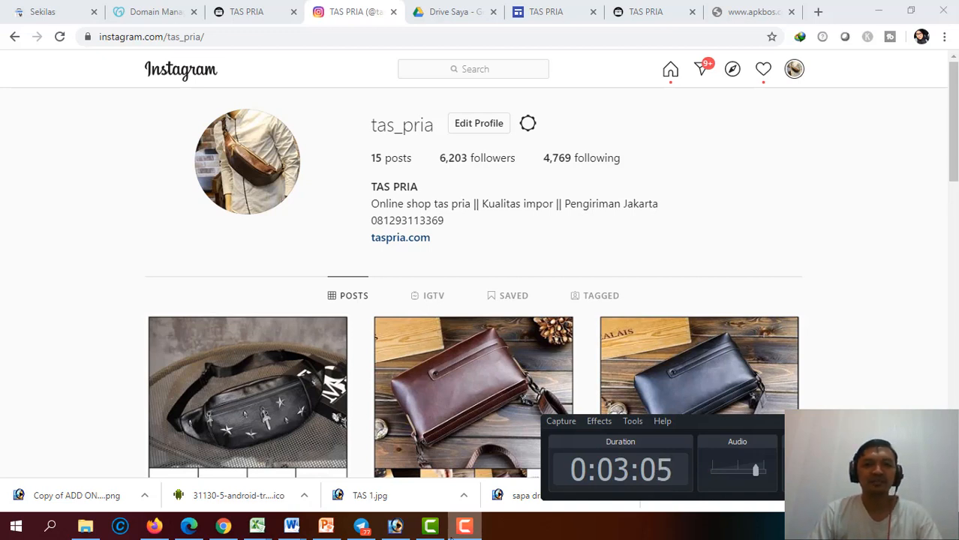
Examine the taspria.com home page, including its header, its featured products and the categories under KATALOG
{"action": "left_click", "coordinate": [232, 9]}
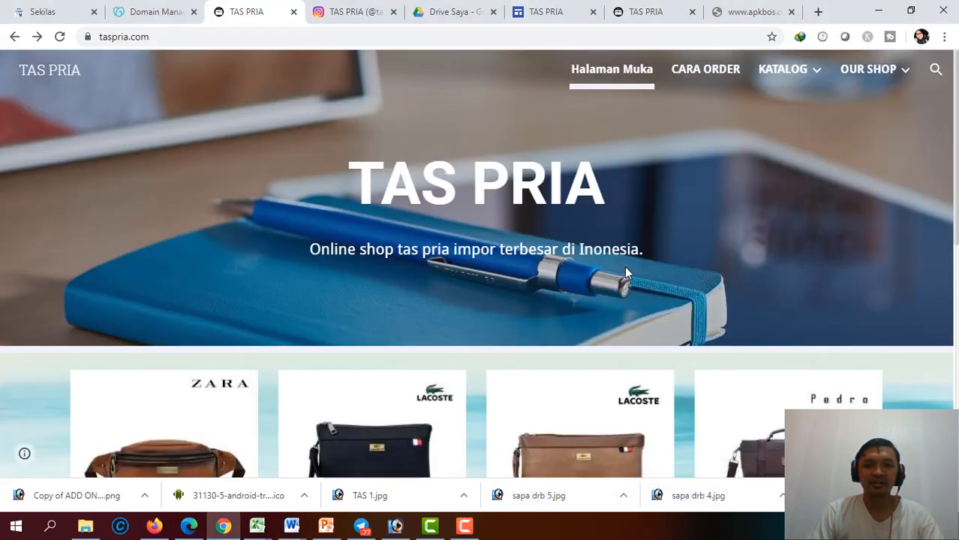
{"action": "scroll", "coordinate": [625, 266], "scroll_direction": "down", "scroll_amount": 4}
{"action": "scroll", "coordinate": [624, 266], "scroll_direction": "up", "scroll_amount": 4}
{"action": "scroll", "coordinate": [625, 266], "scroll_direction": "down", "scroll_amount": 1}
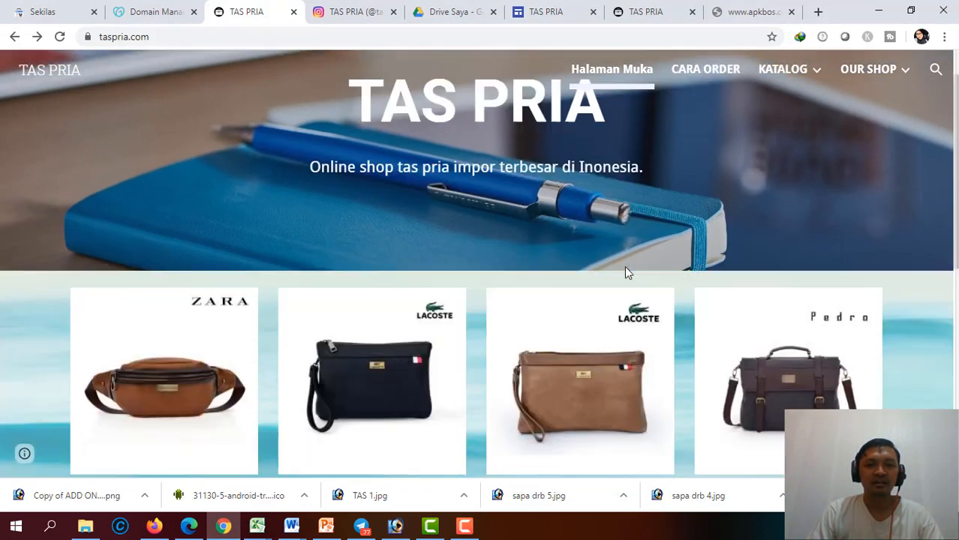
{"action": "scroll", "coordinate": [626, 273], "scroll_direction": "down", "scroll_amount": 5}
{"action": "scroll", "coordinate": [626, 273], "scroll_direction": "up", "scroll_amount": 6}
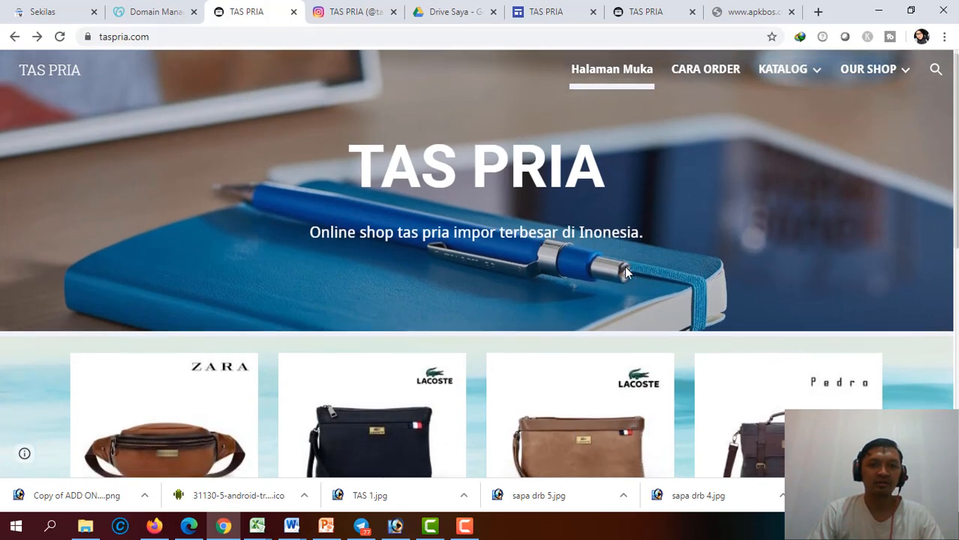
{"action": "scroll", "coordinate": [626, 272], "scroll_direction": "down", "scroll_amount": 5}
{"action": "scroll", "coordinate": [626, 272], "scroll_direction": "up", "scroll_amount": 6}
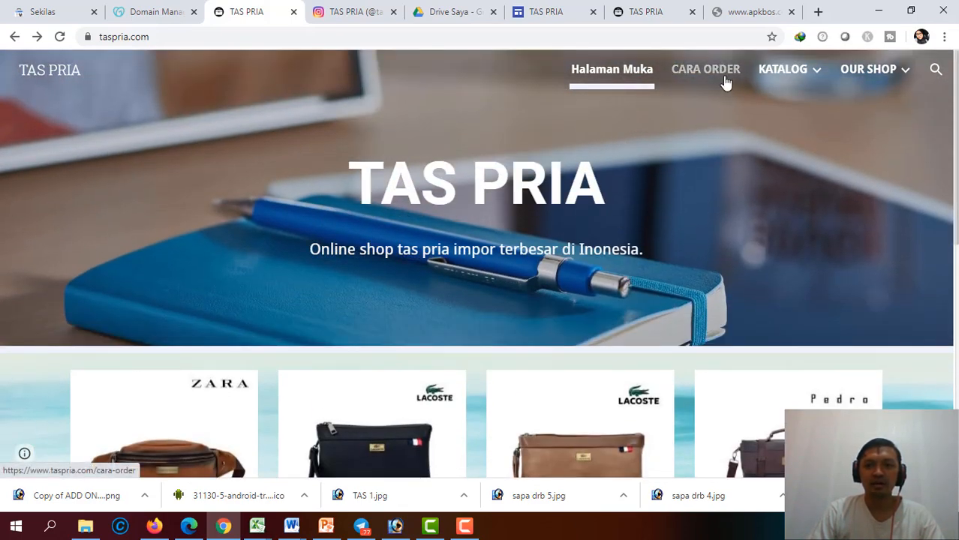
{"action": "mouse_move", "coordinate": [814, 76]}
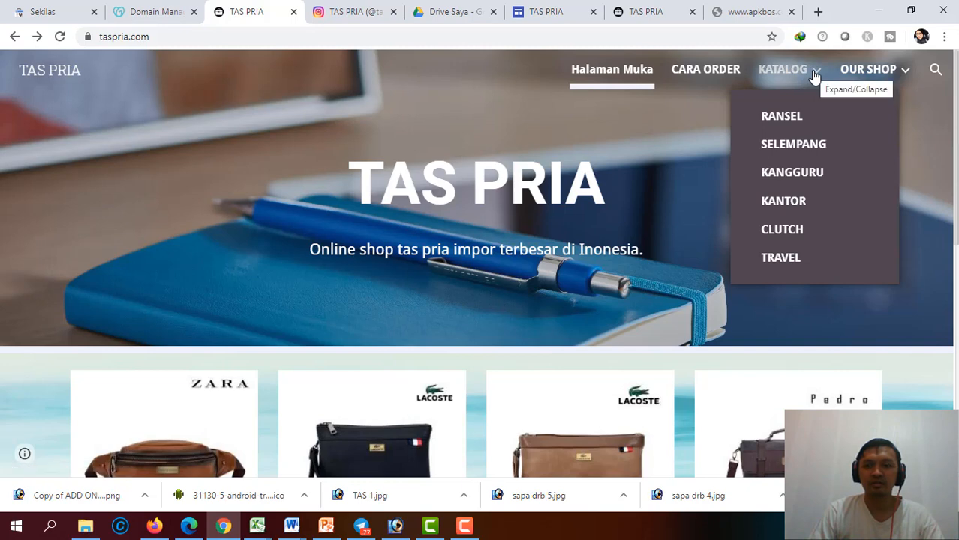
{"action": "mouse_move", "coordinate": [862, 72]}
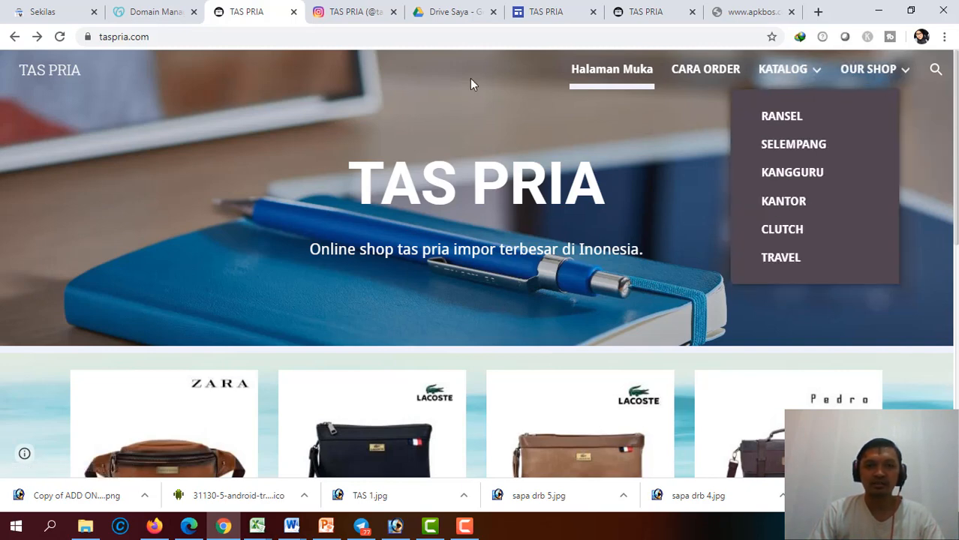
Look through the bag products and their prices on the home page, down to the footer
{"action": "scroll", "coordinate": [389, 203], "scroll_direction": "down", "scroll_amount": 3}
{"action": "scroll", "coordinate": [388, 207], "scroll_direction": "down", "scroll_amount": 4}
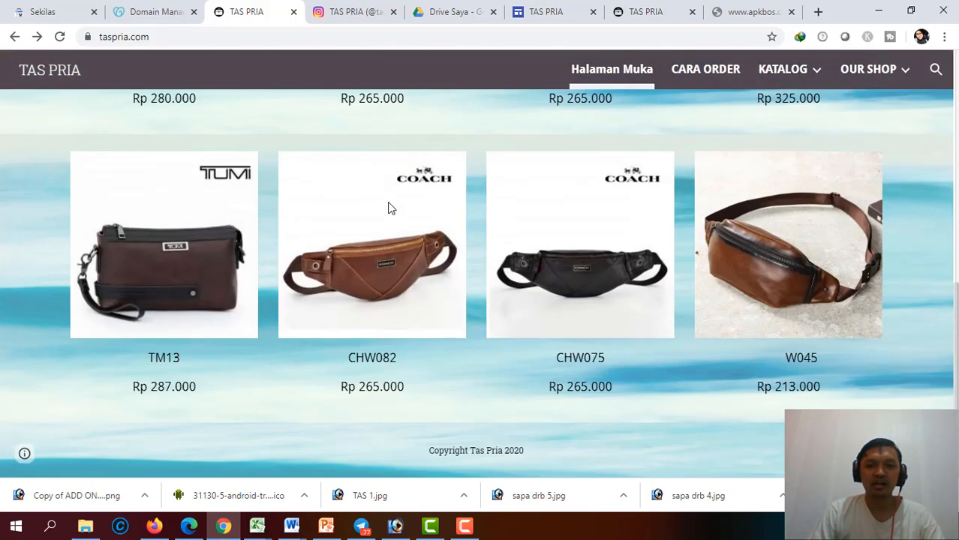
{"action": "scroll", "coordinate": [448, 262], "scroll_direction": "up", "scroll_amount": 7}
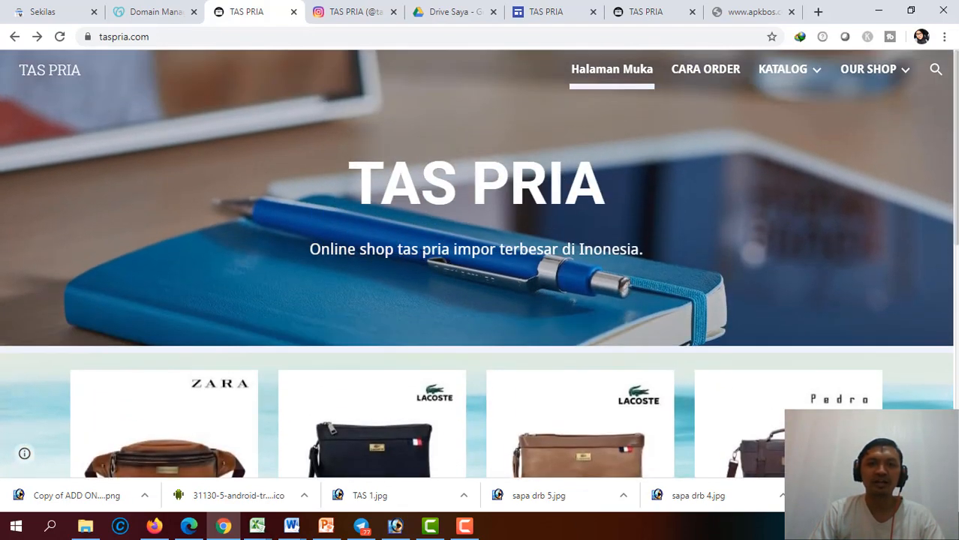
{"action": "scroll", "coordinate": [448, 260], "scroll_direction": "down", "scroll_amount": 6}
{"action": "scroll", "coordinate": [421, 260], "scroll_direction": "down", "scroll_amount": 1}
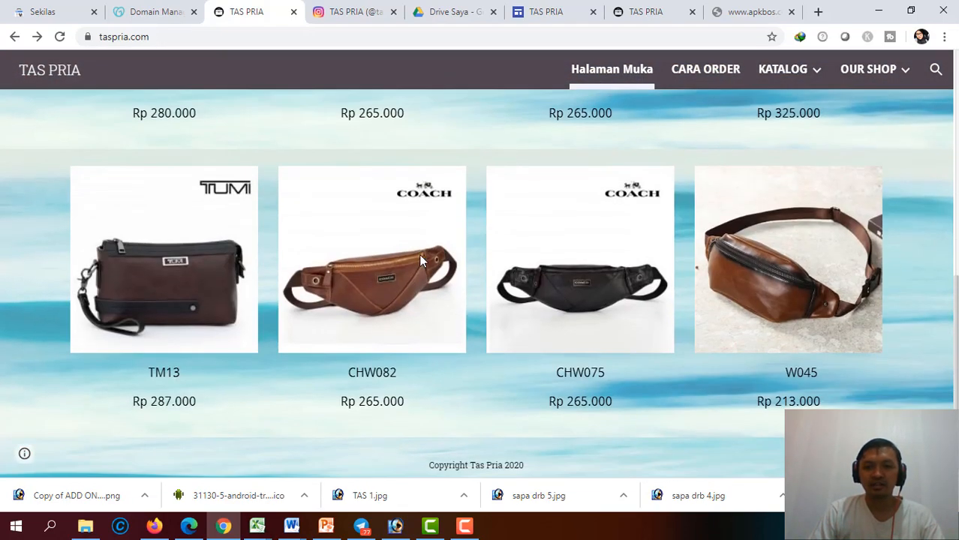
{"action": "scroll", "coordinate": [420, 260], "scroll_direction": "up", "scroll_amount": 5}
{"action": "scroll", "coordinate": [422, 261], "scroll_direction": "up", "scroll_amount": 2}
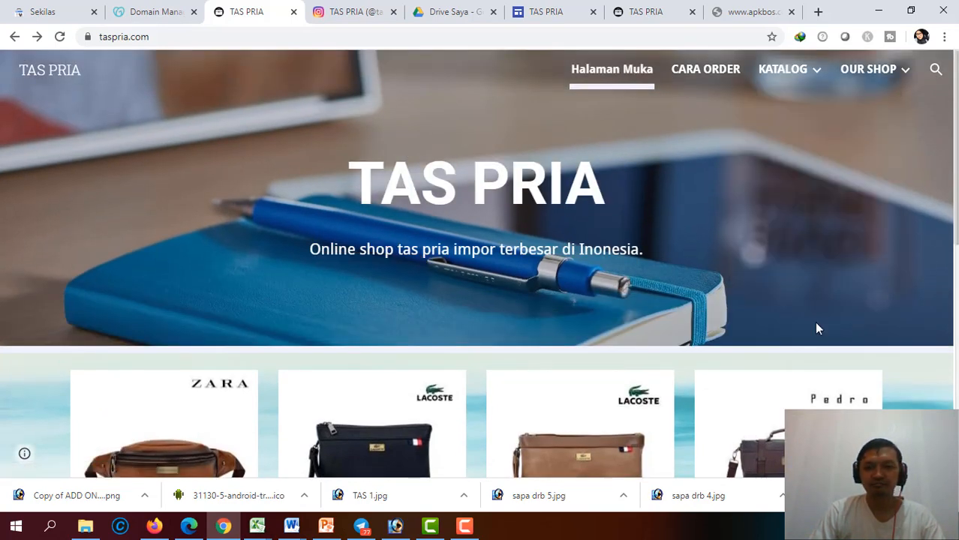
{"action": "scroll", "coordinate": [213, 449], "scroll_direction": "down", "scroll_amount": 7}
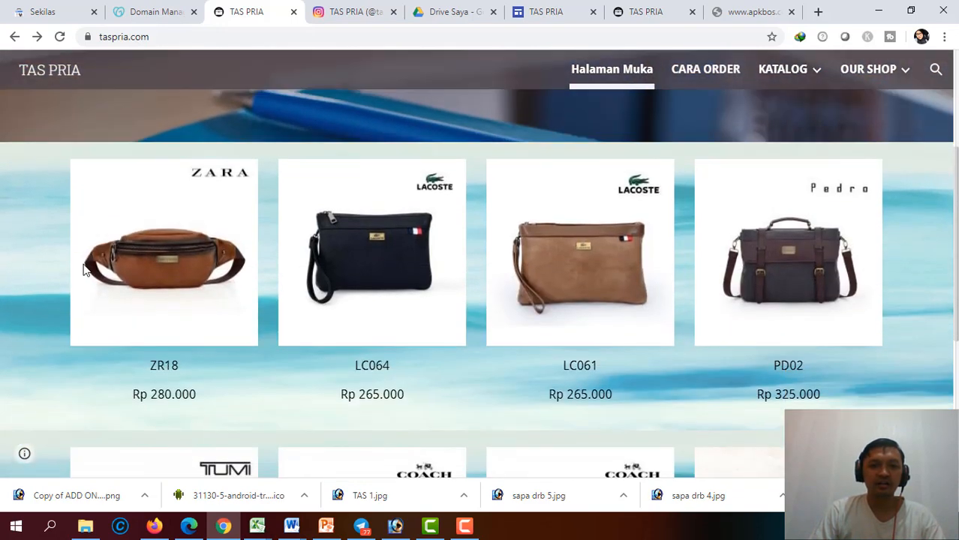
{"action": "scroll", "coordinate": [213, 450], "scroll_direction": "up", "scroll_amount": 5}
{"action": "scroll", "coordinate": [213, 450], "scroll_direction": "up", "scroll_amount": 2}
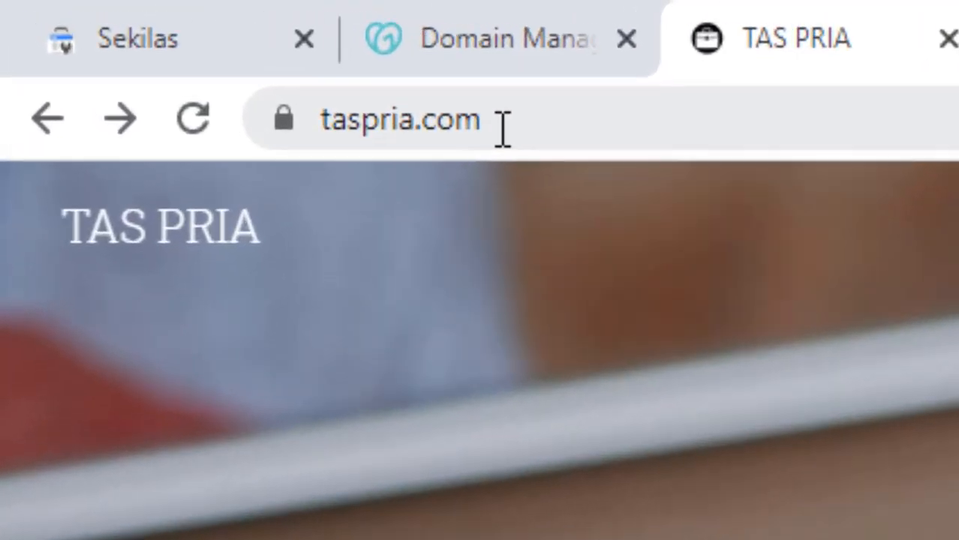
Reveal the shop site's full web address and look over its home page again
{"action": "left_click_drag", "start_coordinate": [351, 86], "coordinate": [222, 92]}
{"action": "left_click", "coordinate": [508, 121]}
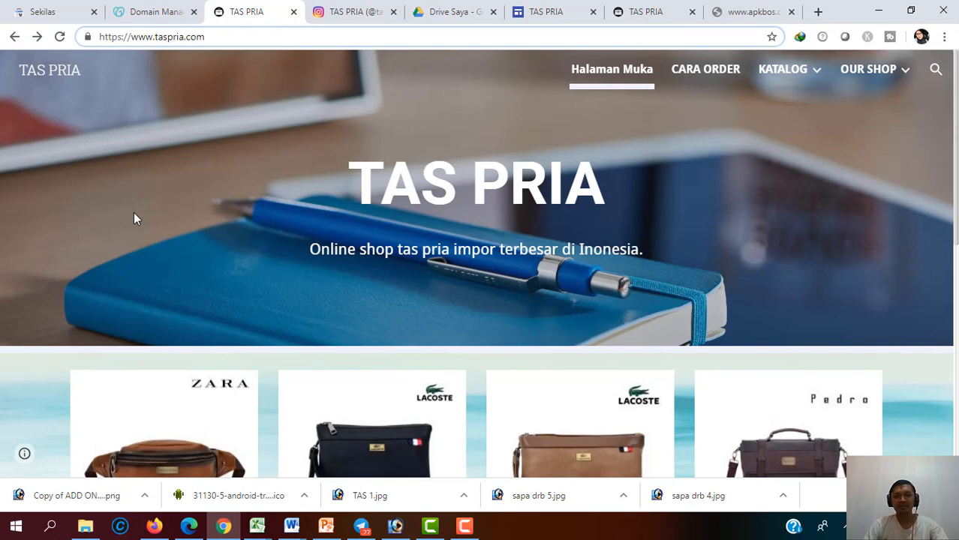
{"action": "scroll", "coordinate": [281, 204], "scroll_direction": "down", "scroll_amount": 4}
{"action": "scroll", "coordinate": [286, 202], "scroll_direction": "up", "scroll_amount": 4}
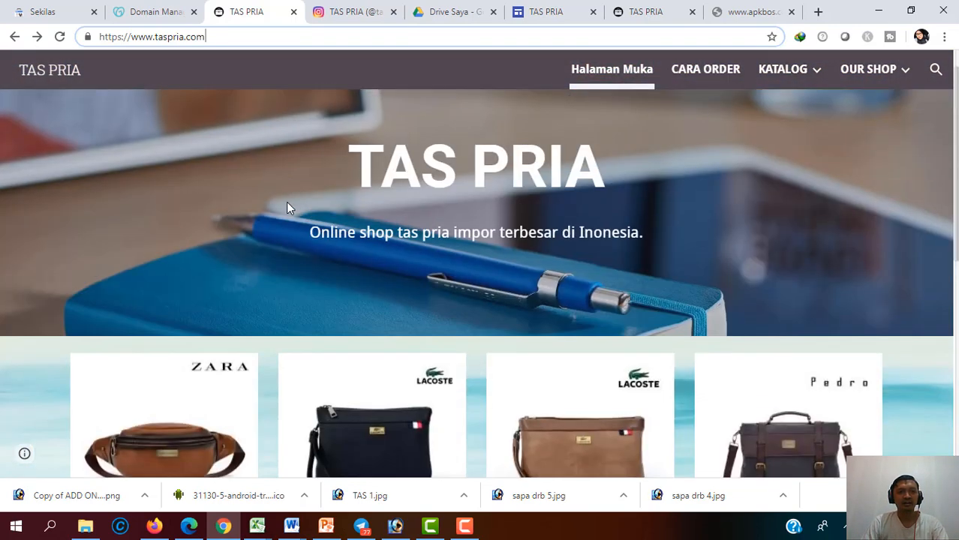
{"action": "scroll", "coordinate": [289, 206], "scroll_direction": "down", "scroll_amount": 5}
{"action": "scroll", "coordinate": [290, 208], "scroll_direction": "down", "scroll_amount": 2}
{"action": "scroll", "coordinate": [289, 208], "scroll_direction": "up", "scroll_amount": 5}
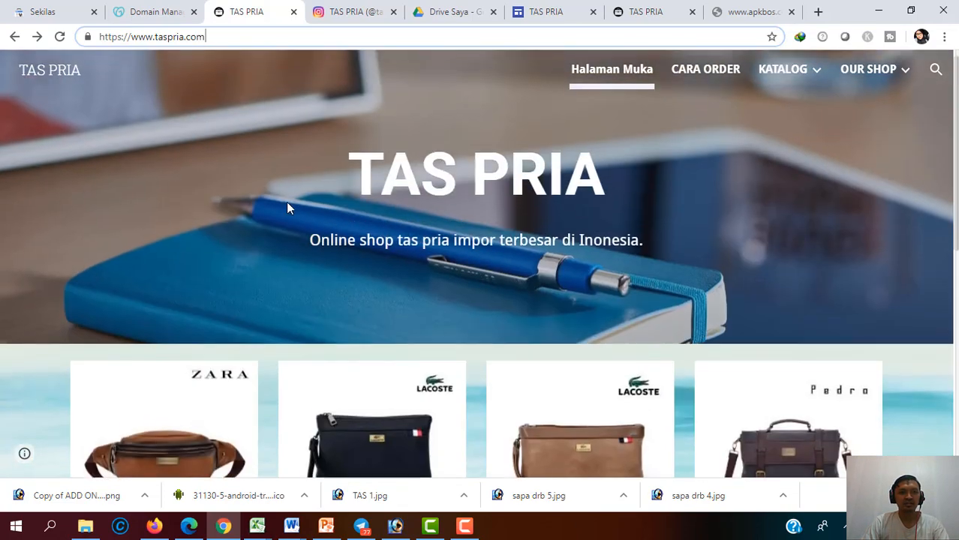
{"action": "scroll", "coordinate": [290, 208], "scroll_direction": "down", "scroll_amount": 5}
{"action": "scroll", "coordinate": [289, 208], "scroll_direction": "up", "scroll_amount": 5}
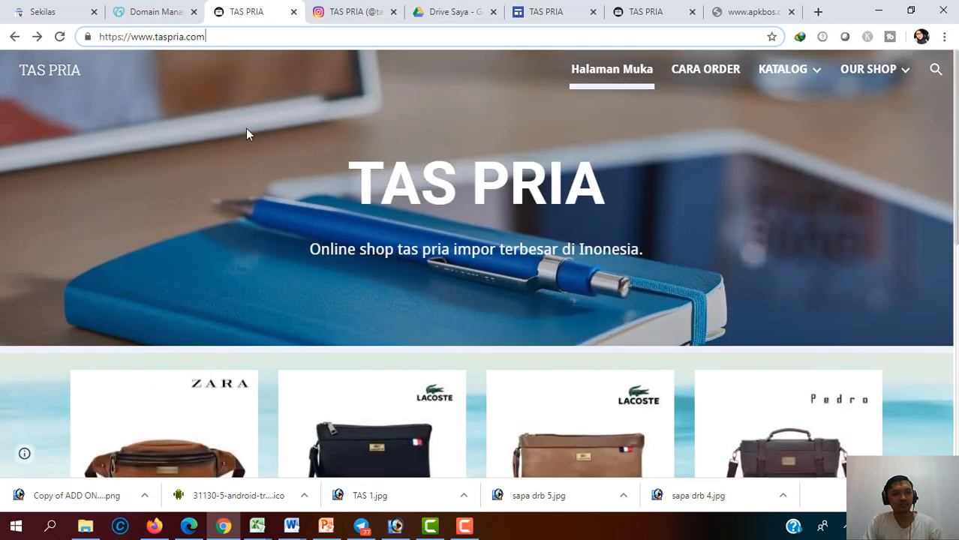
Switch to the GoDaddy domain manager and examine the list of registered domains
{"action": "left_click", "coordinate": [138, 20]}
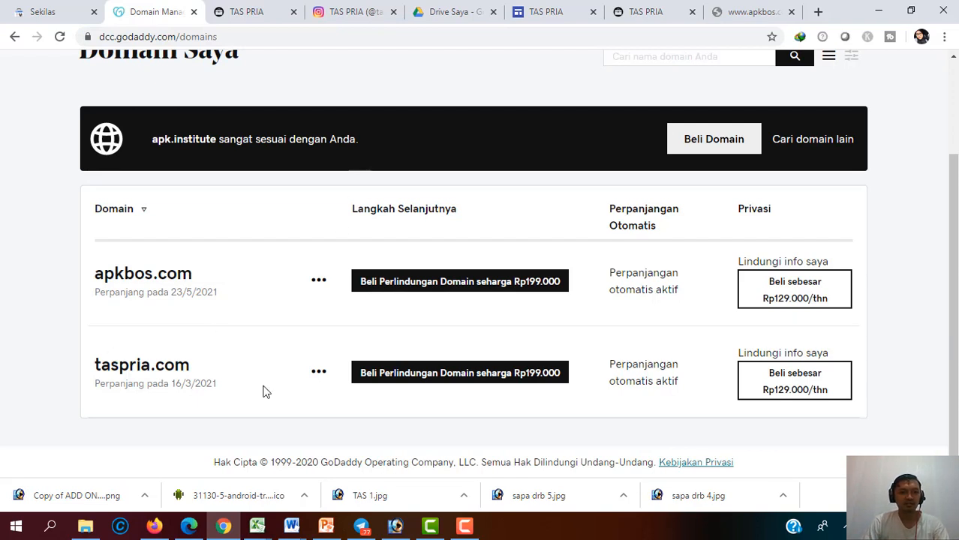
{"action": "scroll", "coordinate": [227, 294], "scroll_direction": "up", "scroll_amount": 2}
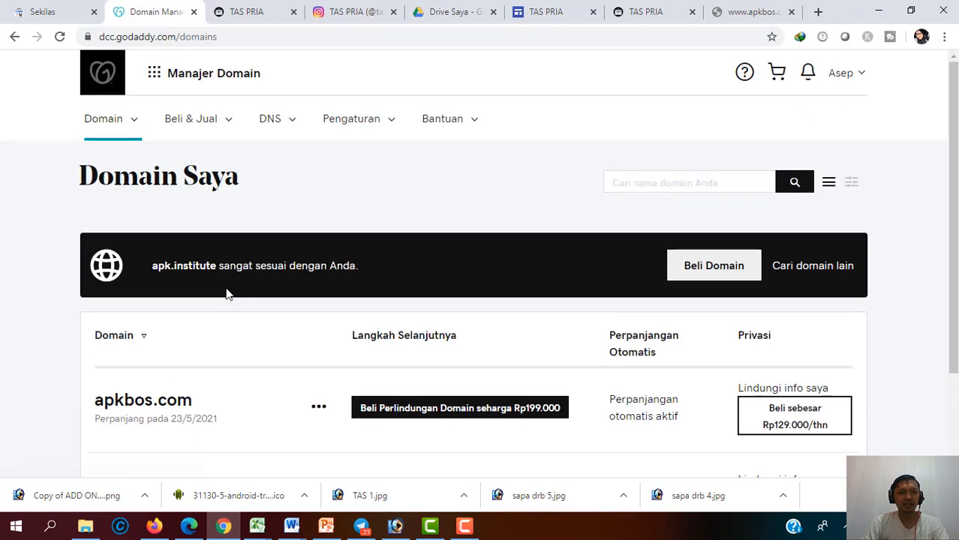
{"action": "scroll", "coordinate": [247, 236], "scroll_direction": "down", "scroll_amount": 2}
{"action": "scroll", "coordinate": [248, 240], "scroll_direction": "up", "scroll_amount": 2}
{"action": "scroll", "coordinate": [247, 241], "scroll_direction": "down", "scroll_amount": 2}
{"action": "scroll", "coordinate": [248, 248], "scroll_direction": "up", "scroll_amount": 1}
{"action": "scroll", "coordinate": [247, 246], "scroll_direction": "up", "scroll_amount": 1}
{"action": "scroll", "coordinate": [246, 246], "scroll_direction": "down", "scroll_amount": 2}
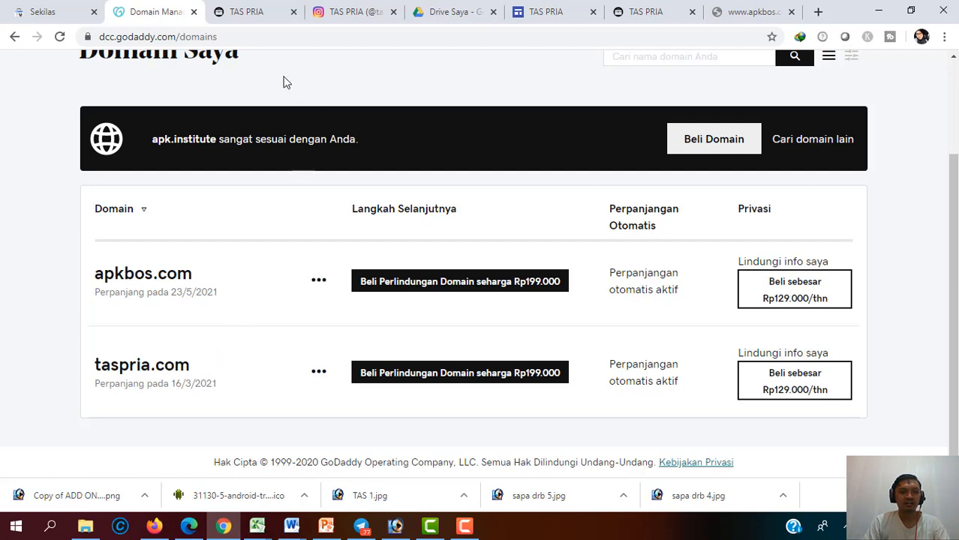
Review the tas_pria Instagram profile, the GoDaddy domain list and the taspria.com home page in turn
{"action": "left_click", "coordinate": [352, 13]}
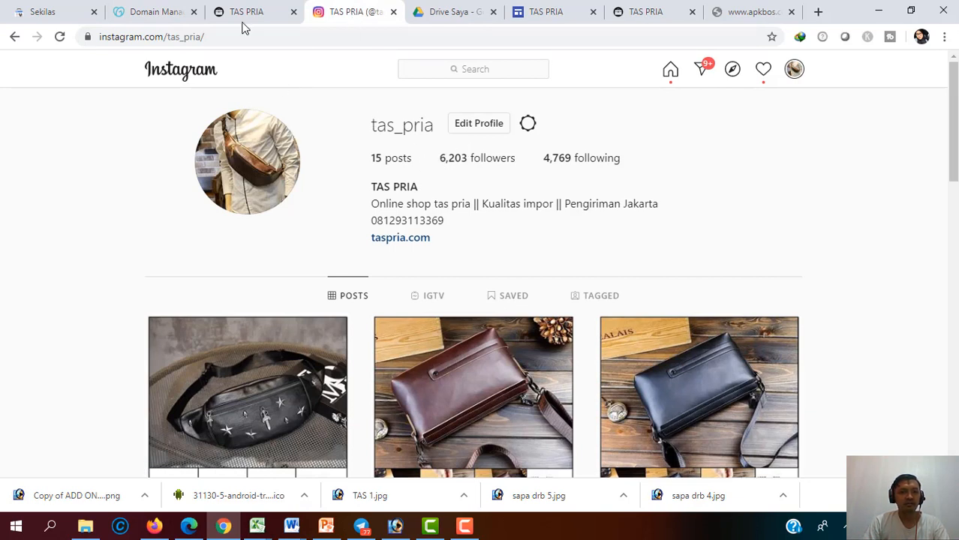
{"action": "left_click", "coordinate": [159, 6]}
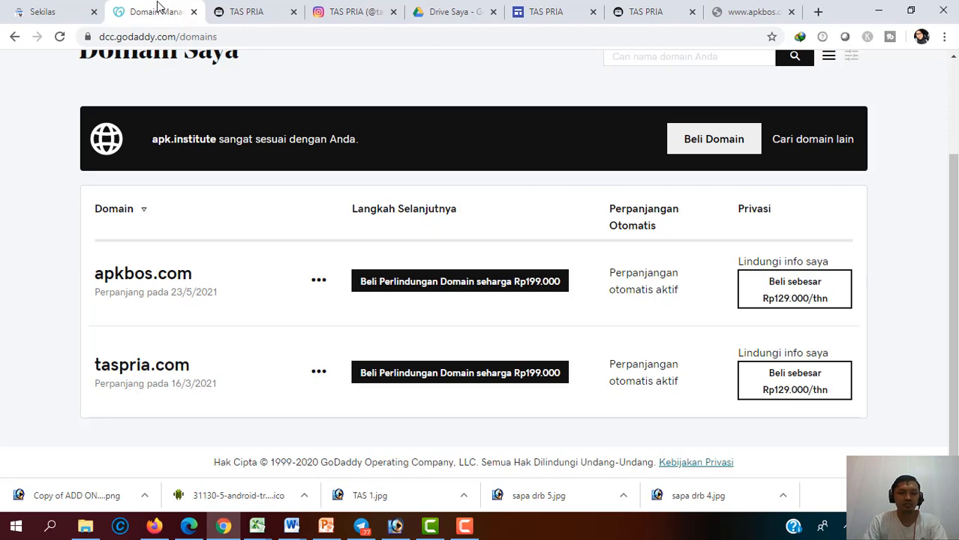
{"action": "scroll", "coordinate": [304, 211], "scroll_direction": "up", "scroll_amount": 2}
{"action": "scroll", "coordinate": [304, 210], "scroll_direction": "down", "scroll_amount": 2}
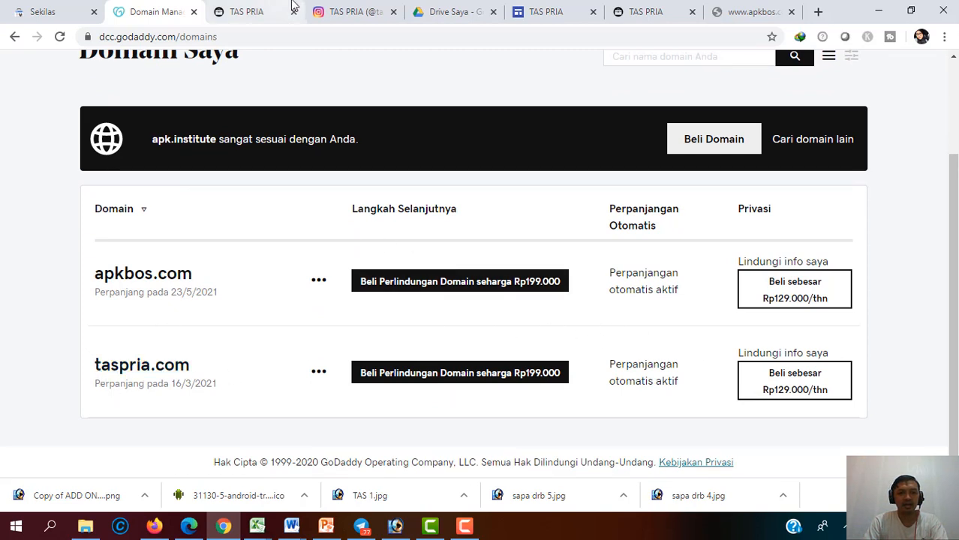
{"action": "left_click", "coordinate": [256, 7]}
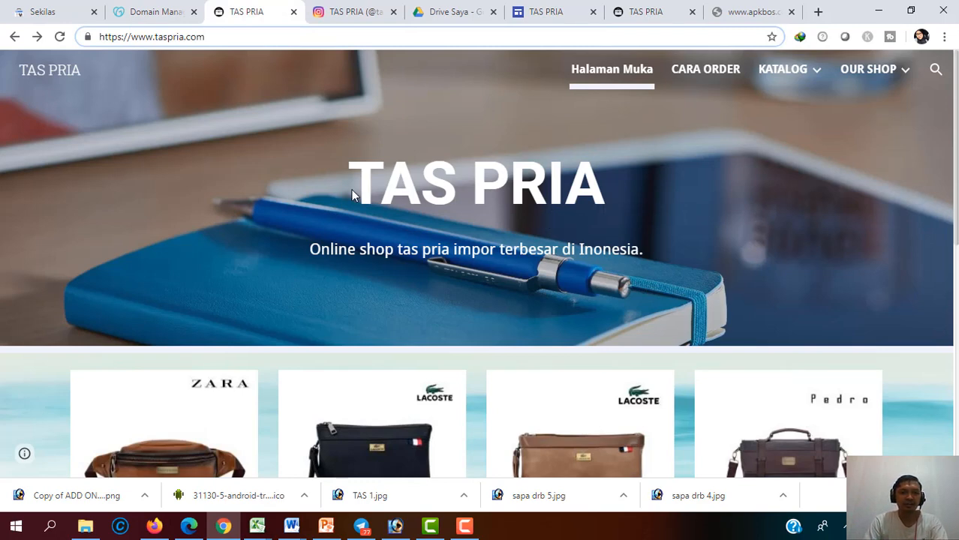
{"action": "scroll", "coordinate": [575, 247], "scroll_direction": "down", "scroll_amount": 5}
{"action": "scroll", "coordinate": [575, 247], "scroll_direction": "up", "scroll_amount": 5}
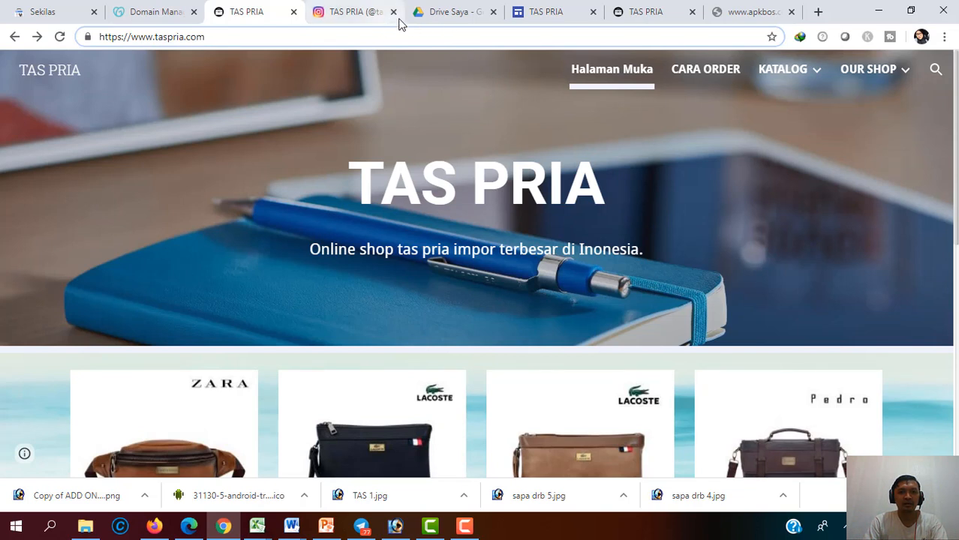
Close the TAS PRIA site editor, the duplicate TAS PRIA page and the apkbos.com page, keeping Google Drive open
{"action": "left_click", "coordinate": [449, 17]}
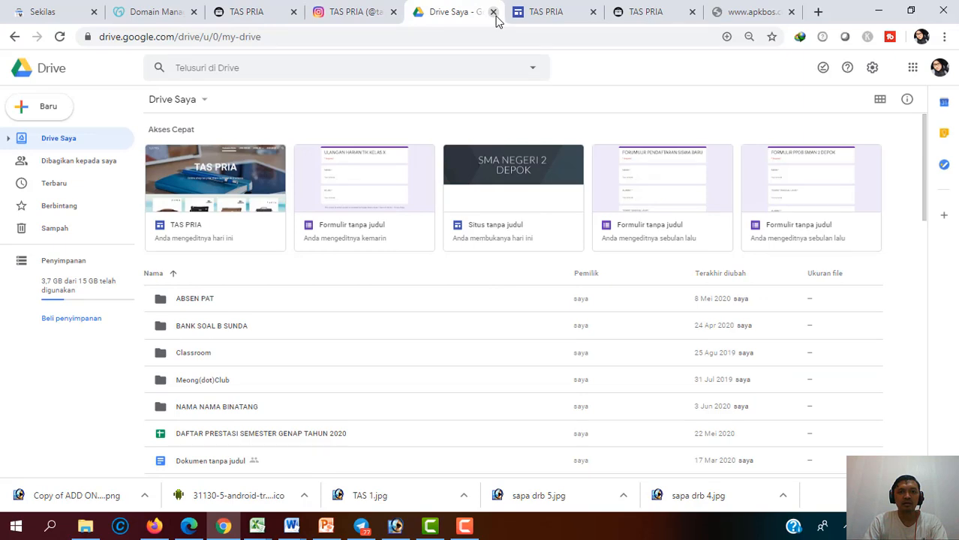
{"action": "left_click", "coordinate": [533, 15]}
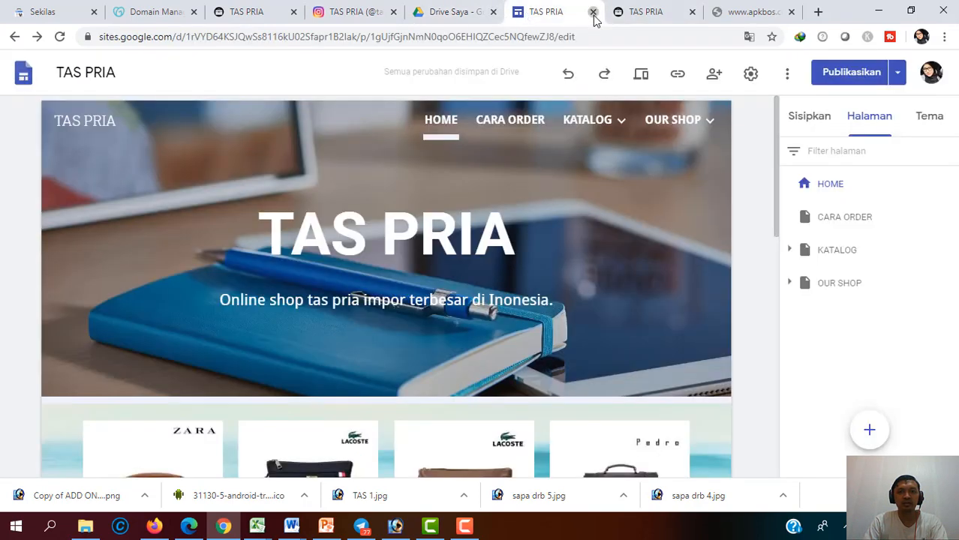
{"action": "left_click", "coordinate": [593, 13]}
{"action": "left_click", "coordinate": [593, 12]}
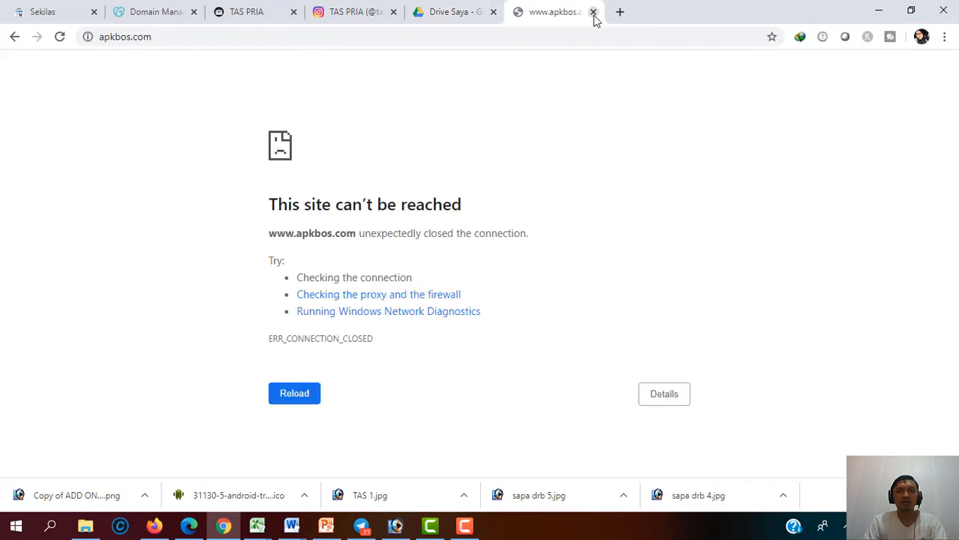
{"action": "left_click", "coordinate": [593, 13]}
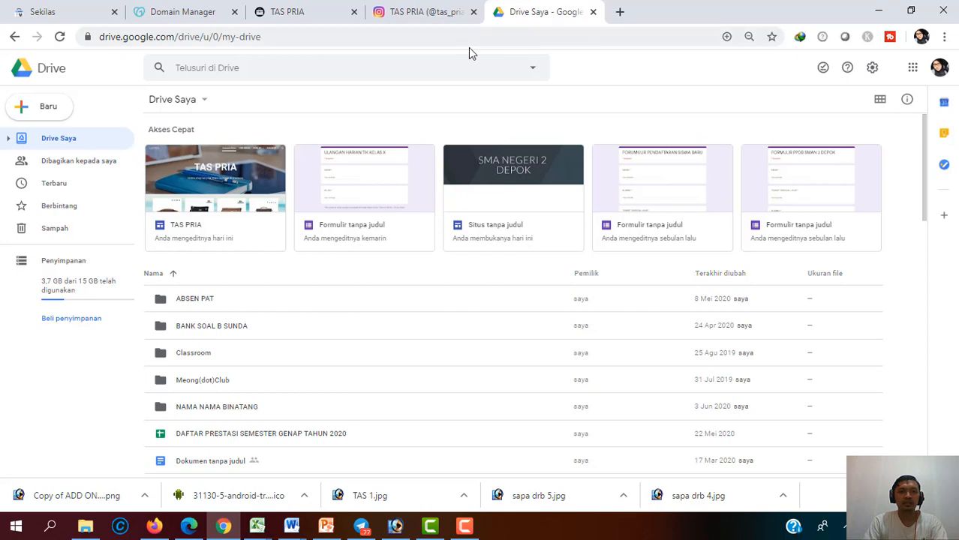
Search Google for "google sites" in a new browser tab
{"action": "left_click", "coordinate": [620, 12]}
{"action": "left_click", "coordinate": [533, 38]}
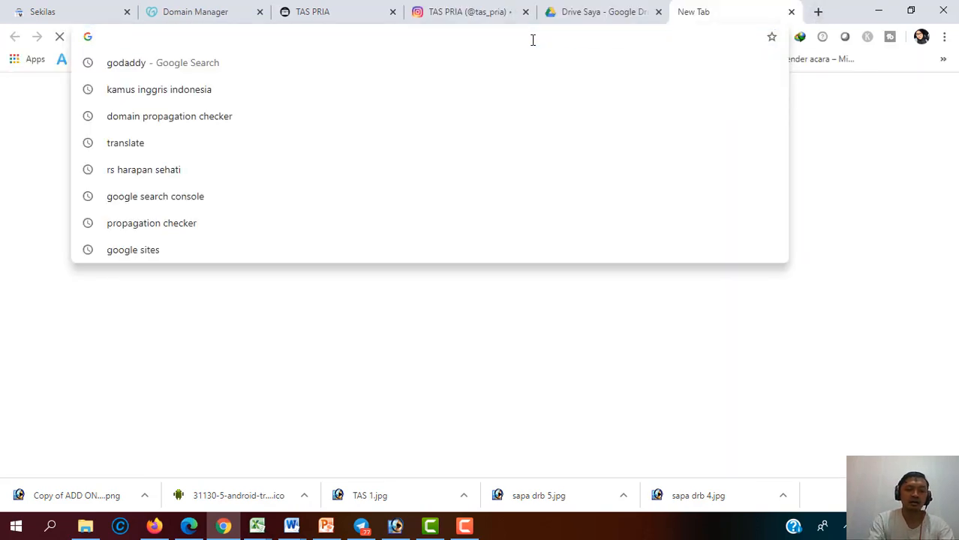
{"action": "type", "text": "google"}
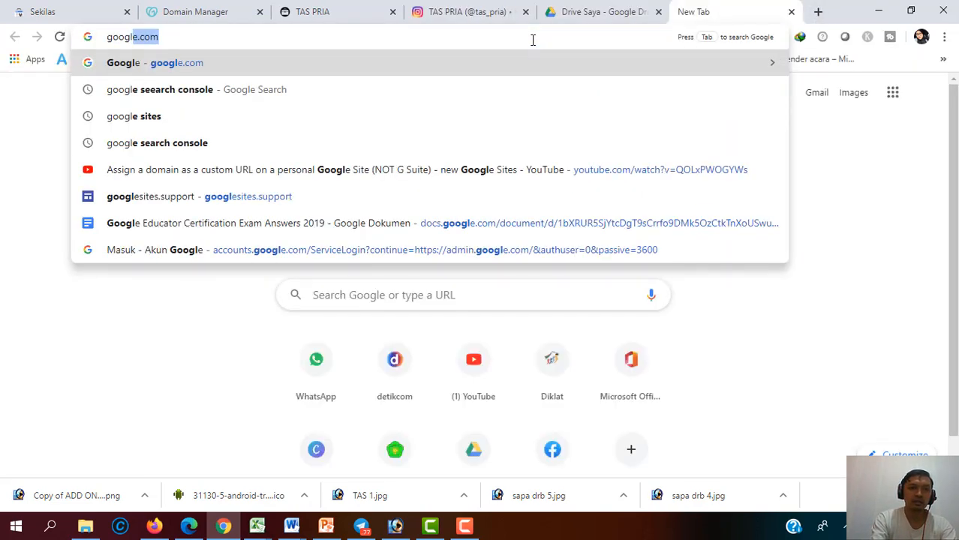
{"action": "type", "text": " site"}
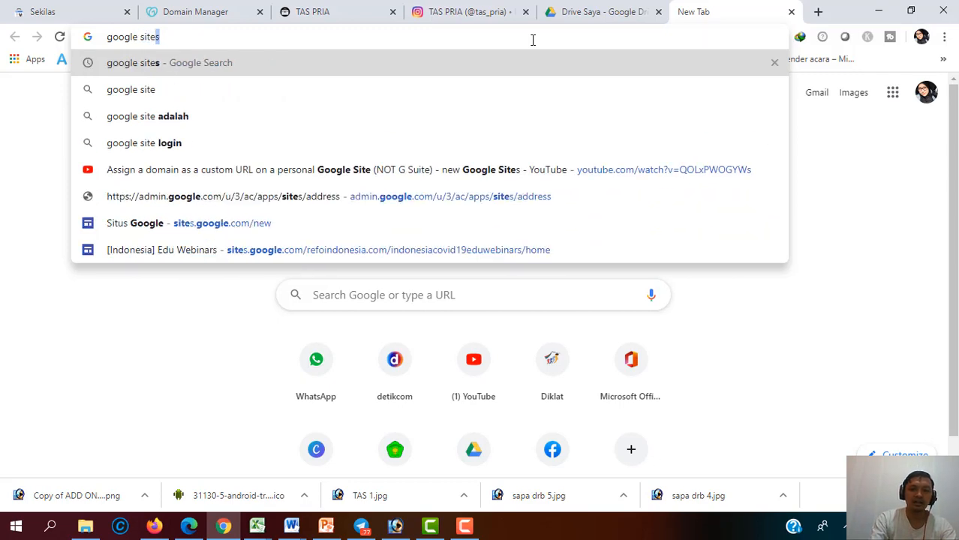
{"action": "key", "text": "Return"}
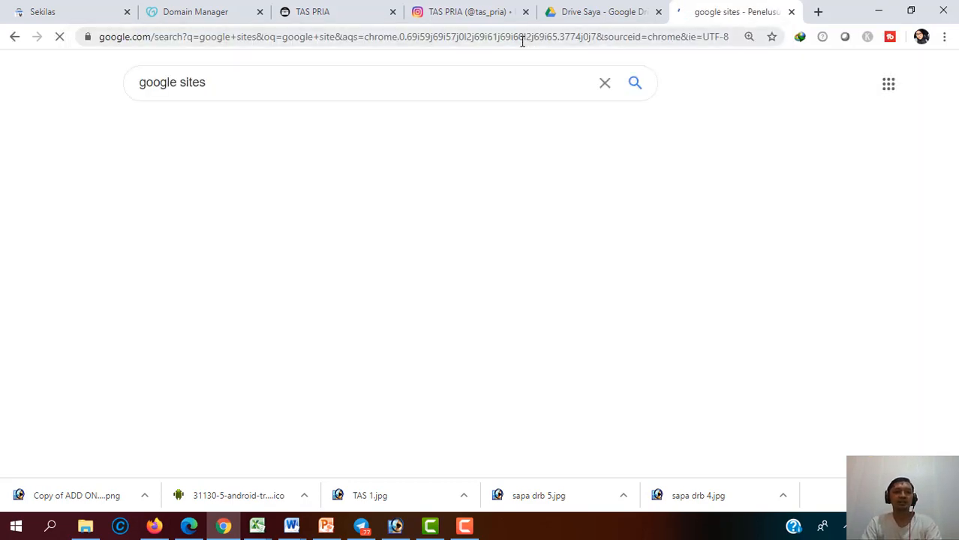
Open Google Sites from the search results and create a new blank site
{"action": "scroll", "coordinate": [242, 300], "scroll_direction": "down", "scroll_amount": 2}
{"action": "scroll", "coordinate": [242, 300], "scroll_direction": "up", "scroll_amount": 2}
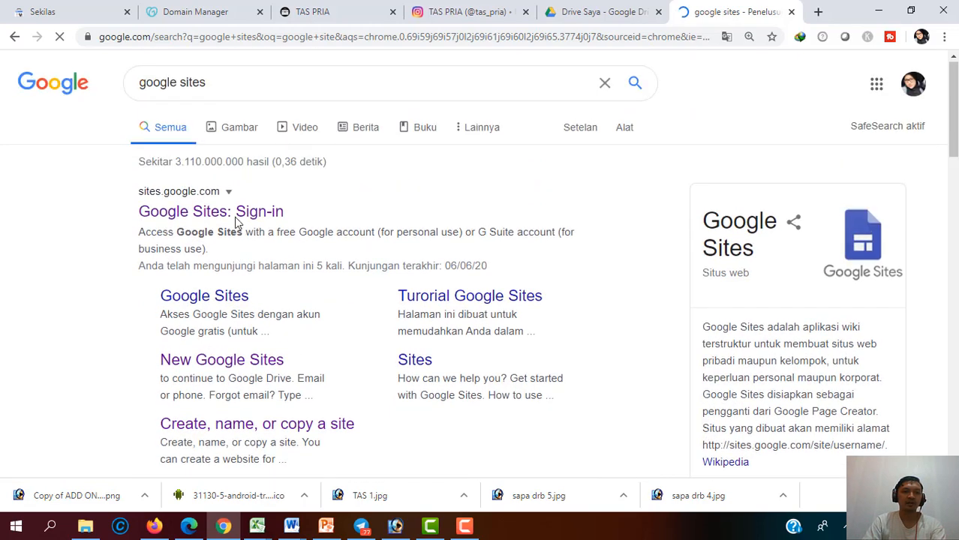
{"action": "left_click", "coordinate": [235, 218]}
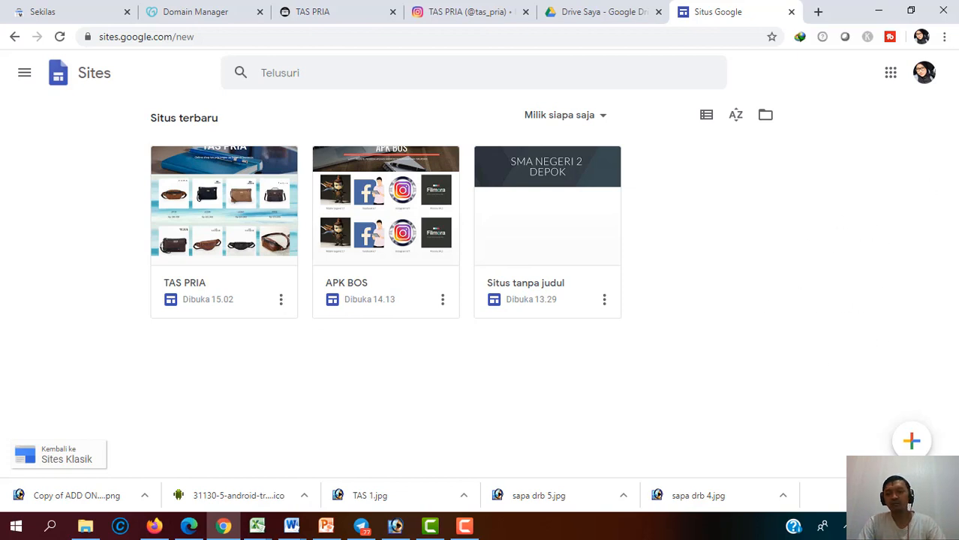
{"action": "left_click", "coordinate": [913, 447]}
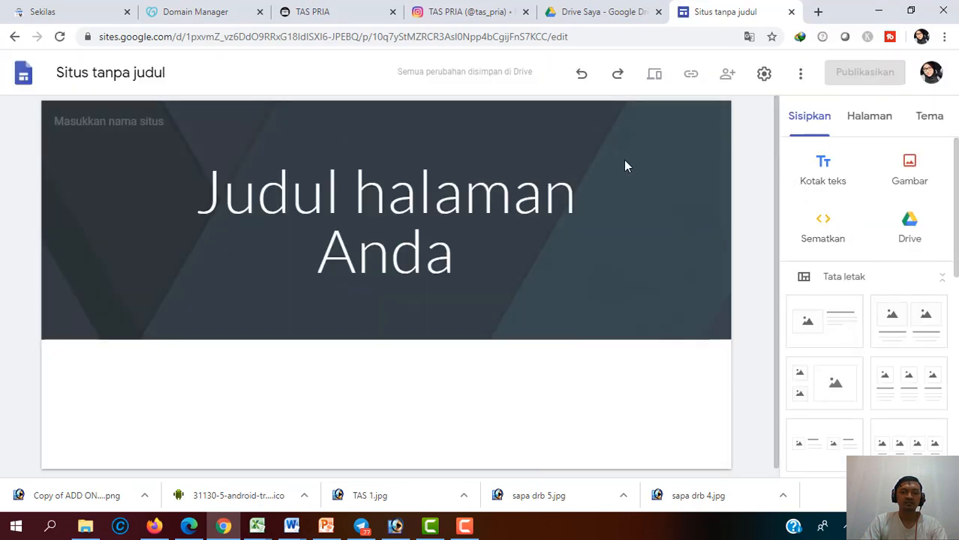
Replace the placeholder page title in the header with "TAS PRIA"
{"action": "left_click", "coordinate": [424, 247]}
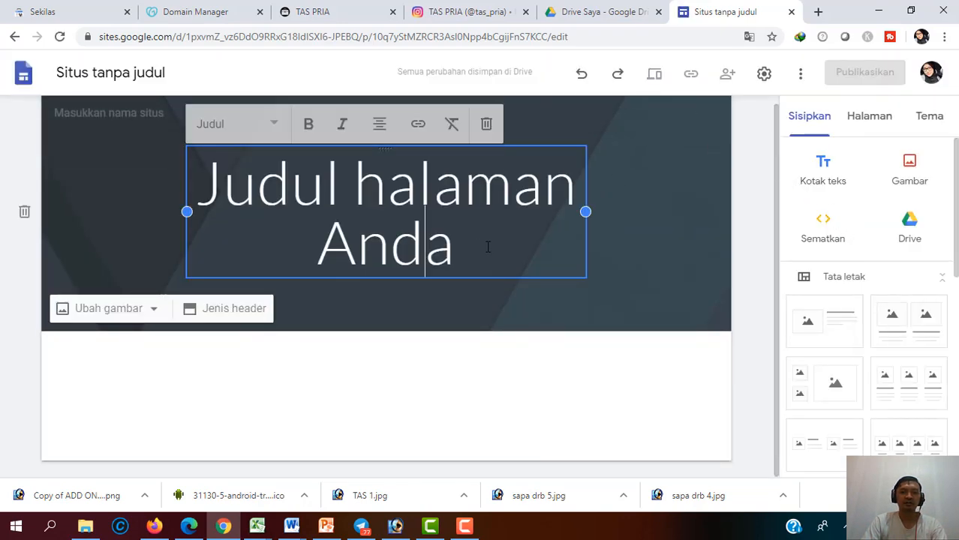
{"action": "left_click_drag", "start_coordinate": [469, 249], "coordinate": [197, 184]}
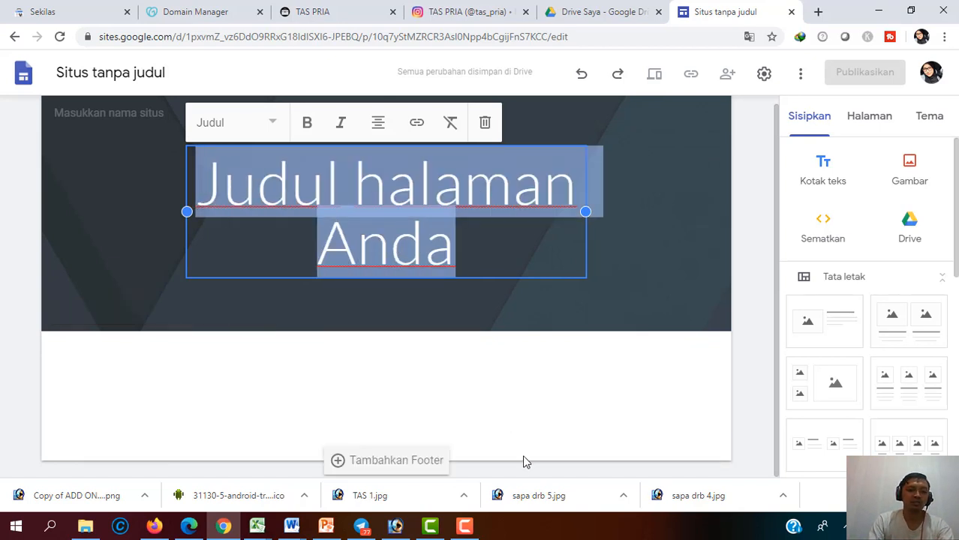
{"action": "key", "text": "BackSpace"}
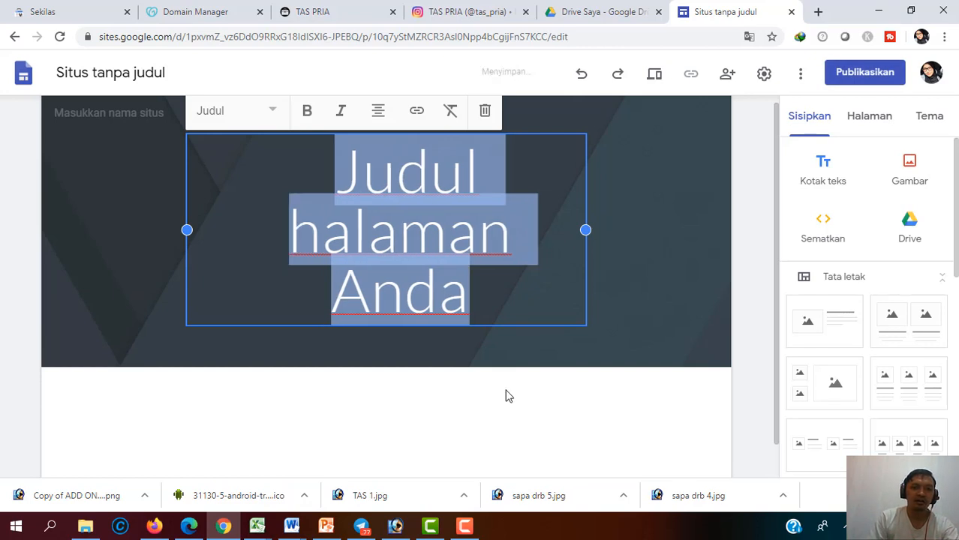
{"action": "key", "text": "ctrl+z"}
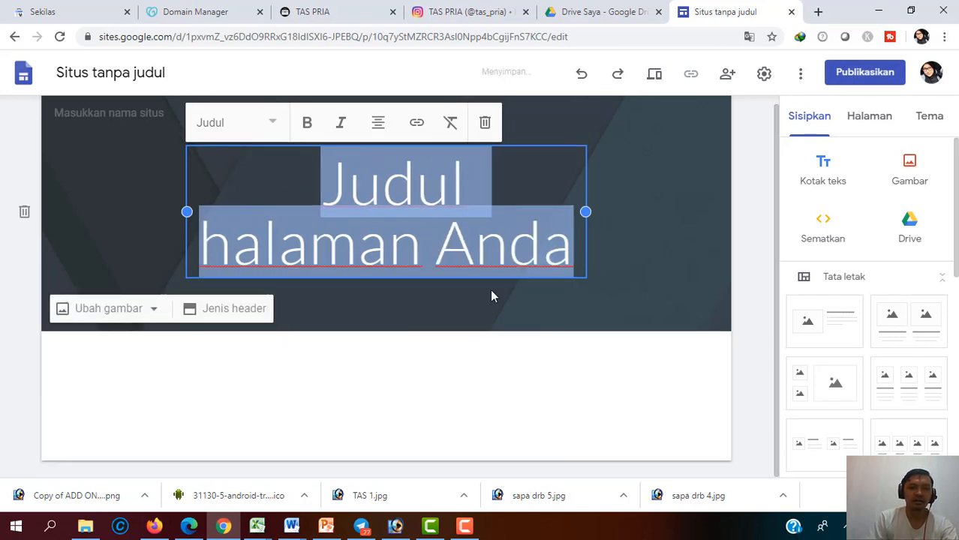
{"action": "key", "text": "ctrl+z"}
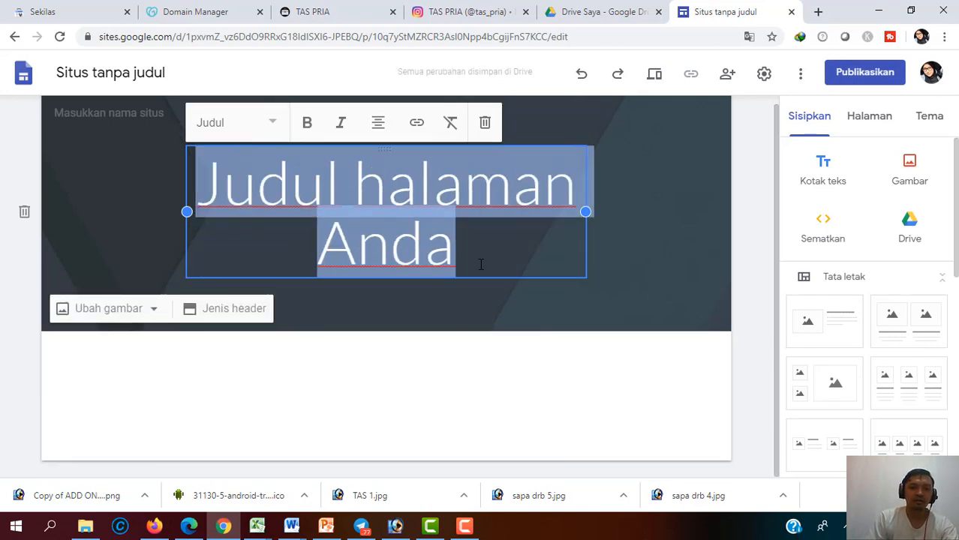
{"action": "type", "text": "ta"}
{"action": "key", "text": "BackSpace"}
{"action": "key", "text": "BackSpace"}
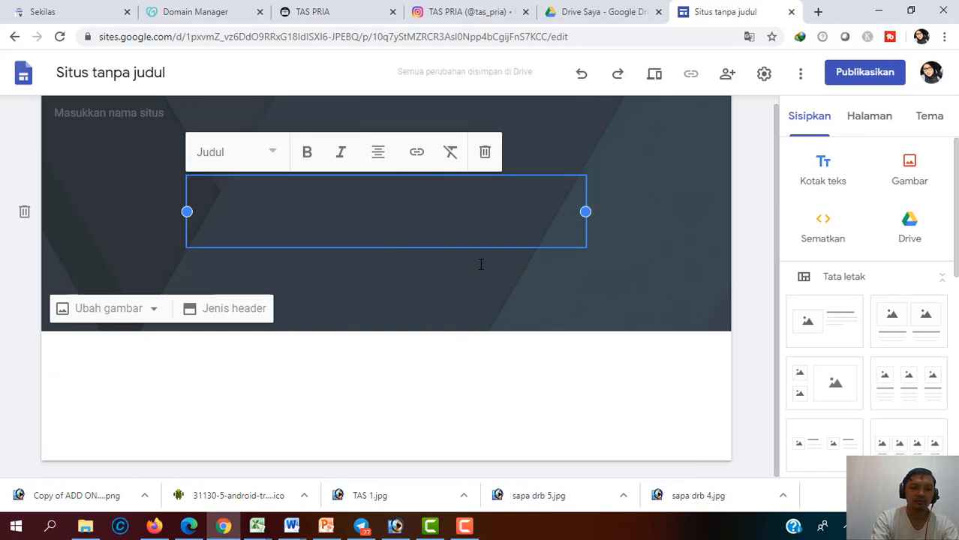
{"action": "type", "text": "TAS PE"}
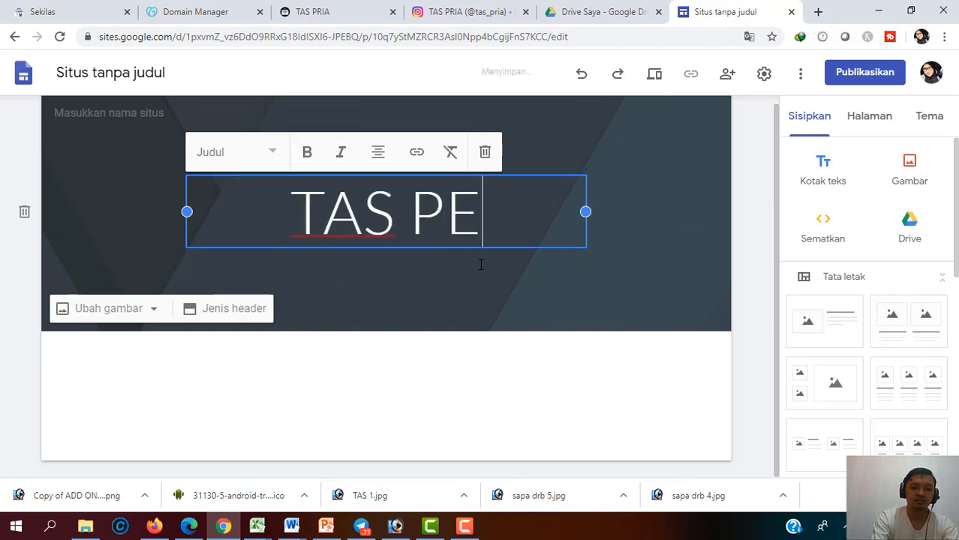
{"action": "key", "text": "BackSpace"}
{"action": "type", "text": "RIA"}
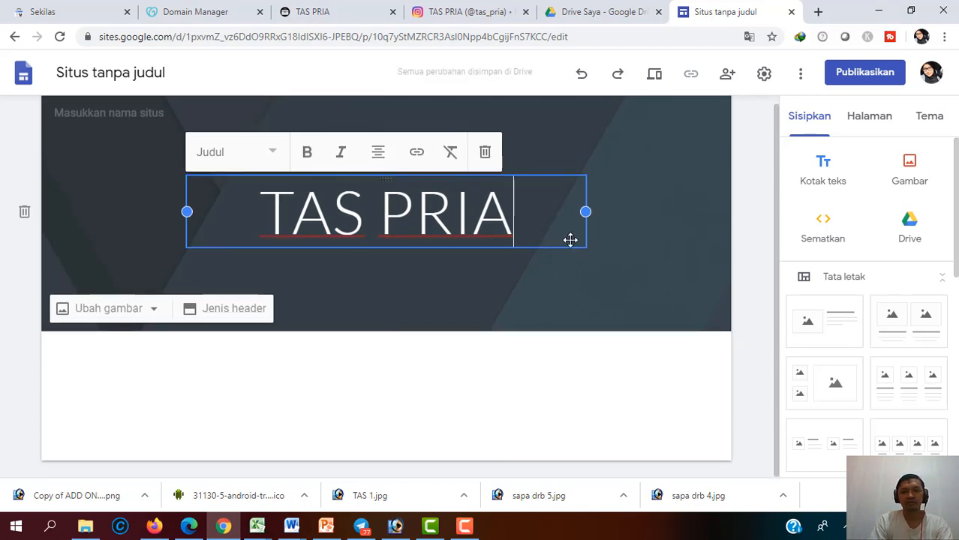
Add the line "TOKO ONLINE SPESIALIS TAS PRIA IMPORT TERLENGKAP DAN TERUPDATE" beneath the header title
{"action": "key", "text": "Return"}
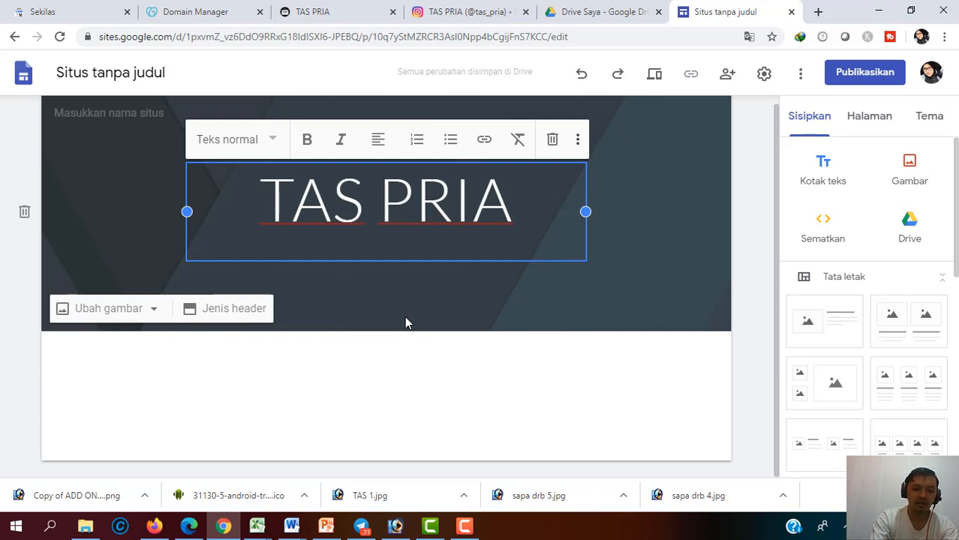
{"action": "type", "text": "TOKO O"}
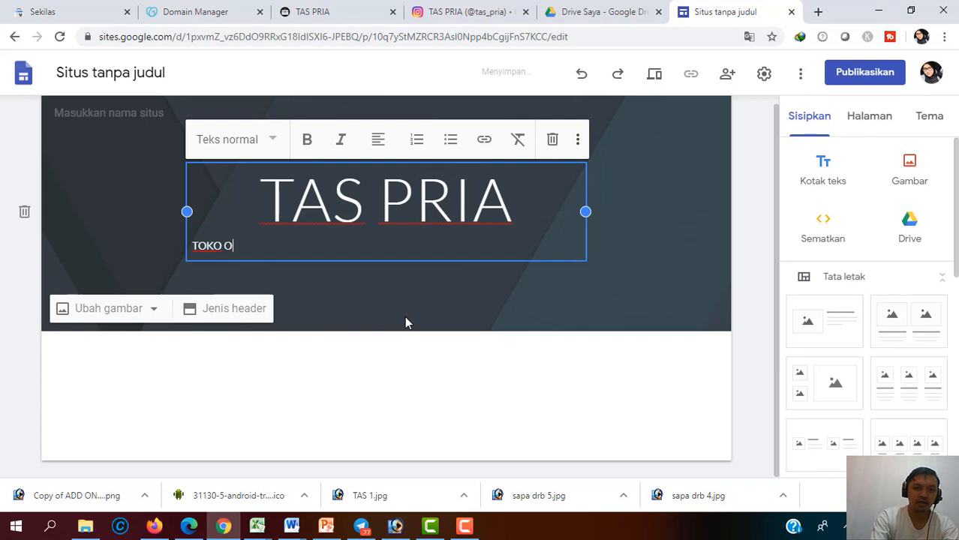
{"action": "type", "text": "NLINE SPESIALI"}
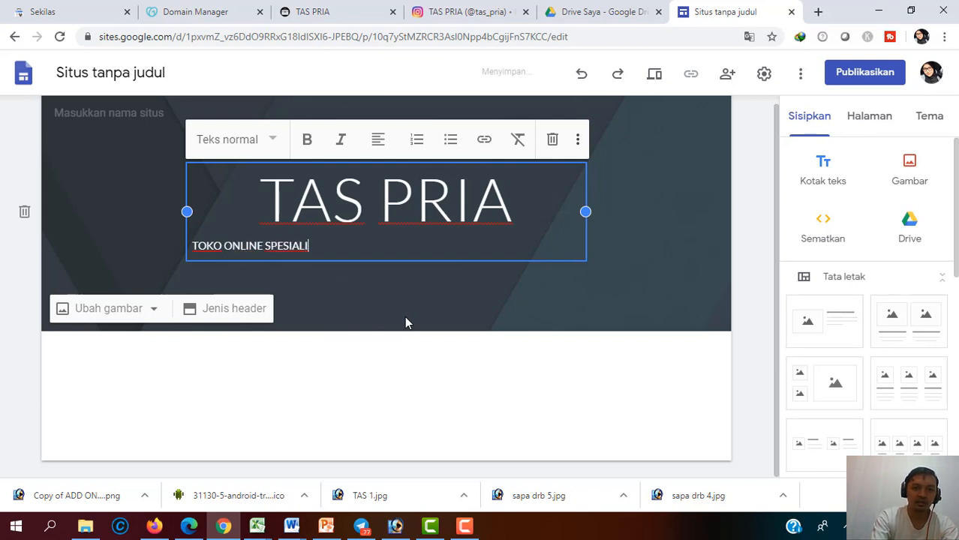
{"action": "type", "text": "S TAS PRIA"}
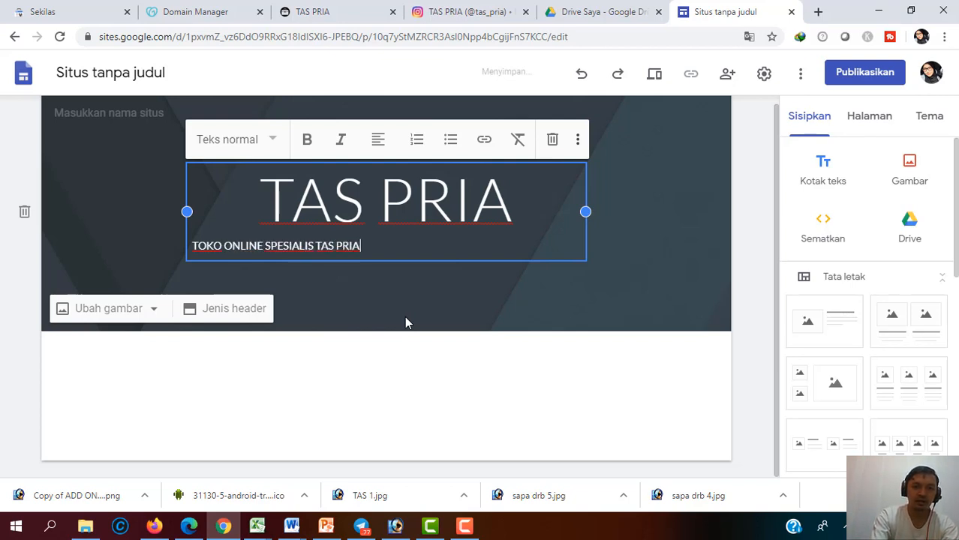
{"action": "type", "text": " IMPORT "}
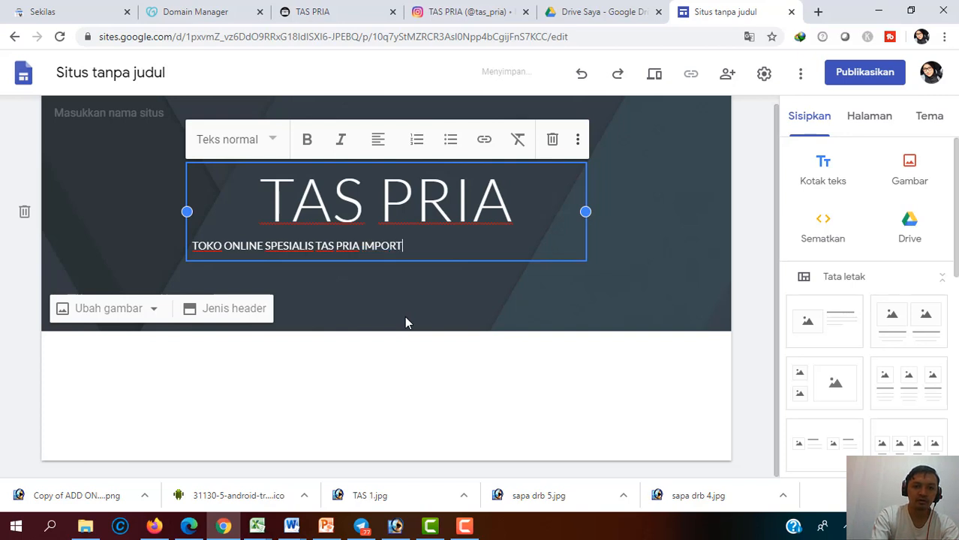
{"action": "type", "text": "TERLENGKA["}
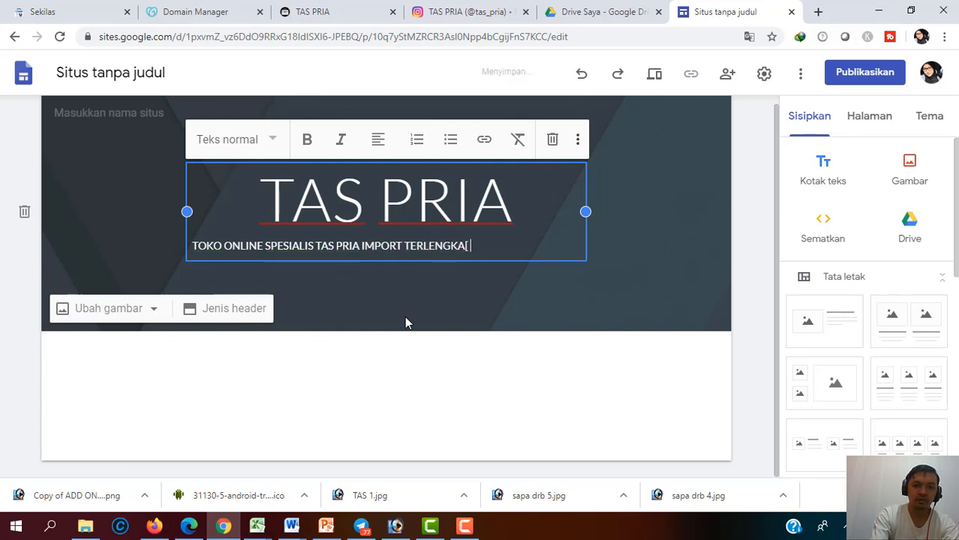
{"action": "key", "text": "BackSpace"}
{"action": "type", "text": "P DAN TERUPDATE"}
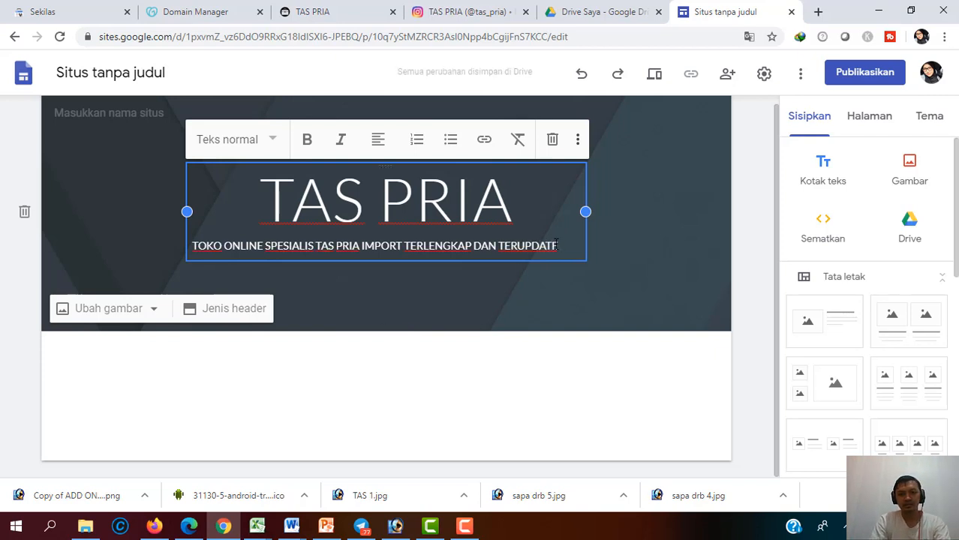
Center the tagline beneath the TAS PRIA title
{"action": "left_click_drag", "start_coordinate": [557, 246], "coordinate": [144, 244]}
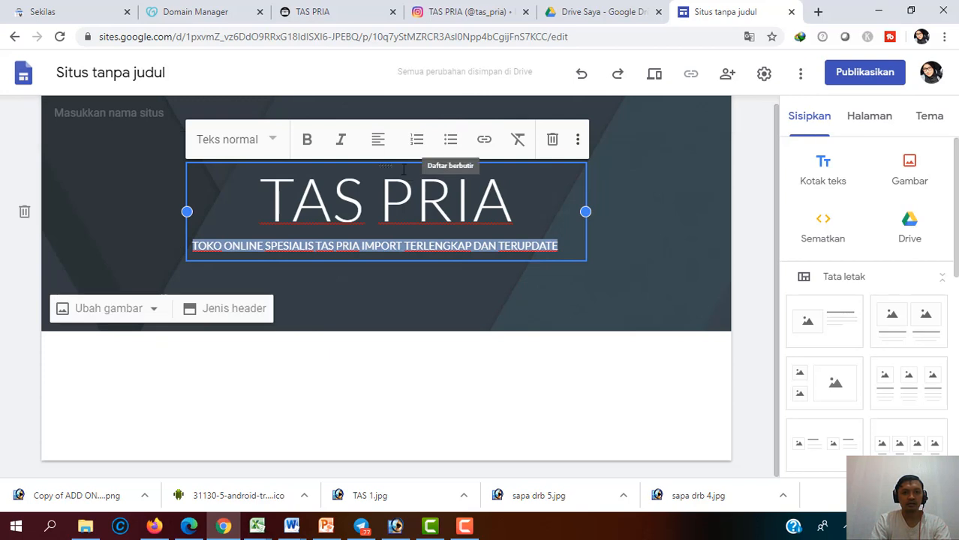
{"action": "left_click", "coordinate": [377, 140]}
{"action": "left_click", "coordinate": [378, 186]}
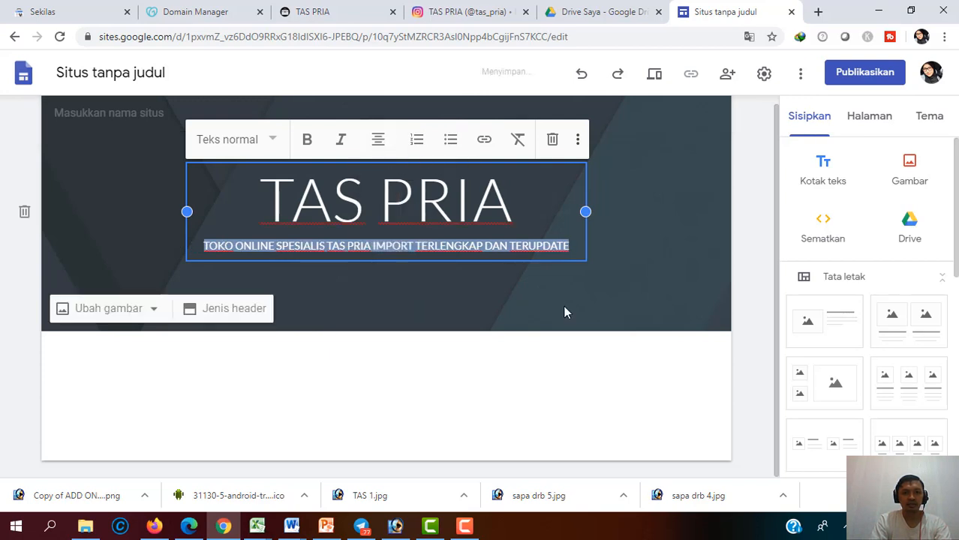
{"action": "left_click", "coordinate": [565, 308]}
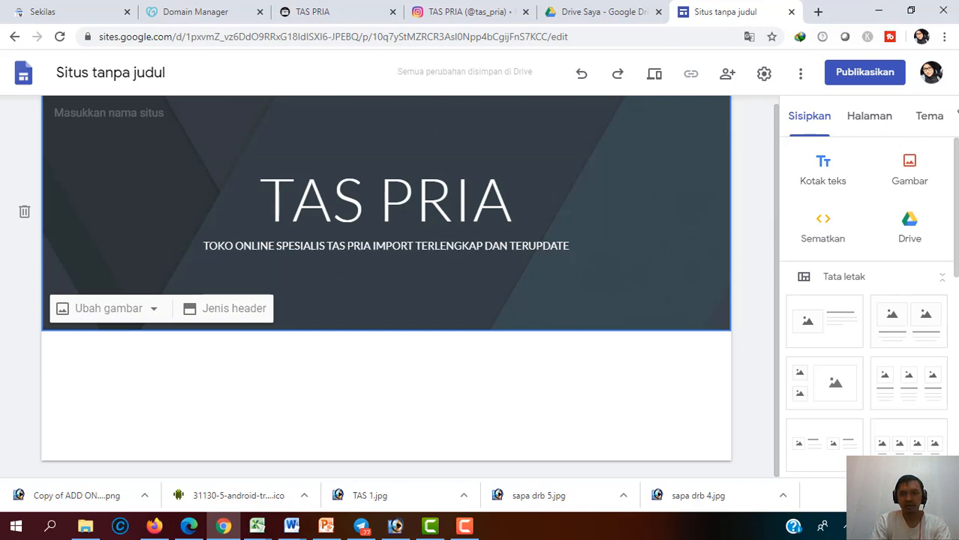
Apply the Vision theme to the site
{"action": "left_click", "coordinate": [929, 116]}
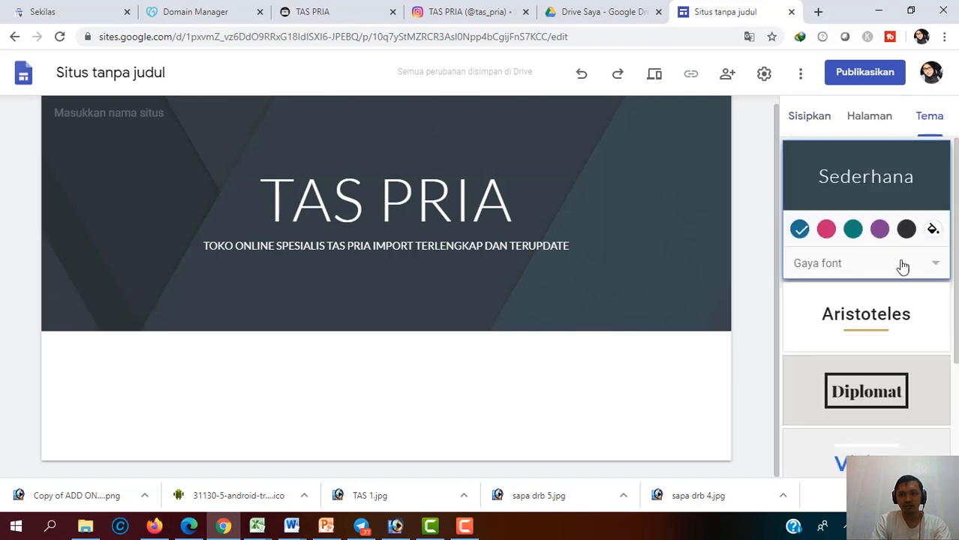
{"action": "scroll", "coordinate": [901, 278], "scroll_direction": "down", "scroll_amount": 2}
{"action": "scroll", "coordinate": [906, 287], "scroll_direction": "up", "scroll_amount": 1}
{"action": "scroll", "coordinate": [906, 287], "scroll_direction": "down", "scroll_amount": 1}
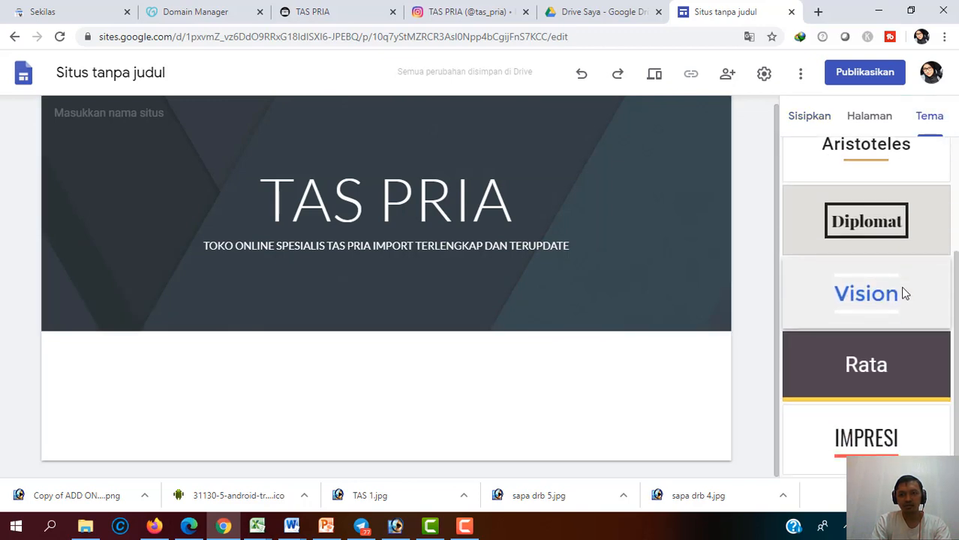
{"action": "left_click", "coordinate": [901, 289]}
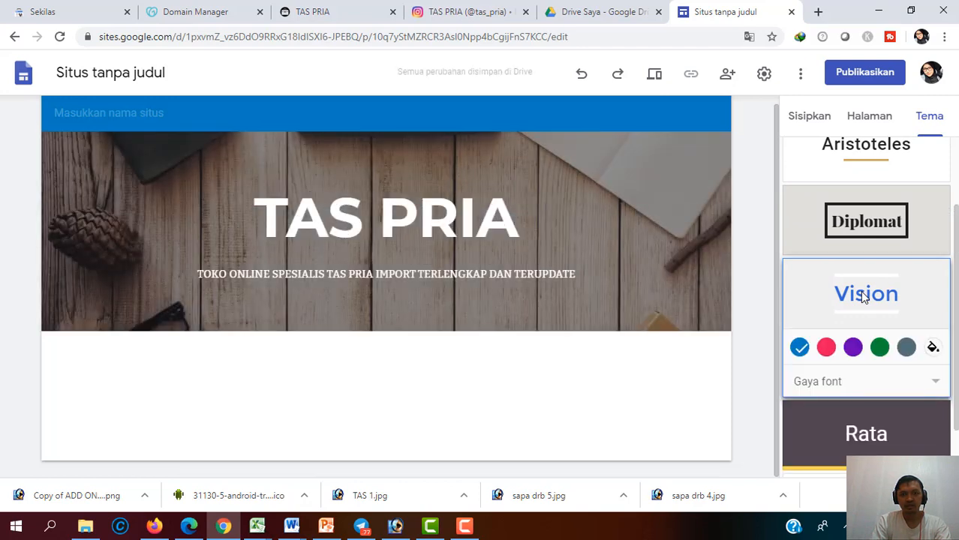
Try the Rata and Impresi themes on the site, and switch back to the Vision theme
{"action": "scroll", "coordinate": [860, 291], "scroll_direction": "down", "scroll_amount": 1}
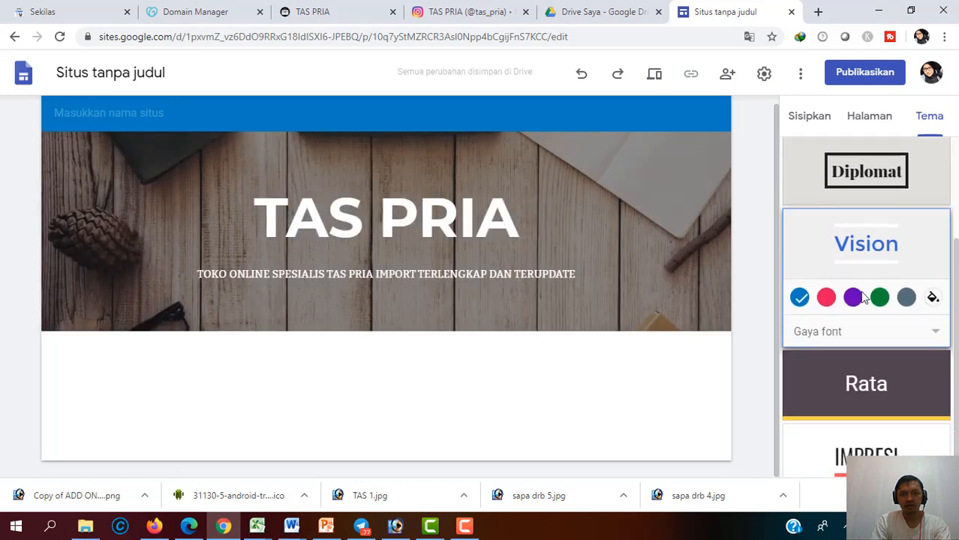
{"action": "left_click", "coordinate": [849, 366]}
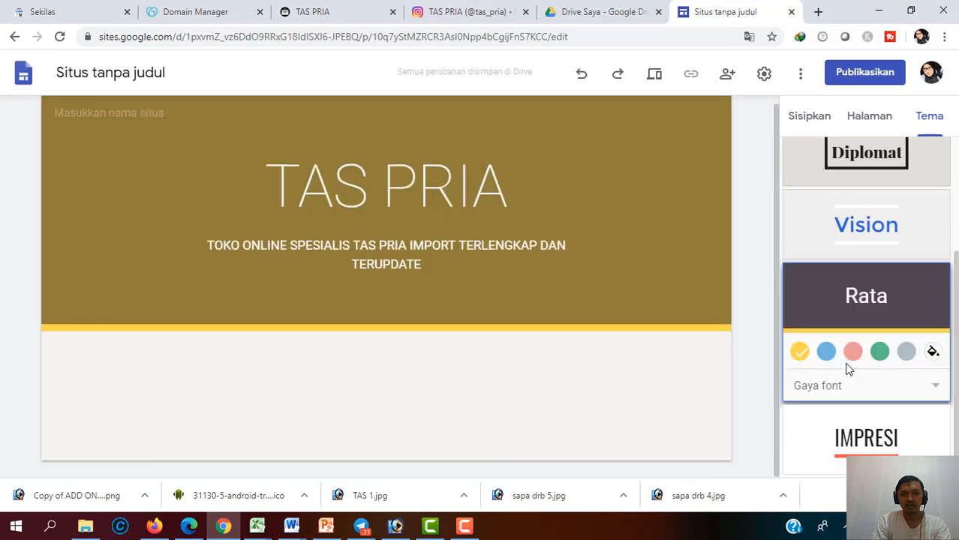
{"action": "left_click", "coordinate": [849, 439]}
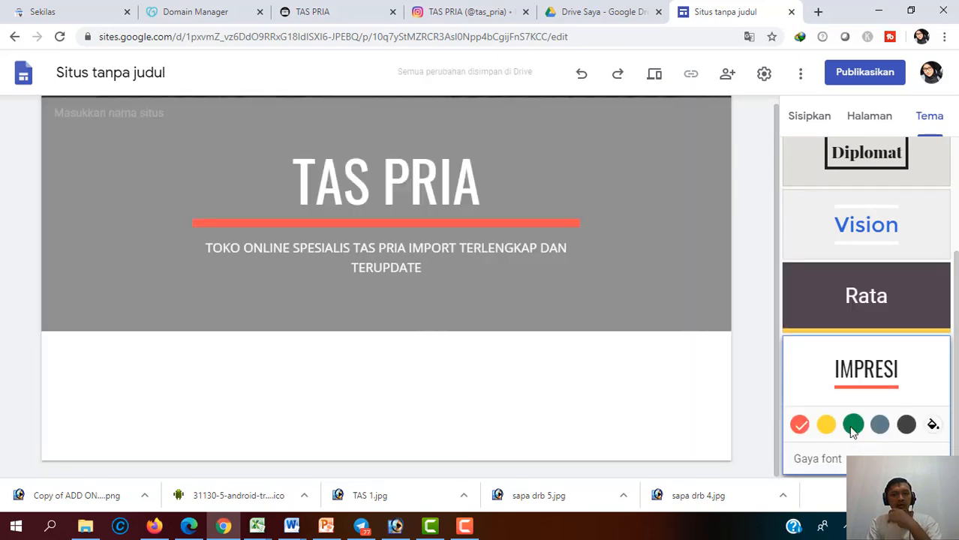
{"action": "left_click", "coordinate": [853, 422]}
{"action": "scroll", "coordinate": [886, 315], "scroll_direction": "up", "scroll_amount": 3}
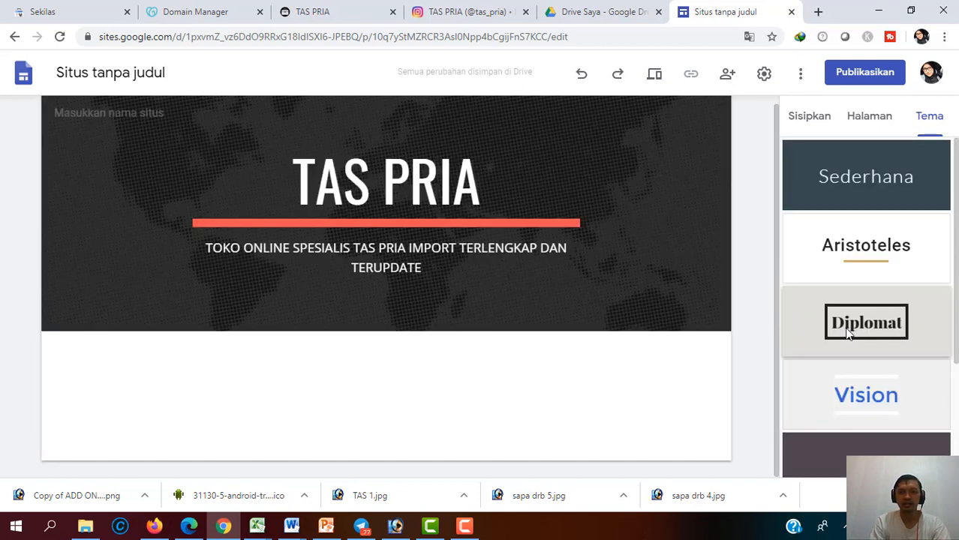
{"action": "left_click", "coordinate": [881, 391]}
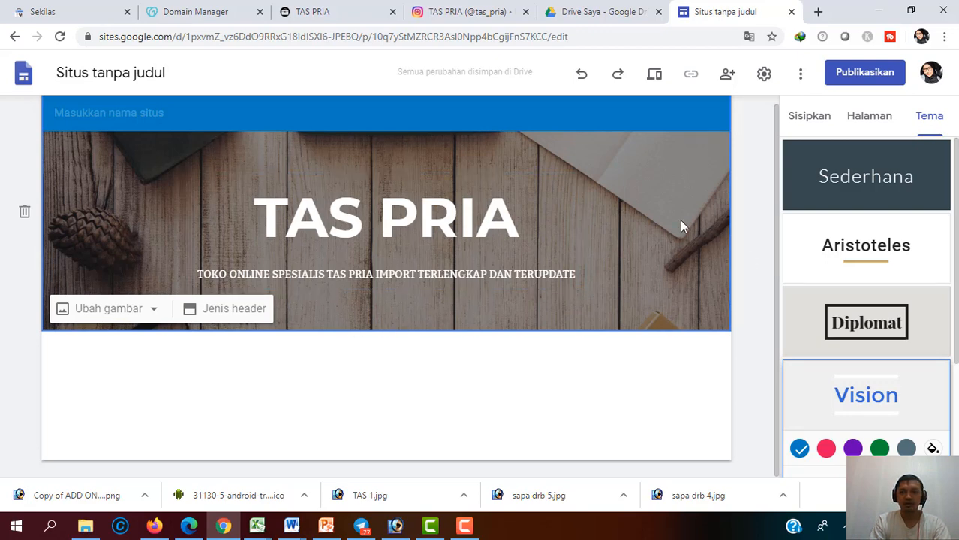
{"action": "scroll", "coordinate": [873, 430], "scroll_direction": "down", "scroll_amount": 3}
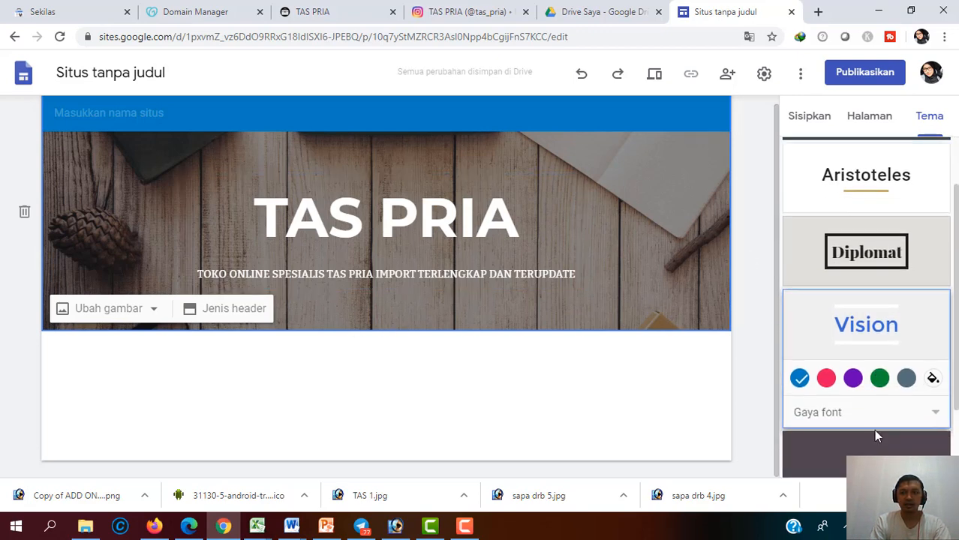
{"action": "scroll", "coordinate": [871, 432], "scroll_direction": "up", "scroll_amount": 3}
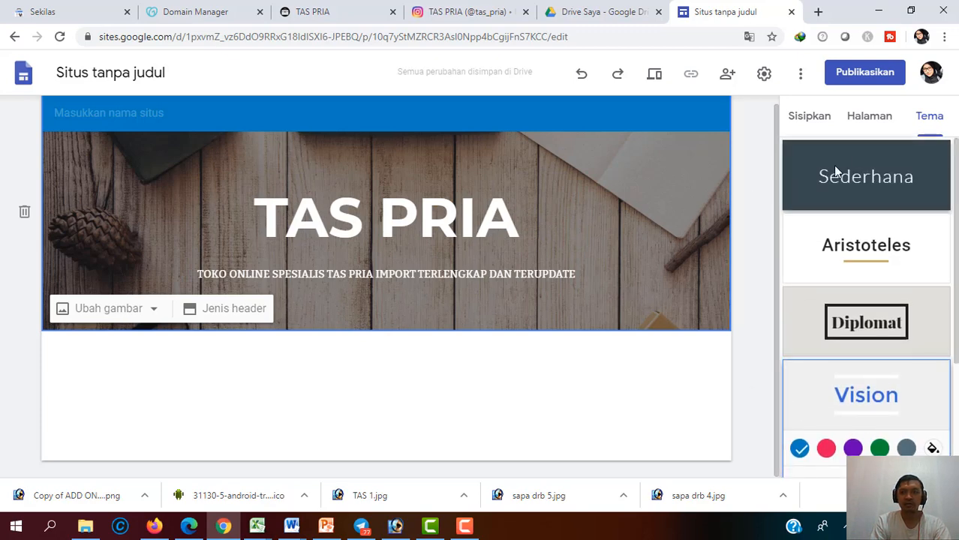
Add a new page named "KATALOG" to the site
{"action": "left_click", "coordinate": [861, 120]}
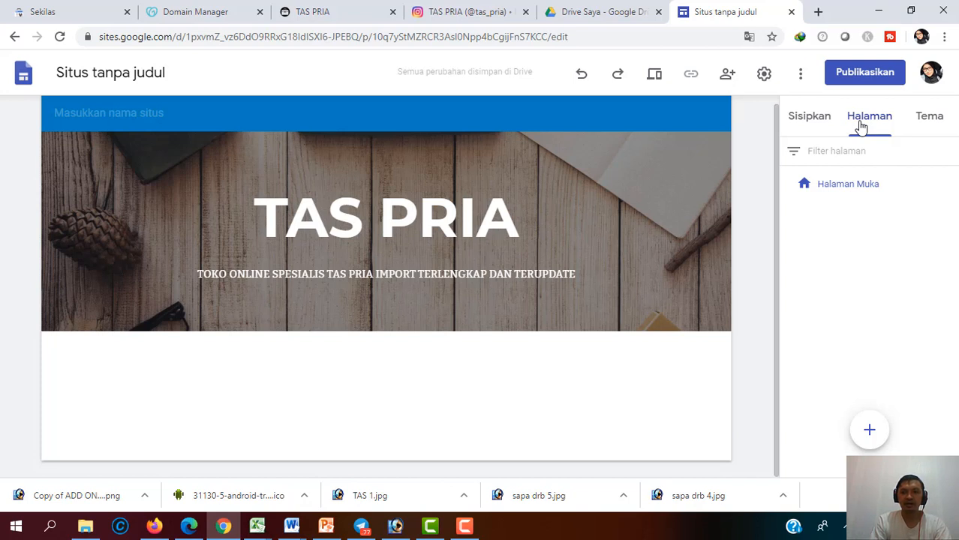
{"action": "mouse_move", "coordinate": [869, 429]}
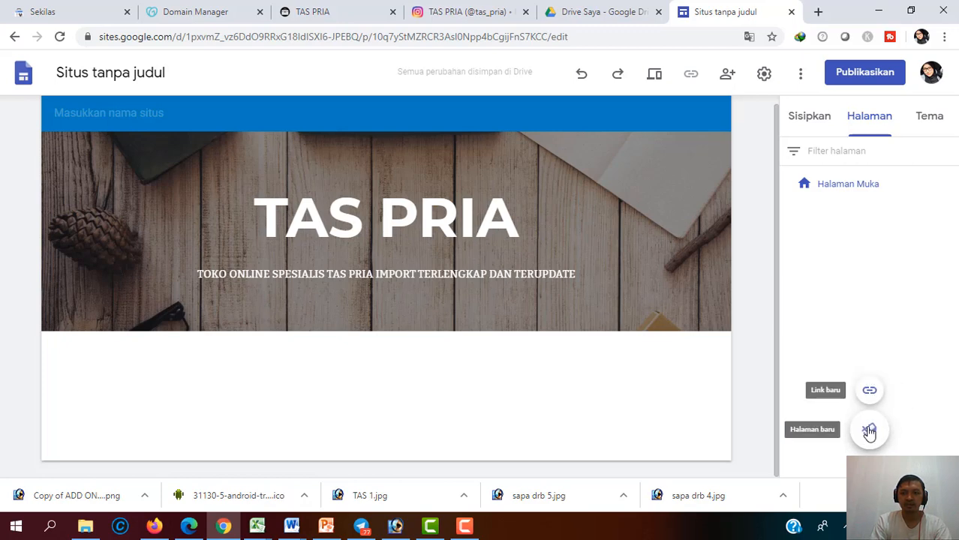
{"action": "left_click", "coordinate": [870, 431]}
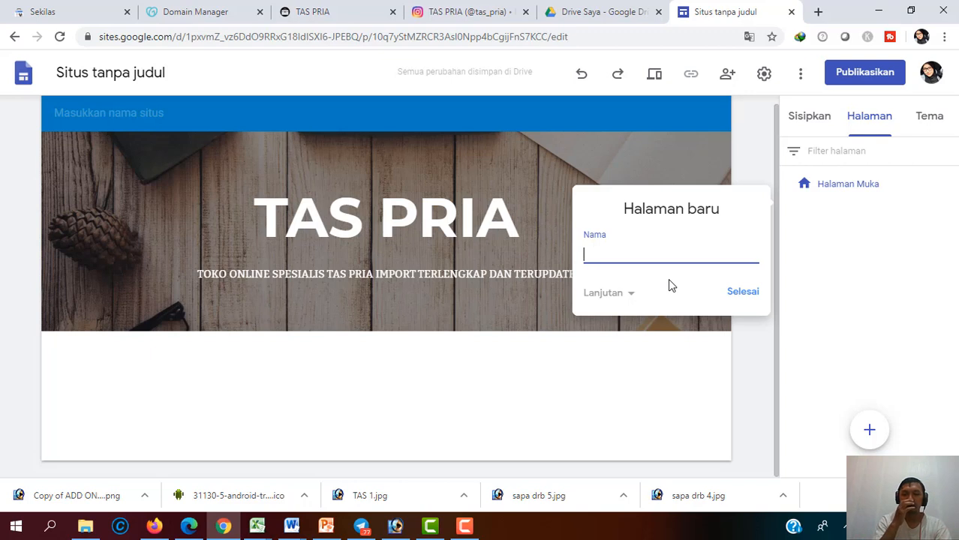
{"action": "type", "text": "KATA"}
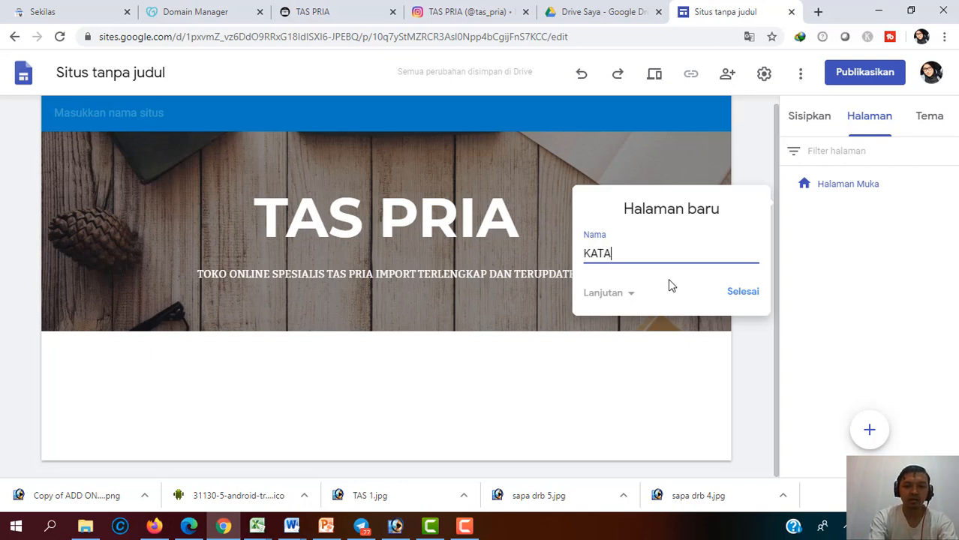
{"action": "type", "text": "LOG"}
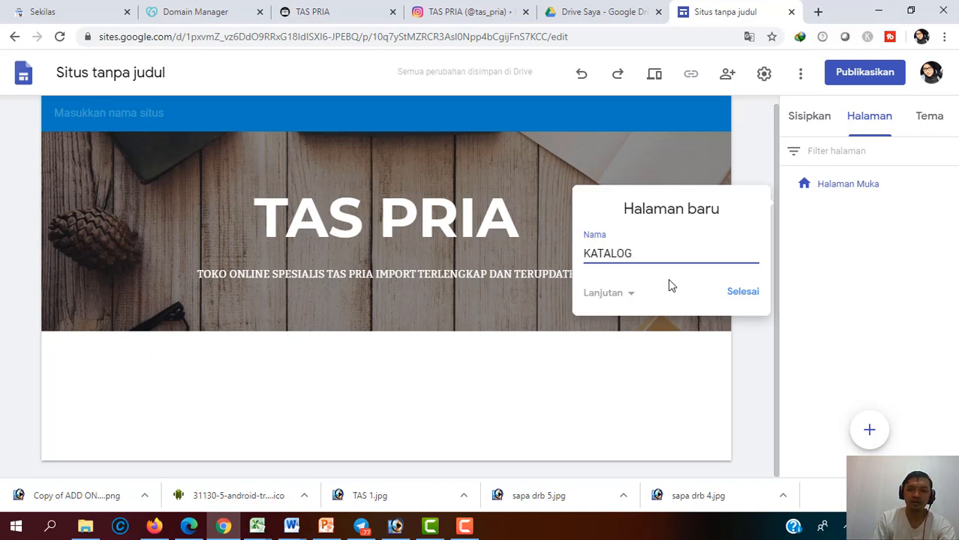
{"action": "left_click", "coordinate": [741, 297]}
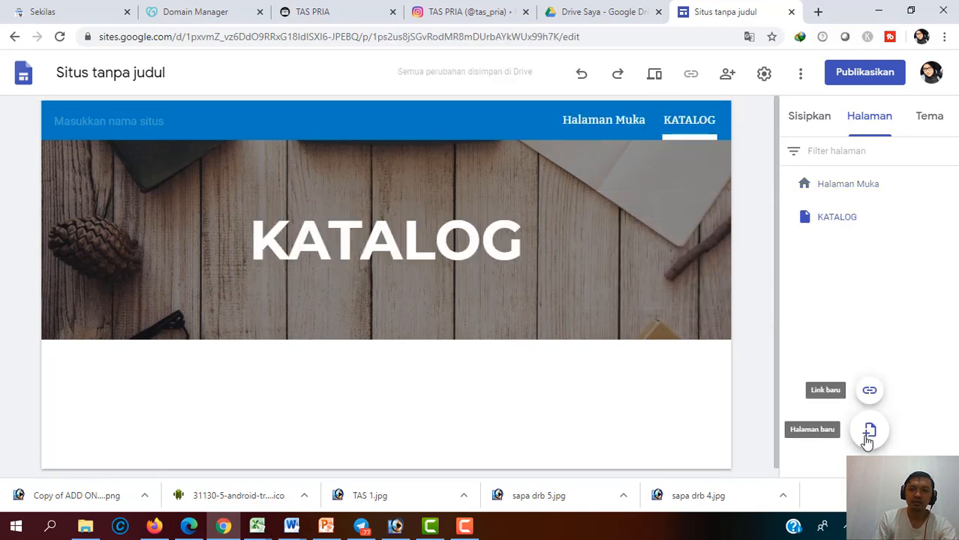
Add two new pages to the site, named "CARA ORDER" and "HUBUNGI KAMI"
{"action": "left_click", "coordinate": [869, 431]}
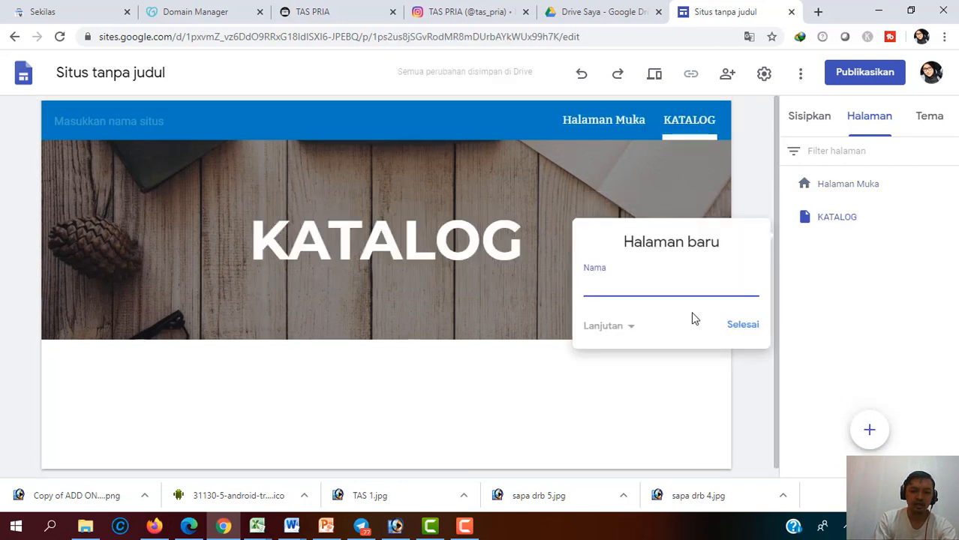
{"action": "type", "text": "CARA ORDER"}
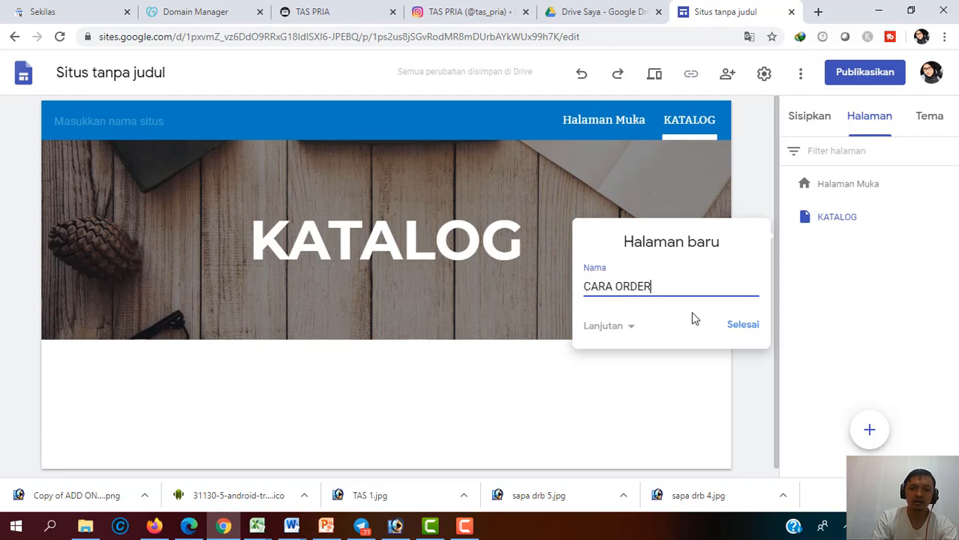
{"action": "left_click", "coordinate": [743, 324]}
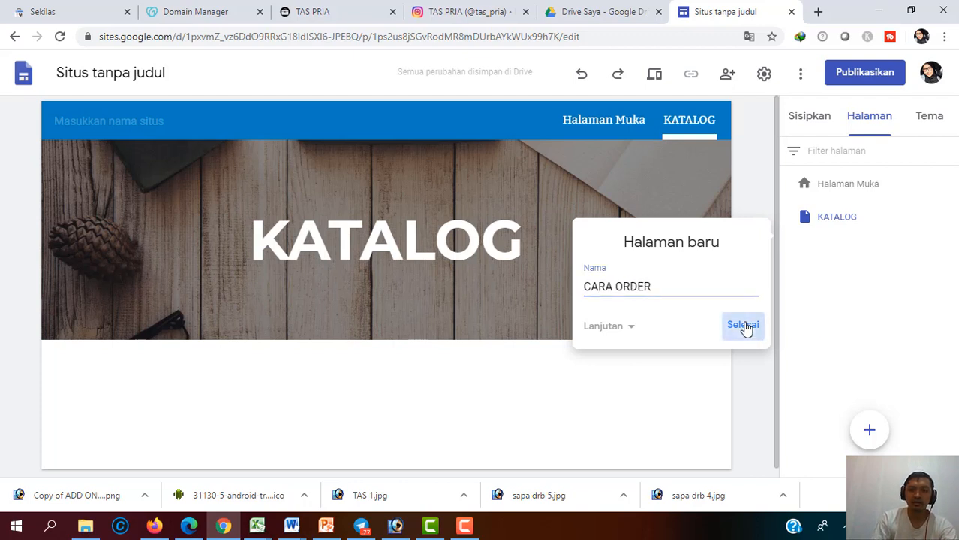
{"action": "left_click", "coordinate": [869, 429]}
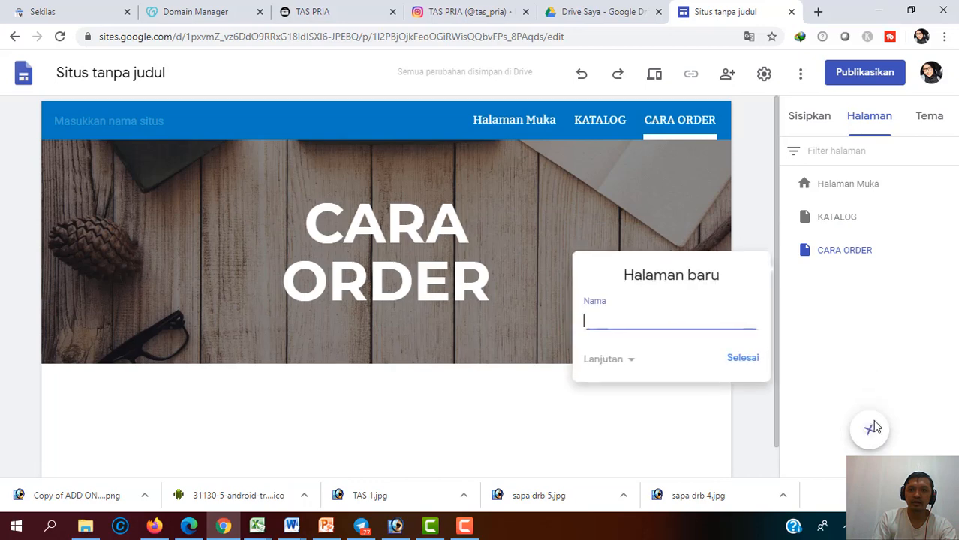
{"action": "type", "text": "HUBUNGI"}
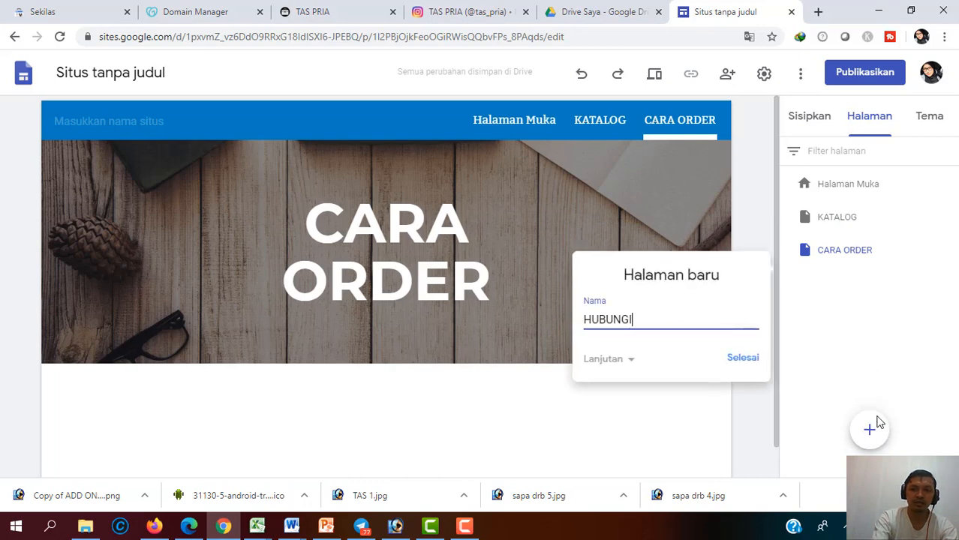
{"action": "type", "text": " KAMI"}
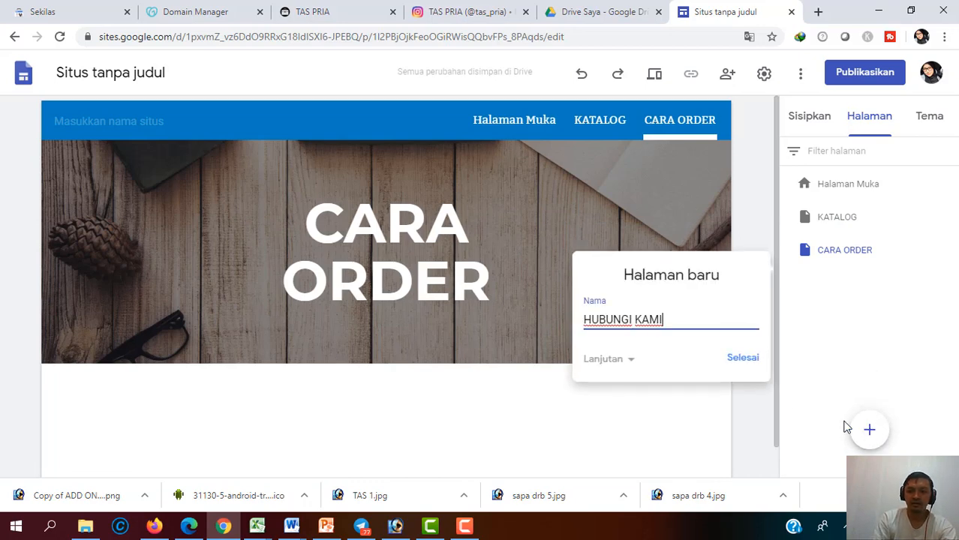
{"action": "left_click", "coordinate": [744, 360]}
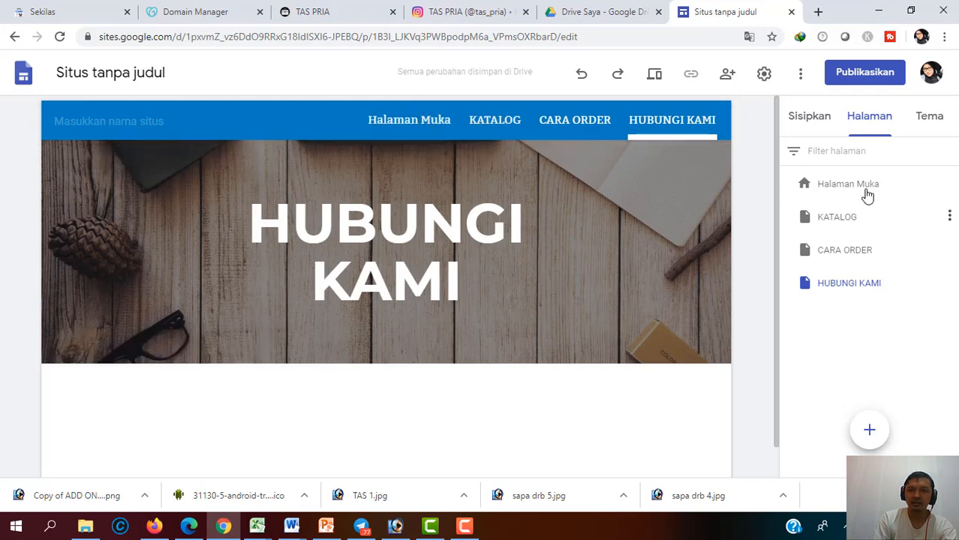
Rename the Halaman Muka page to "HOME" in its page properties
{"action": "left_click", "coordinate": [950, 184]}
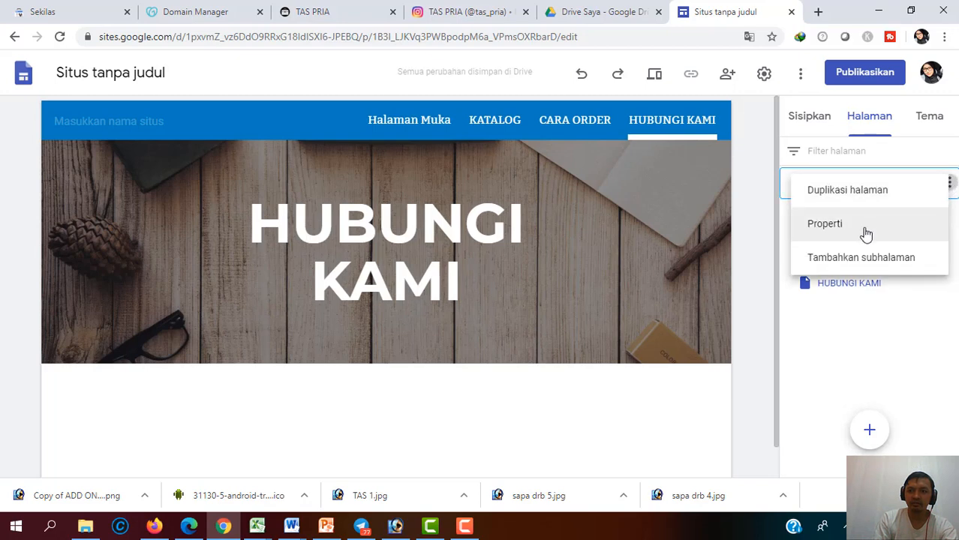
{"action": "left_click", "coordinate": [865, 232]}
{"action": "left_click_drag", "start_coordinate": [671, 243], "coordinate": [581, 216]}
{"action": "type", "text": "HOME"}
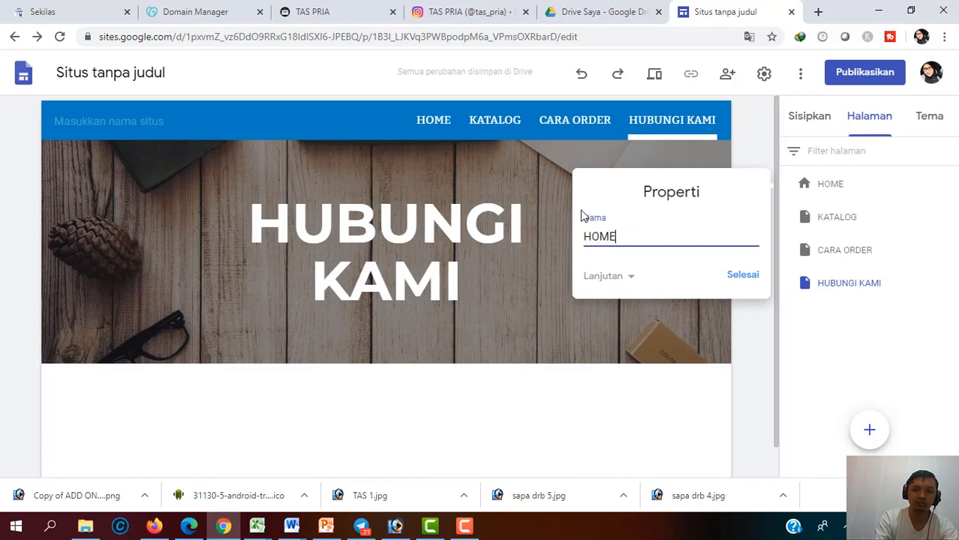
{"action": "left_click", "coordinate": [753, 277]}
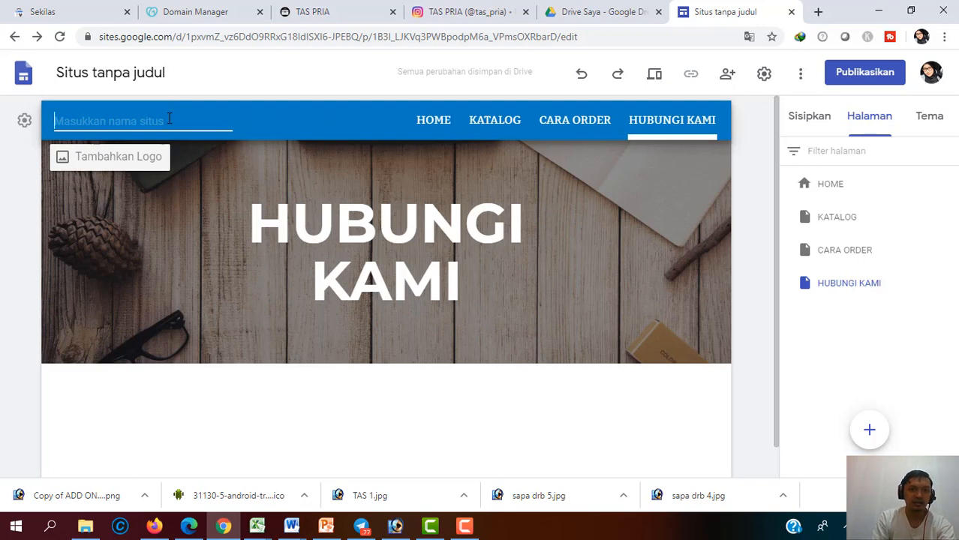
Enter "TAS PRIA" as the site name in the header and open the HOME page
{"action": "type", "text": "TAS PRIA"}
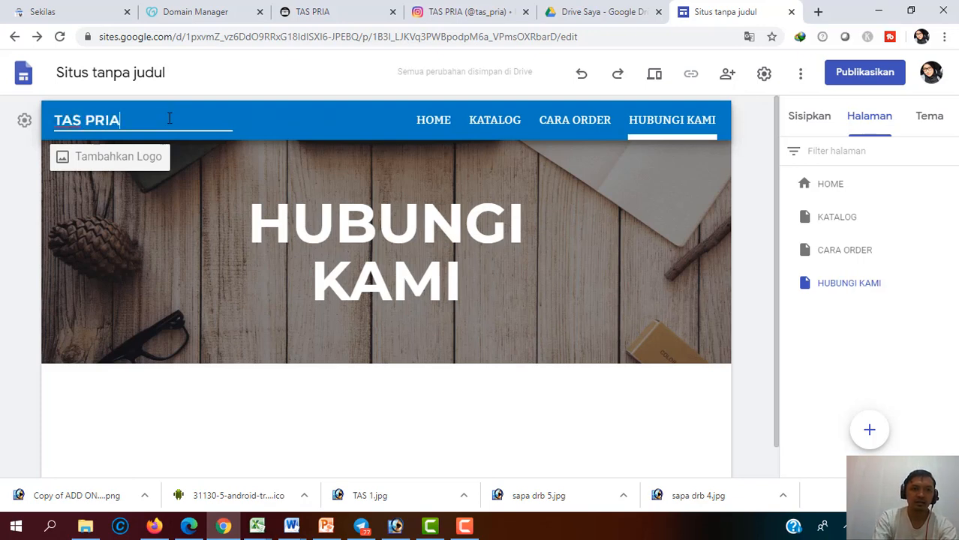
{"action": "left_click", "coordinate": [419, 128]}
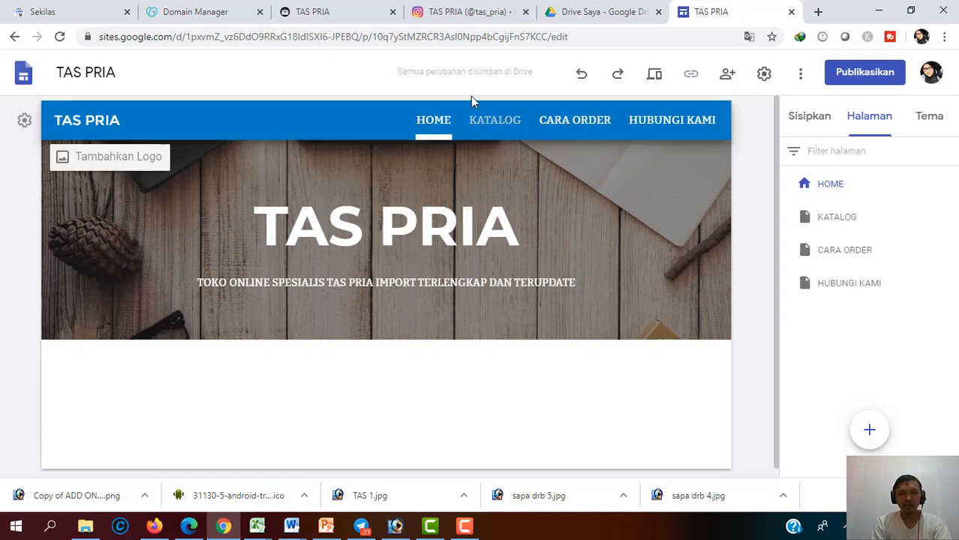
On the KATALOG page, try the Khusus judul and Spanduk besar header types, and set the header to Sampul
{"action": "left_click", "coordinate": [493, 124]}
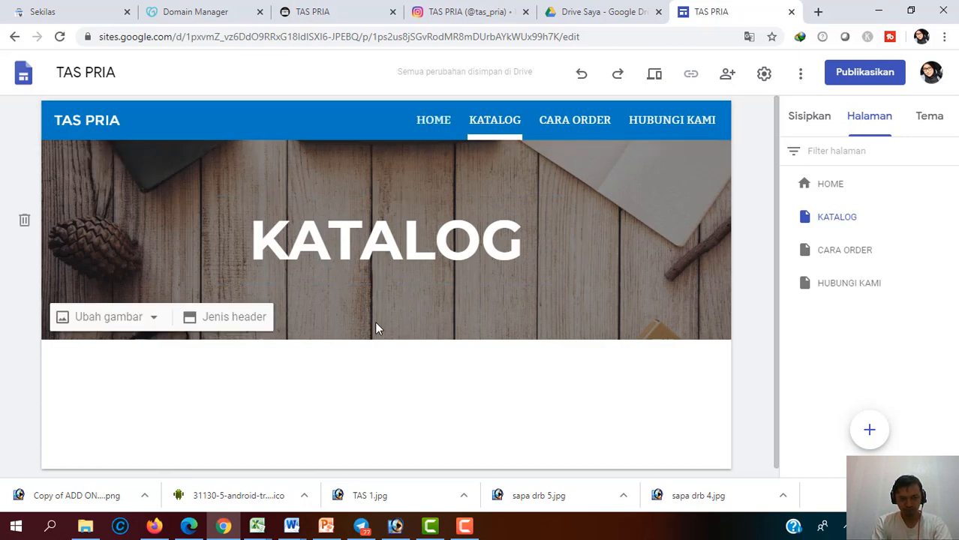
{"action": "left_click", "coordinate": [256, 321]}
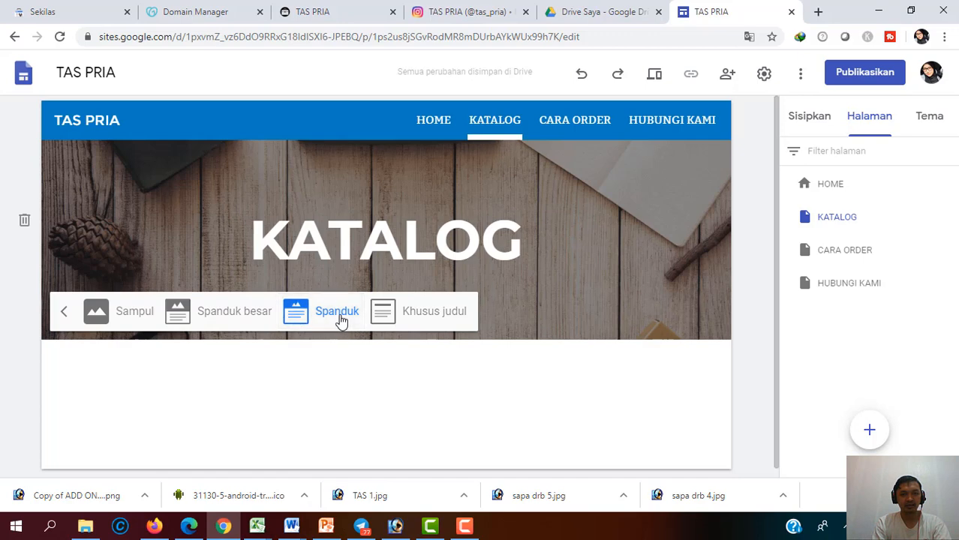
{"action": "left_click", "coordinate": [414, 319]}
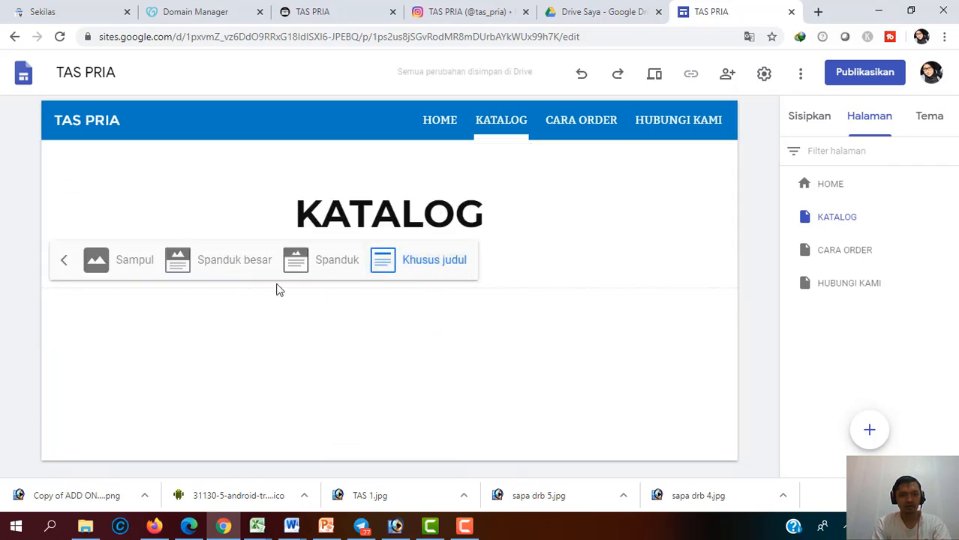
{"action": "left_click", "coordinate": [122, 263]}
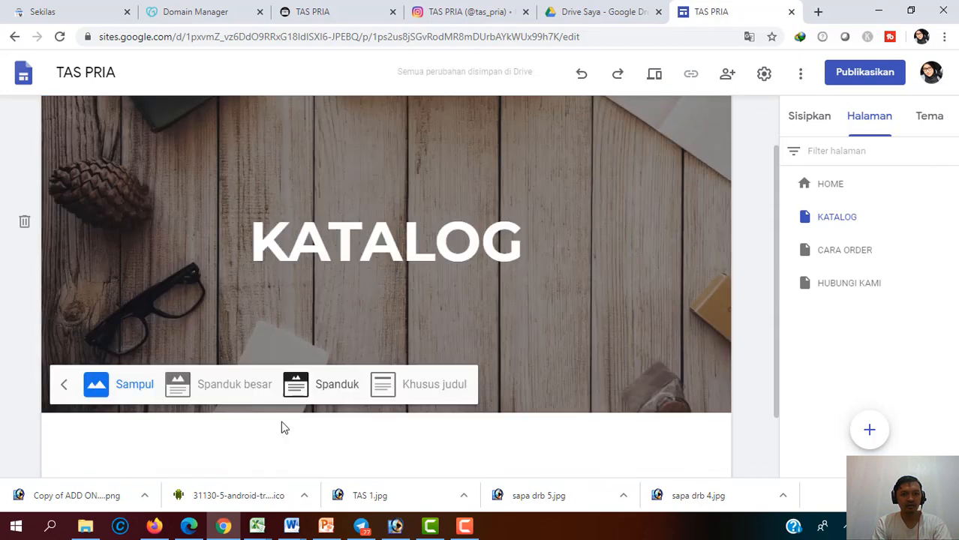
{"action": "left_click", "coordinate": [239, 395]}
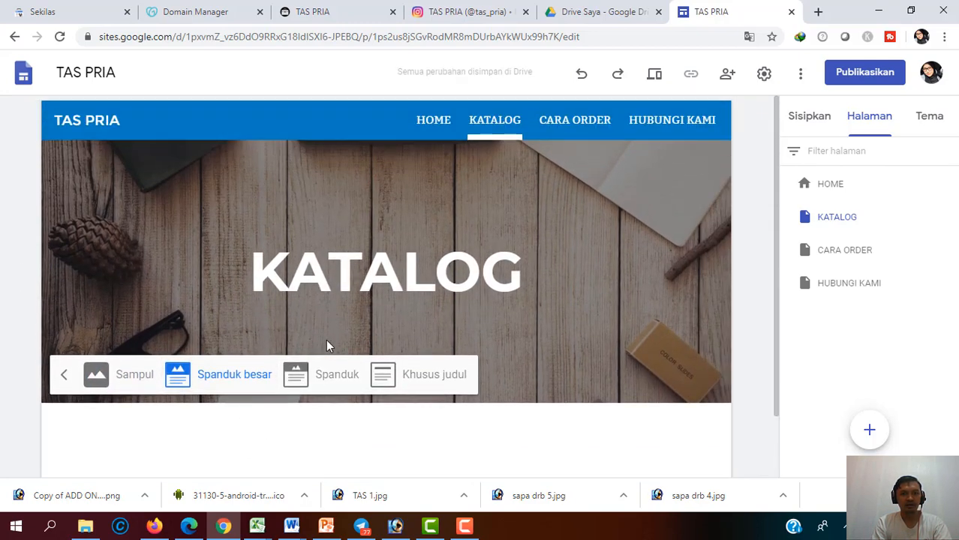
{"action": "left_click", "coordinate": [126, 375]}
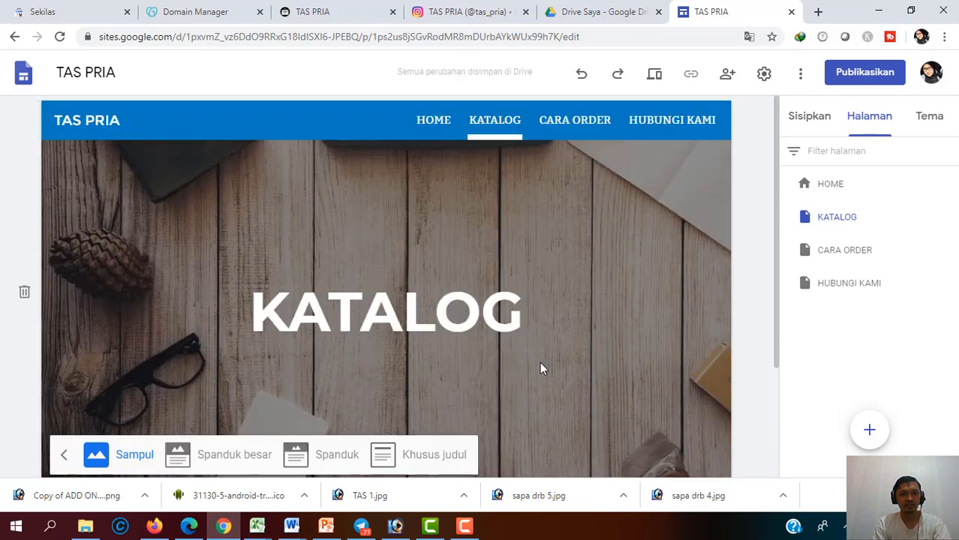
Examine how the Sampul header fills the KATALOG page and how much content area remains beneath it
{"action": "scroll", "coordinate": [570, 349], "scroll_direction": "down", "scroll_amount": 1}
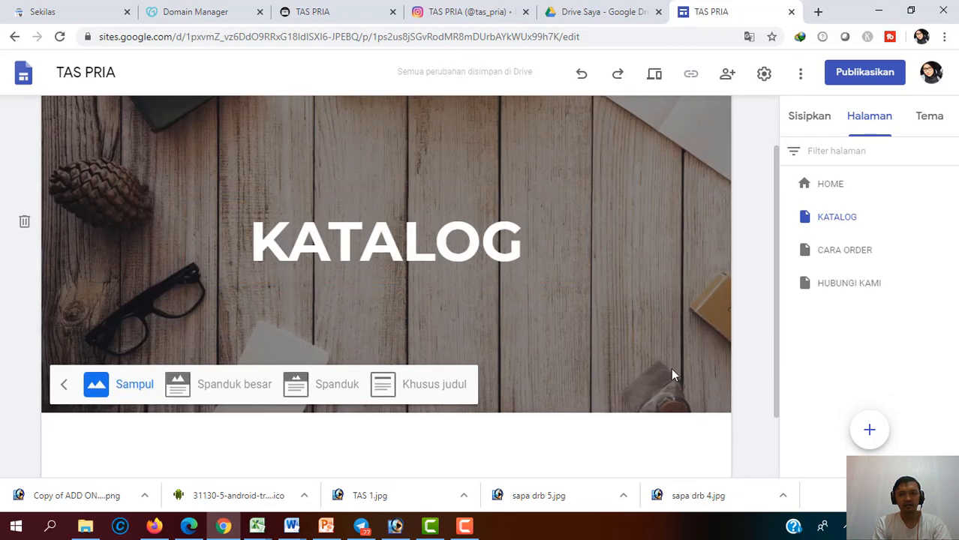
{"action": "scroll", "coordinate": [443, 327], "scroll_direction": "down", "scroll_amount": 1}
{"action": "scroll", "coordinate": [524, 301], "scroll_direction": "up", "scroll_amount": 1}
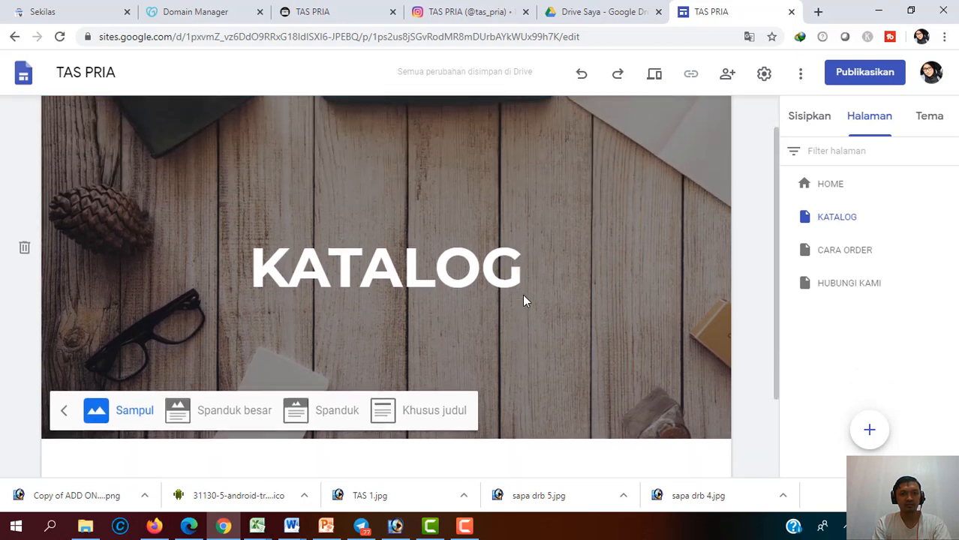
{"action": "scroll", "coordinate": [524, 300], "scroll_direction": "down", "scroll_amount": 1}
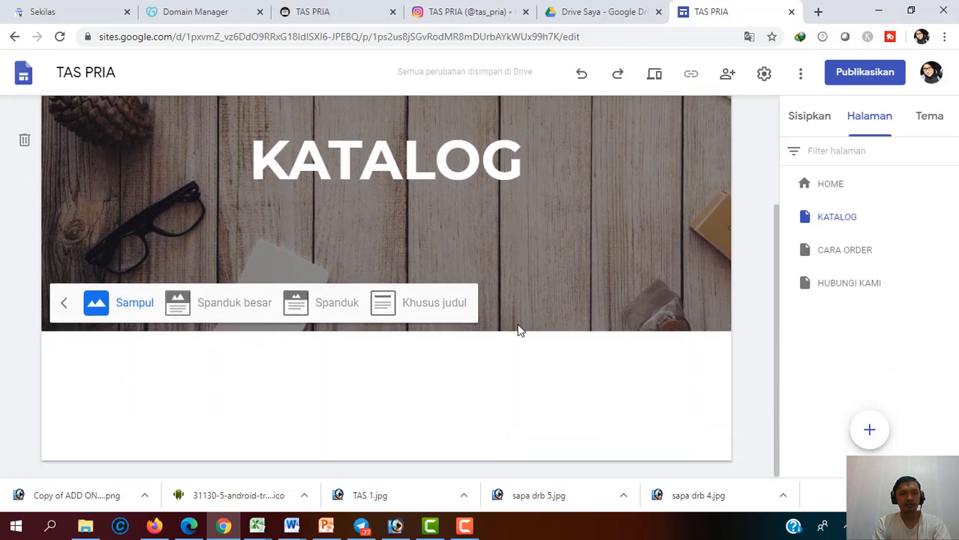
{"action": "scroll", "coordinate": [518, 327], "scroll_direction": "up", "scroll_amount": 2}
{"action": "scroll", "coordinate": [518, 325], "scroll_direction": "down", "scroll_amount": 2}
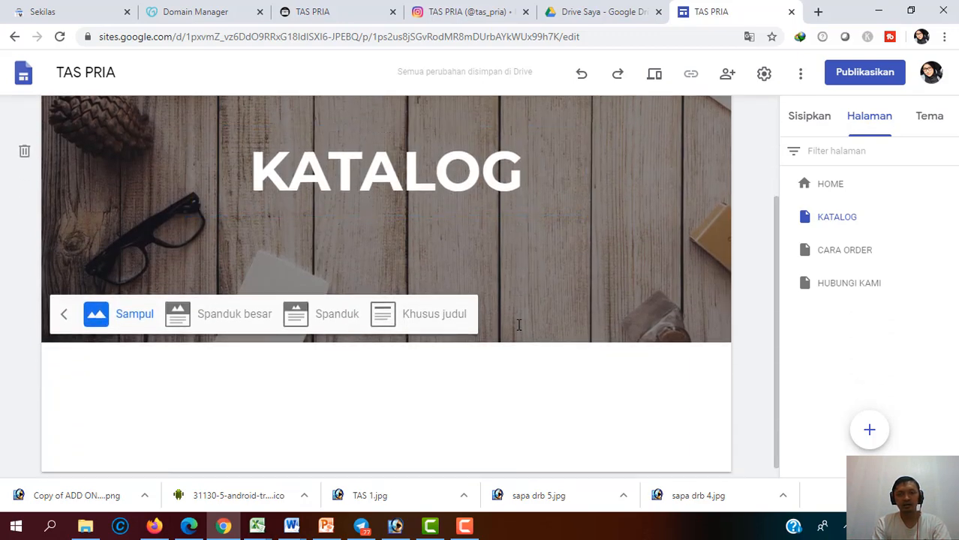
{"action": "scroll", "coordinate": [518, 324], "scroll_direction": "up", "scroll_amount": 2}
{"action": "scroll", "coordinate": [518, 326], "scroll_direction": "down", "scroll_amount": 2}
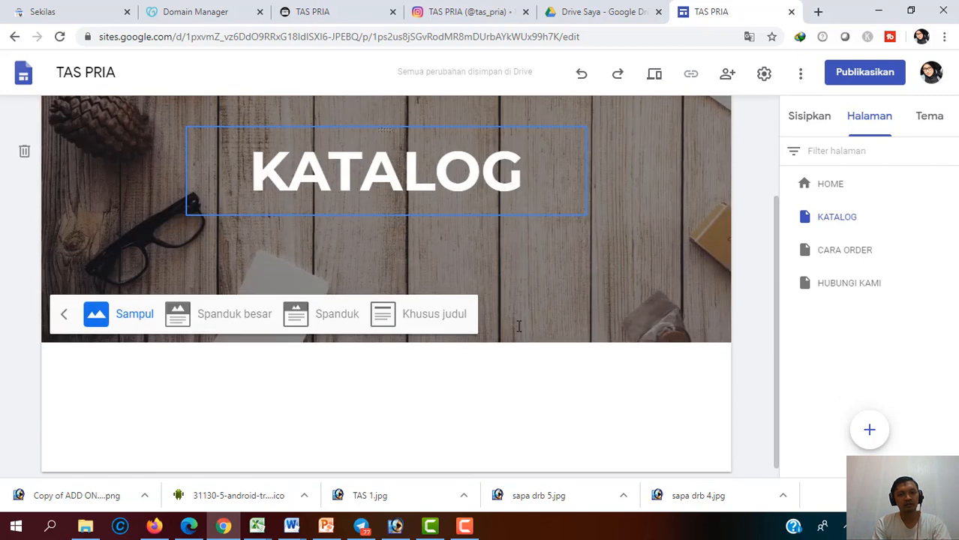
{"action": "scroll", "coordinate": [517, 325], "scroll_direction": "up", "scroll_amount": 2}
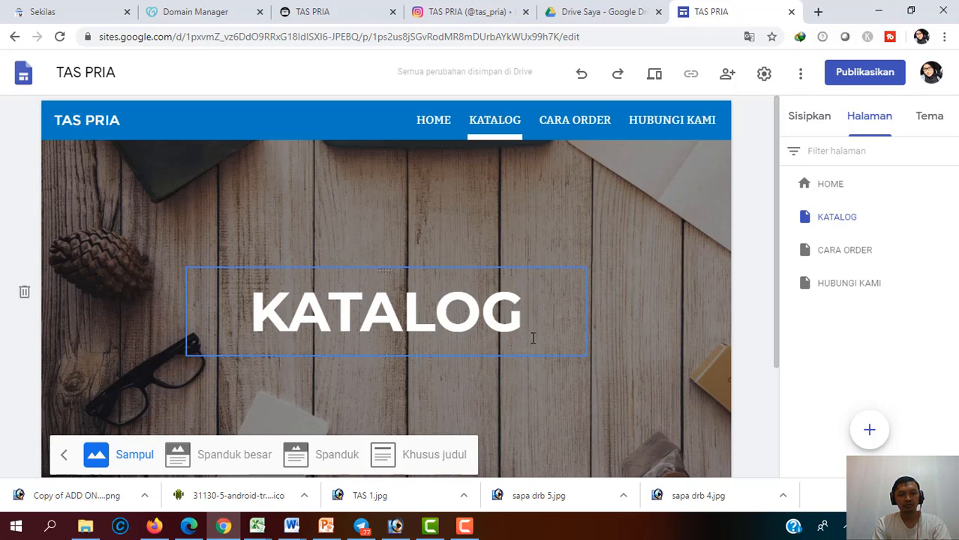
{"action": "scroll", "coordinate": [533, 340], "scroll_direction": "down", "scroll_amount": 2}
{"action": "scroll", "coordinate": [533, 341], "scroll_direction": "up", "scroll_amount": 2}
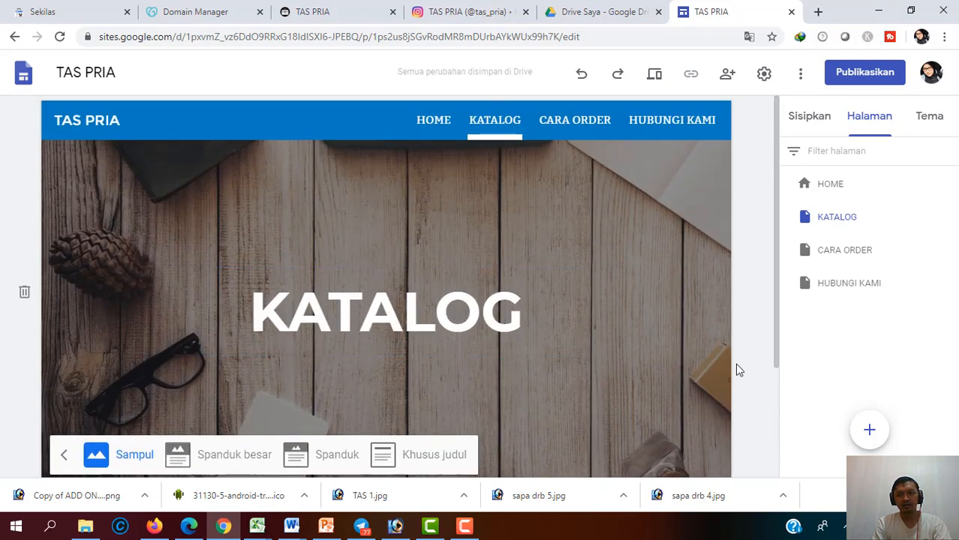
Add a subpage named "RANSEL" under the KATALOG page
{"action": "left_click", "coordinate": [948, 218]}
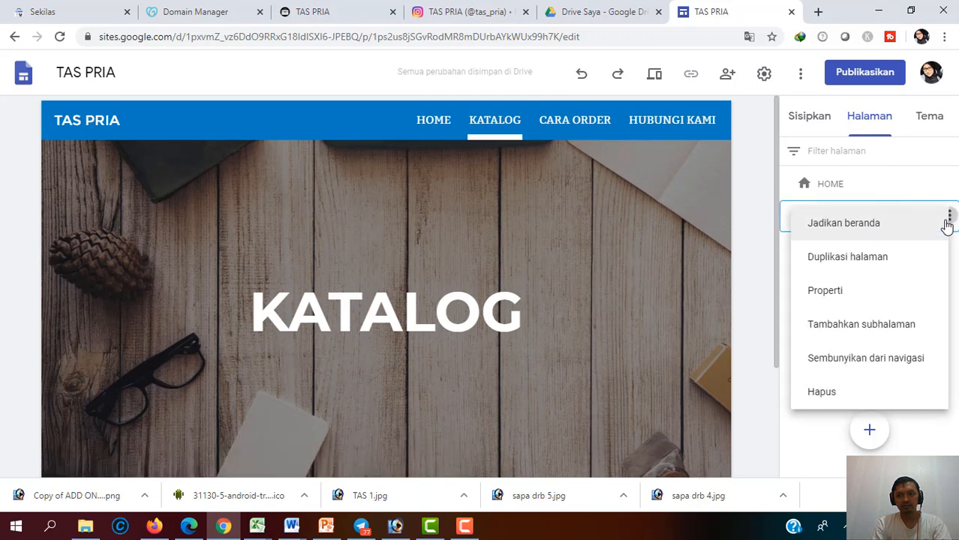
{"action": "left_click", "coordinate": [899, 329]}
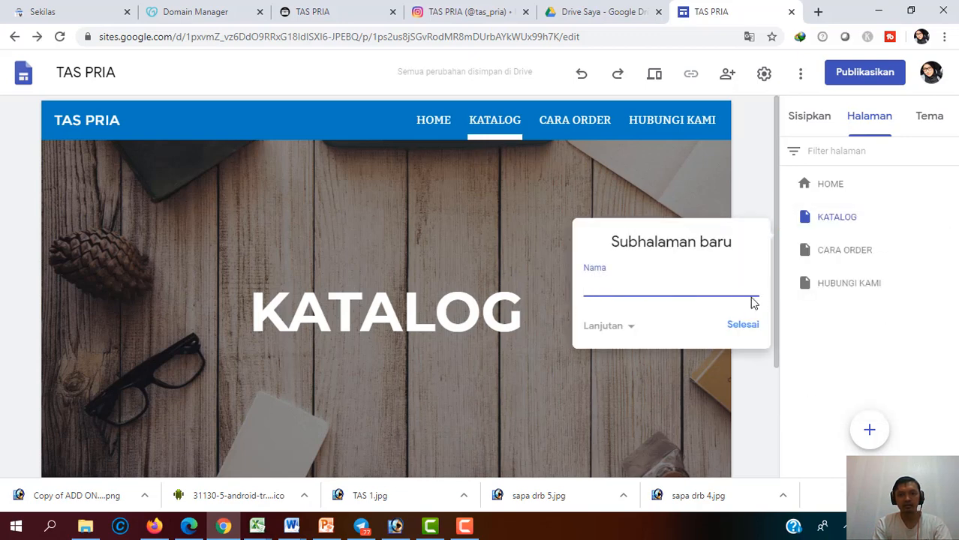
{"action": "type", "text": "RANSEL"}
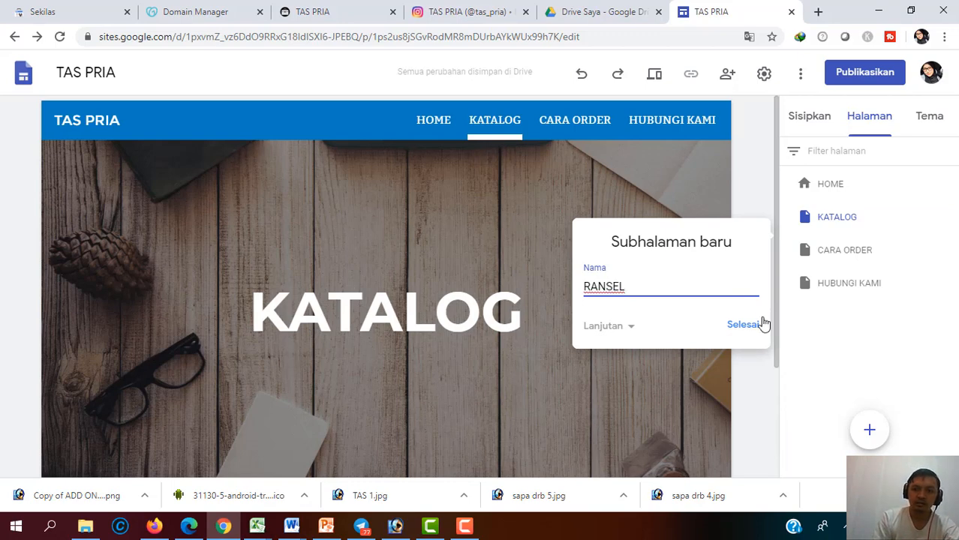
{"action": "left_click", "coordinate": [753, 325]}
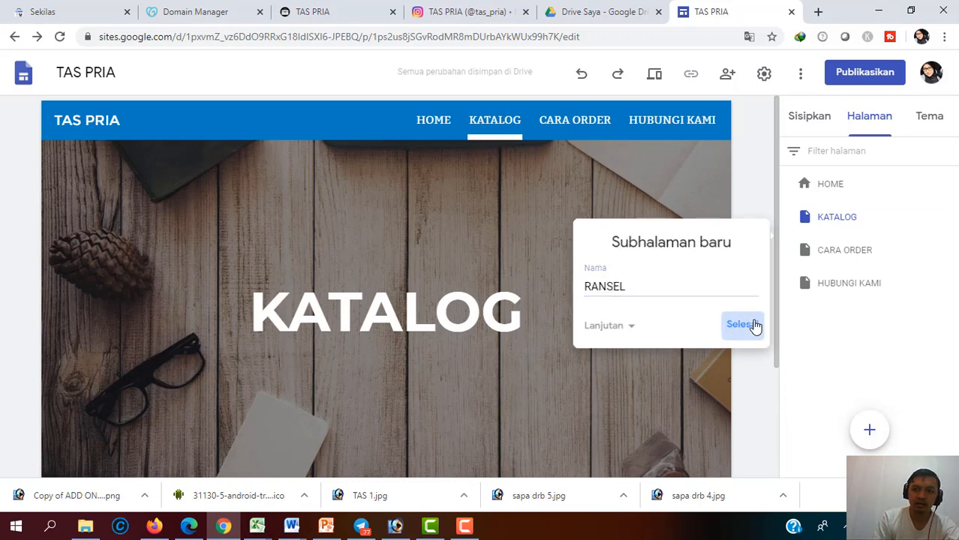
Add two more subpages under the KATALOG page, named "CLUTCH" and "SELEMPANG"
{"action": "left_click", "coordinate": [950, 217]}
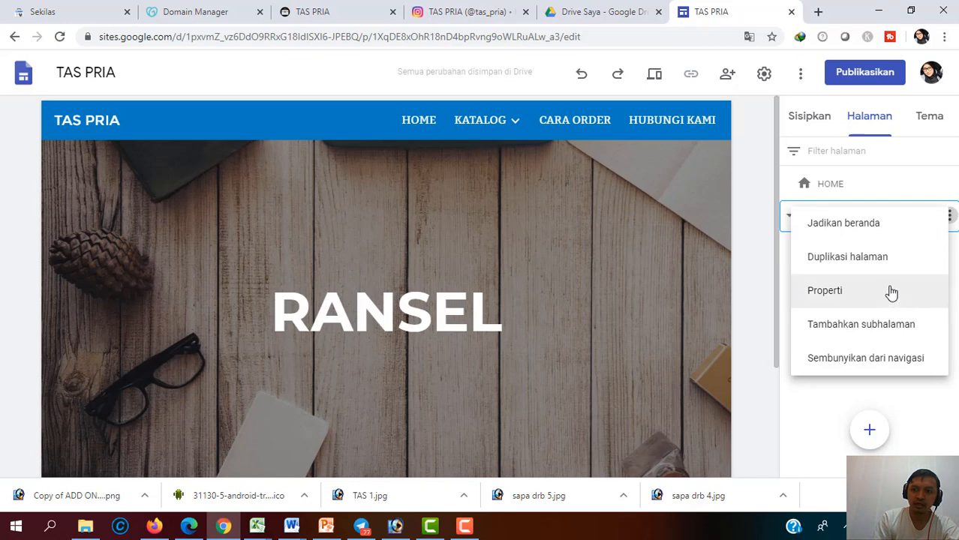
{"action": "left_click", "coordinate": [869, 327]}
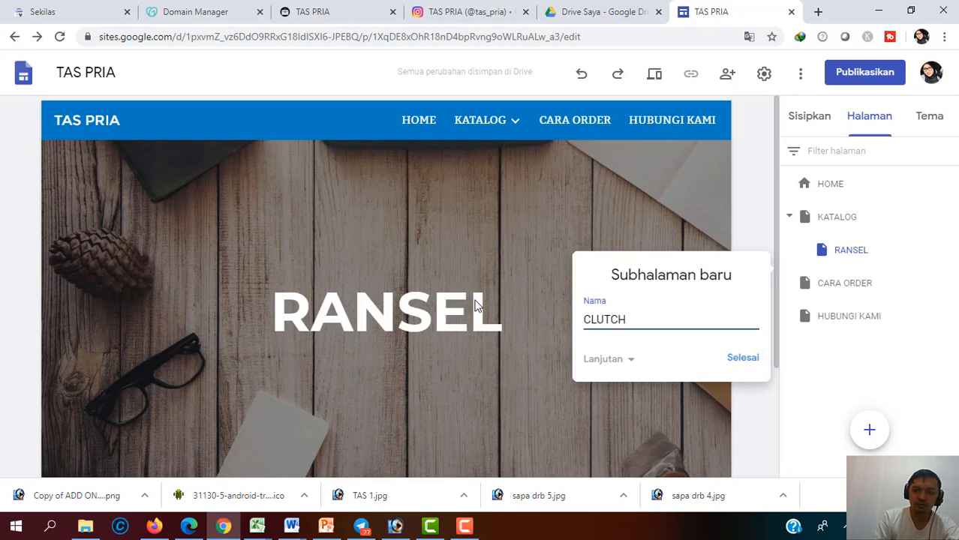
{"action": "left_click", "coordinate": [745, 358]}
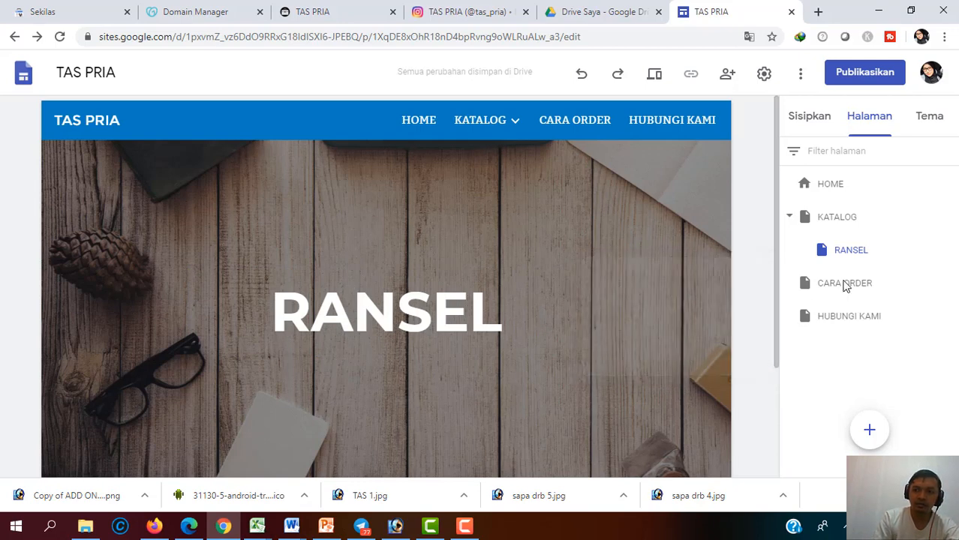
{"action": "left_click", "coordinate": [950, 217]}
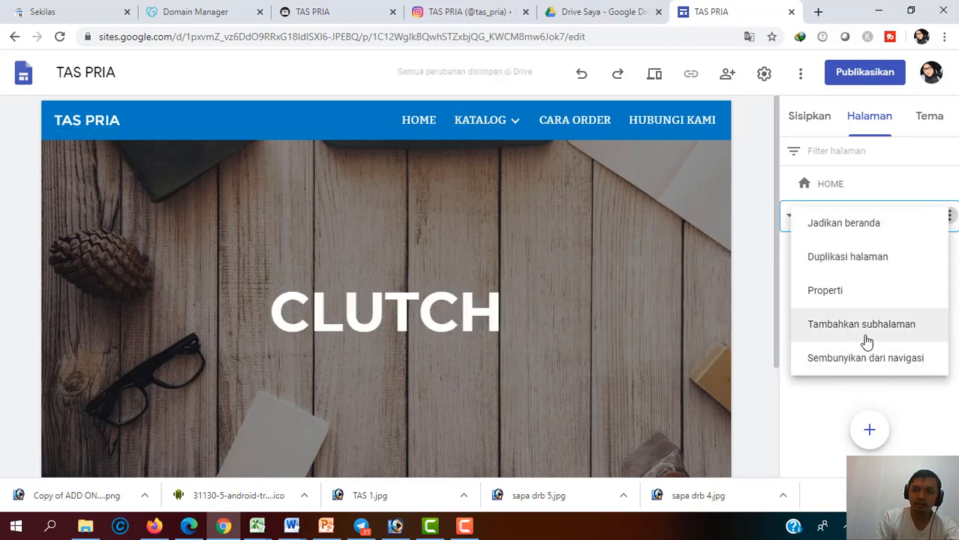
{"action": "left_click", "coordinate": [867, 337]}
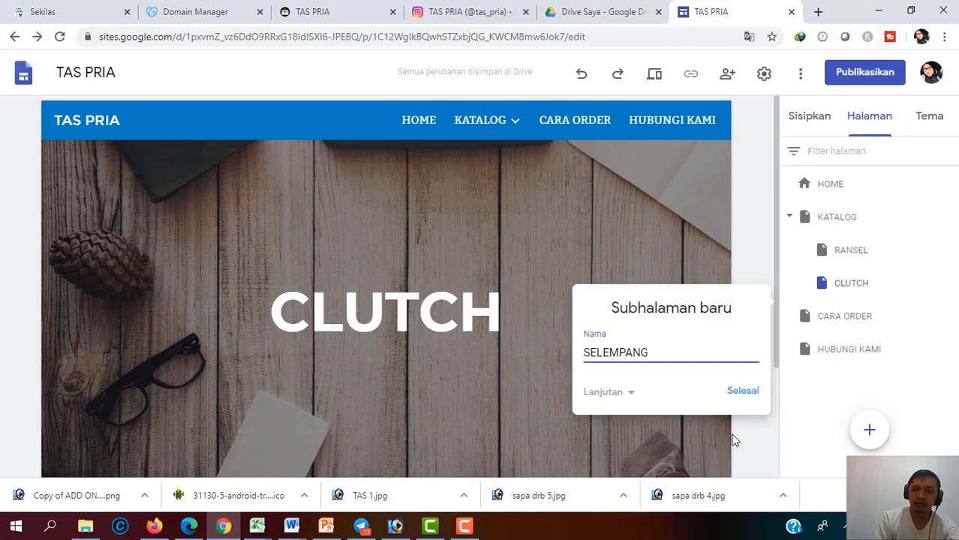
{"action": "left_click", "coordinate": [739, 392]}
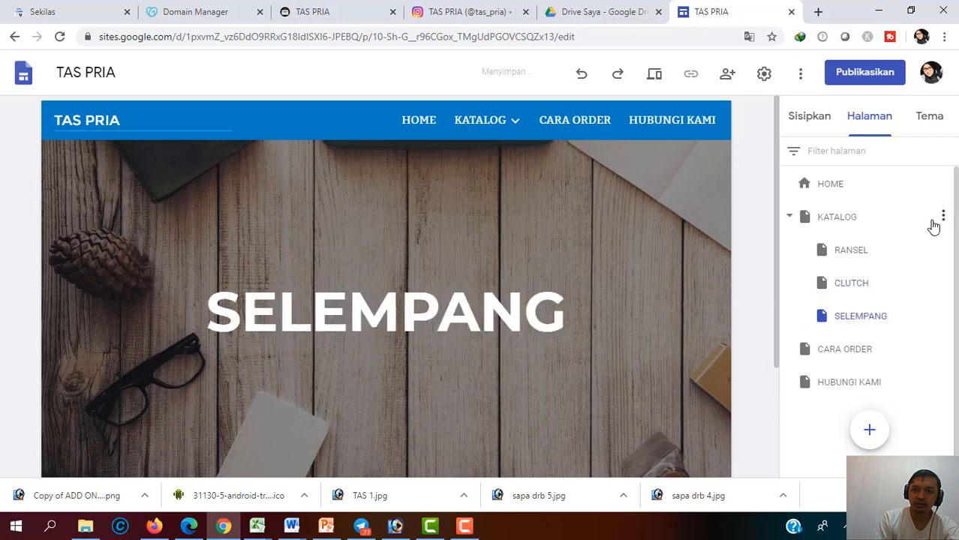
Add a subpage named "KANGGURU" under the KATALOG page
{"action": "left_click", "coordinate": [943, 218]}
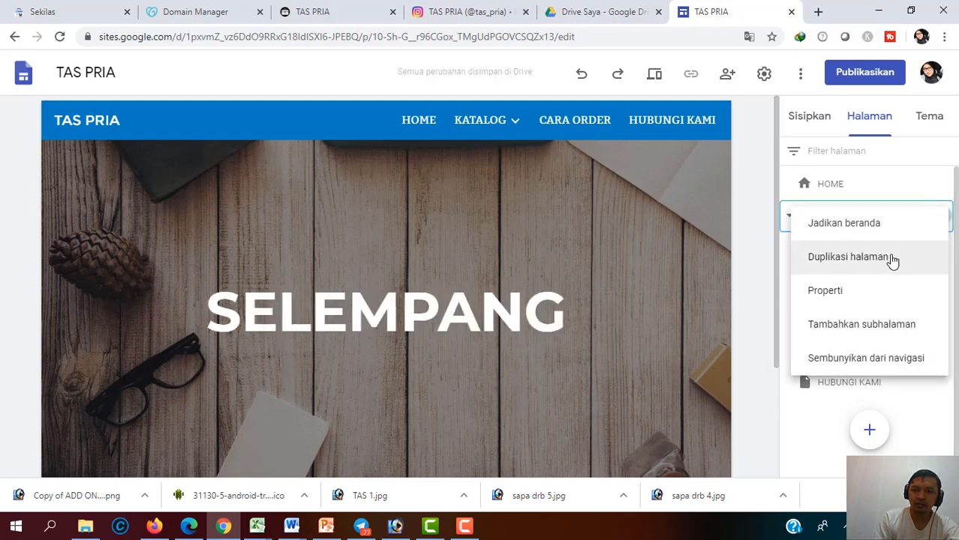
{"action": "left_click", "coordinate": [879, 333]}
{"action": "type", "text": "KANGGURU"}
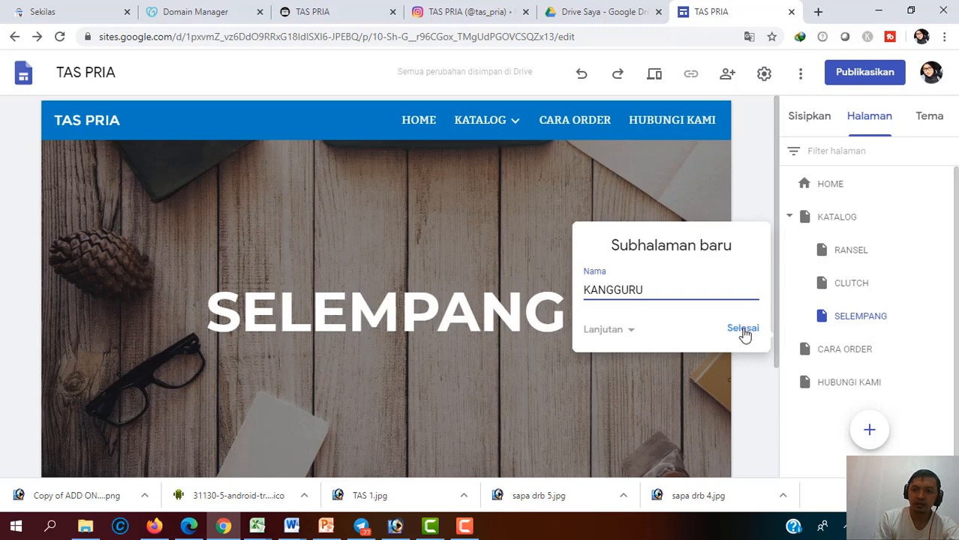
{"action": "left_click", "coordinate": [744, 334]}
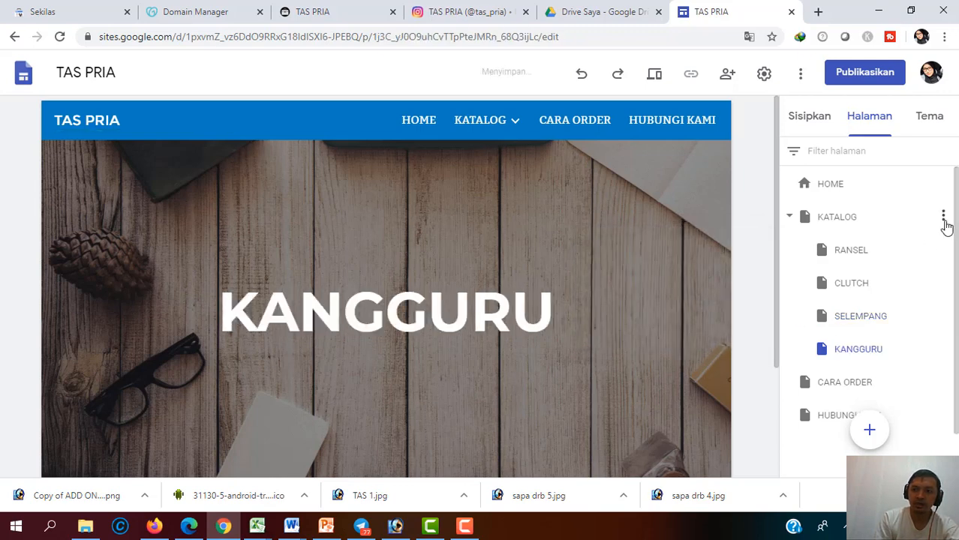
Add two further subpages under the KATALOG page, named "TRAVEL" and "OFFICE"
{"action": "left_click", "coordinate": [947, 221]}
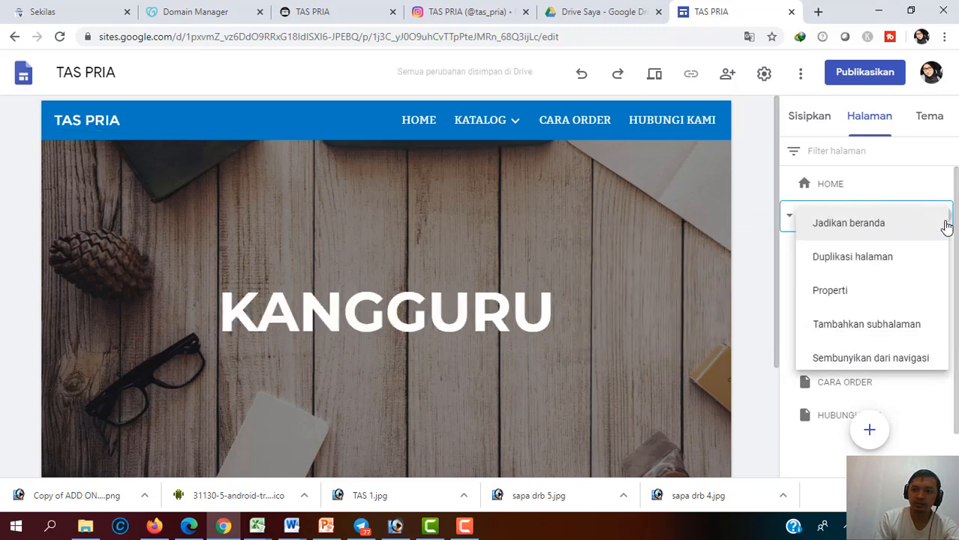
{"action": "left_click", "coordinate": [879, 334]}
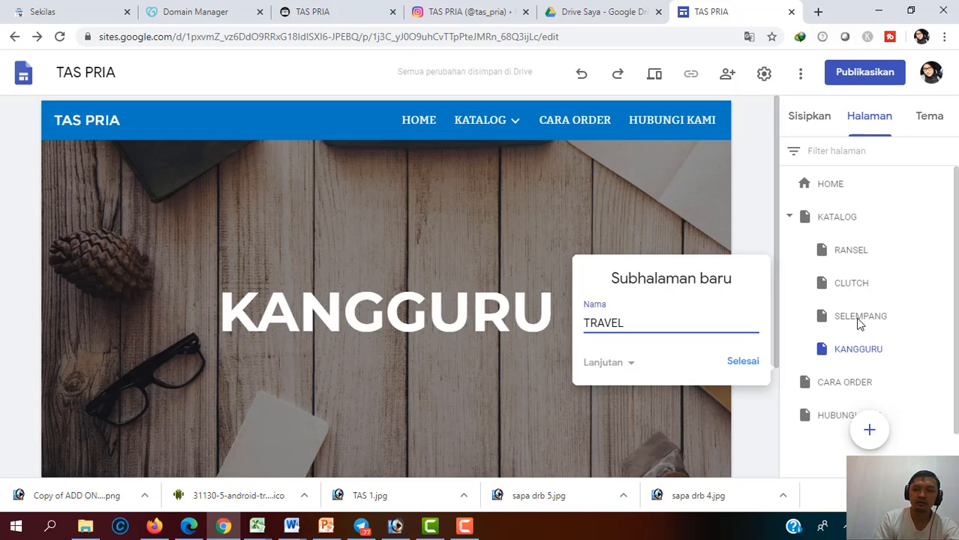
{"action": "left_click", "coordinate": [747, 364]}
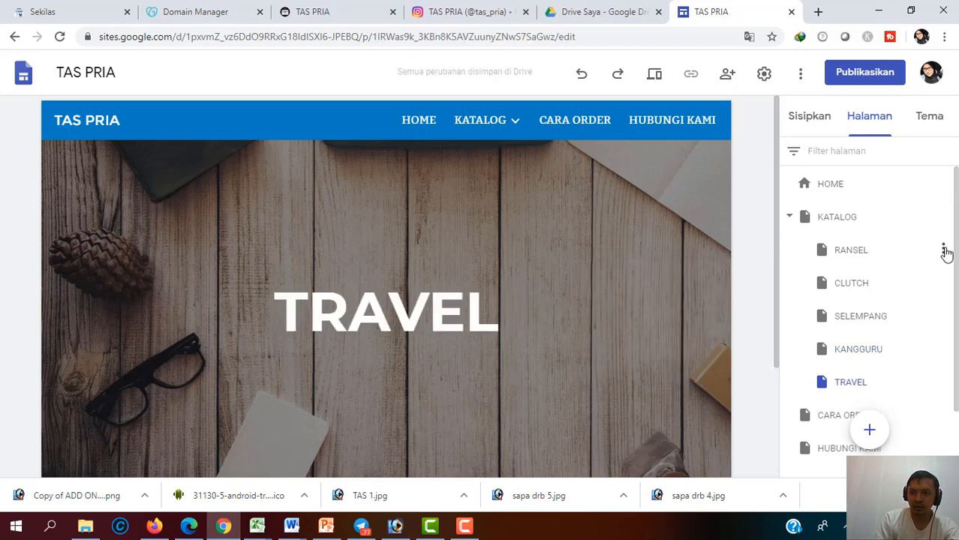
{"action": "left_click", "coordinate": [944, 217]}
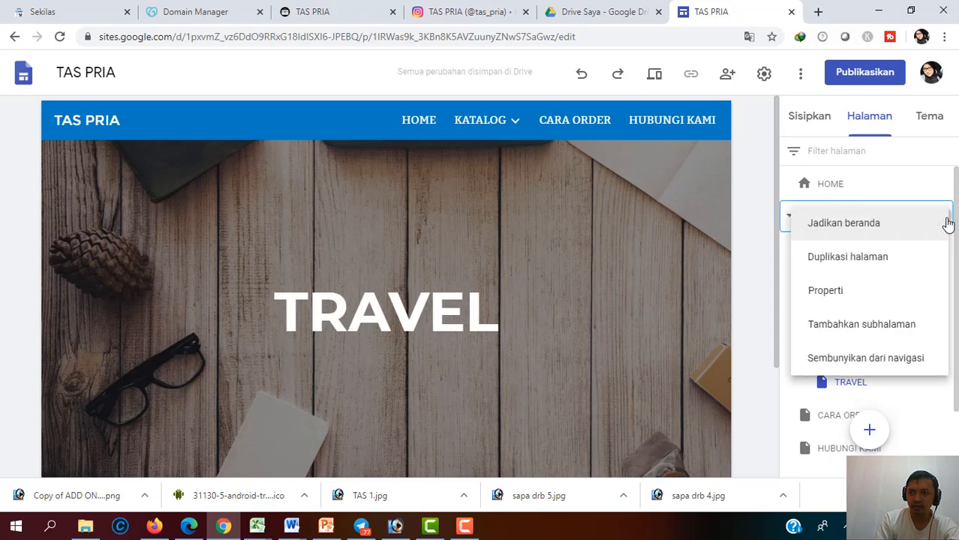
{"action": "left_click", "coordinate": [901, 330]}
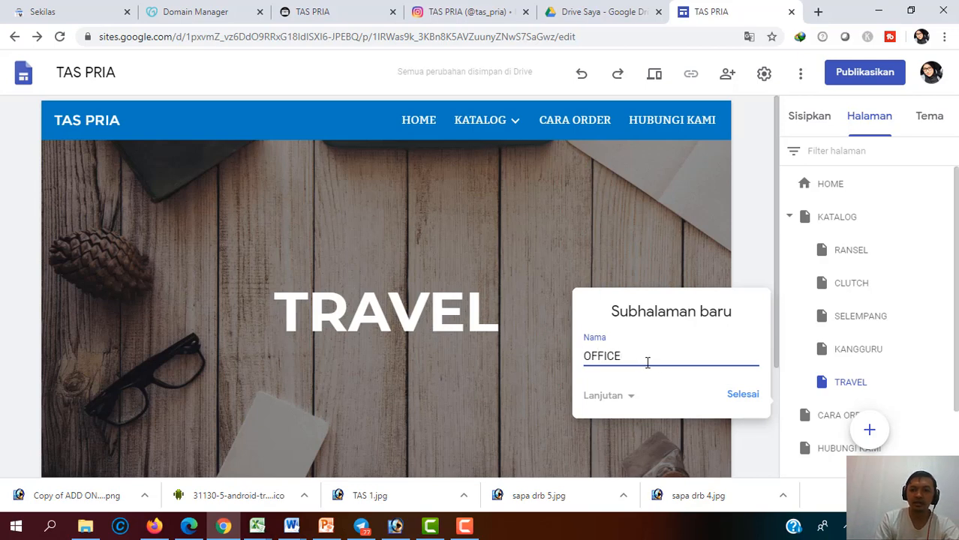
{"action": "left_click", "coordinate": [741, 394]}
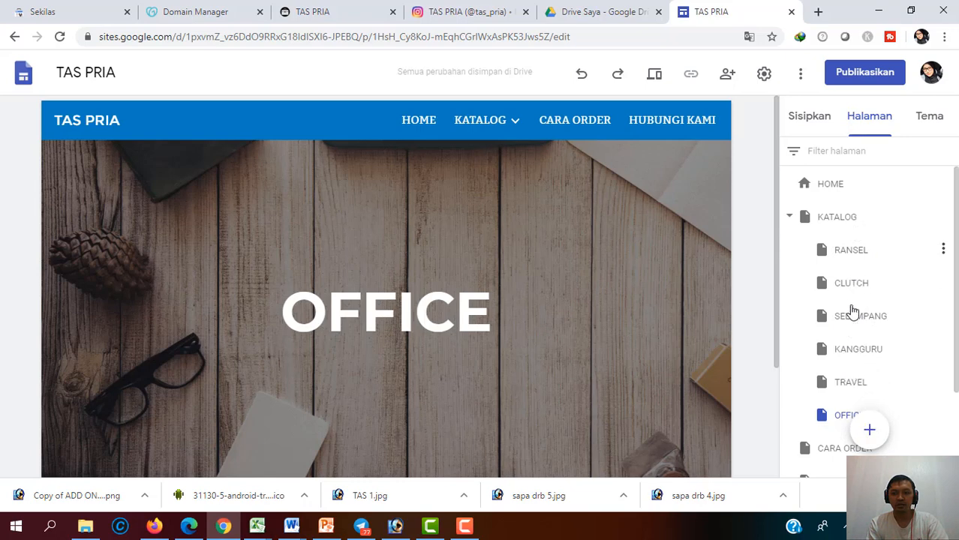
Check the KATALOG submenu in the site navigation, and examine the RANSEL subpage's header and the content area beneath it
{"action": "mouse_move", "coordinate": [505, 113]}
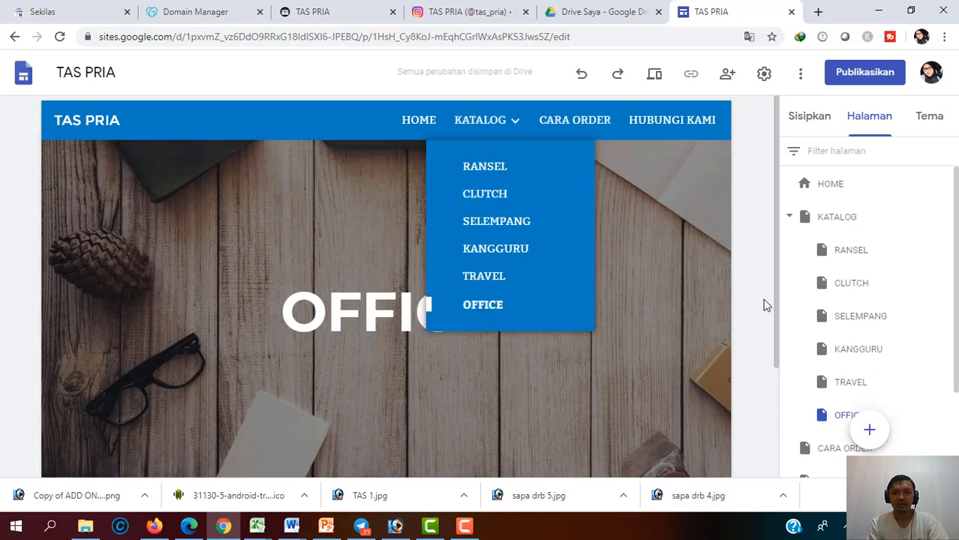
{"action": "left_click", "coordinate": [840, 255]}
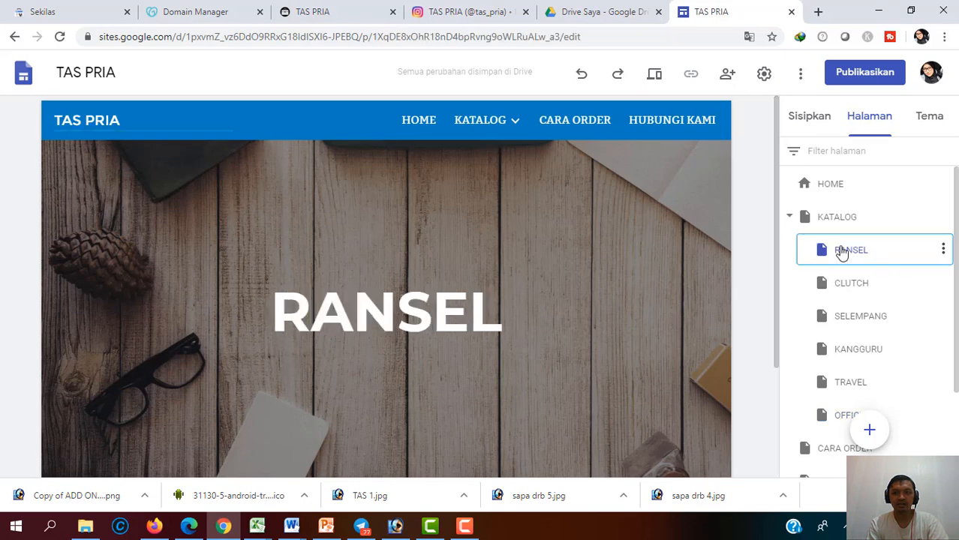
{"action": "scroll", "coordinate": [544, 315], "scroll_direction": "down", "scroll_amount": 3}
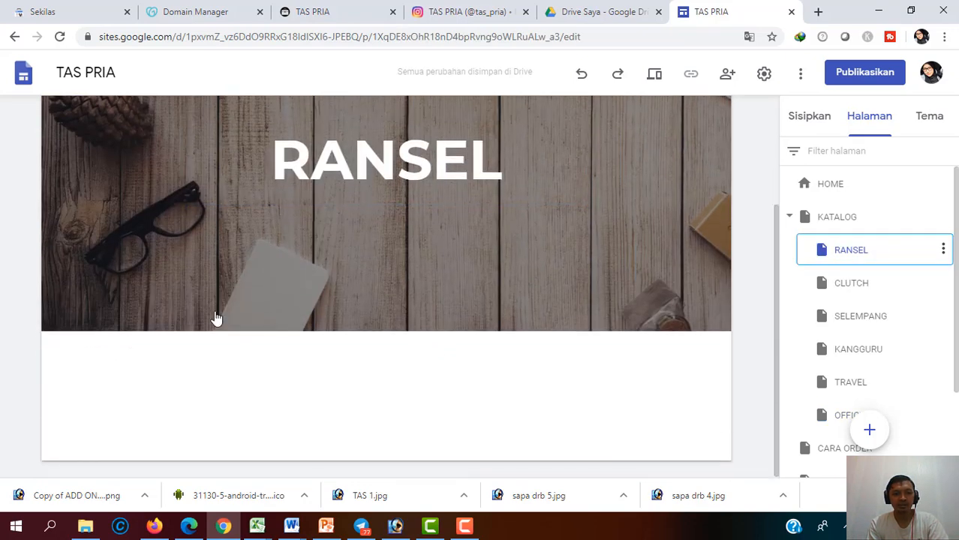
{"action": "scroll", "coordinate": [525, 308], "scroll_direction": "up", "scroll_amount": 3}
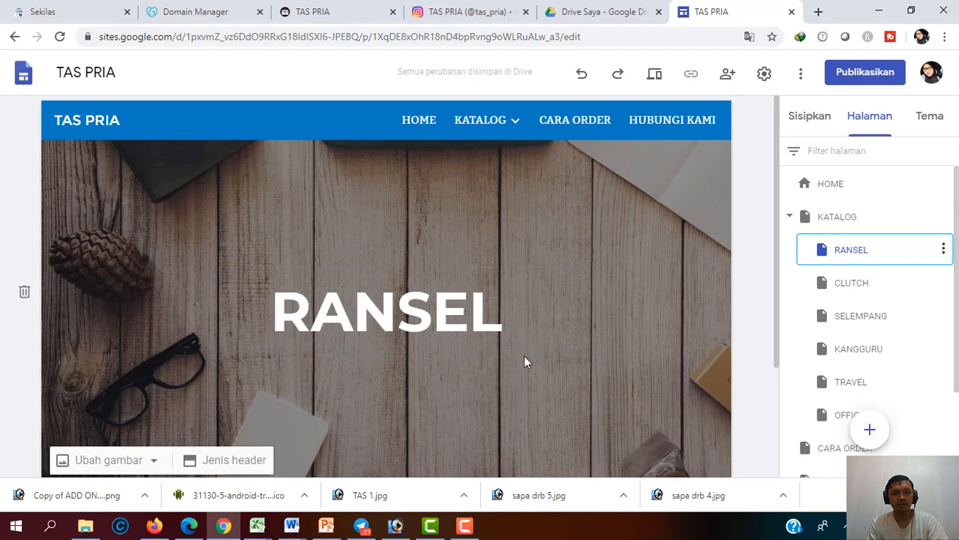
{"action": "scroll", "coordinate": [524, 362], "scroll_direction": "down", "scroll_amount": 3}
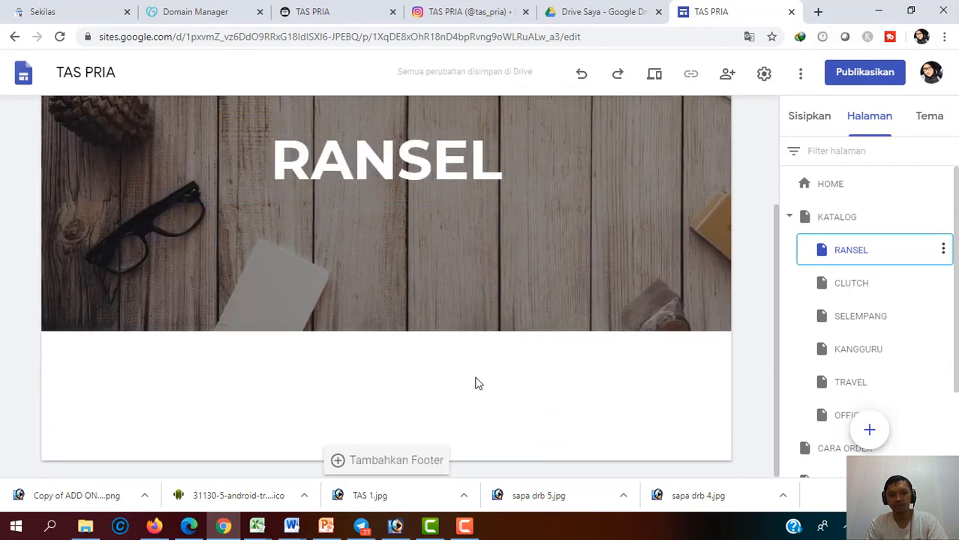
{"action": "scroll", "coordinate": [525, 307], "scroll_direction": "up", "scroll_amount": 3}
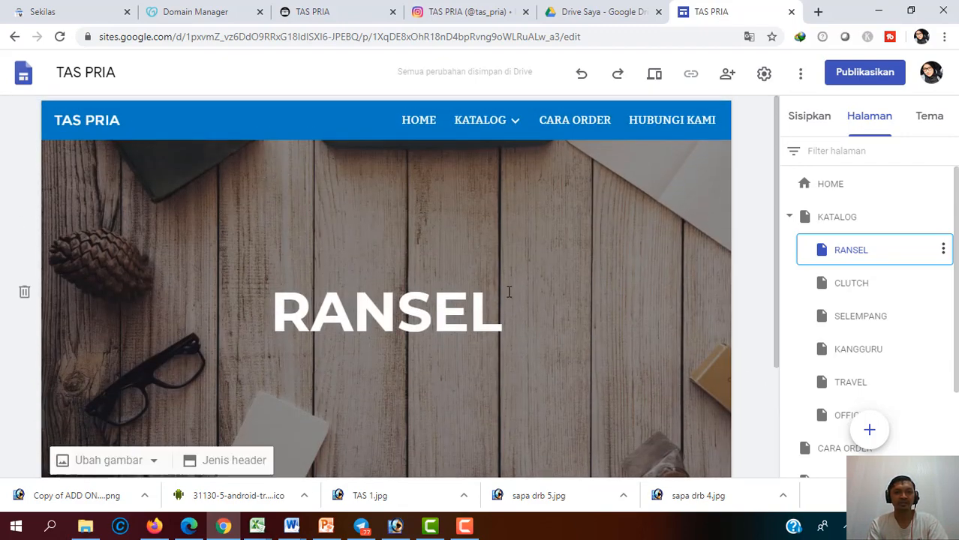
{"action": "scroll", "coordinate": [509, 317], "scroll_direction": "down", "scroll_amount": 3}
{"action": "scroll", "coordinate": [519, 305], "scroll_direction": "up", "scroll_amount": 3}
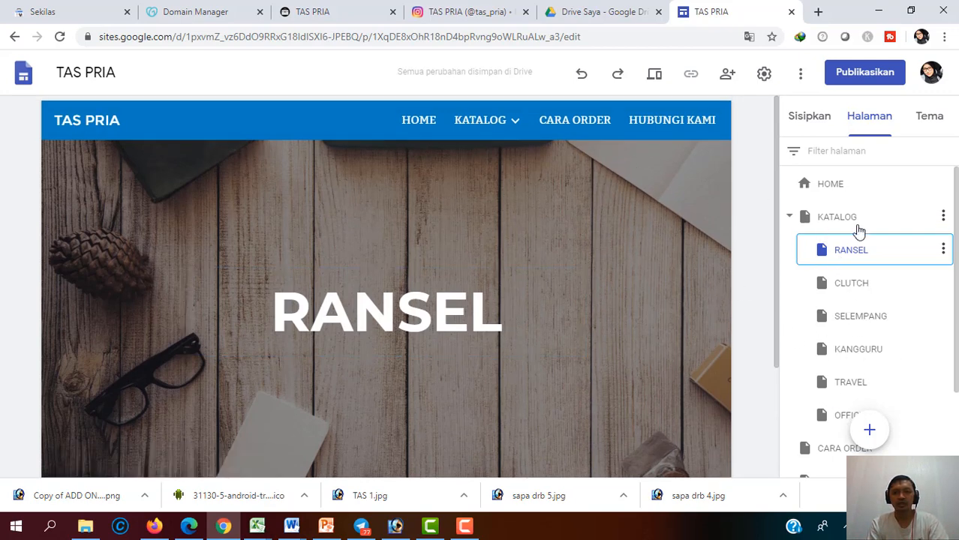
Open the HOME page for editing and bring up the content layouts available for insertion
{"action": "left_click", "coordinate": [832, 184]}
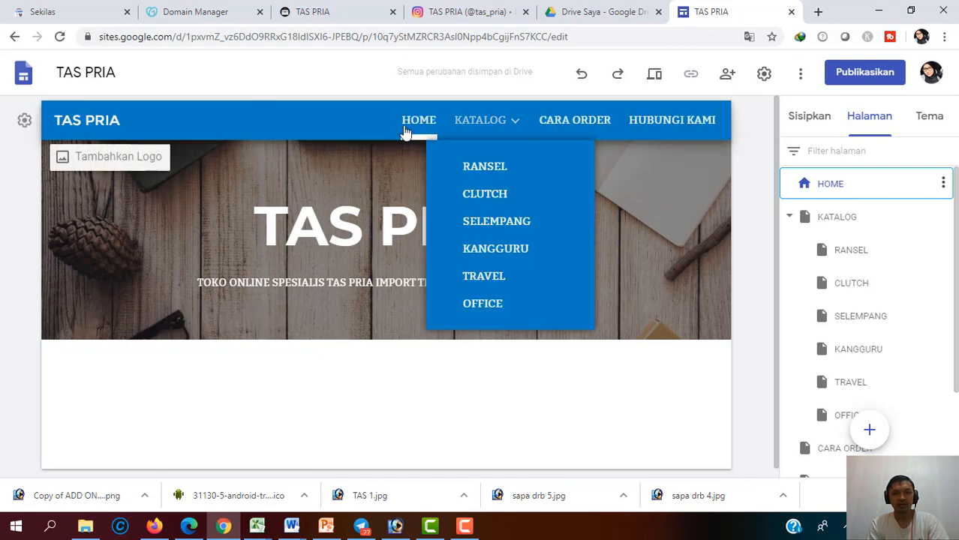
{"action": "scroll", "coordinate": [525, 322], "scroll_direction": "down", "scroll_amount": 1}
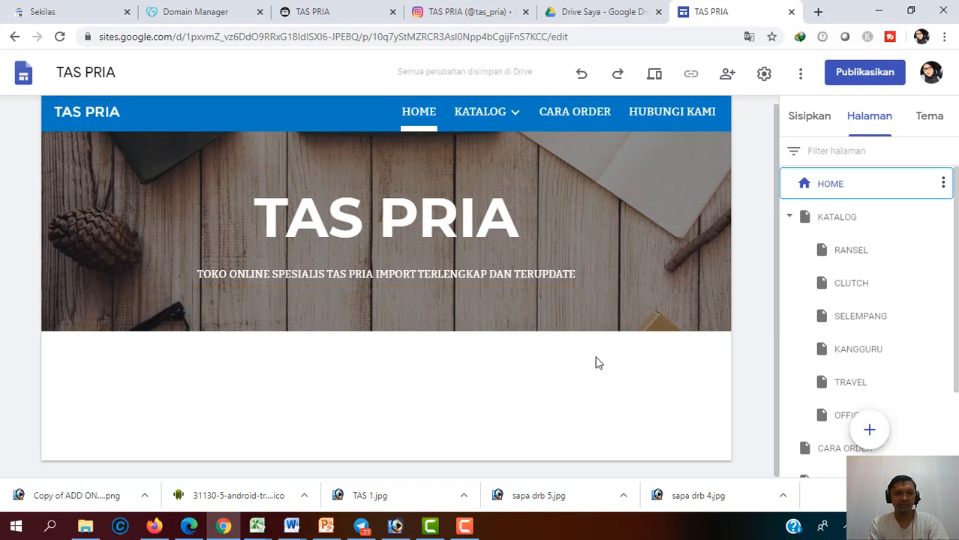
{"action": "left_click", "coordinate": [801, 120]}
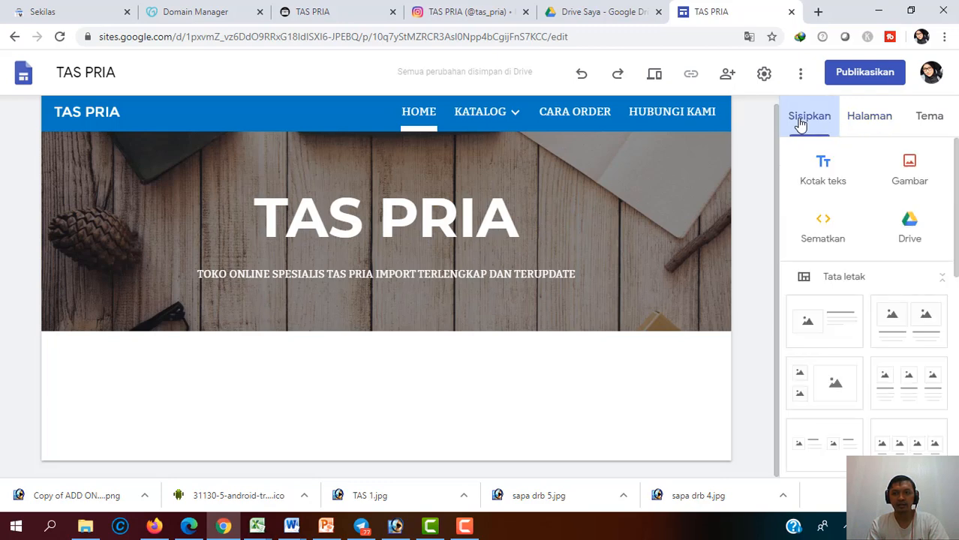
{"action": "scroll", "coordinate": [863, 287], "scroll_direction": "down", "scroll_amount": 1}
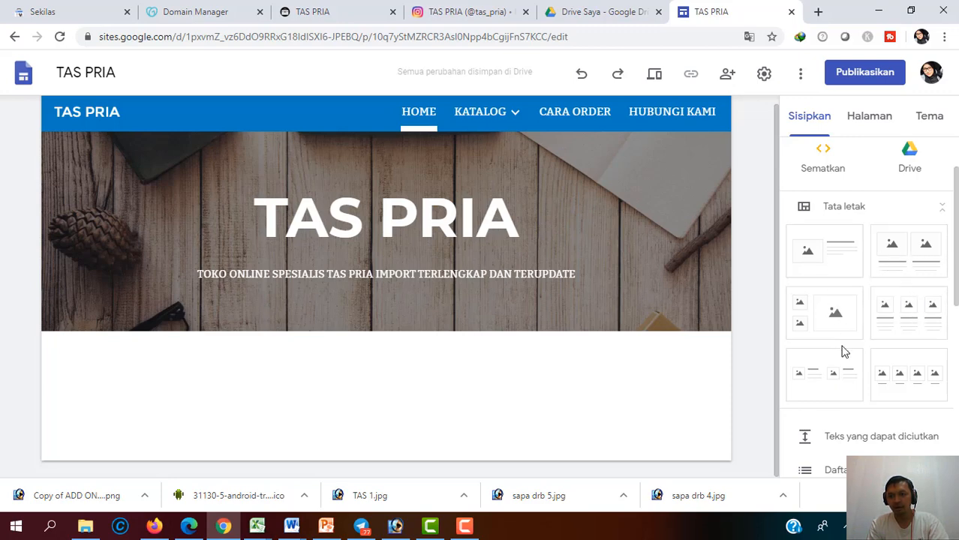
Try out the three-column, two image-and-text, single image-and-text and four-image layouts beneath the HOME page header
{"action": "left_click", "coordinate": [887, 308]}
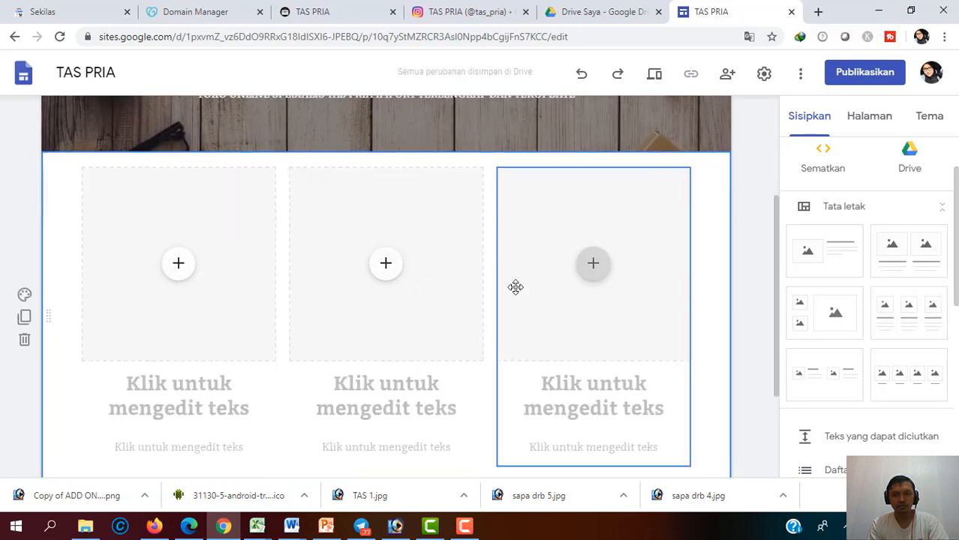
{"action": "left_click", "coordinate": [814, 379]}
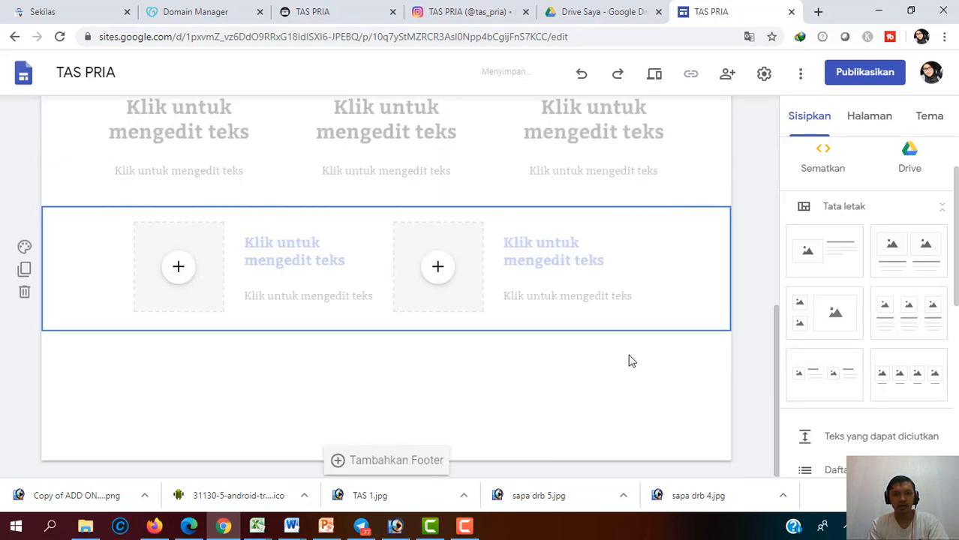
{"action": "left_click", "coordinate": [822, 334]}
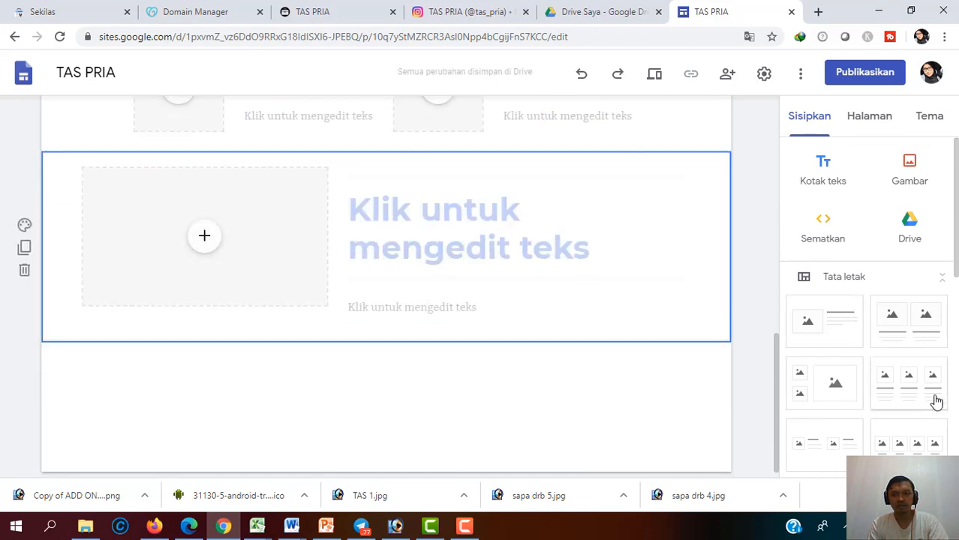
{"action": "left_click", "coordinate": [916, 443]}
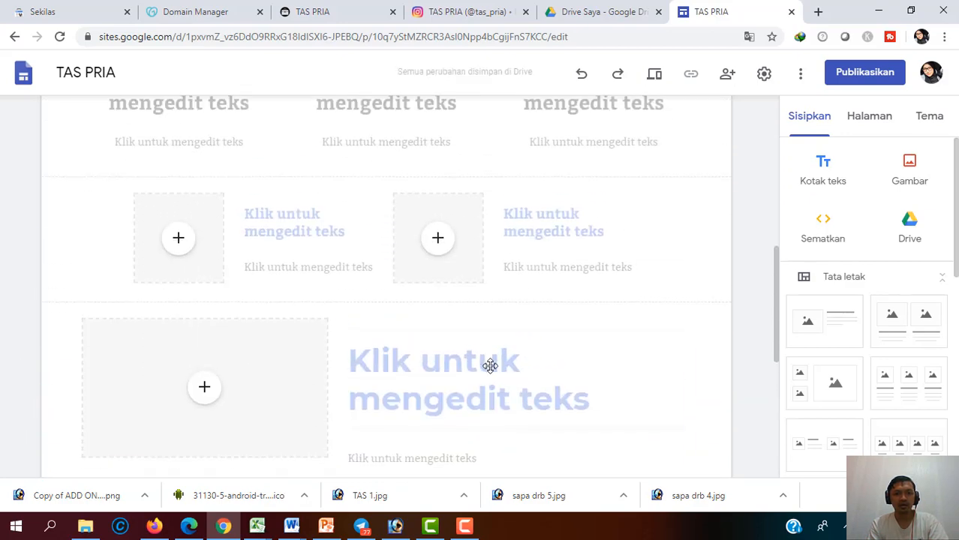
{"action": "scroll", "coordinate": [426, 392], "scroll_direction": "down", "scroll_amount": 1}
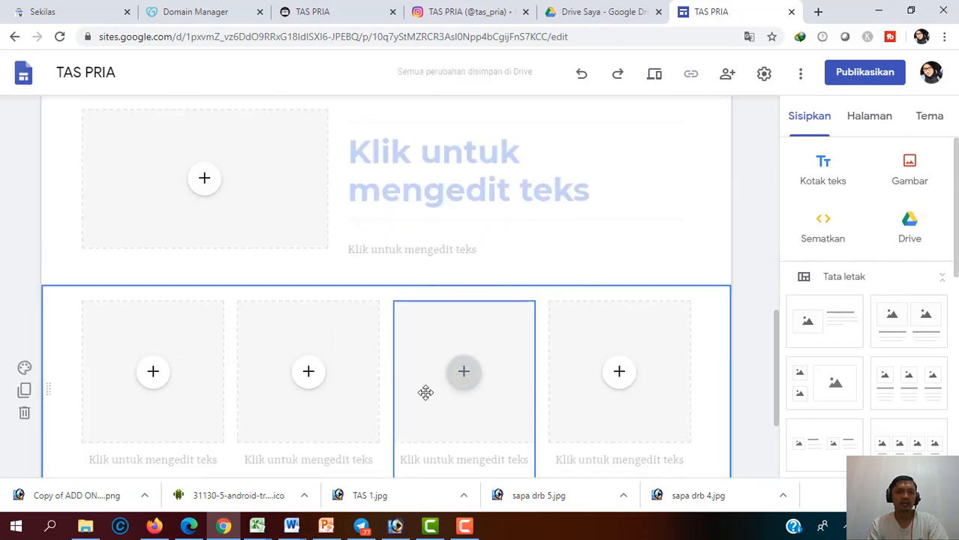
Undo the four layout sections inserted on the HOME page
{"action": "key", "text": "ctrl+z"}
{"action": "key", "text": "ctrl+z"}
{"action": "key", "text": "ctrl+z"}
{"action": "key", "text": "ctrl+z"}
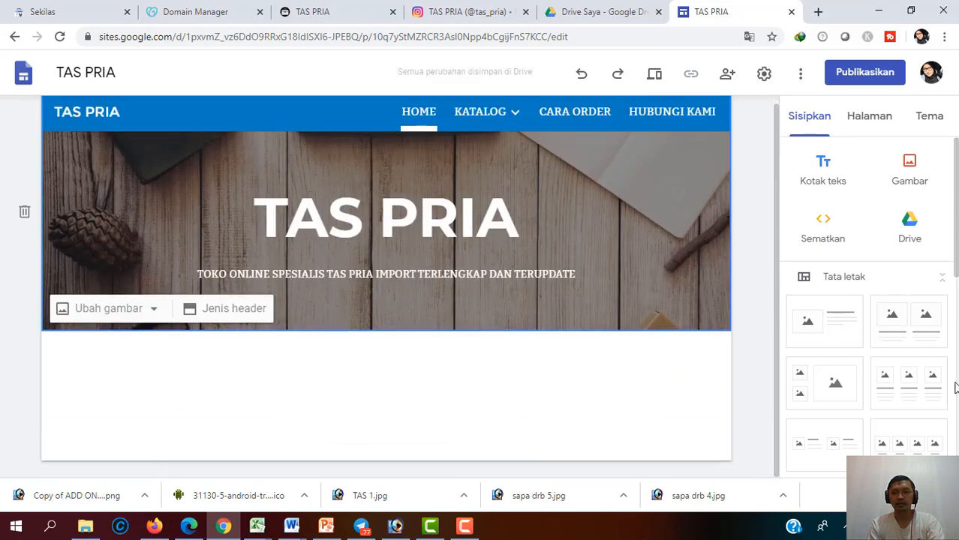
Insert the layout with four captioned images in a row beneath the HOME page header
{"action": "left_click", "coordinate": [917, 442]}
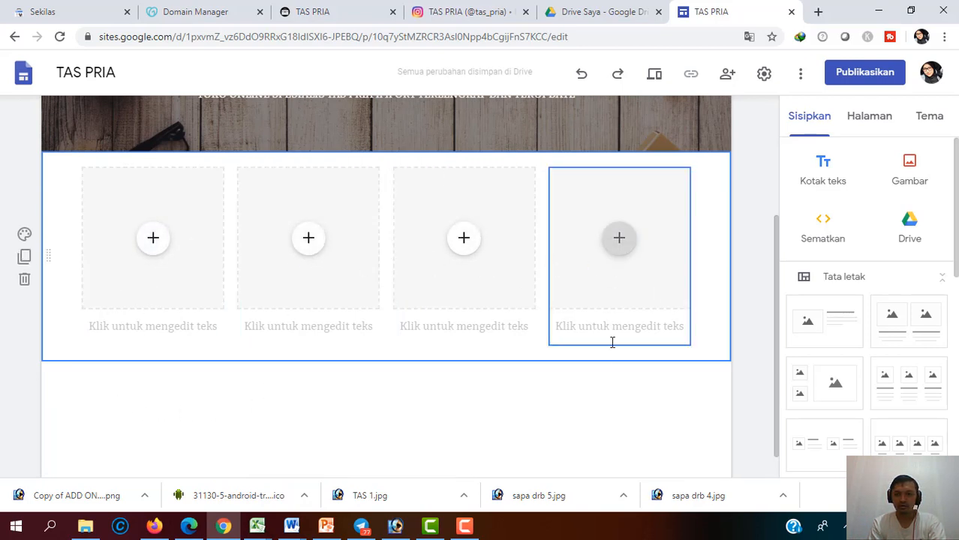
{"action": "left_click", "coordinate": [623, 381]}
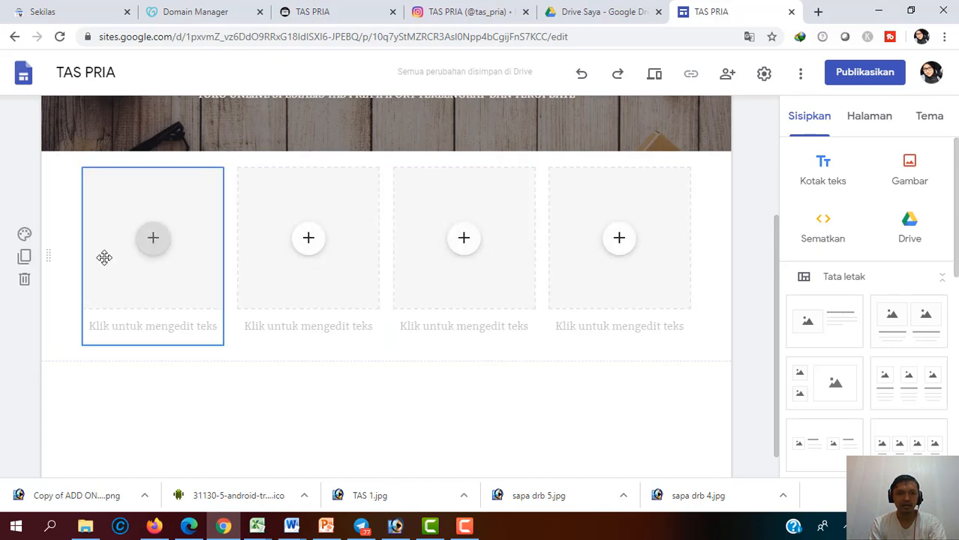
{"action": "scroll", "coordinate": [148, 293], "scroll_direction": "up", "scroll_amount": 2}
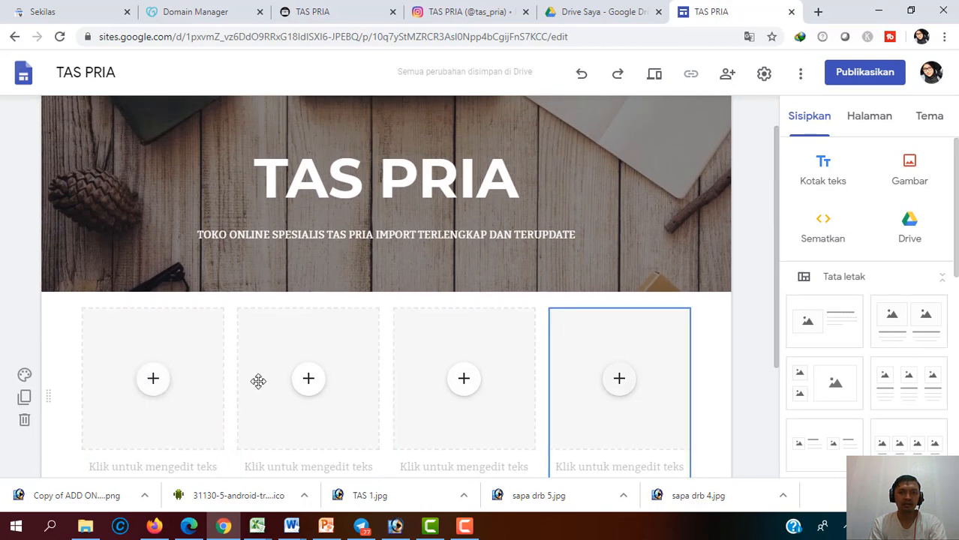
{"action": "scroll", "coordinate": [338, 310], "scroll_direction": "down", "scroll_amount": 1}
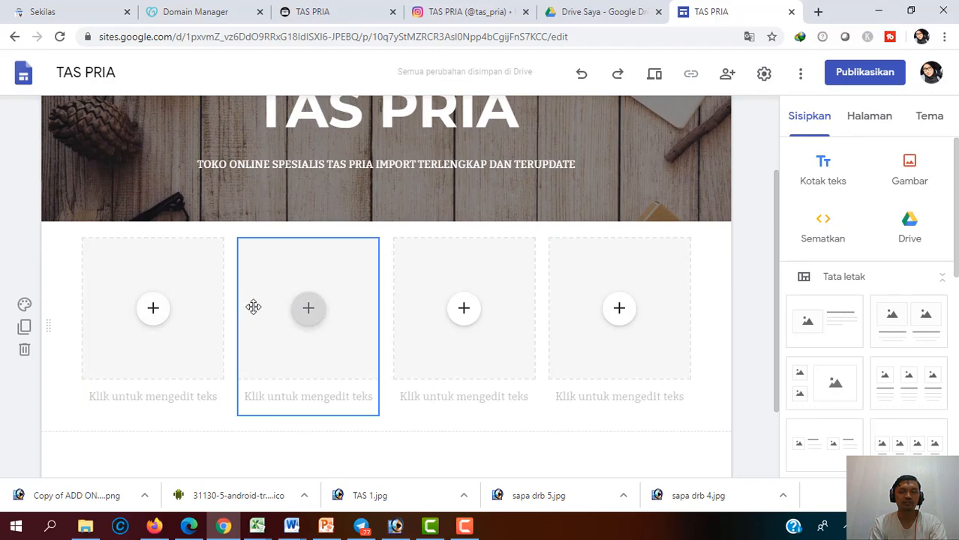
Switch to the tas_pria Instagram profile and examine its bag product photos
{"action": "left_click", "coordinate": [434, 17]}
{"action": "scroll", "coordinate": [424, 247], "scroll_direction": "down", "scroll_amount": 1}
{"action": "scroll", "coordinate": [424, 246], "scroll_direction": "down", "scroll_amount": 13}
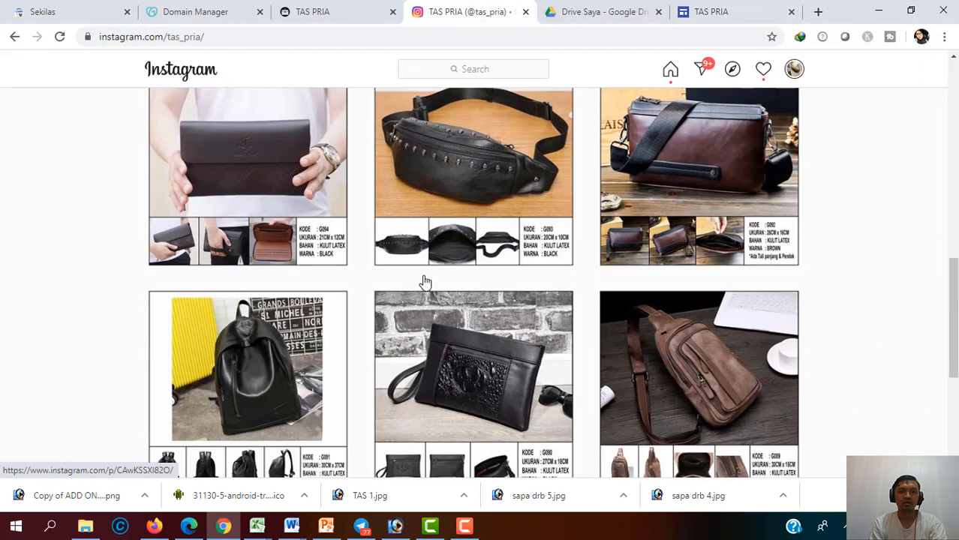
{"action": "scroll", "coordinate": [424, 281], "scroll_direction": "up", "scroll_amount": 2}
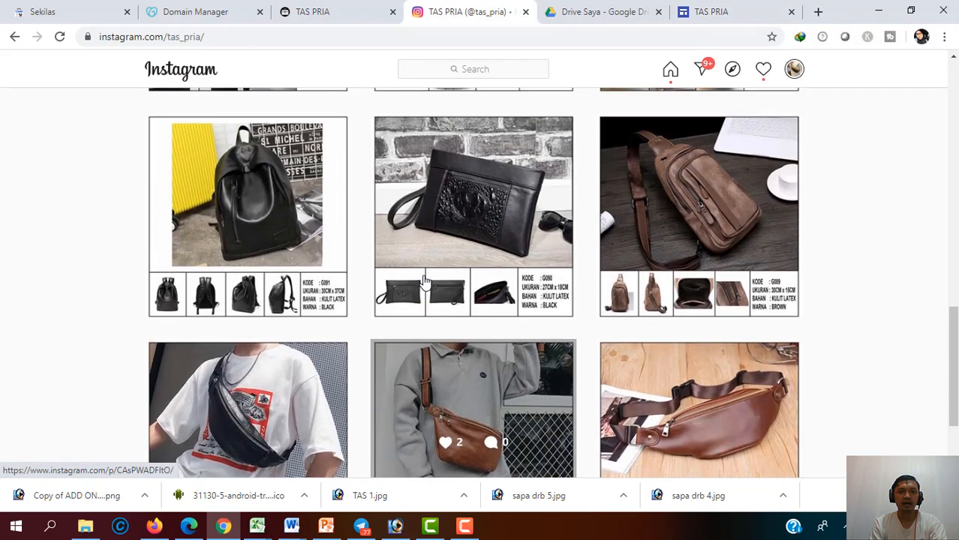
{"action": "scroll", "coordinate": [424, 281], "scroll_direction": "down", "scroll_amount": 2}
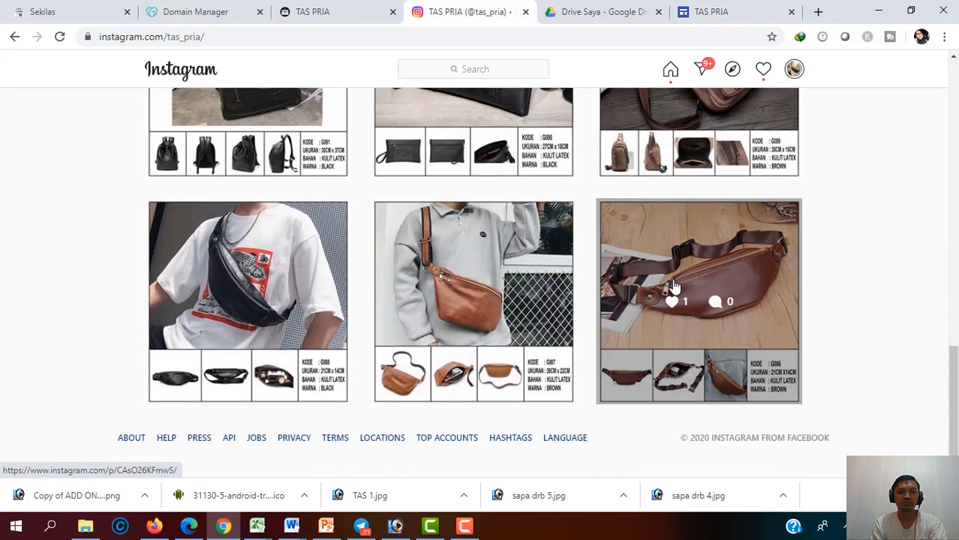
Open the doubleong.com bag shop website in a new browser tab
{"action": "left_click", "coordinate": [716, 14]}
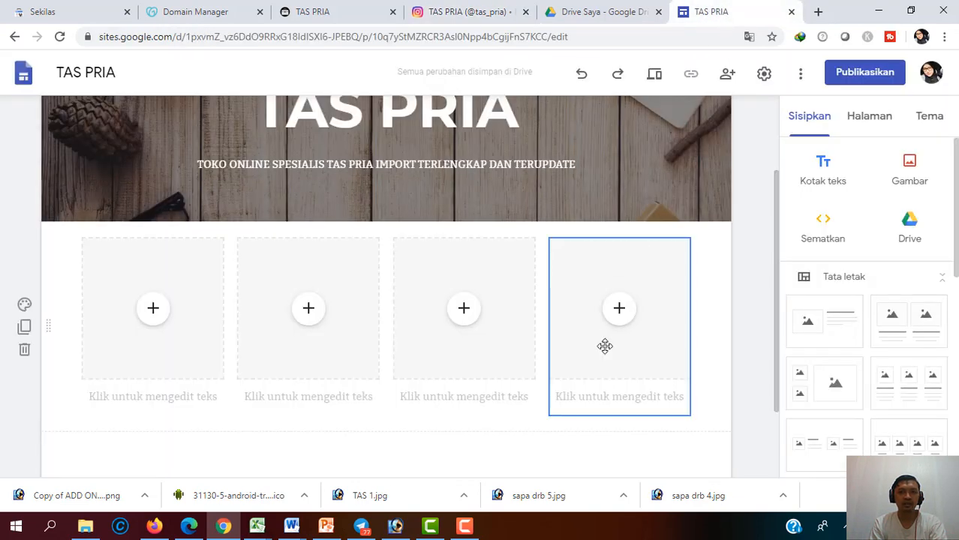
{"action": "scroll", "coordinate": [604, 345], "scroll_direction": "up", "scroll_amount": 2}
{"action": "key", "text": "ctrl+t"}
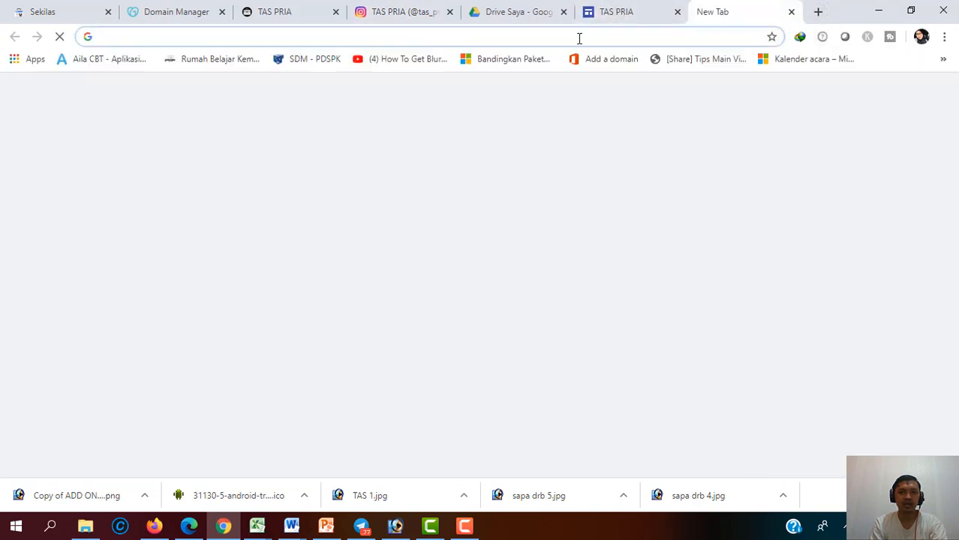
{"action": "type", "text": "DOU"}
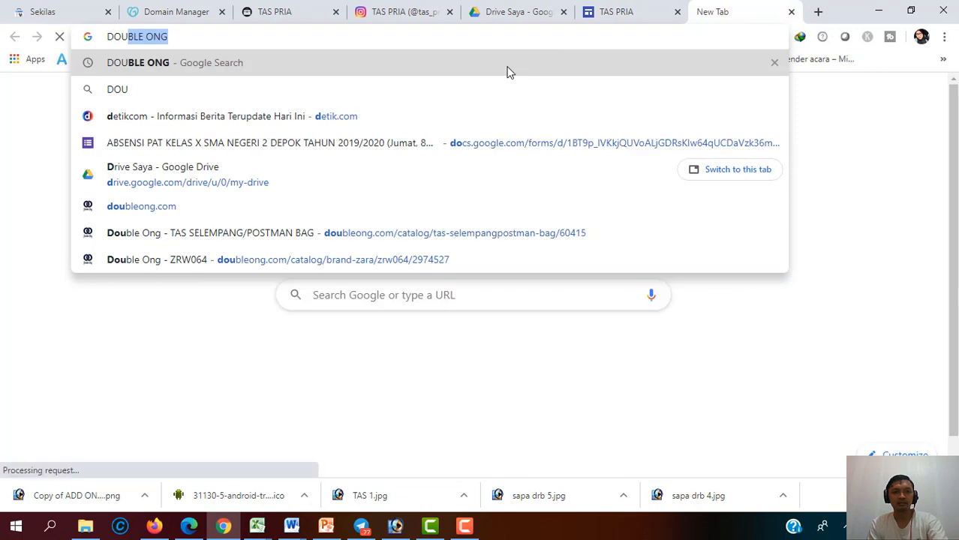
{"action": "key", "text": "Return"}
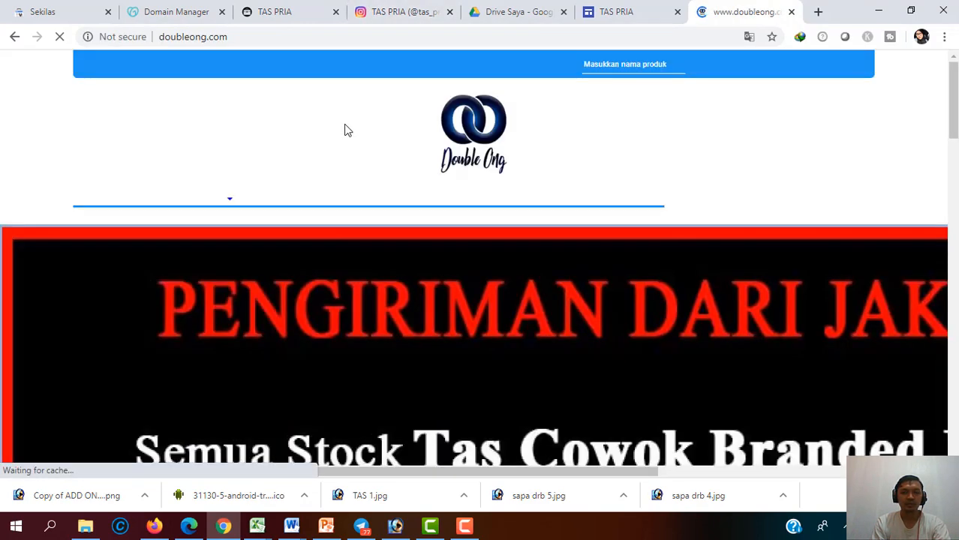
Copy the image address of the ZARA ZR18 waist bag from the Rilis Baru products
{"action": "scroll", "coordinate": [361, 229], "scroll_direction": "down", "scroll_amount": 8}
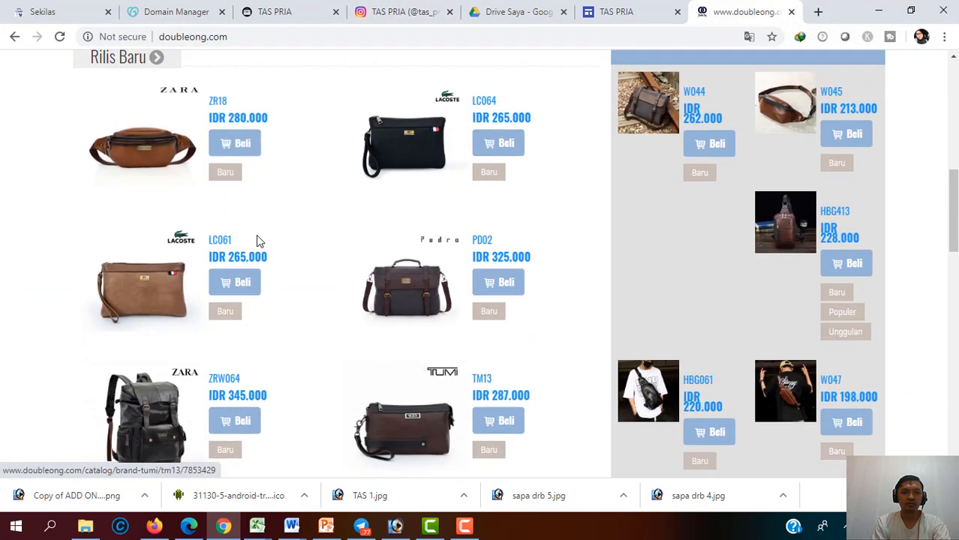
{"action": "scroll", "coordinate": [256, 241], "scroll_direction": "up", "scroll_amount": 2}
{"action": "scroll", "coordinate": [256, 240], "scroll_direction": "down", "scroll_amount": 1}
{"action": "right_click", "coordinate": [149, 226]}
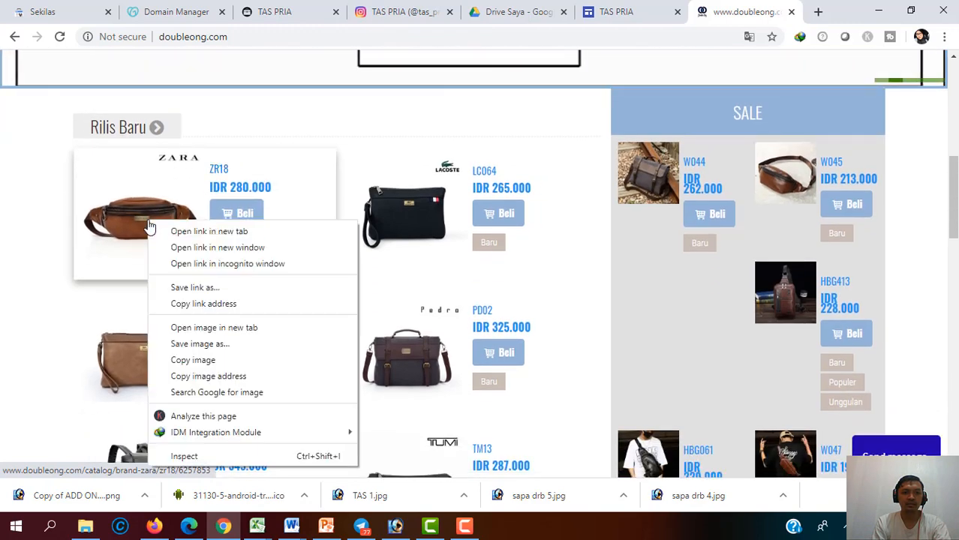
{"action": "left_click", "coordinate": [202, 381]}
Back in the TAS PRIA site editor, insert the ZR18 bag image by its copied URL into the first image placeholder
{"action": "left_click", "coordinate": [638, 9]}
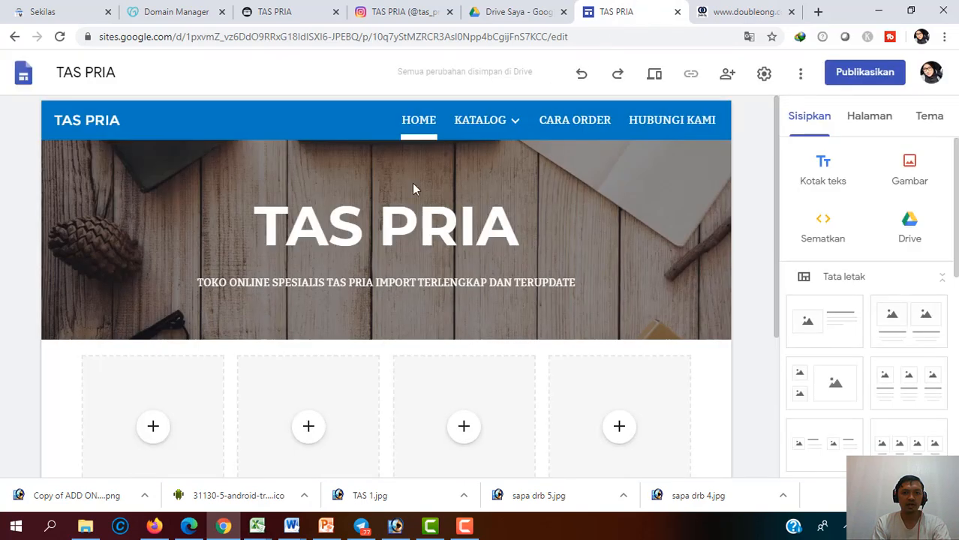
{"action": "scroll", "coordinate": [226, 312], "scroll_direction": "down", "scroll_amount": 2}
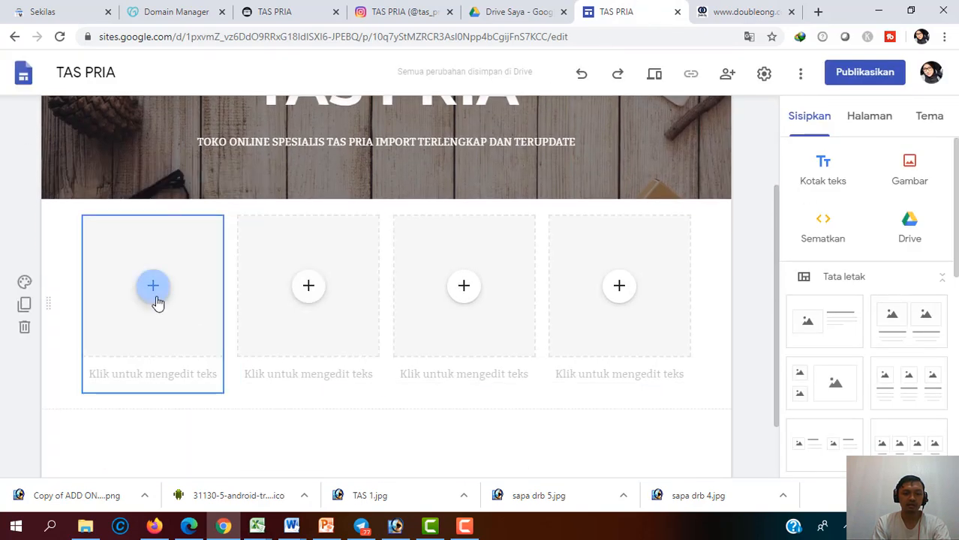
{"action": "left_click", "coordinate": [156, 298]}
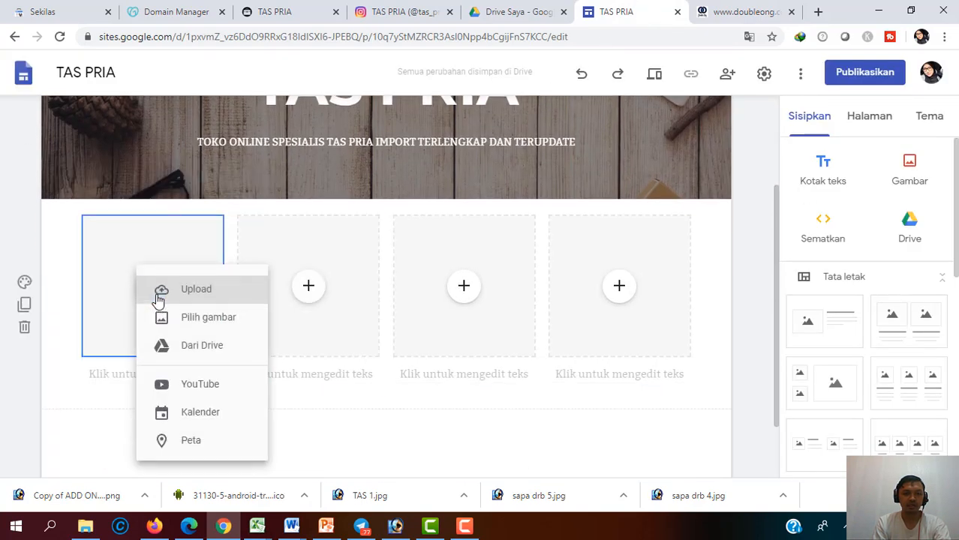
{"action": "left_click", "coordinate": [210, 318]}
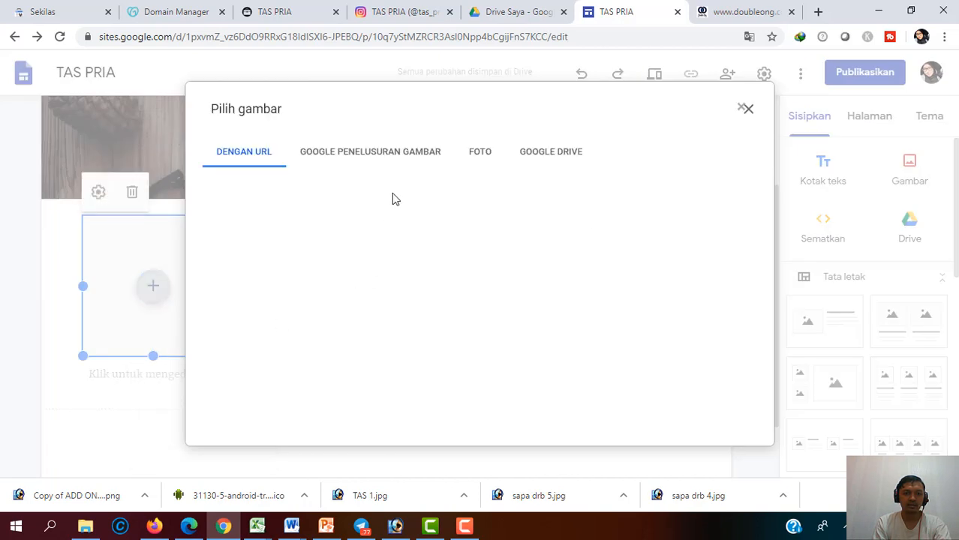
{"action": "left_click", "coordinate": [362, 220]}
{"action": "key", "text": "ctrl+v"}
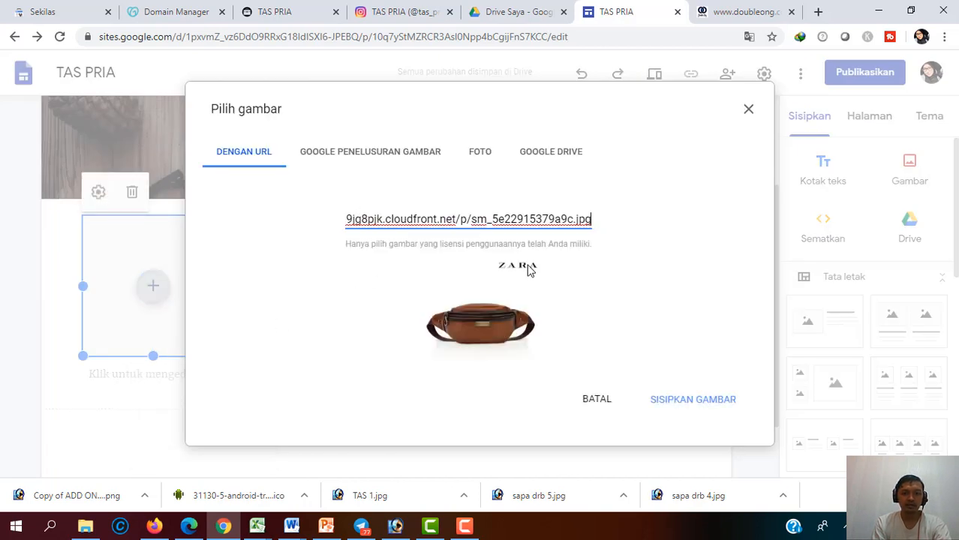
{"action": "left_click", "coordinate": [675, 402]}
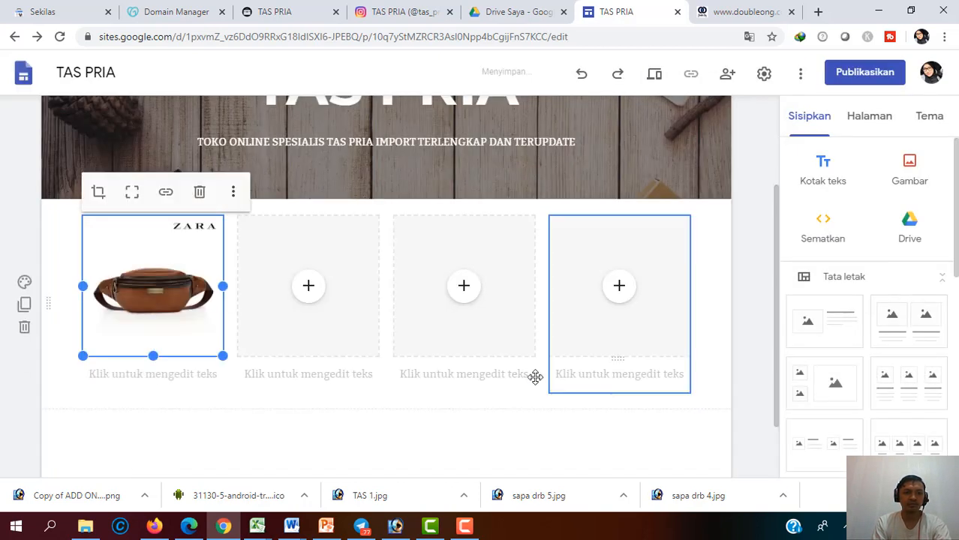
Check the first bag's code and price on doubleong.com and caption its image "ZR18" and "Rp.280.000" on two lines
{"action": "left_click", "coordinate": [750, 12]}
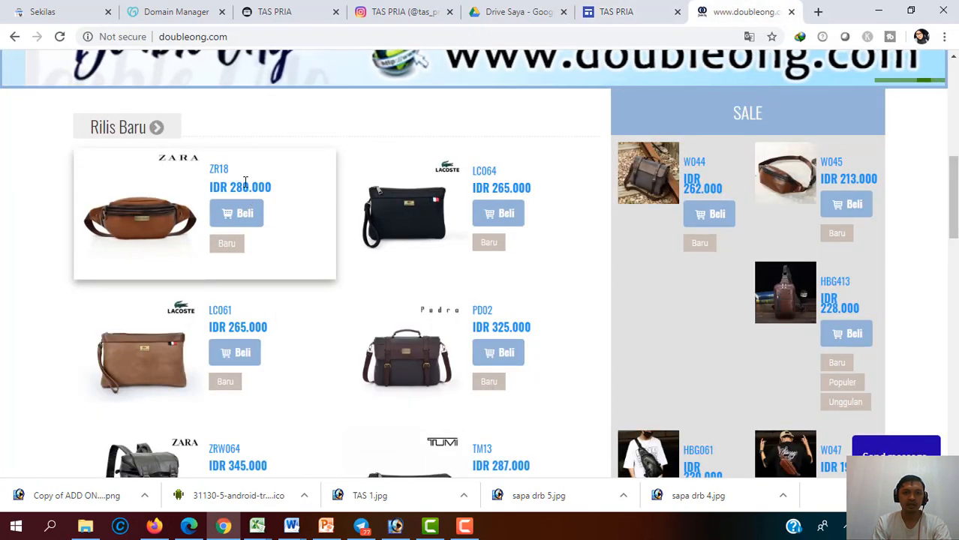
{"action": "left_click", "coordinate": [608, 12]}
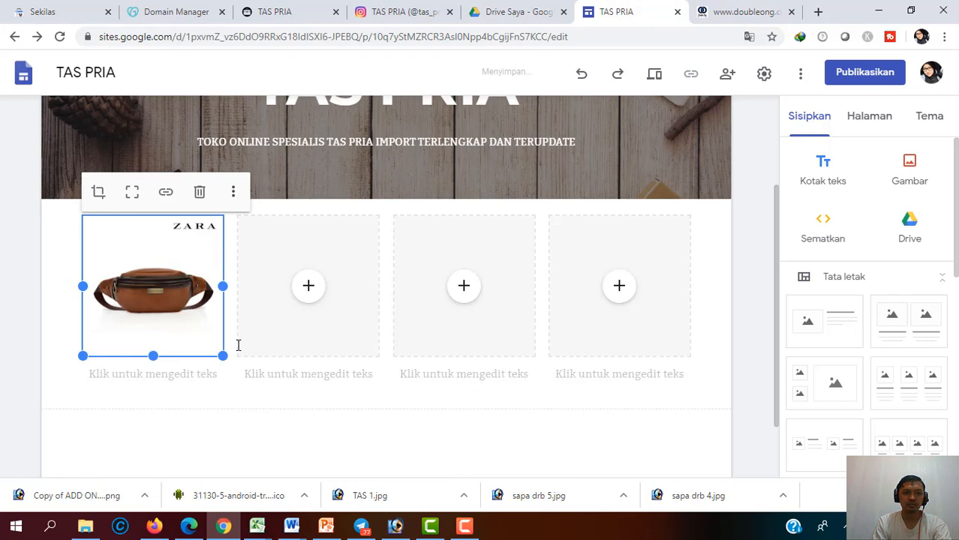
{"action": "left_click", "coordinate": [158, 381]}
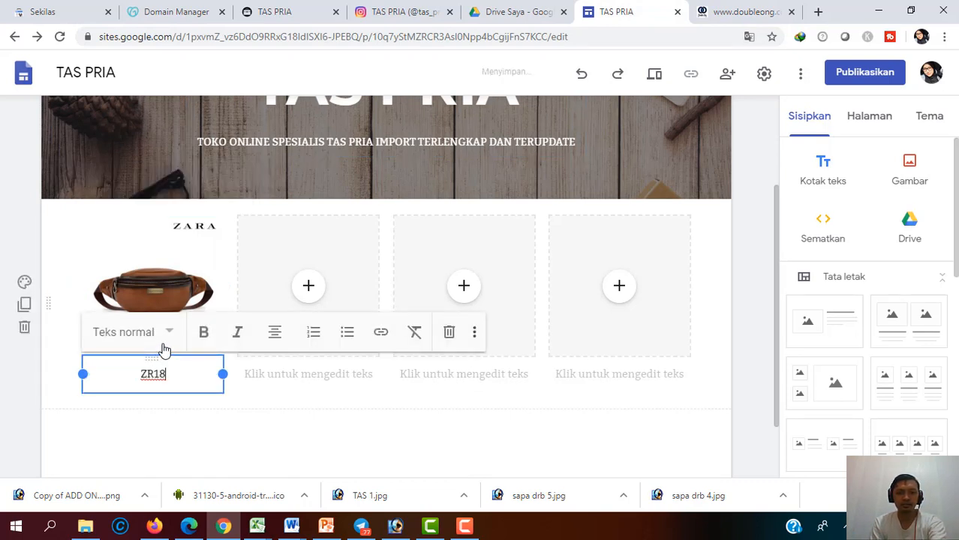
{"action": "type", "text": "ZR18"}
{"action": "key", "text": "Return"}
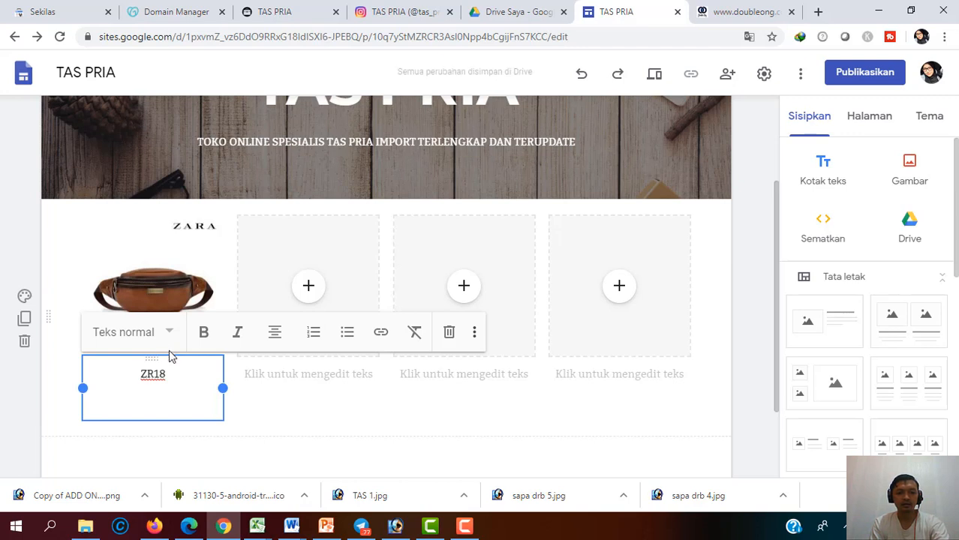
{"action": "type", "text": "Rp.280.000"}
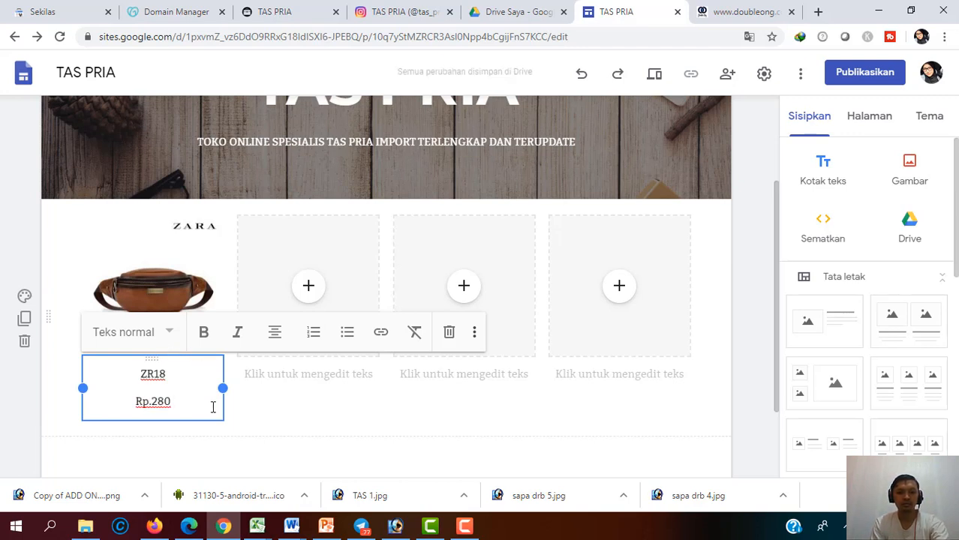
{"action": "left_click", "coordinate": [145, 462]}
{"action": "scroll", "coordinate": [331, 330], "scroll_direction": "down", "scroll_amount": 2}
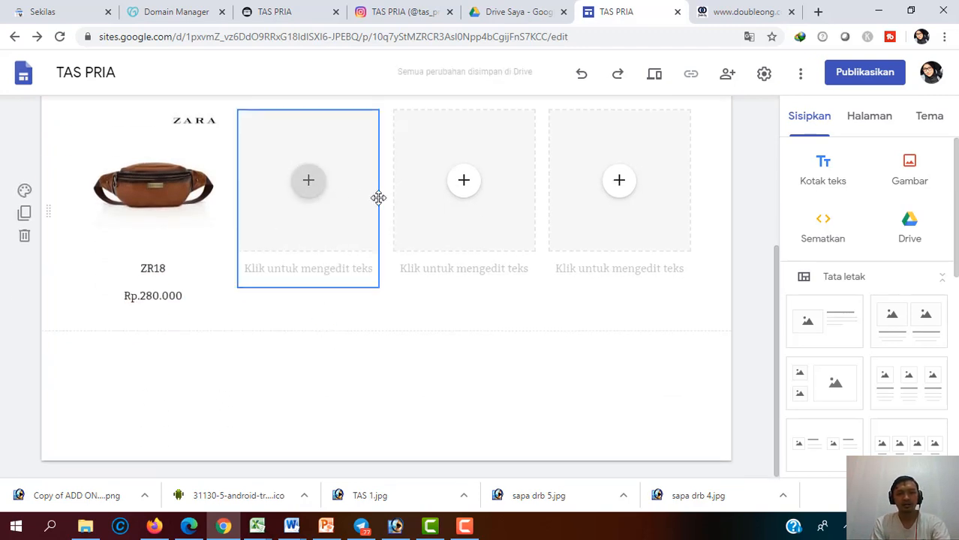
{"action": "scroll", "coordinate": [270, 342], "scroll_direction": "up", "scroll_amount": 2}
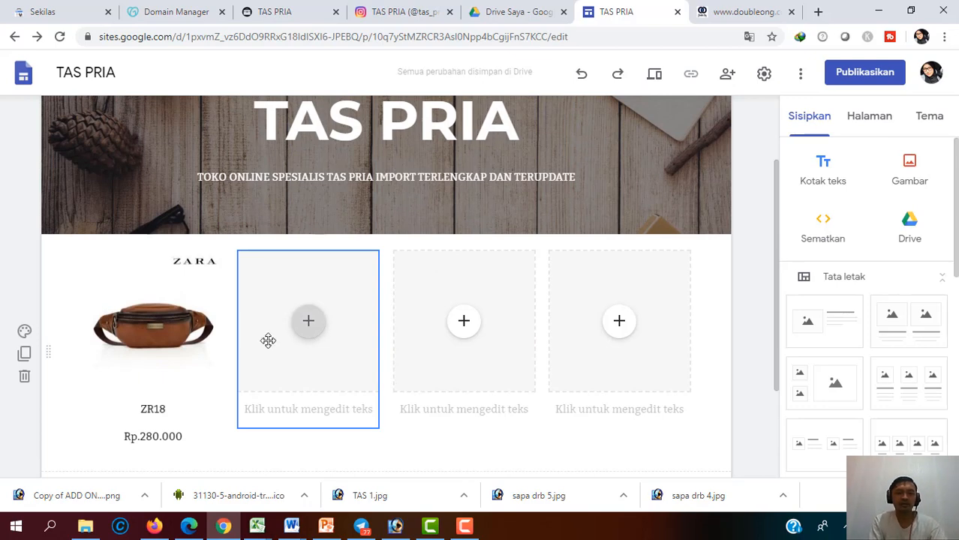
Copy the image address of the black LACOSTE LC064 clutch from doubleong.com
{"action": "left_click", "coordinate": [736, 12]}
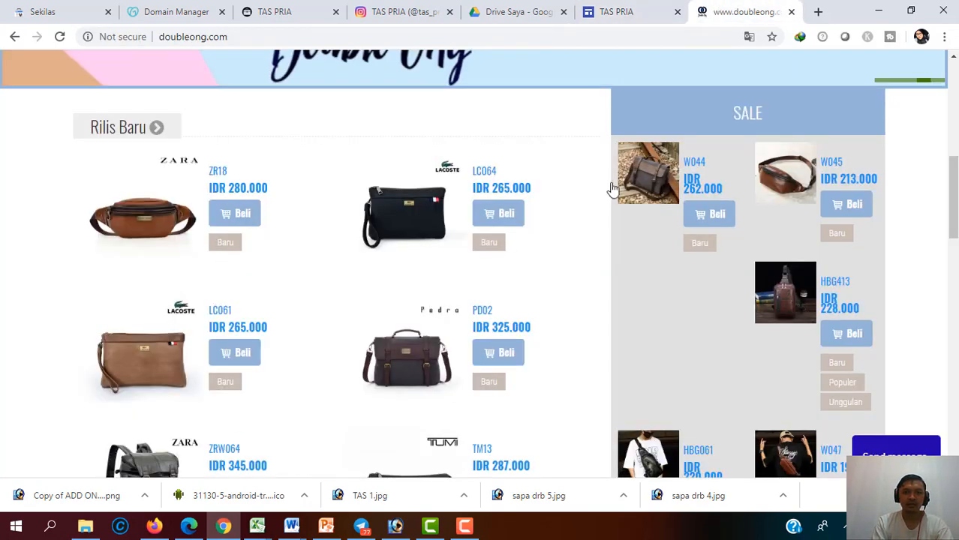
{"action": "right_click", "coordinate": [396, 221]}
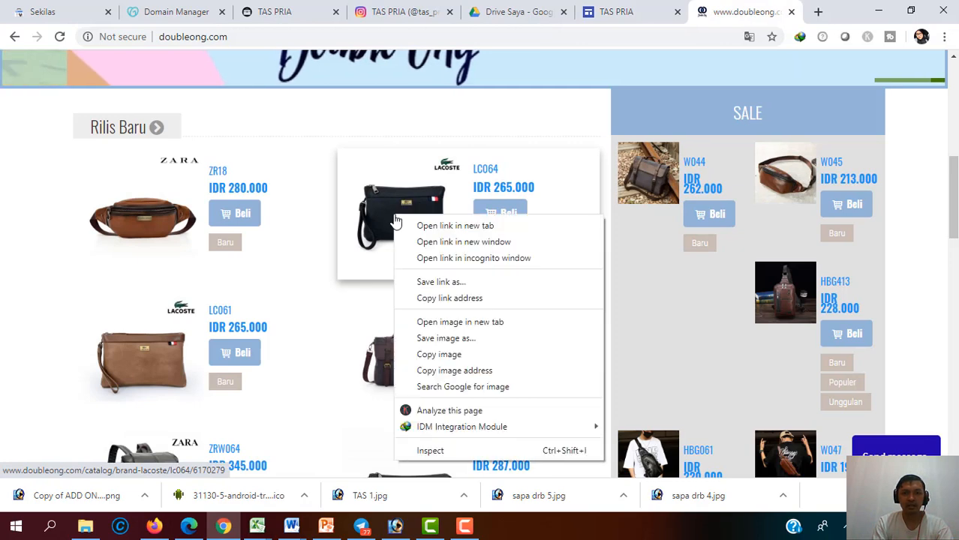
{"action": "left_click", "coordinate": [453, 372]}
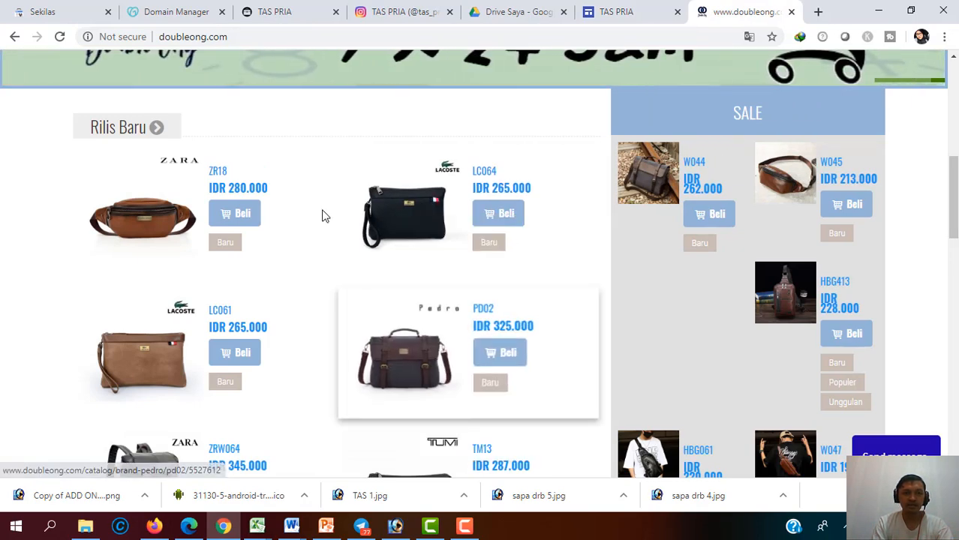
{"action": "left_click", "coordinate": [419, 11]}
{"action": "left_click", "coordinate": [511, 12]}
Insert the LACOSTE clutch image by its copied URL into the second image placeholder on the HOME page
{"action": "left_click", "coordinate": [593, 13]}
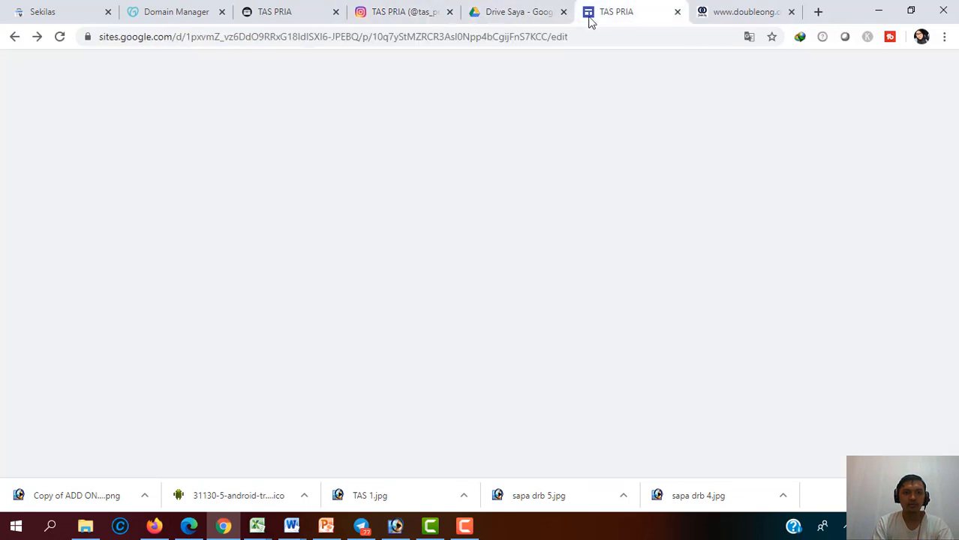
{"action": "left_click", "coordinate": [306, 325]}
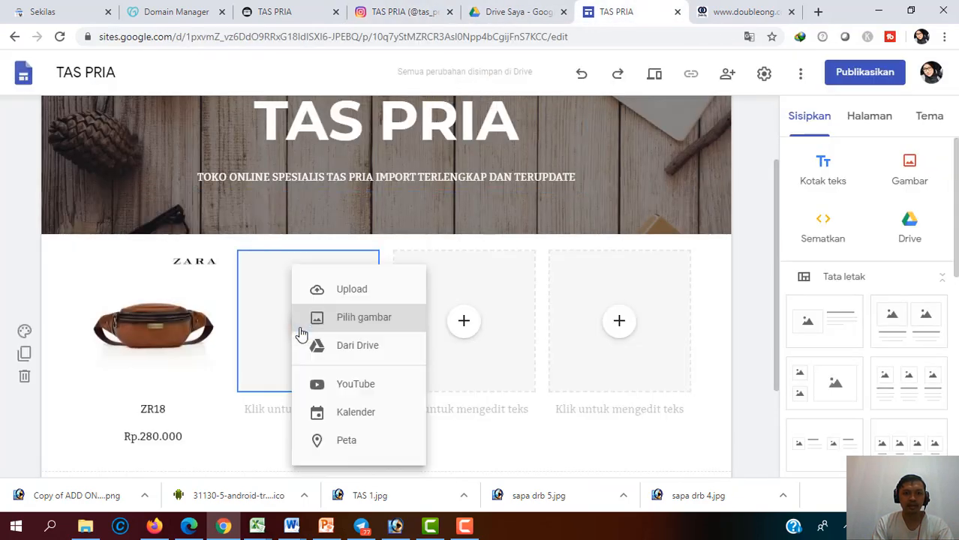
{"action": "left_click", "coordinate": [405, 318]}
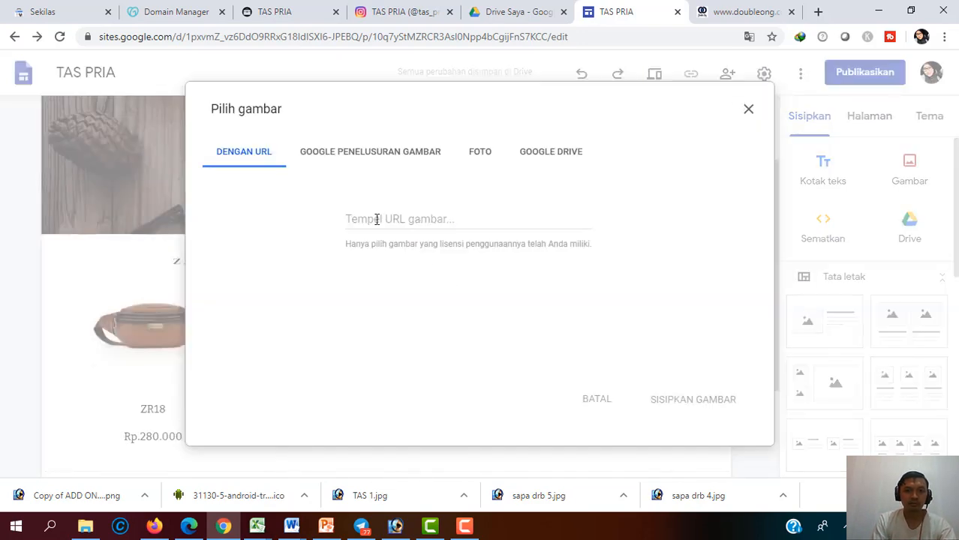
{"action": "key", "text": "ctrl+v"}
{"action": "left_click", "coordinate": [702, 401]}
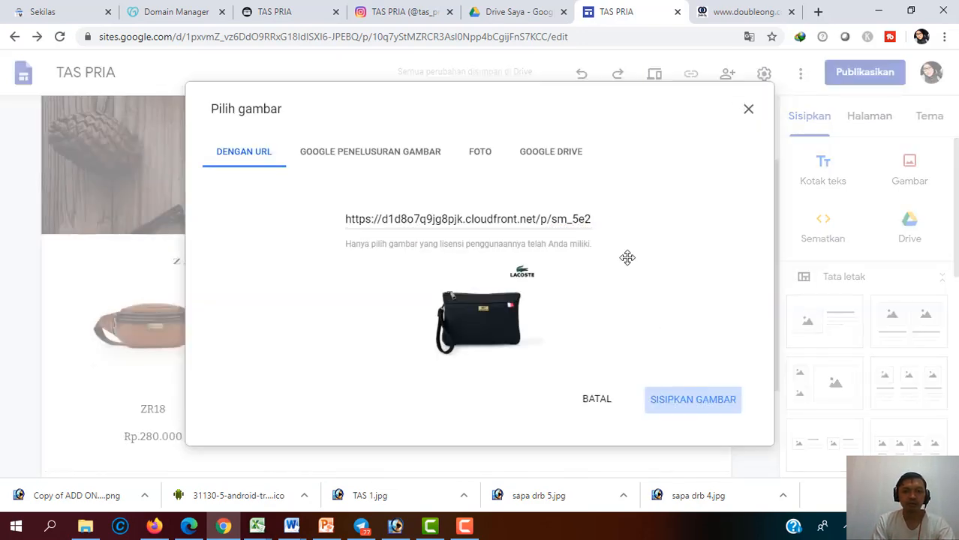
Look up the clutch's details on doubleong.com and caption the second image "LC046" and "Rp.265.000" on two lines
{"action": "left_click", "coordinate": [739, 11]}
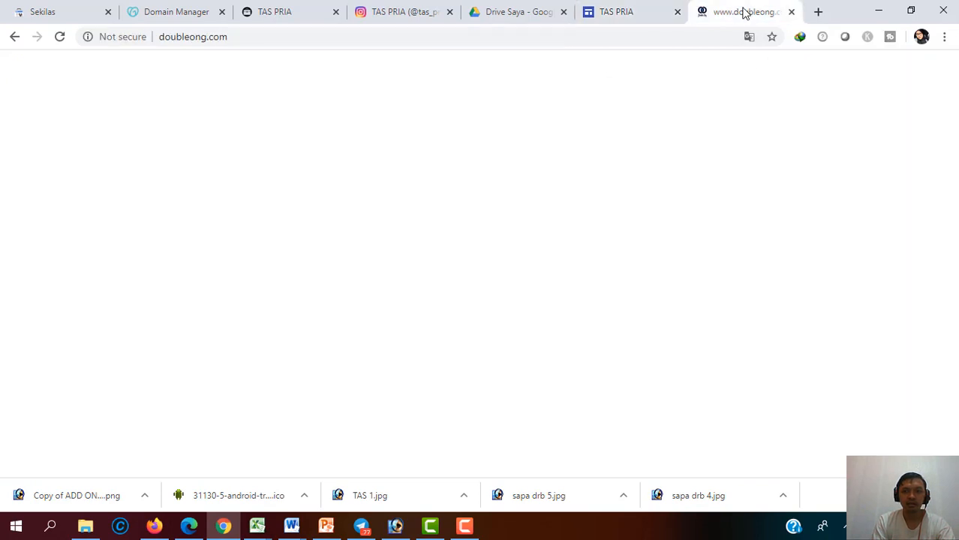
{"action": "left_click", "coordinate": [634, 11]}
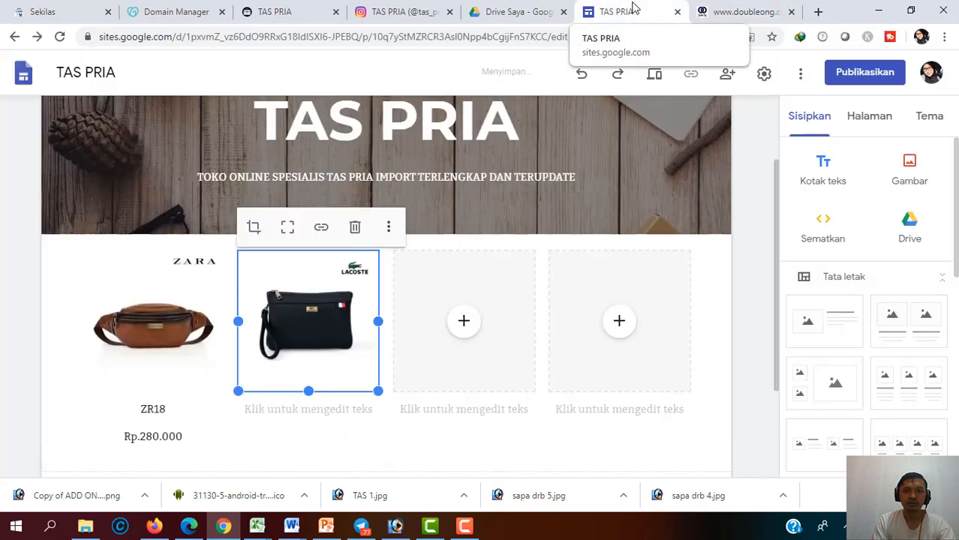
{"action": "left_click", "coordinate": [333, 409]}
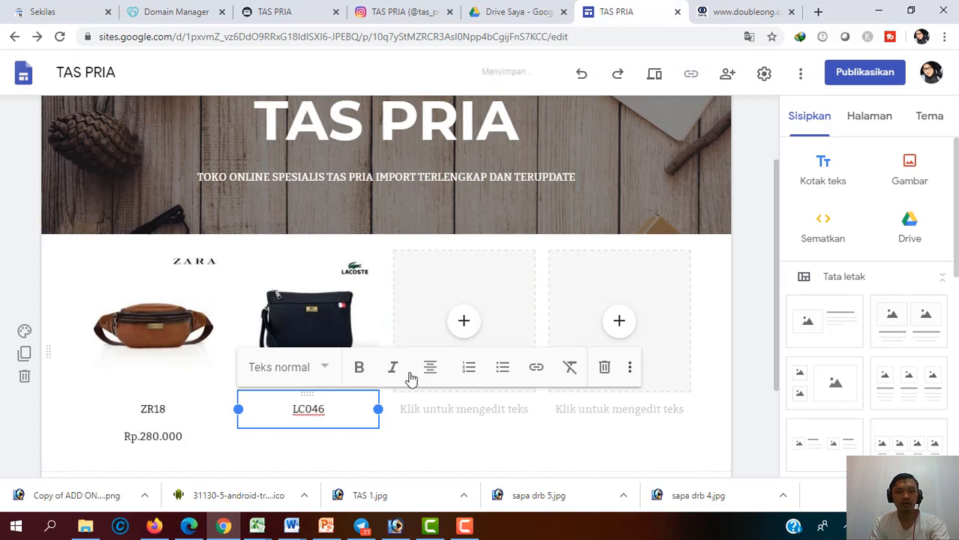
{"action": "type", "text": "LC046"}
{"action": "key", "text": "Return"}
{"action": "left_click", "coordinate": [743, 11]}
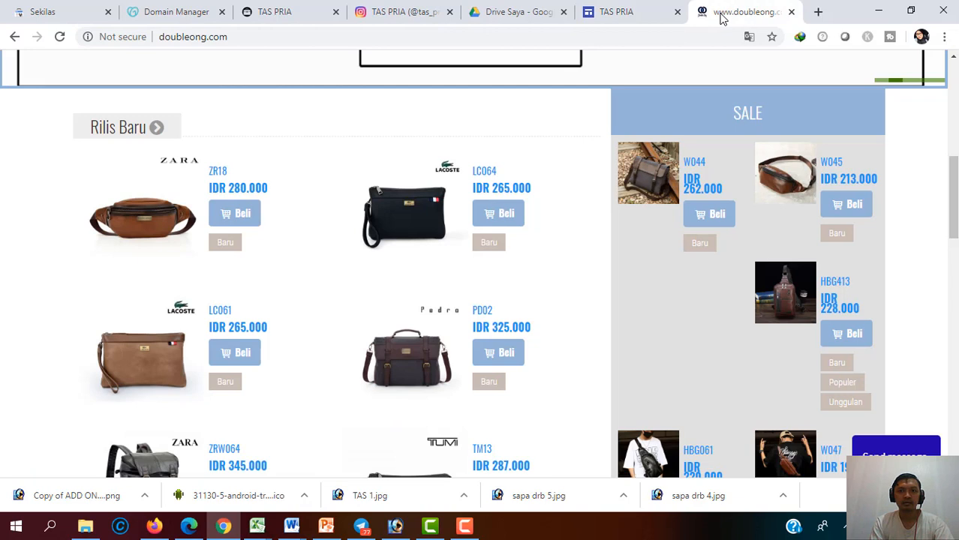
{"action": "left_click", "coordinate": [616, 12]}
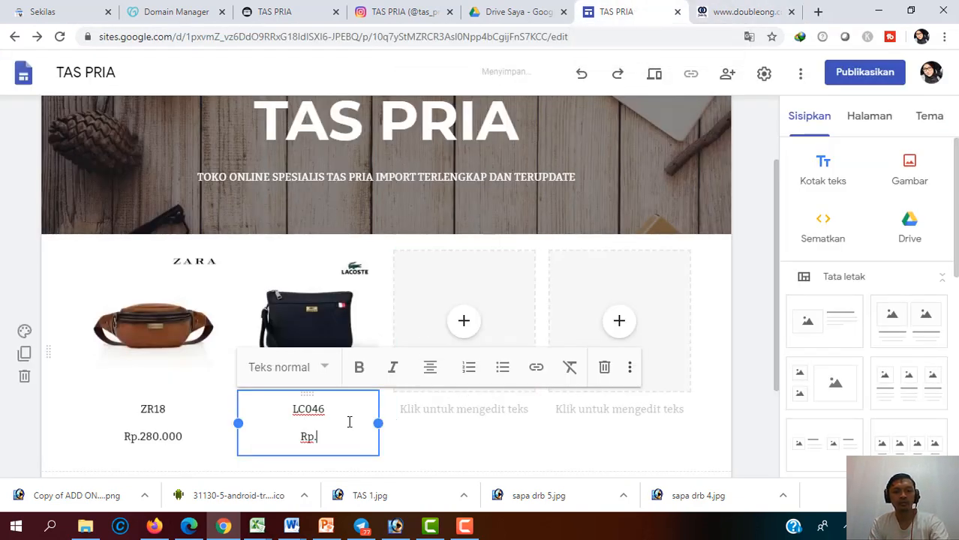
{"action": "type", "text": "Rp.265.0"}
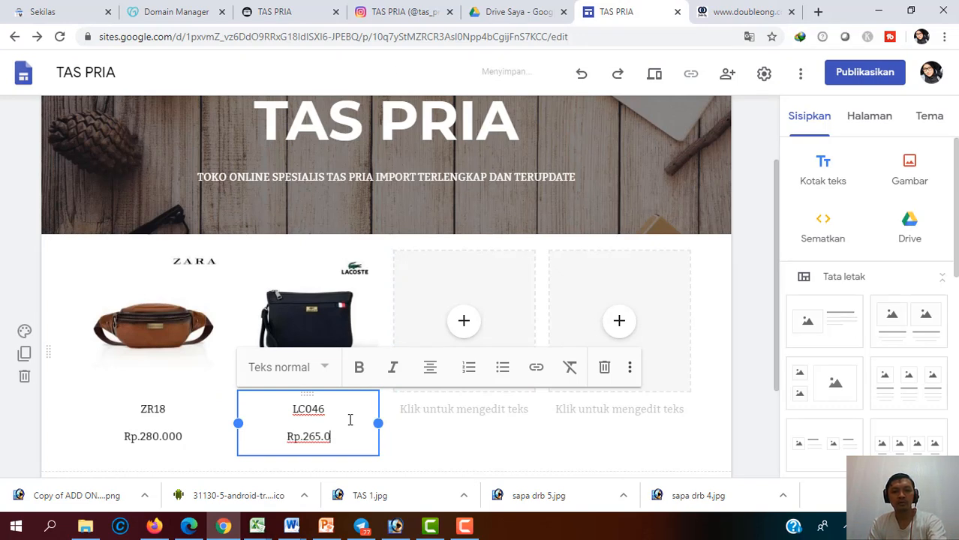
{"action": "type", "text": "00"}
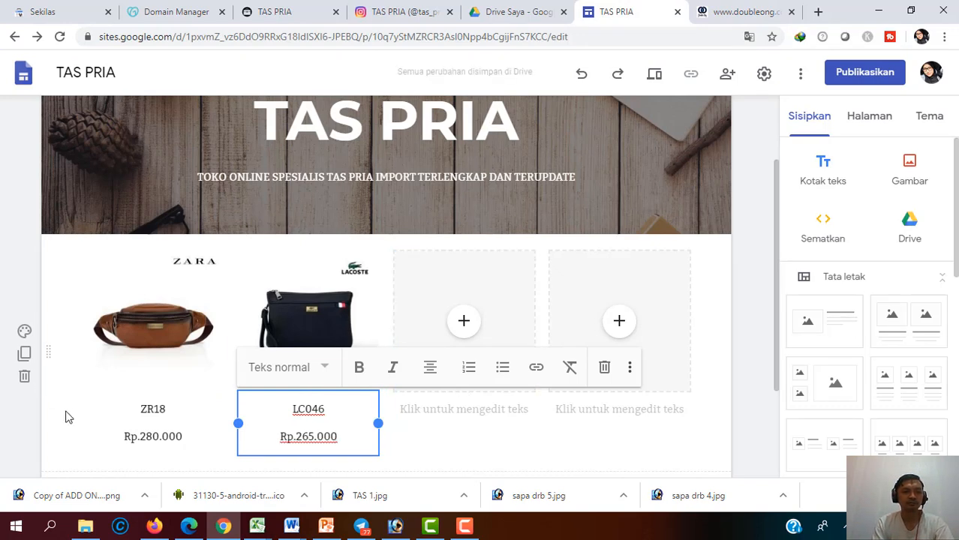
{"action": "left_click", "coordinate": [66, 417]}
{"action": "scroll", "coordinate": [499, 353], "scroll_direction": "down", "scroll_amount": 2}
{"action": "scroll", "coordinate": [512, 353], "scroll_direction": "up", "scroll_amount": 3}
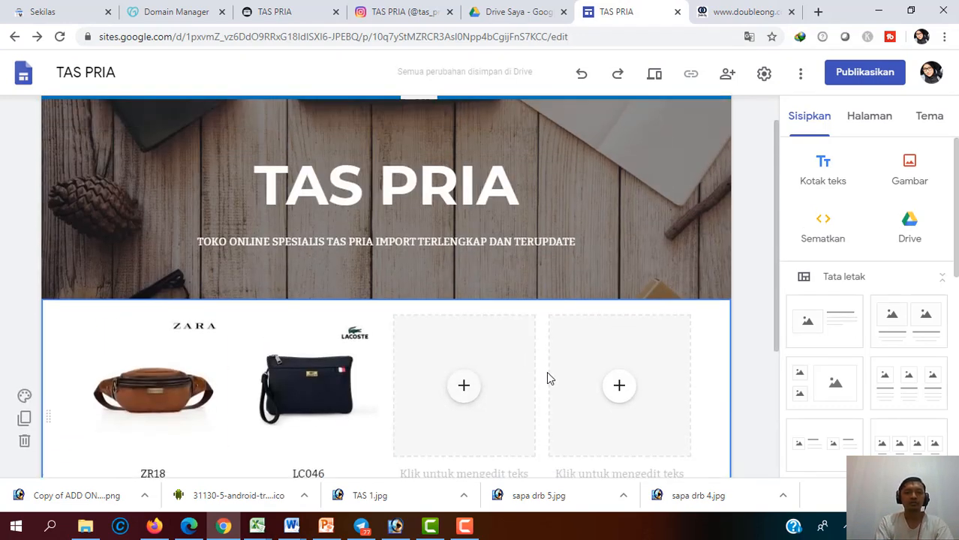
{"action": "scroll", "coordinate": [547, 379], "scroll_direction": "down", "scroll_amount": 1}
{"action": "scroll", "coordinate": [402, 413], "scroll_direction": "down", "scroll_amount": 1}
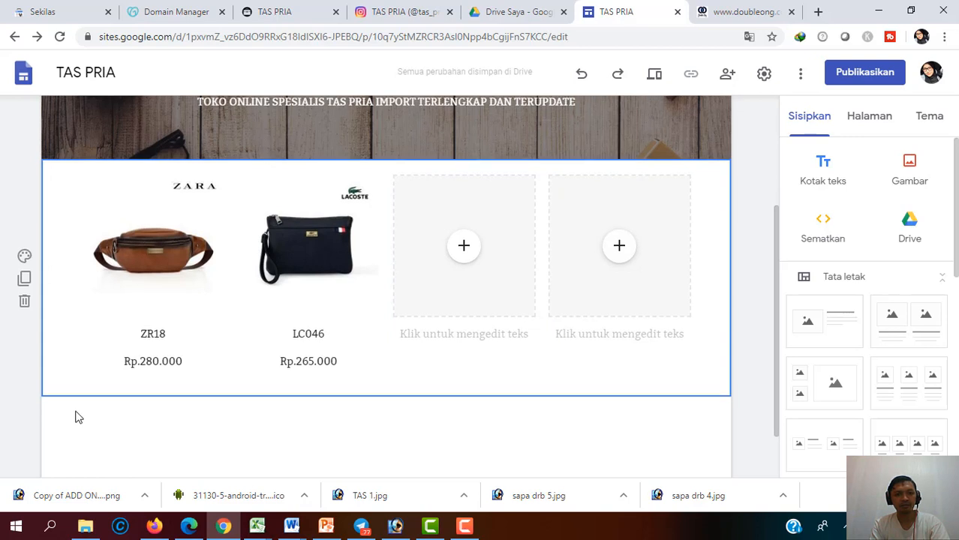
Insert the brown LACOSTE LC061 clutch image from doubleong.com into the third image placeholder on the HOME page
{"action": "scroll", "coordinate": [358, 351], "scroll_direction": "down", "scroll_amount": 1}
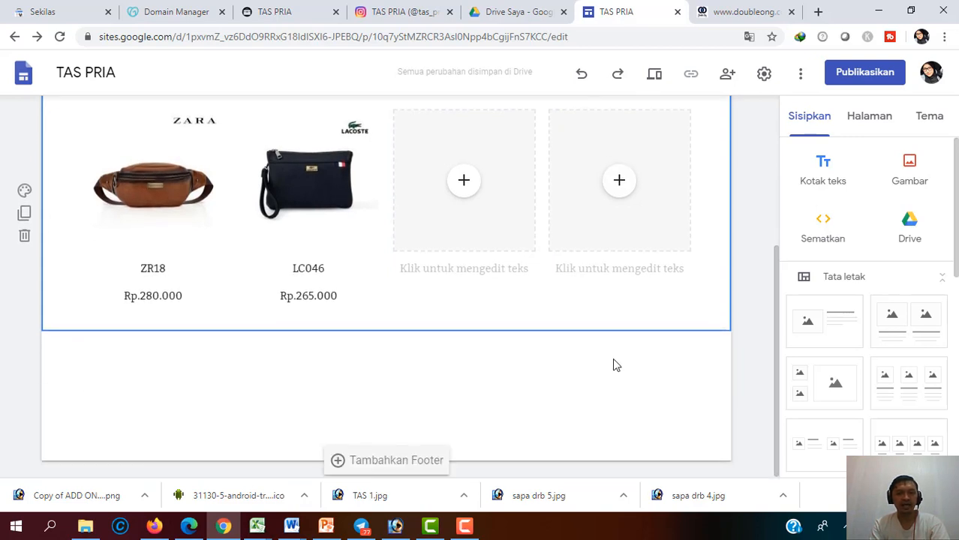
{"action": "scroll", "coordinate": [649, 367], "scroll_direction": "up", "scroll_amount": 2}
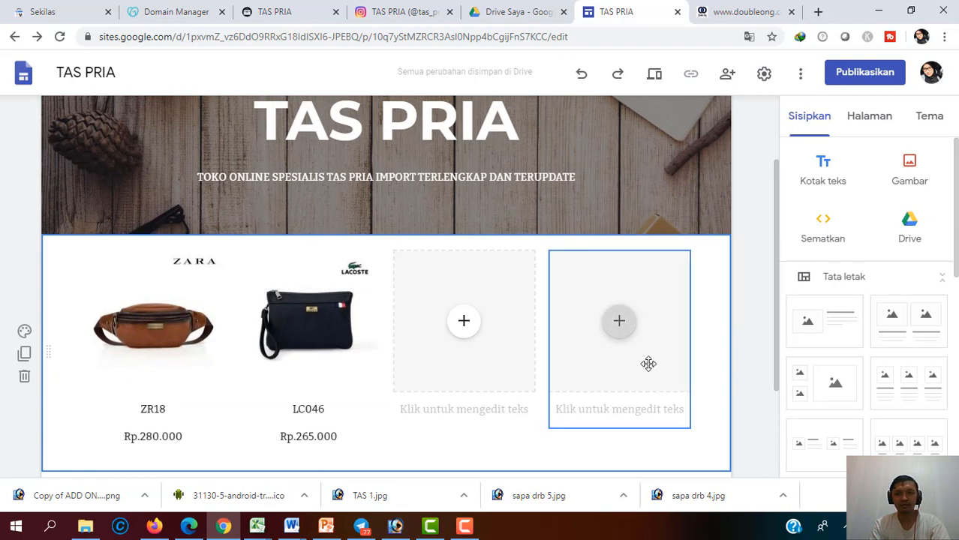
{"action": "left_click", "coordinate": [713, 12]}
{"action": "scroll", "coordinate": [535, 245], "scroll_direction": "down", "scroll_amount": 3}
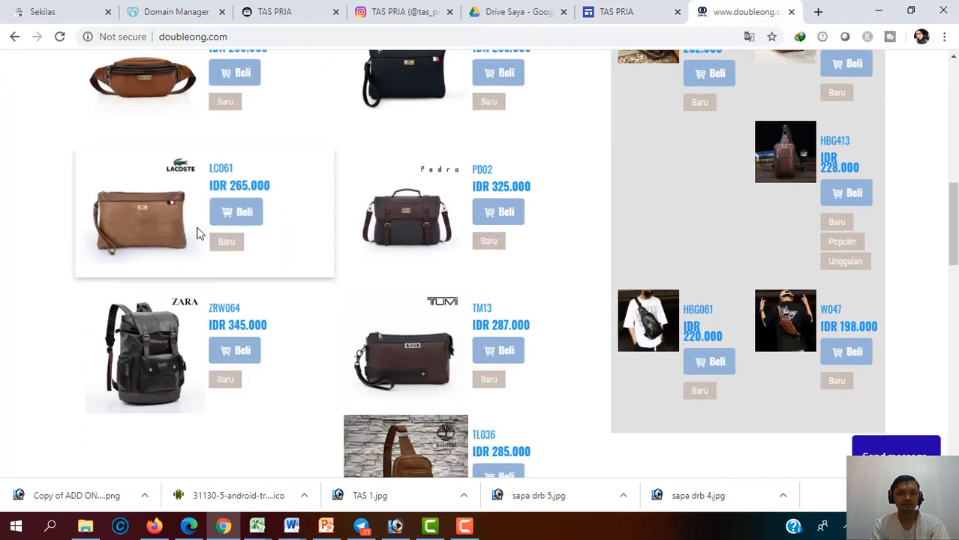
{"action": "left_click_drag", "start_coordinate": [160, 231], "coordinate": [475, 342]}
Caption the third image "LC061" and "Rp.265.000" on two lines
{"action": "left_click", "coordinate": [464, 409]}
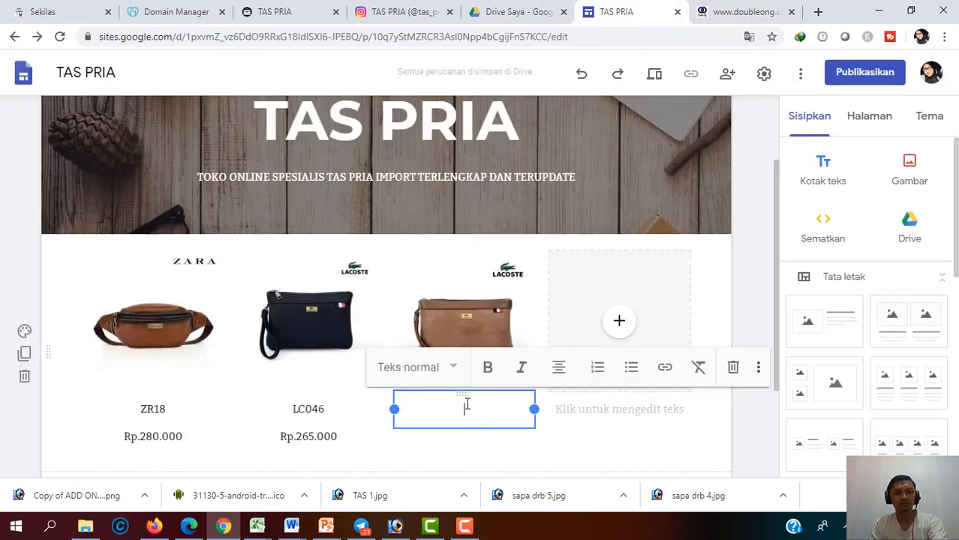
{"action": "type", "text": "LC061"}
{"action": "key", "text": "Return"}
{"action": "type", "text": "Rp.265.000"}
{"action": "left_click", "coordinate": [599, 435]}
Insert the Pedro PD02 briefcase image from doubleong.com by its URL into the fourth image placeholder
{"action": "left_click", "coordinate": [743, 12]}
{"action": "left_click", "coordinate": [643, 15]}
{"action": "left_click", "coordinate": [619, 322]}
{"action": "key", "text": "ctrl+v"}
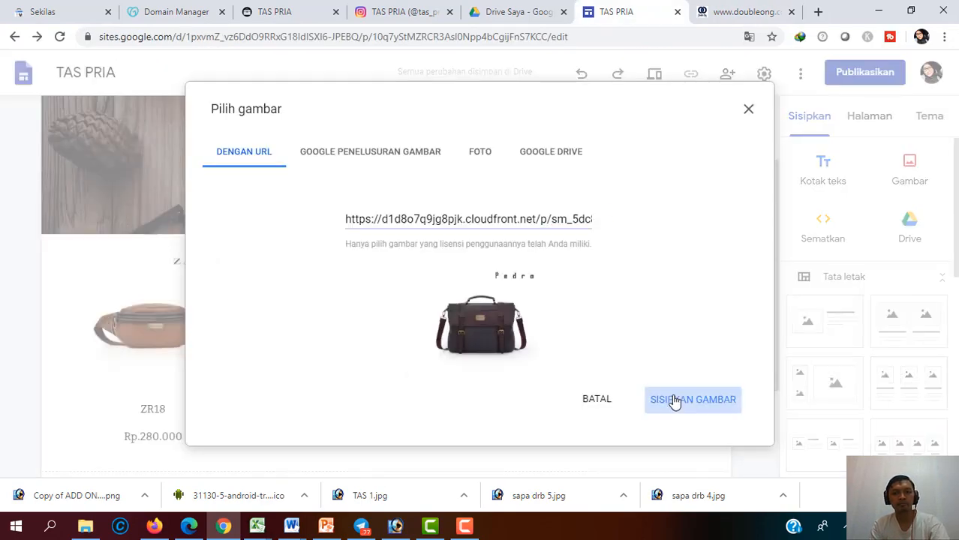
{"action": "left_click", "coordinate": [674, 399]}
Caption the fourth image "PD02" and "Rp.325.000" on two lines
{"action": "left_click", "coordinate": [632, 334]}
{"action": "type", "text": "PD02"}
{"action": "key", "text": "Return"}
{"action": "type", "text": "Rp.325.000"}
{"action": "left_click", "coordinate": [600, 433]}
Add a second four-image layout row with captions below the first product row
{"action": "left_click", "coordinate": [784, 10]}
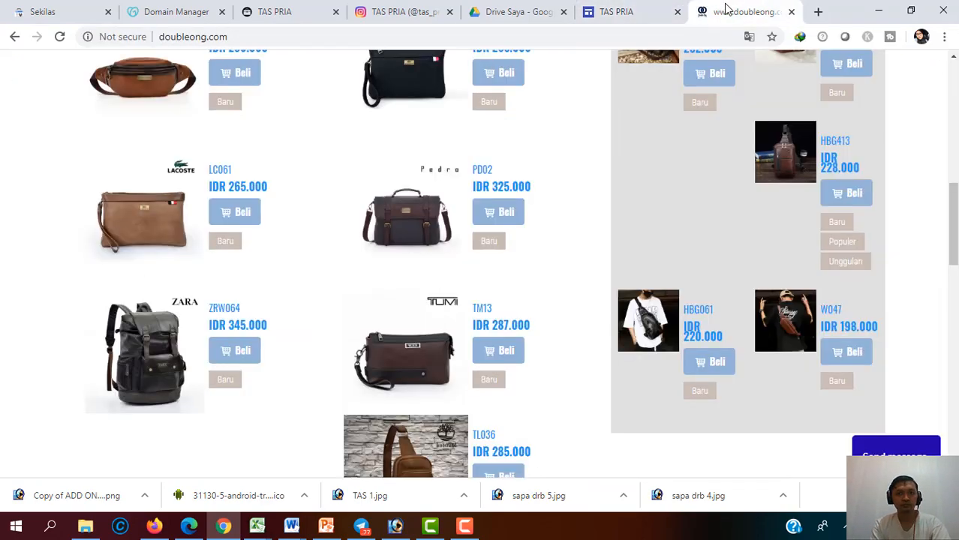
{"action": "left_click", "coordinate": [617, 12]}
{"action": "left_click", "coordinate": [909, 444]}
Copy the TUMI TM13 bag's image address from doubleong.com and insert it into the second row's first placeholder
{"action": "left_click", "coordinate": [802, 15]}
{"action": "scroll", "coordinate": [405, 225], "scroll_direction": "down", "scroll_amount": 2}
{"action": "right_click", "coordinate": [403, 216]}
{"action": "left_click", "coordinate": [464, 372]}
{"action": "left_click", "coordinate": [617, 12]}
{"action": "left_click", "coordinate": [153, 279]}
{"action": "left_click", "coordinate": [213, 318]}
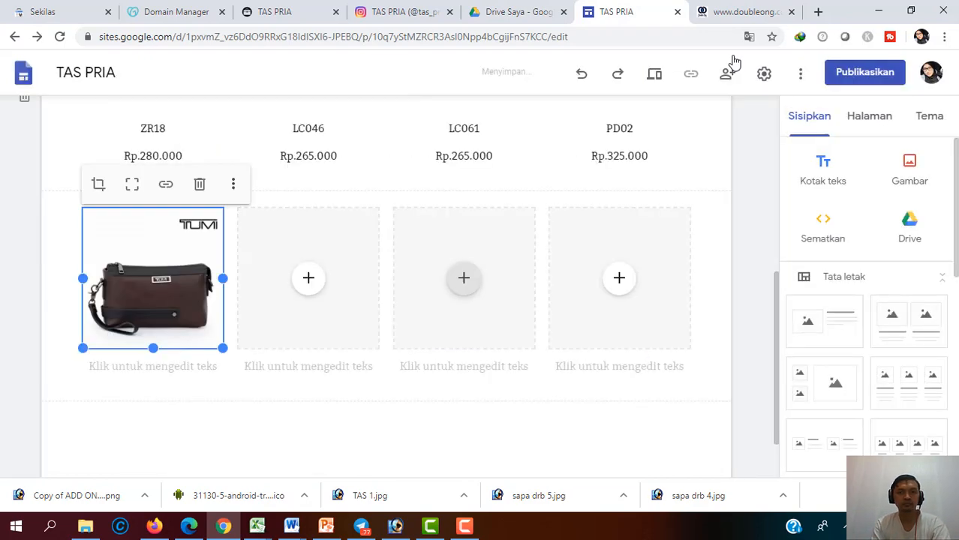
Caption the TUMI bag "TM13" and "Rp.287.000" on two lines, checking the price on doubleong.com
{"action": "left_click", "coordinate": [182, 366]}
{"action": "type", "text": "TM13"}
{"action": "key", "text": "Return"}
{"action": "type", "text": "Rp."}
{"action": "left_click", "coordinate": [743, 12]}
{"action": "type", "text": "287.000"}
Copy the brown COACH CHW082 bag's image address from doubleong.com and insert it into the second row's second placeholder
{"action": "right_click", "coordinate": [424, 200]}
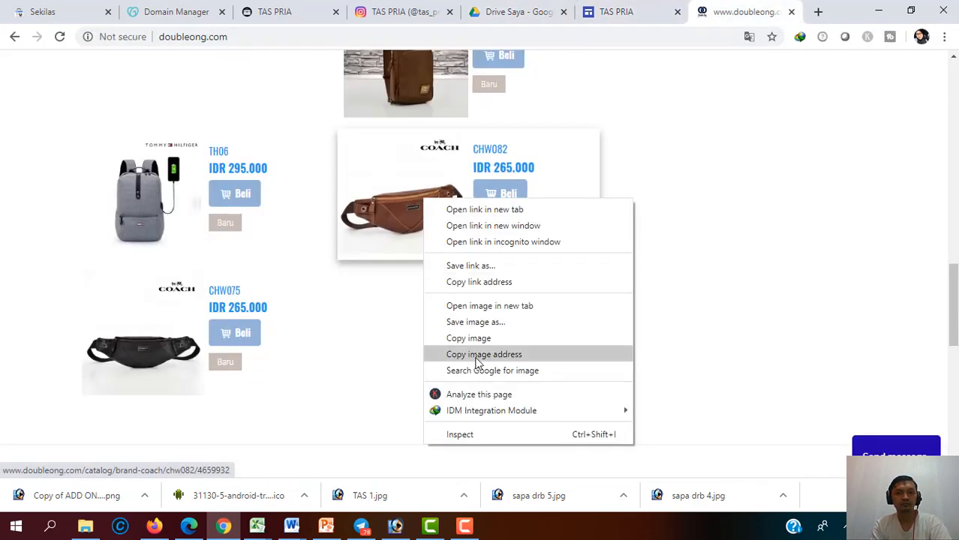
{"action": "left_click", "coordinate": [478, 355]}
{"action": "left_click", "coordinate": [617, 12]}
{"action": "left_click", "coordinate": [309, 278]}
Caption the brown COACH bag "CHW082" and "Rp.265.000" on two centred lines
{"action": "left_click", "coordinate": [329, 365]}
{"action": "type", "text": "CHW082"}
{"action": "key", "text": "Return"}
{"action": "type", "text": "Rp.265.000"}
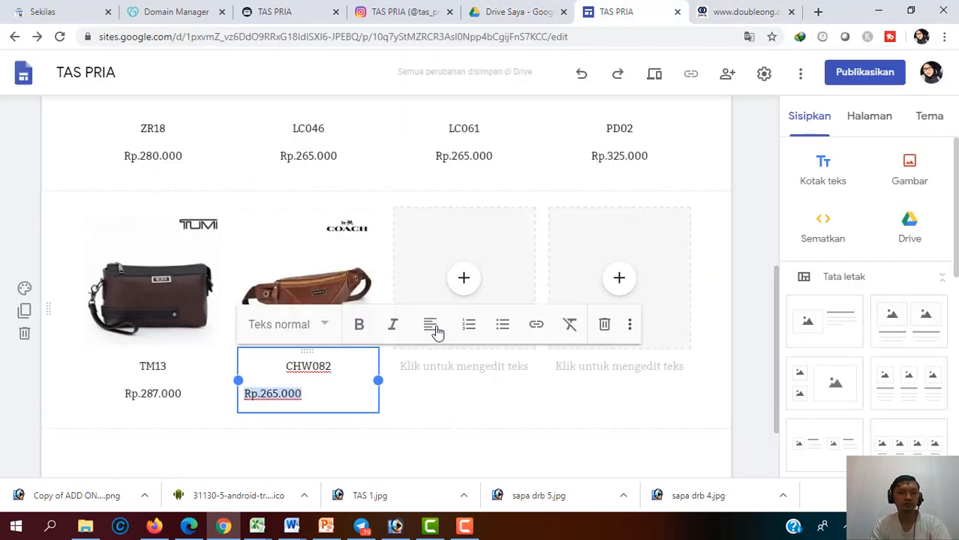
Insert the black COACH waist bag image from doubleong.com by URL into the second row's third placeholder and caption it "CHW083" and "Rp.265.000"
{"action": "left_click", "coordinate": [743, 12]}
{"action": "right_click", "coordinate": [157, 278]}
{"action": "left_click", "coordinate": [225, 189]}
{"action": "left_click", "coordinate": [404, 12]}
{"action": "left_click", "coordinate": [617, 12]}
{"action": "left_click", "coordinate": [464, 279]}
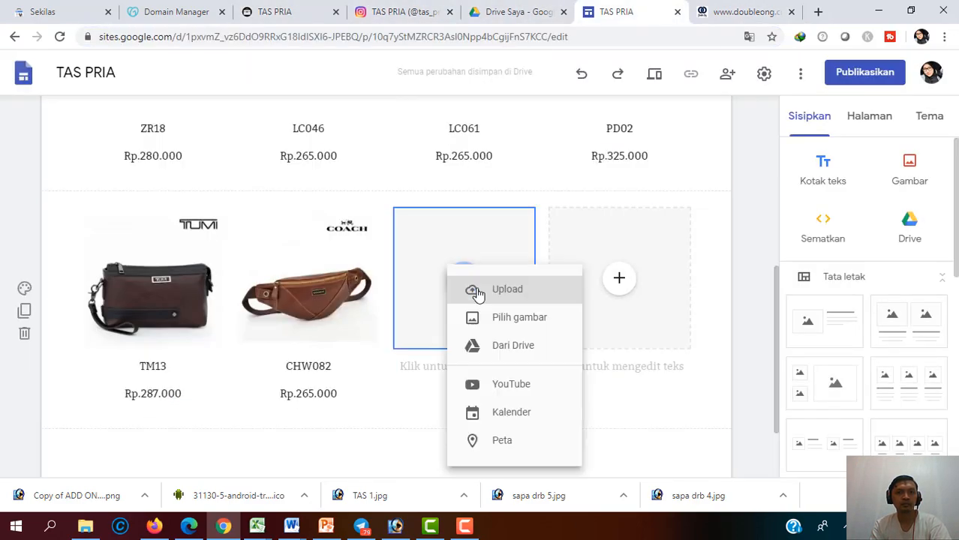
{"action": "left_click", "coordinate": [507, 317]}
{"action": "key", "text": "ctrl+v"}
{"action": "left_click", "coordinate": [668, 400]}
{"action": "left_click", "coordinate": [464, 366]}
{"action": "type", "text": "CHW083 Rp.265.000"}
Copy the image address of the W045 sale bag on doubleong.com and insert it into the second row's fourth placeholder
{"action": "left_click", "coordinate": [743, 12]}
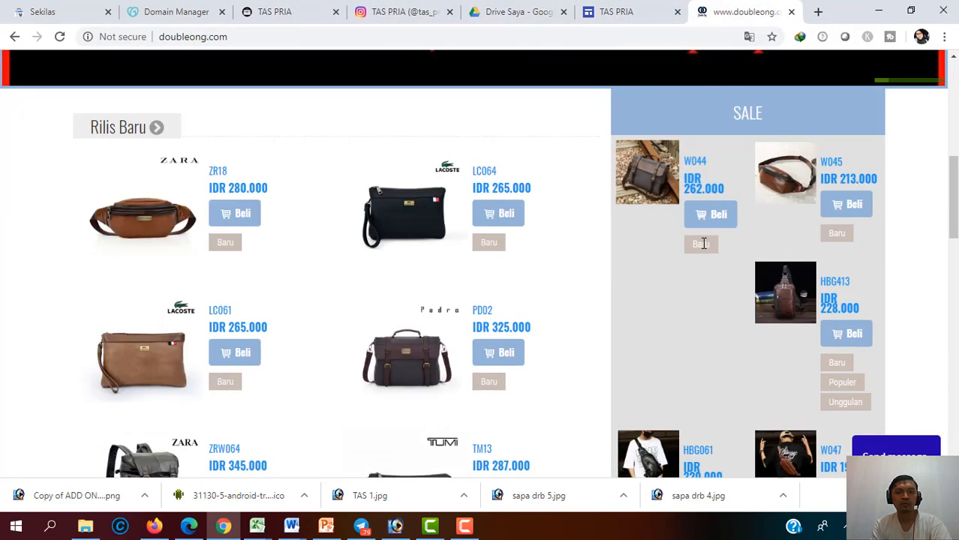
{"action": "left_click", "coordinate": [784, 176]}
{"action": "right_click", "coordinate": [255, 342]}
{"action": "left_click", "coordinate": [322, 252]}
{"action": "left_click", "coordinate": [617, 12]}
{"action": "left_click", "coordinate": [619, 278]}
{"action": "left_click", "coordinate": [619, 279]}
{"action": "left_click", "coordinate": [660, 322]}
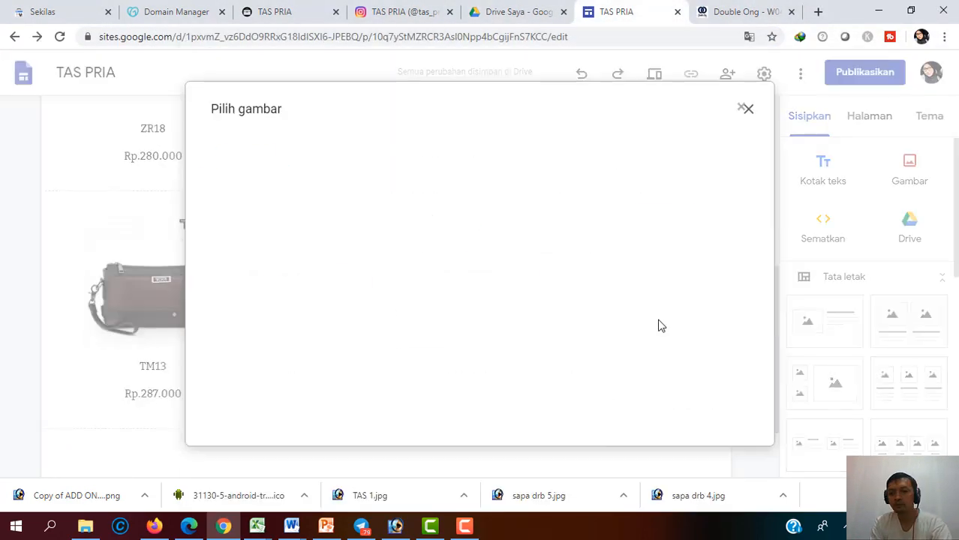
{"action": "key", "text": "ctrl+v"}
{"action": "left_click", "coordinate": [668, 400]}
Caption the second row's fourth image "CHW086" and "Rp.235.000" on two lines
{"action": "left_click", "coordinate": [607, 370]}
{"action": "type", "text": "CHW086"}
{"action": "key", "text": "Return"}
{"action": "type", "text": "R"}
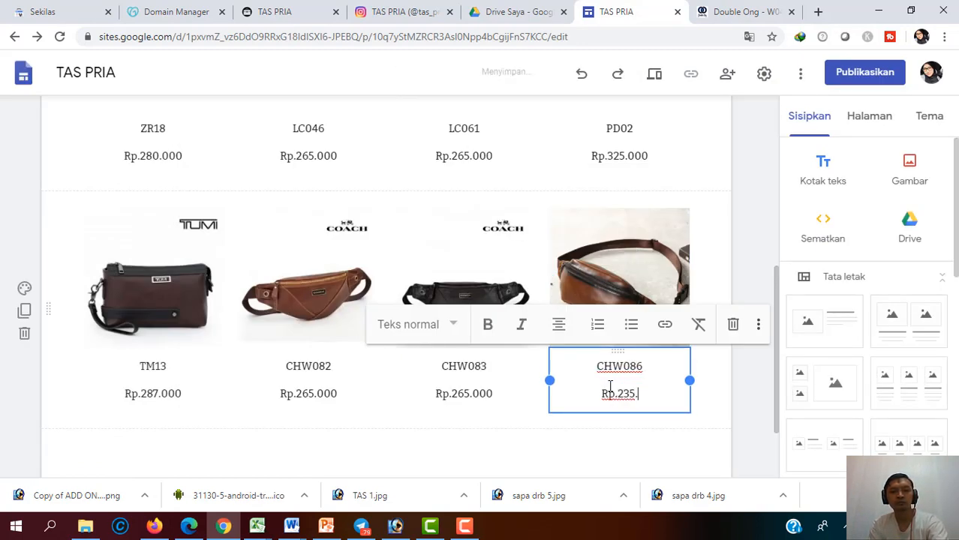
{"action": "left_click", "coordinate": [713, 413]}
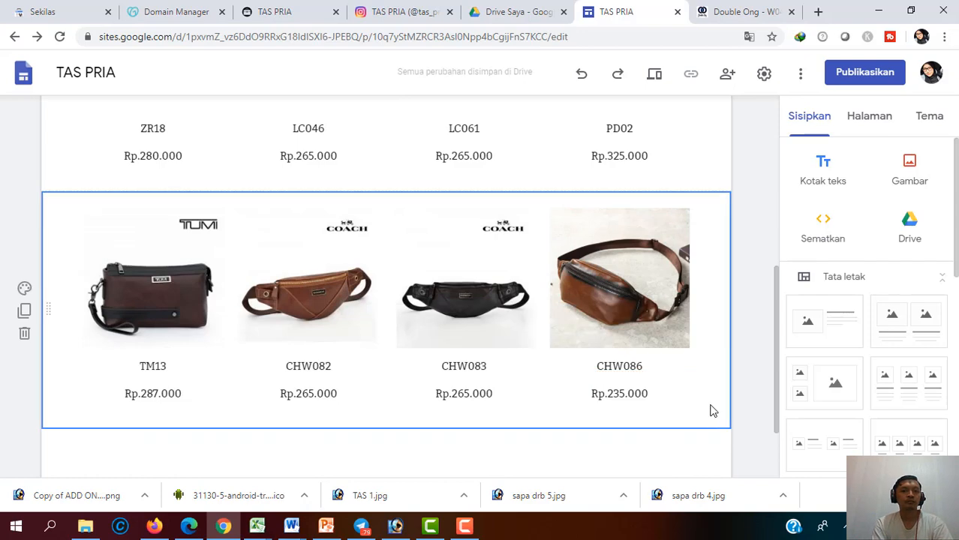
Review the HOME page from the header through both product rows
{"action": "scroll", "coordinate": [450, 338], "scroll_direction": "up", "scroll_amount": 6}
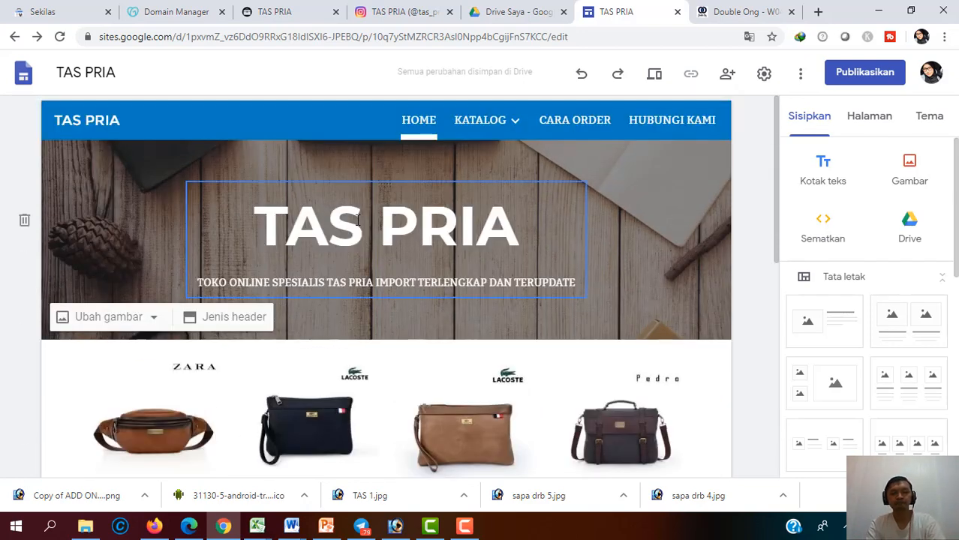
{"action": "scroll", "coordinate": [362, 330], "scroll_direction": "down", "scroll_amount": 5}
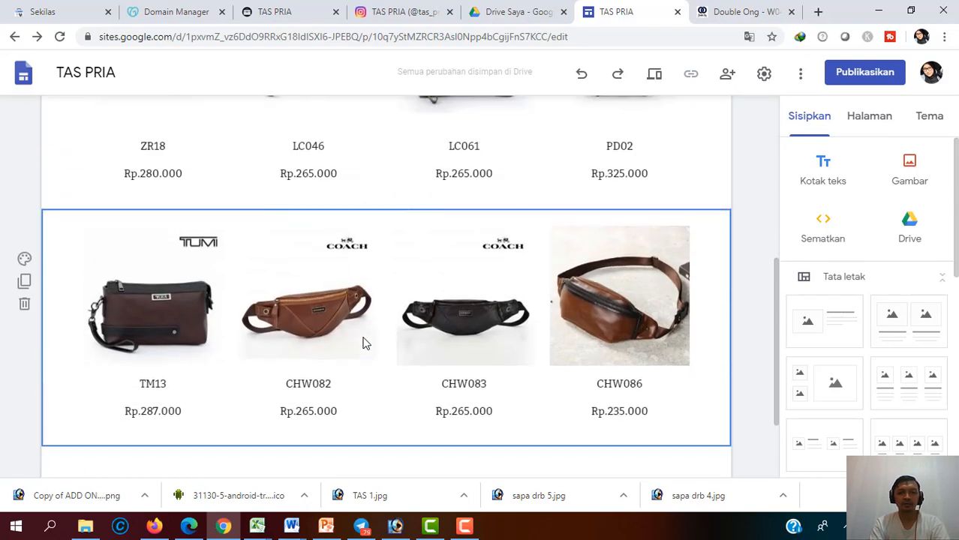
{"action": "scroll", "coordinate": [363, 338], "scroll_direction": "up", "scroll_amount": 5}
{"action": "scroll", "coordinate": [364, 338], "scroll_direction": "down", "scroll_amount": 5}
{"action": "scroll", "coordinate": [364, 338], "scroll_direction": "up", "scroll_amount": 3}
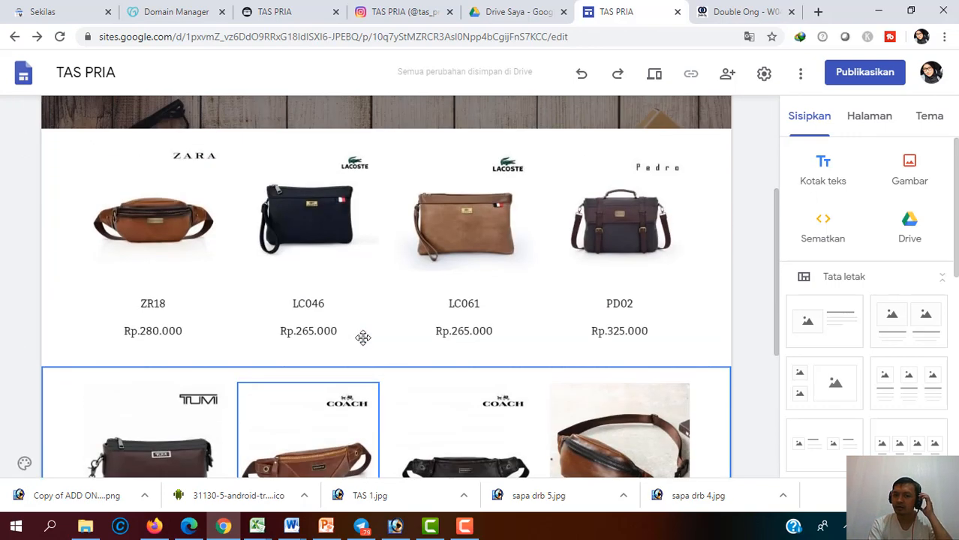
{"action": "scroll", "coordinate": [363, 338], "scroll_direction": "down", "scroll_amount": 3}
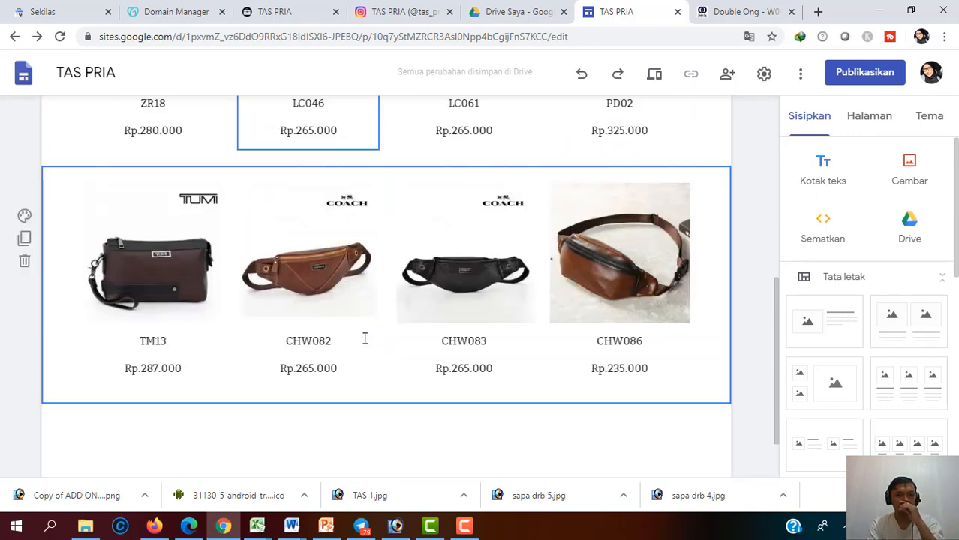
{"action": "scroll", "coordinate": [364, 339], "scroll_direction": "up", "scroll_amount": 5}
{"action": "scroll", "coordinate": [365, 339], "scroll_direction": "down", "scroll_amount": 5}
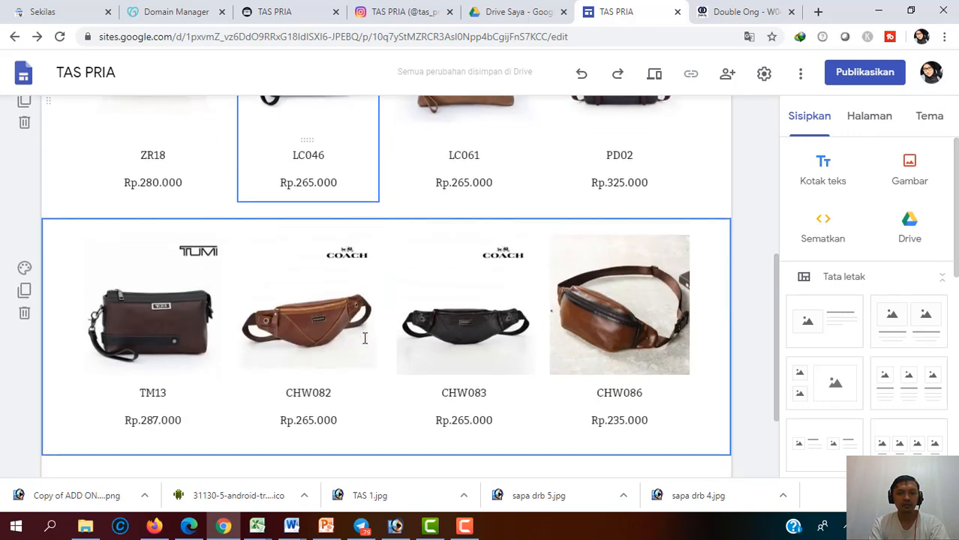
{"action": "scroll", "coordinate": [364, 340], "scroll_direction": "up", "scroll_amount": 4}
{"action": "scroll", "coordinate": [365, 339], "scroll_direction": "up", "scroll_amount": 1}
{"action": "scroll", "coordinate": [365, 339], "scroll_direction": "down", "scroll_amount": 4}
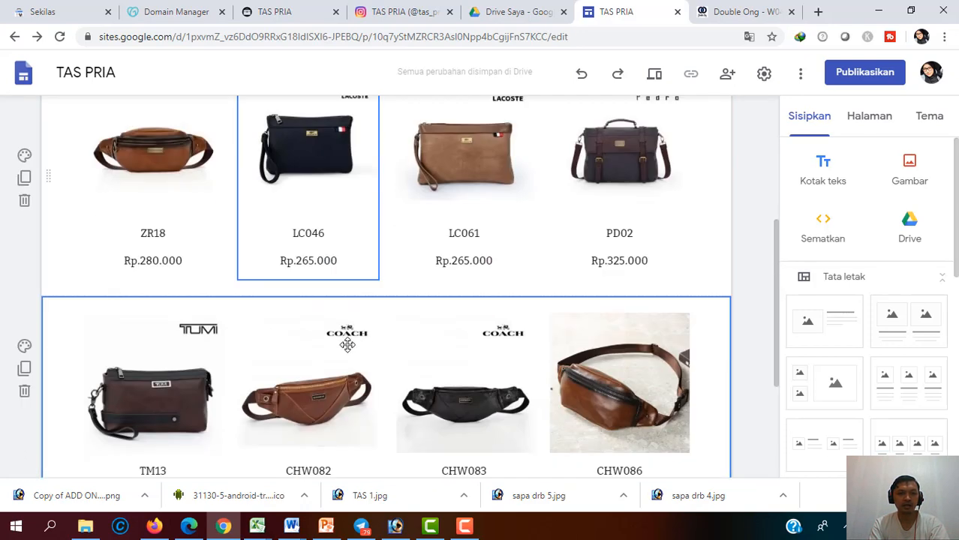
{"action": "scroll", "coordinate": [624, 225], "scroll_direction": "down", "scroll_amount": 1}
{"action": "scroll", "coordinate": [625, 256], "scroll_direction": "up", "scroll_amount": 3}
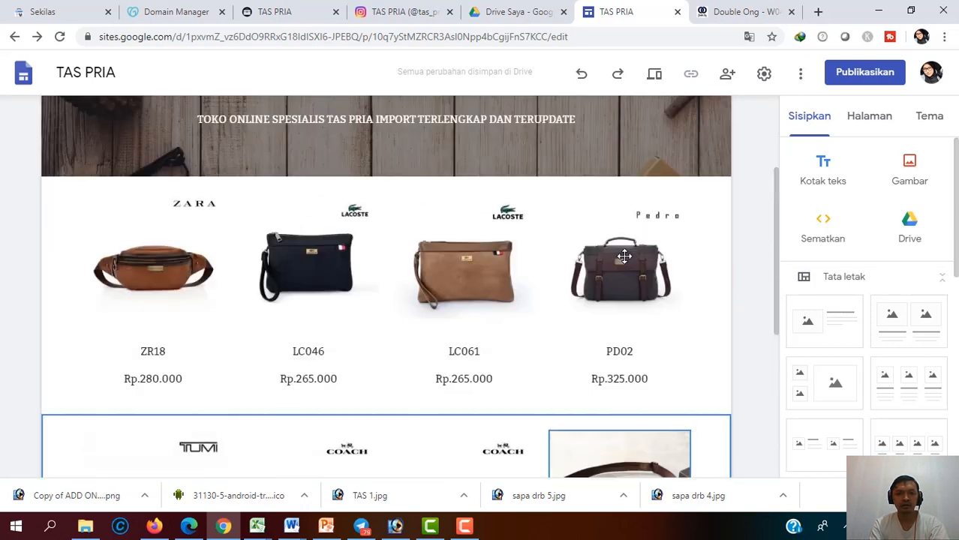
{"action": "scroll", "coordinate": [623, 259], "scroll_direction": "down", "scroll_amount": 2}
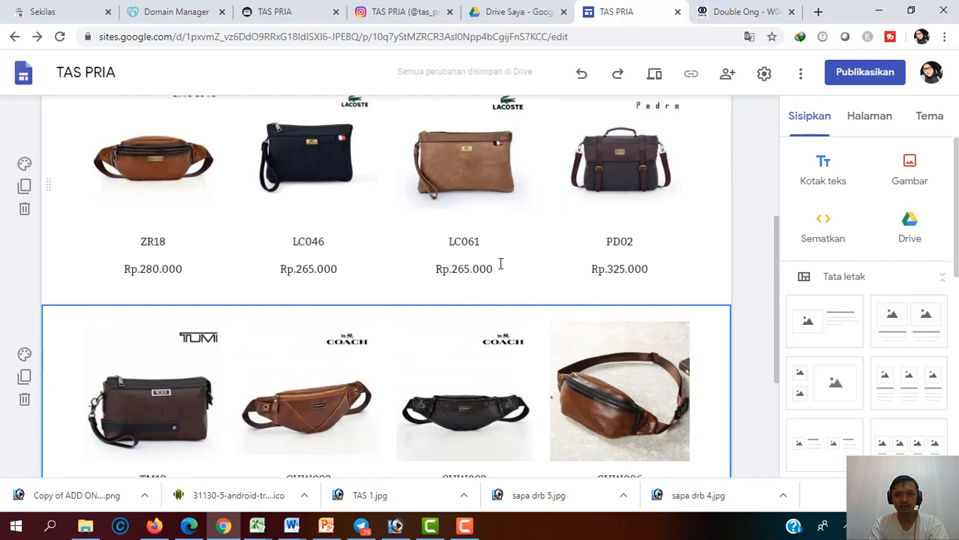
Set the first product row's section background to the gallery's blue-grey image with diagonal panels
{"action": "scroll", "coordinate": [24, 240], "scroll_direction": "up", "scroll_amount": 1}
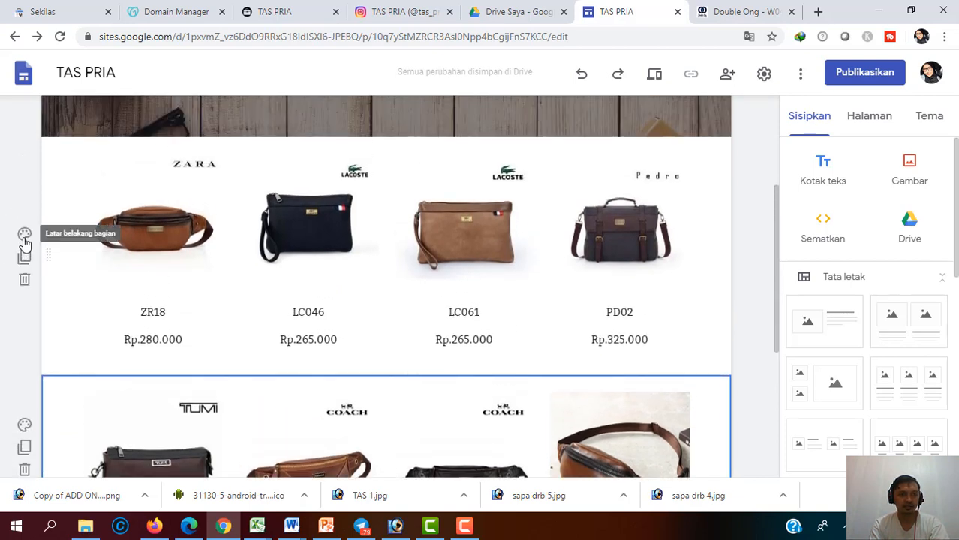
{"action": "left_click", "coordinate": [25, 237]}
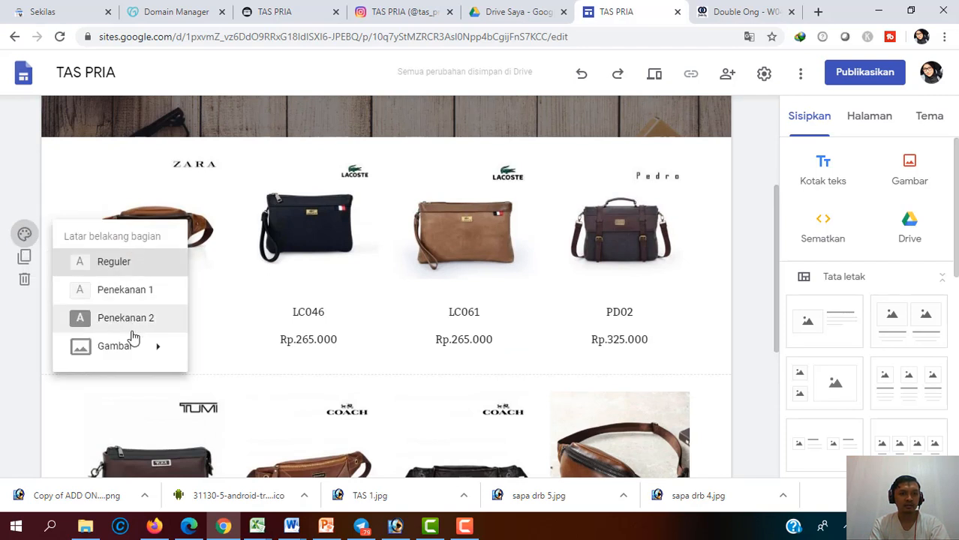
{"action": "mouse_move", "coordinate": [130, 353]}
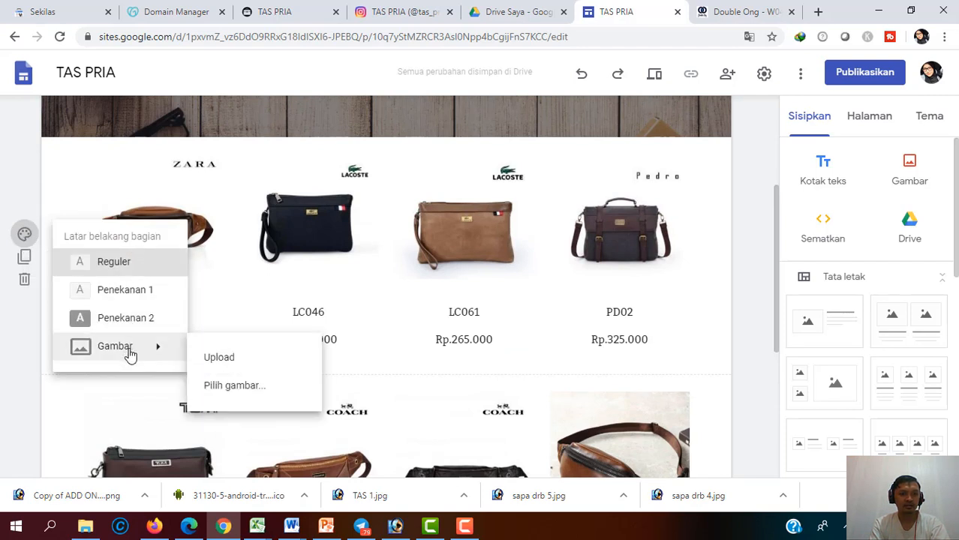
{"action": "left_click", "coordinate": [226, 388]}
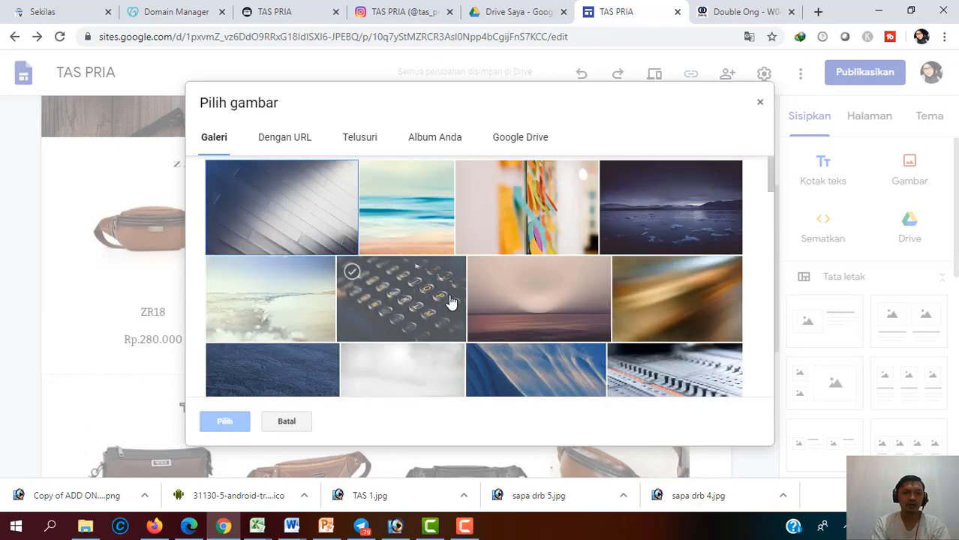
{"action": "scroll", "coordinate": [441, 302], "scroll_direction": "down", "scroll_amount": 1}
{"action": "scroll", "coordinate": [441, 302], "scroll_direction": "up", "scroll_amount": 1}
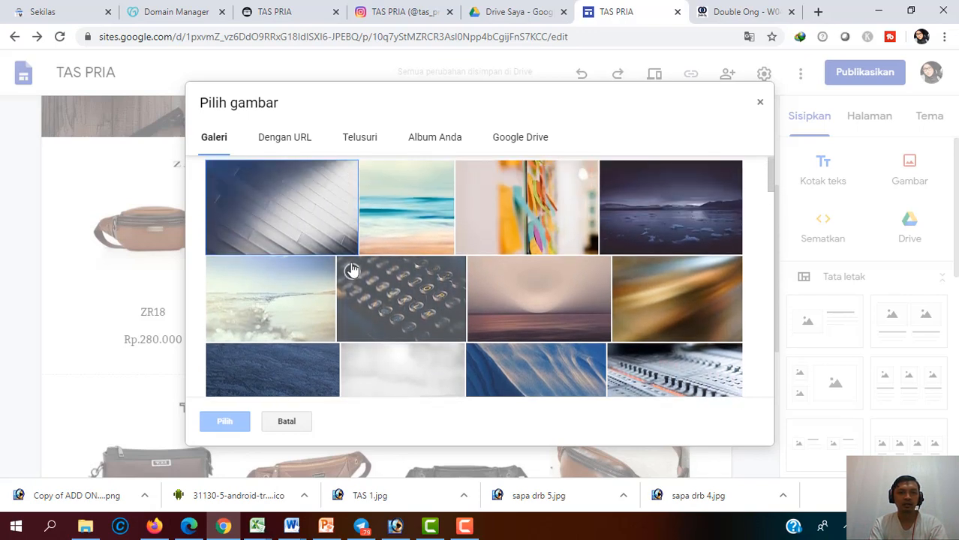
{"action": "left_click", "coordinate": [297, 232]}
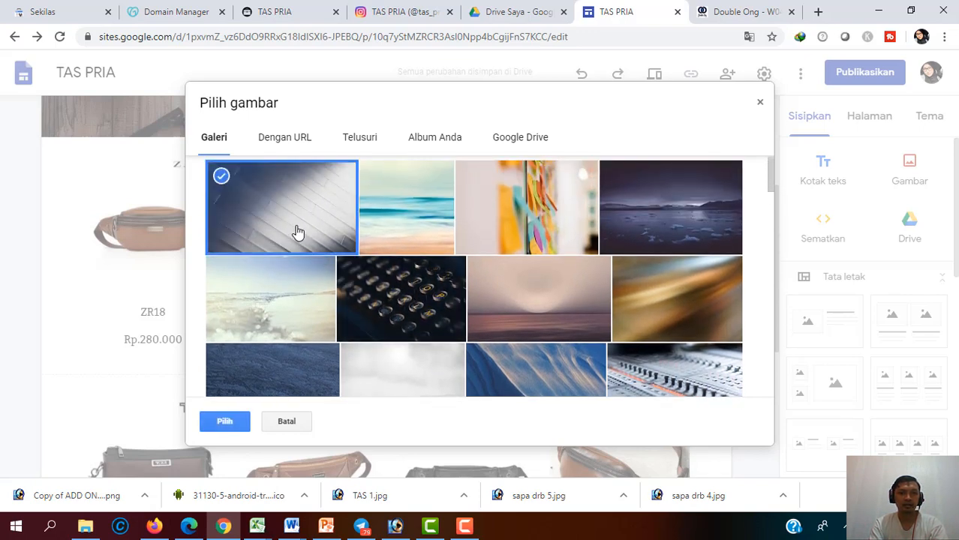
{"action": "left_click", "coordinate": [227, 424]}
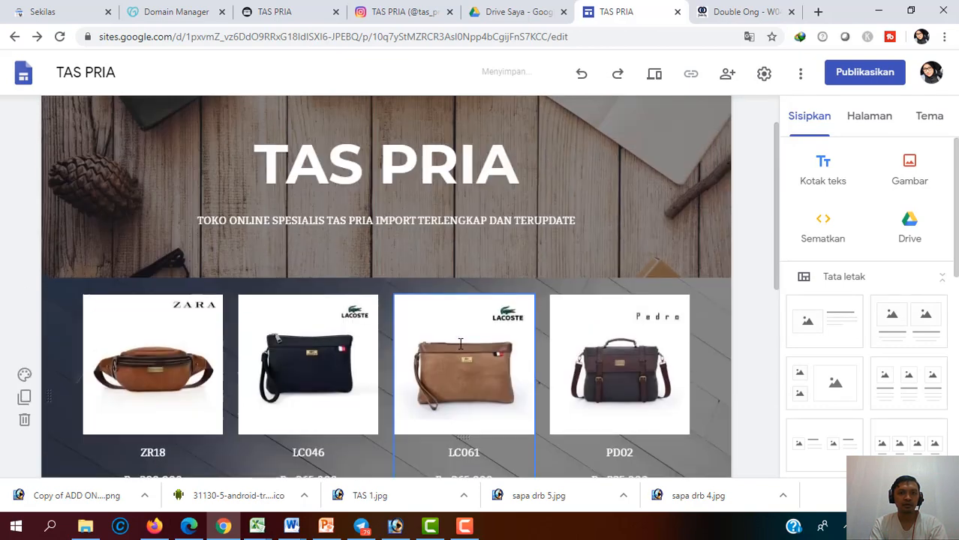
Replace the first product row's section background with the gallery's pale blurred image of hanging yellow, orange and teal strips
{"action": "scroll", "coordinate": [413, 355], "scroll_direction": "down", "scroll_amount": 1}
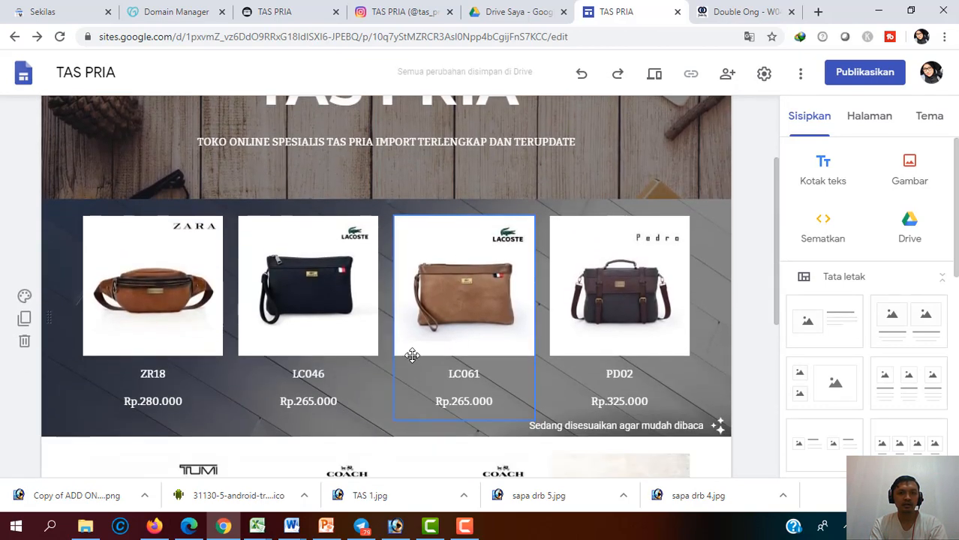
{"action": "left_click", "coordinate": [24, 297]}
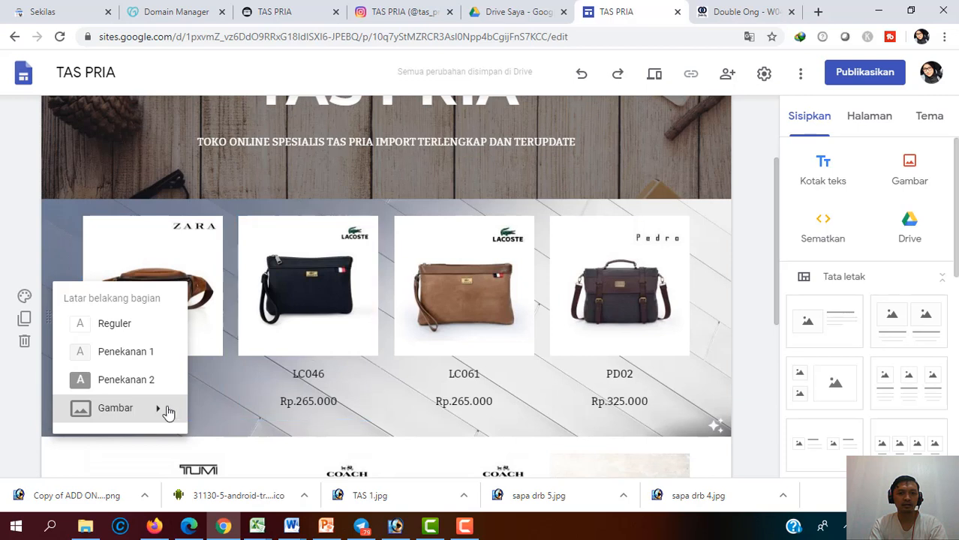
{"action": "mouse_move", "coordinate": [127, 409]}
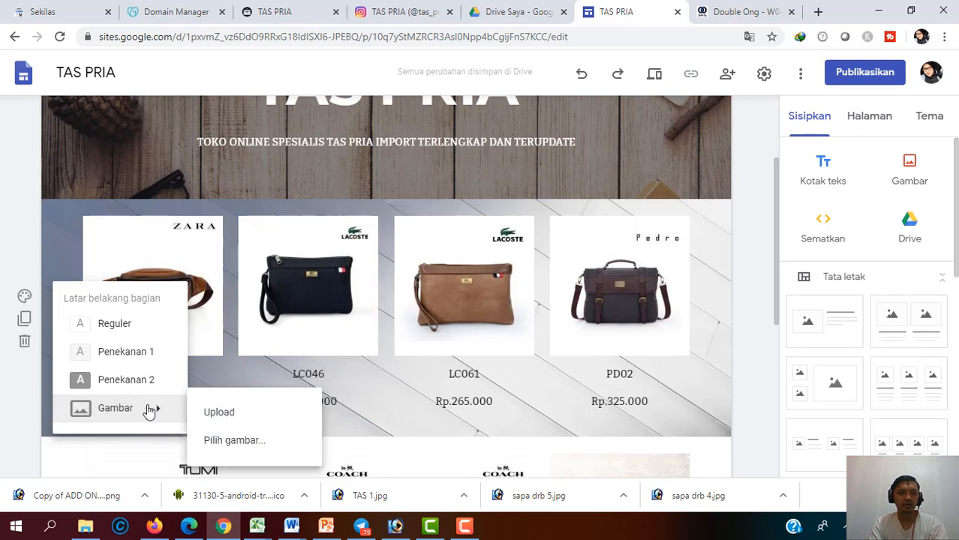
{"action": "left_click", "coordinate": [225, 441]}
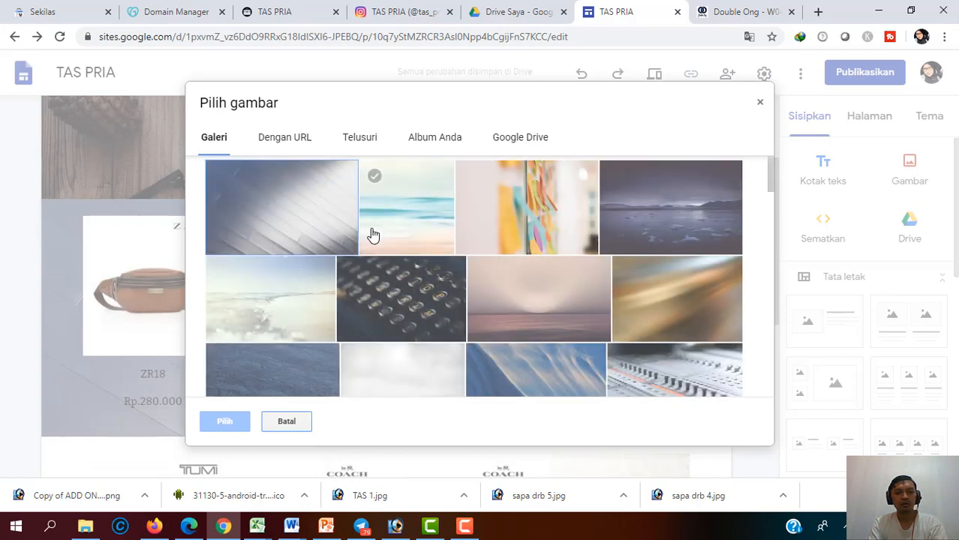
{"action": "scroll", "coordinate": [441, 310], "scroll_direction": "down", "scroll_amount": 3}
{"action": "scroll", "coordinate": [441, 310], "scroll_direction": "down", "scroll_amount": 1}
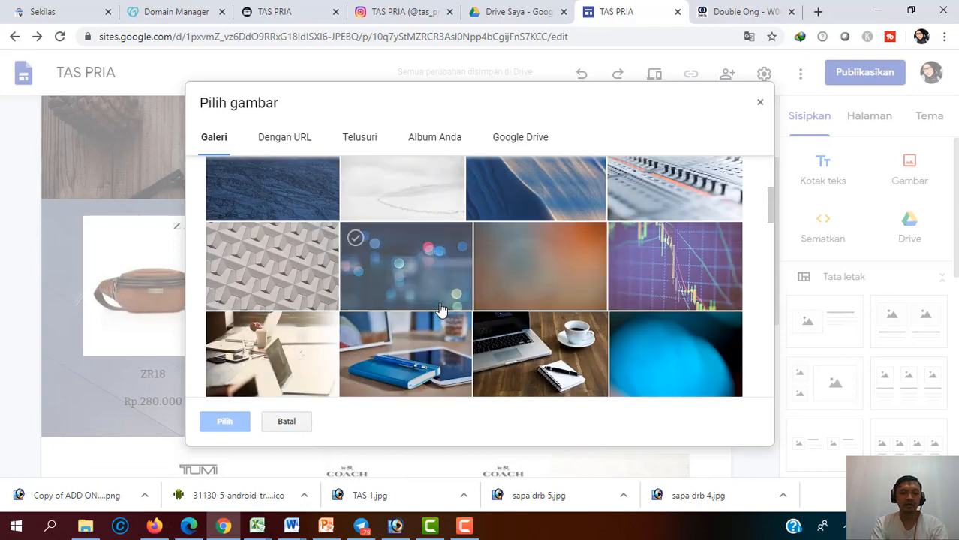
{"action": "scroll", "coordinate": [440, 308], "scroll_direction": "down", "scroll_amount": 8}
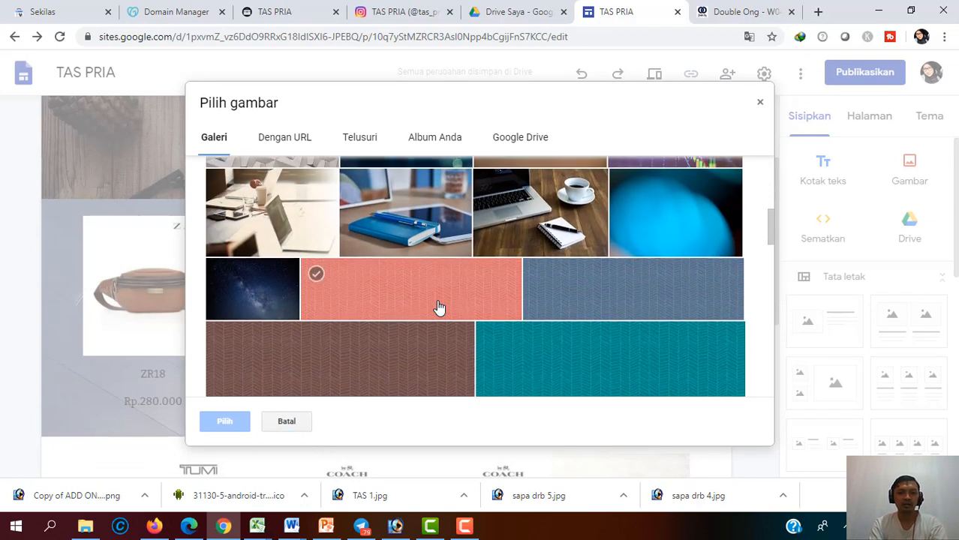
{"action": "scroll", "coordinate": [439, 308], "scroll_direction": "up", "scroll_amount": 10}
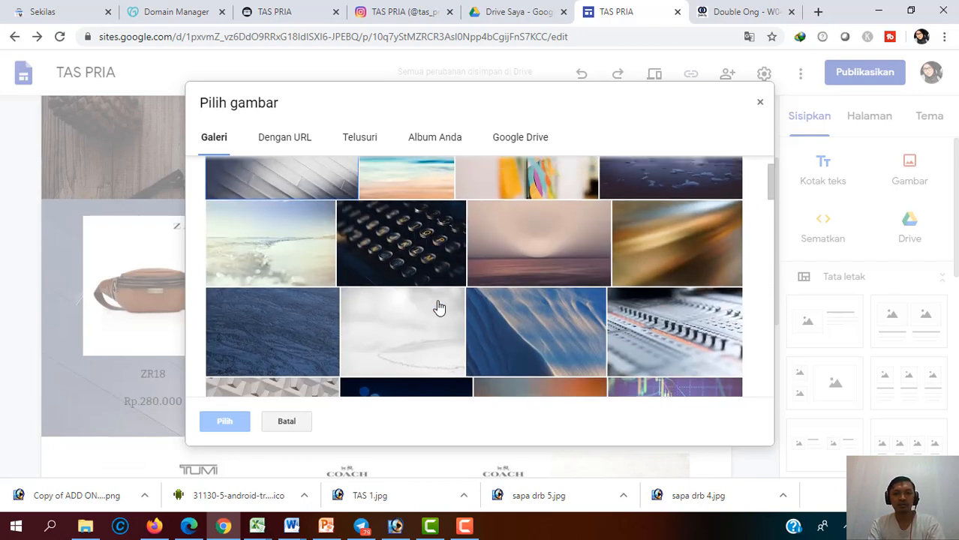
{"action": "scroll", "coordinate": [442, 311], "scroll_direction": "down", "scroll_amount": 1}
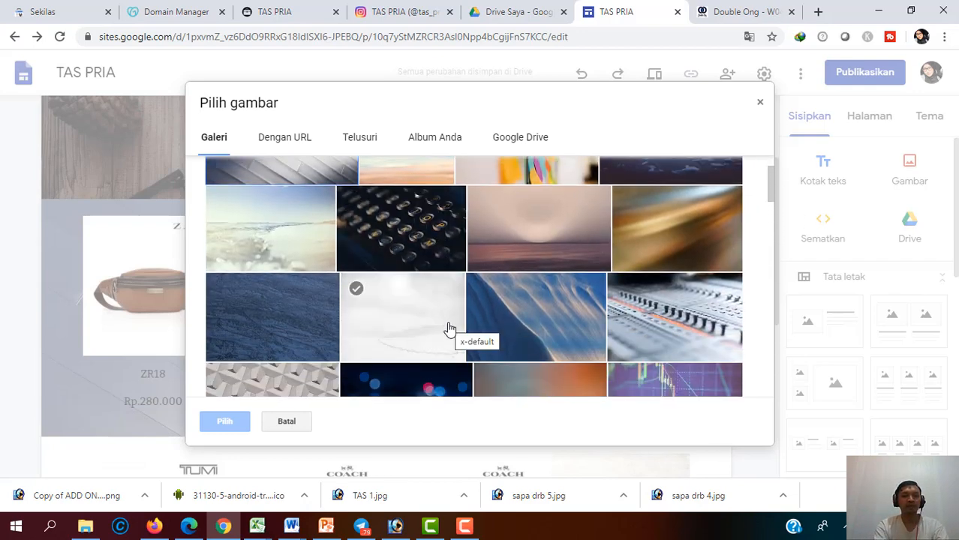
{"action": "scroll", "coordinate": [448, 329], "scroll_direction": "up", "scroll_amount": 1}
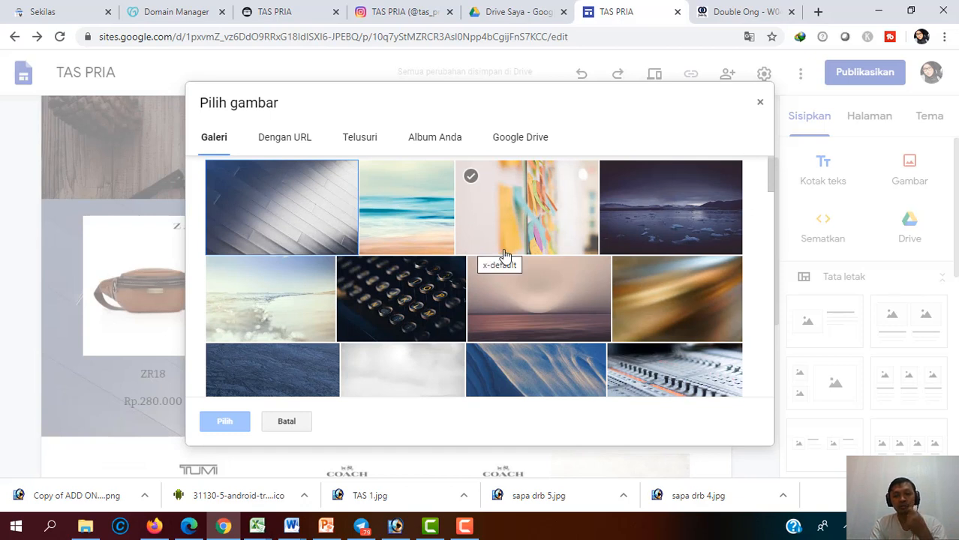
{"action": "scroll", "coordinate": [550, 253], "scroll_direction": "down", "scroll_amount": 2}
{"action": "scroll", "coordinate": [550, 252], "scroll_direction": "up", "scroll_amount": 2}
{"action": "left_click", "coordinate": [549, 296]}
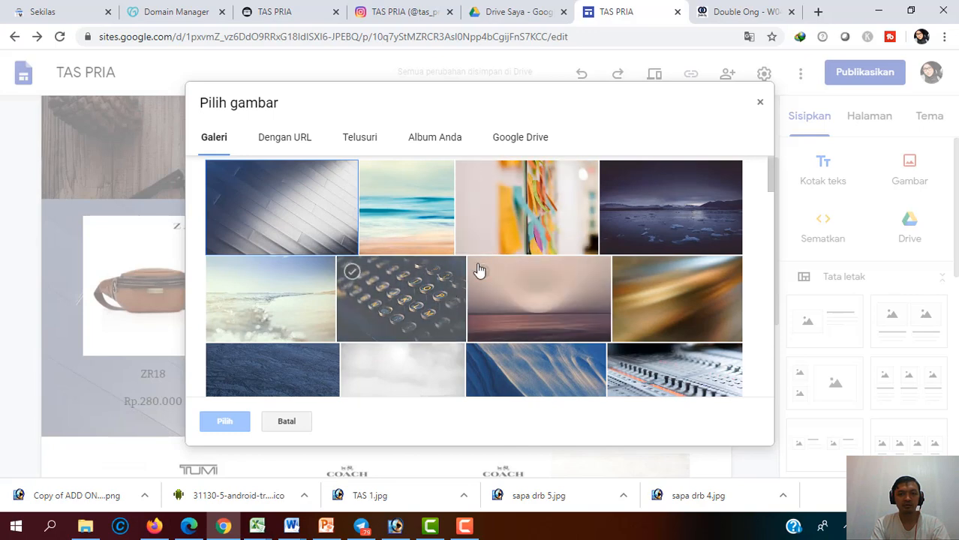
{"action": "scroll", "coordinate": [480, 270], "scroll_direction": "down", "scroll_amount": 2}
{"action": "scroll", "coordinate": [484, 270], "scroll_direction": "up", "scroll_amount": 2}
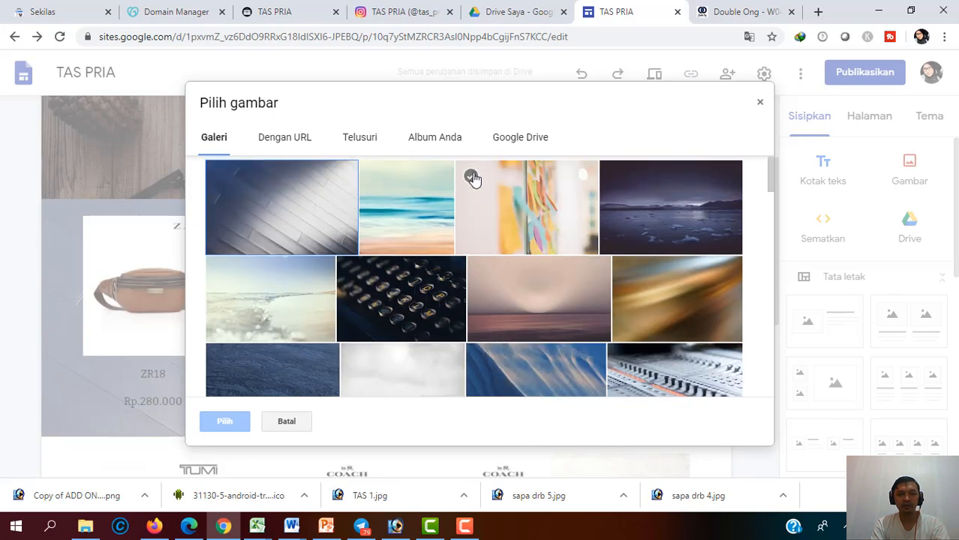
{"action": "left_click", "coordinate": [473, 179]}
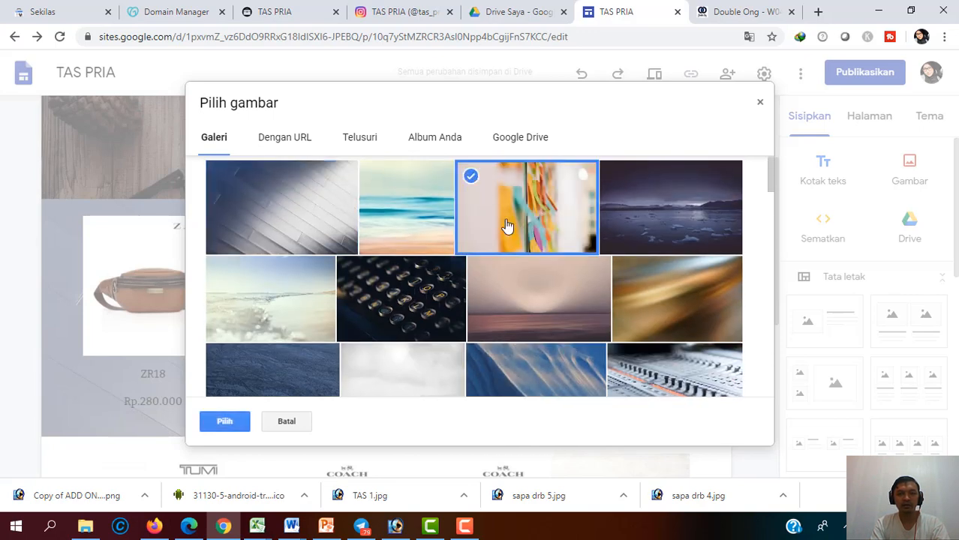
{"action": "left_click", "coordinate": [246, 413]}
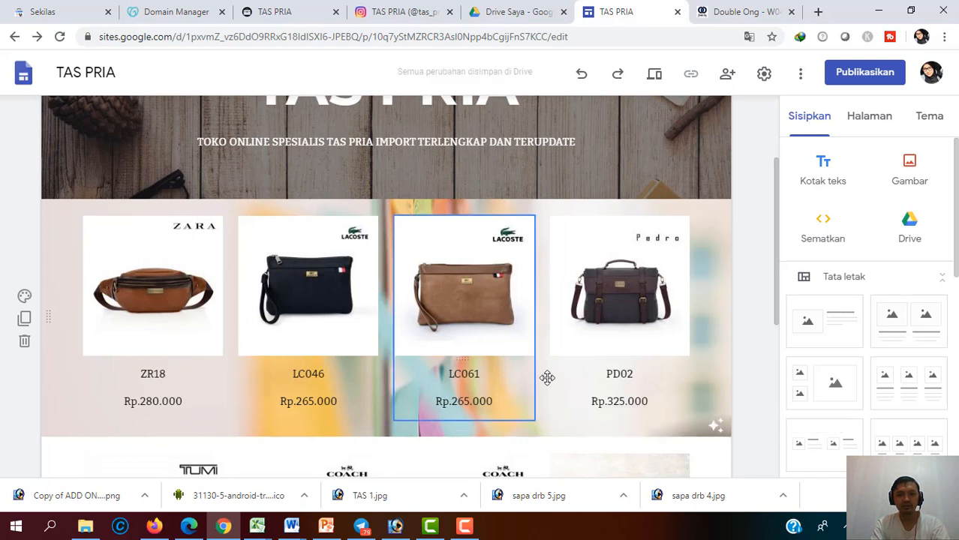
Examine how the first product row's background looks between the wooden header and the second product row
{"action": "scroll", "coordinate": [696, 375], "scroll_direction": "up", "scroll_amount": 3}
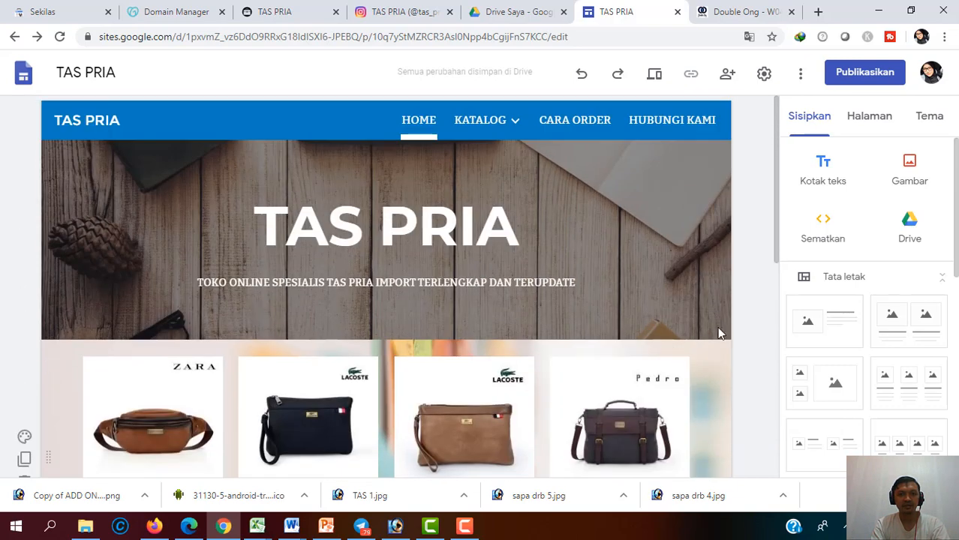
{"action": "scroll", "coordinate": [723, 319], "scroll_direction": "down", "scroll_amount": 3}
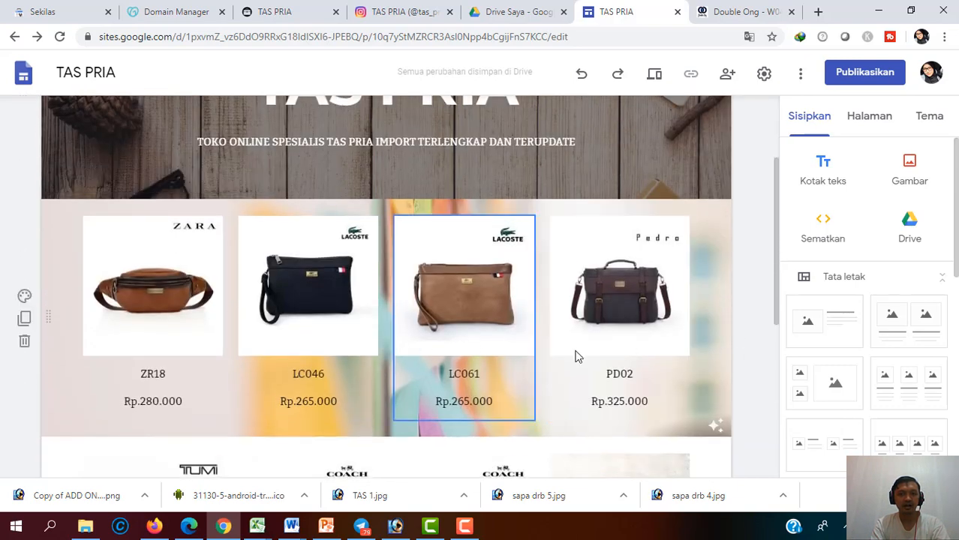
{"action": "scroll", "coordinate": [686, 335], "scroll_direction": "up", "scroll_amount": 3}
{"action": "scroll", "coordinate": [686, 335], "scroll_direction": "down", "scroll_amount": 6}
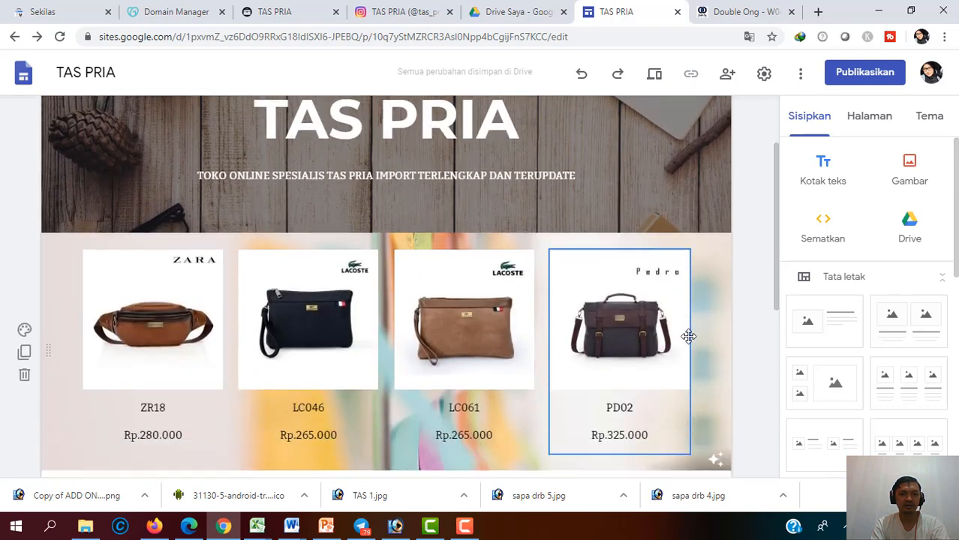
{"action": "scroll", "coordinate": [385, 328], "scroll_direction": "down", "scroll_amount": 1}
{"action": "scroll", "coordinate": [77, 381], "scroll_direction": "up", "scroll_amount": 3}
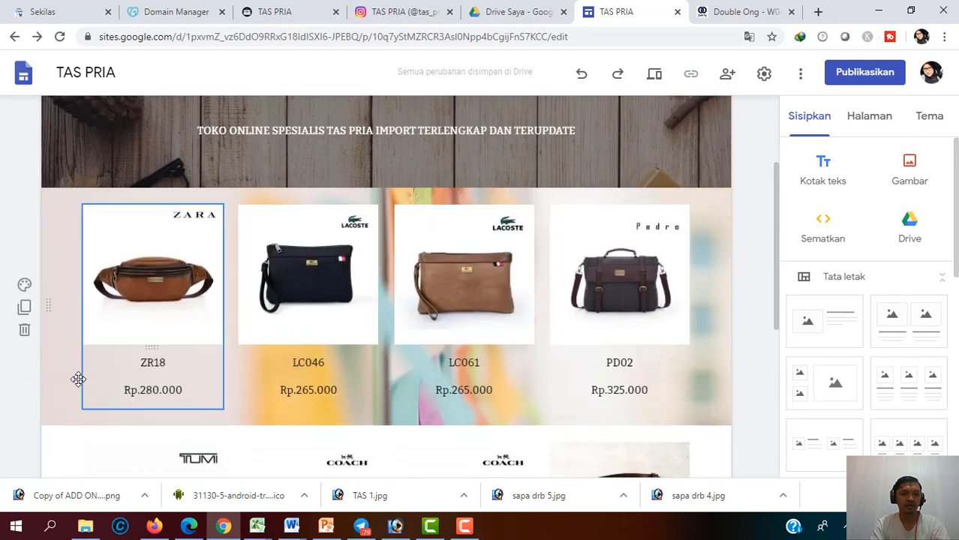
{"action": "scroll", "coordinate": [71, 385], "scroll_direction": "down", "scroll_amount": 3}
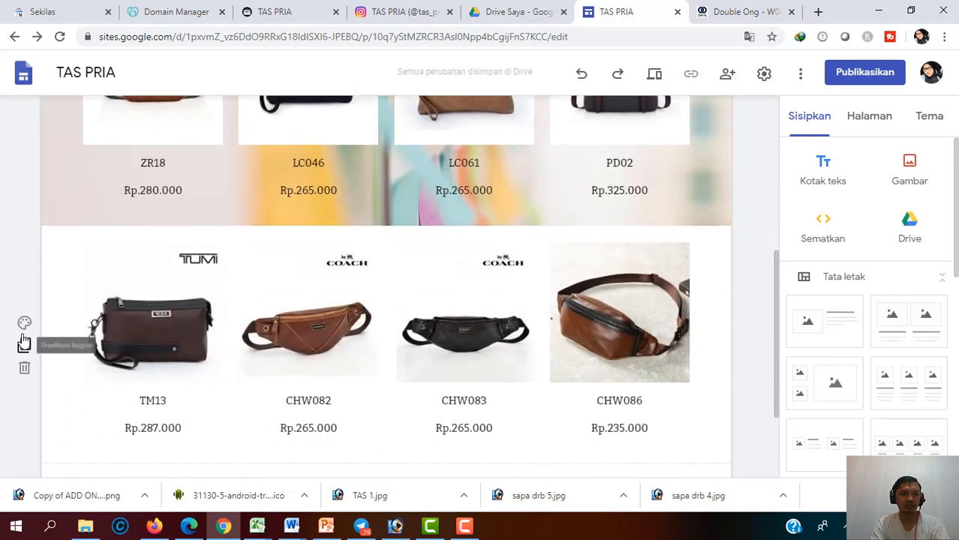
Set the background of the TM13–CHW086 product section to the gallery image with colourful hanging ribbons
{"action": "left_click", "coordinate": [24, 323]}
{"action": "mouse_move", "coordinate": [156, 439]}
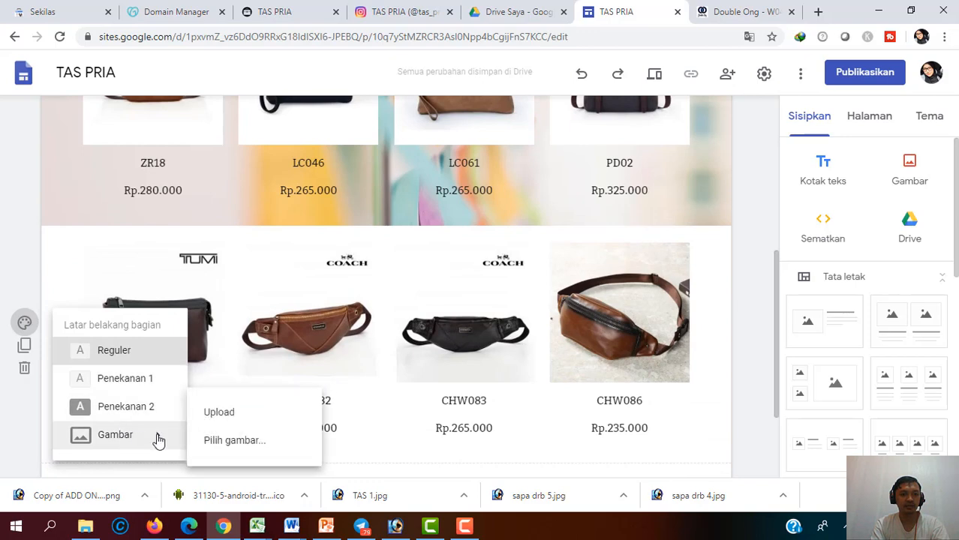
{"action": "left_click", "coordinate": [292, 435]}
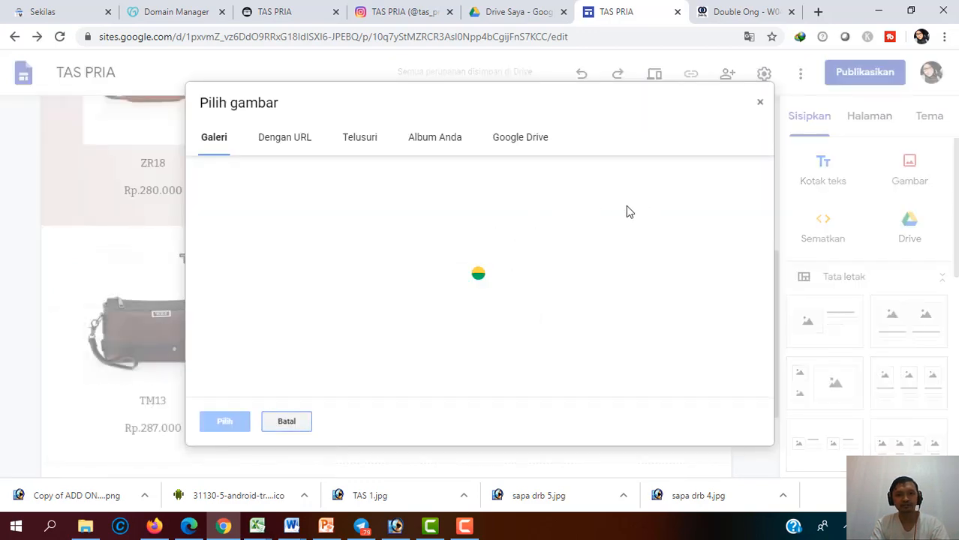
{"action": "left_click", "coordinate": [565, 222]}
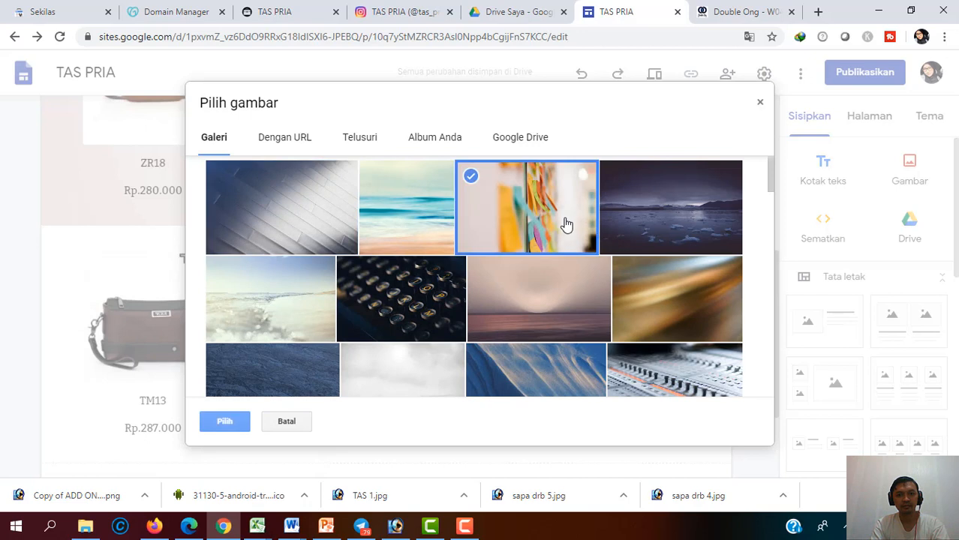
{"action": "left_click", "coordinate": [226, 423]}
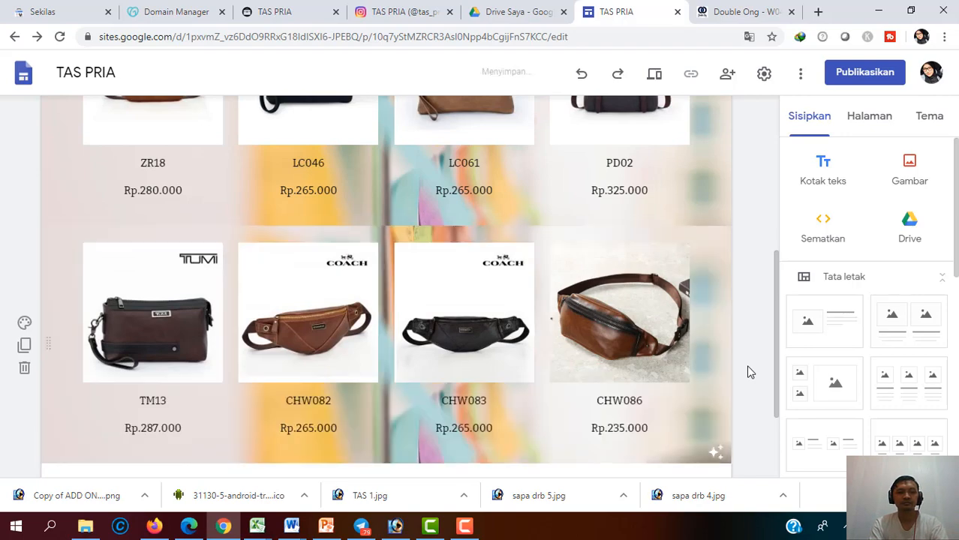
Review how the shared background image looks across both product rows, from the header down to the page end
{"action": "scroll", "coordinate": [748, 373], "scroll_direction": "up", "scroll_amount": 3}
{"action": "scroll", "coordinate": [748, 372], "scroll_direction": "down", "scroll_amount": 4}
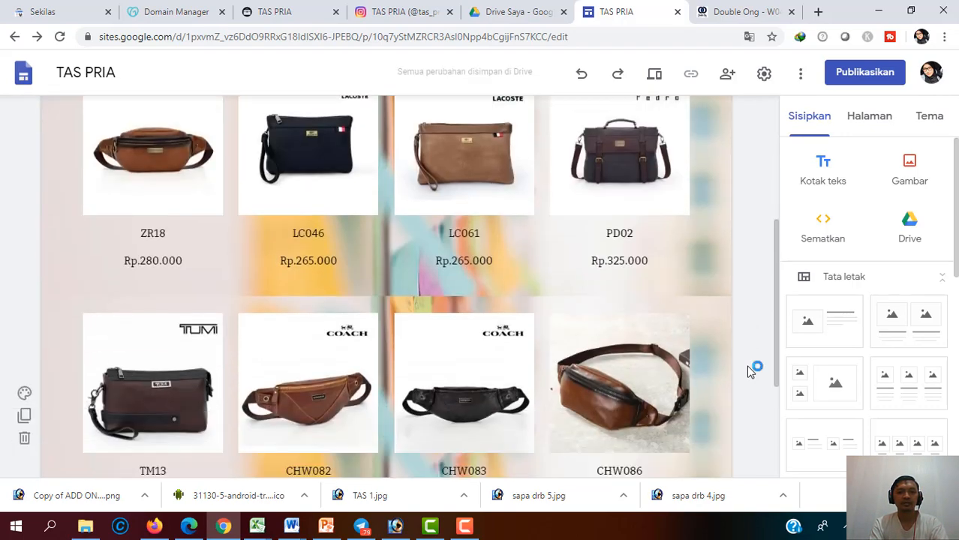
{"action": "scroll", "coordinate": [748, 372], "scroll_direction": "up", "scroll_amount": 5}
{"action": "scroll", "coordinate": [748, 372], "scroll_direction": "down", "scroll_amount": 5}
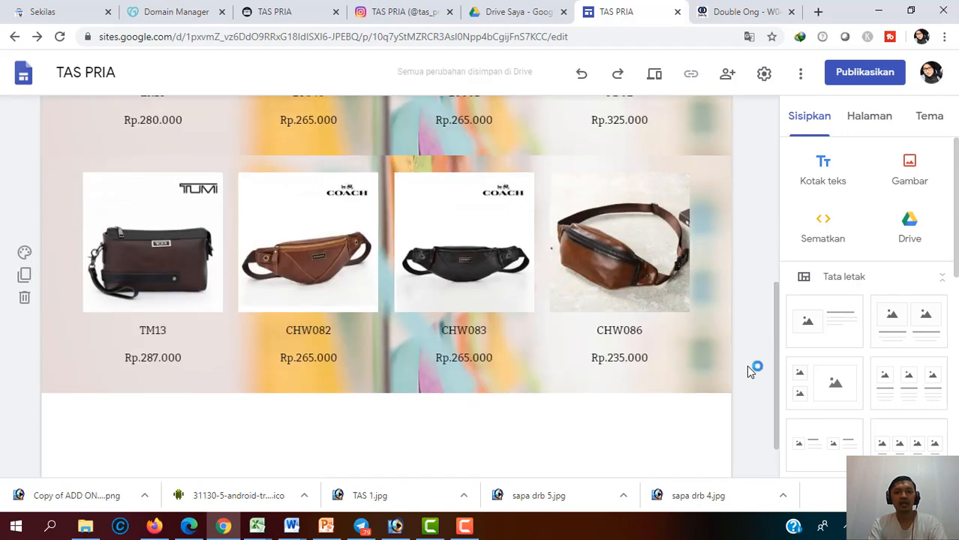
{"action": "scroll", "coordinate": [750, 372], "scroll_direction": "up", "scroll_amount": 6}
{"action": "scroll", "coordinate": [749, 373], "scroll_direction": "down", "scroll_amount": 5}
{"action": "scroll", "coordinate": [746, 372], "scroll_direction": "down", "scroll_amount": 2}
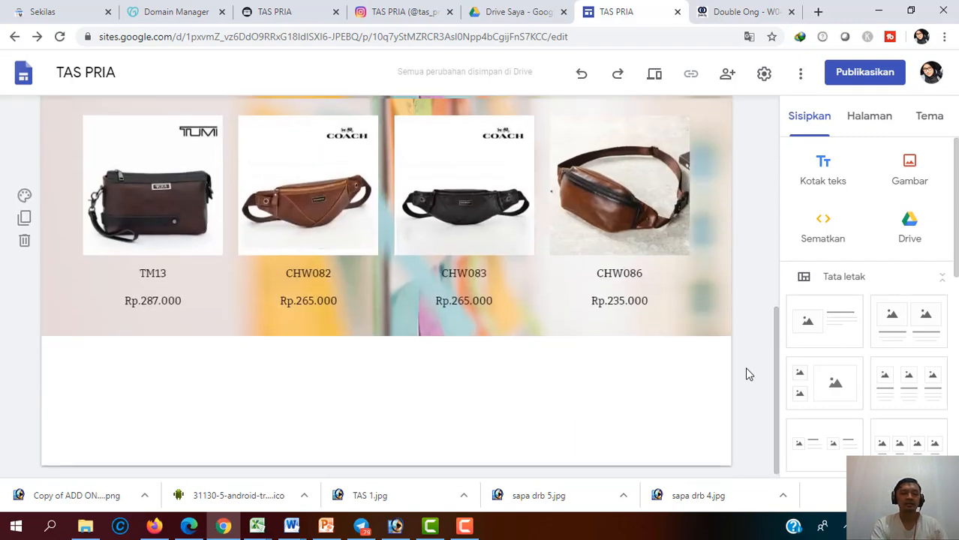
{"action": "scroll", "coordinate": [745, 372], "scroll_direction": "up", "scroll_amount": 6}
{"action": "scroll", "coordinate": [745, 372], "scroll_direction": "down", "scroll_amount": 3}
{"action": "left_click", "coordinate": [254, 233]}
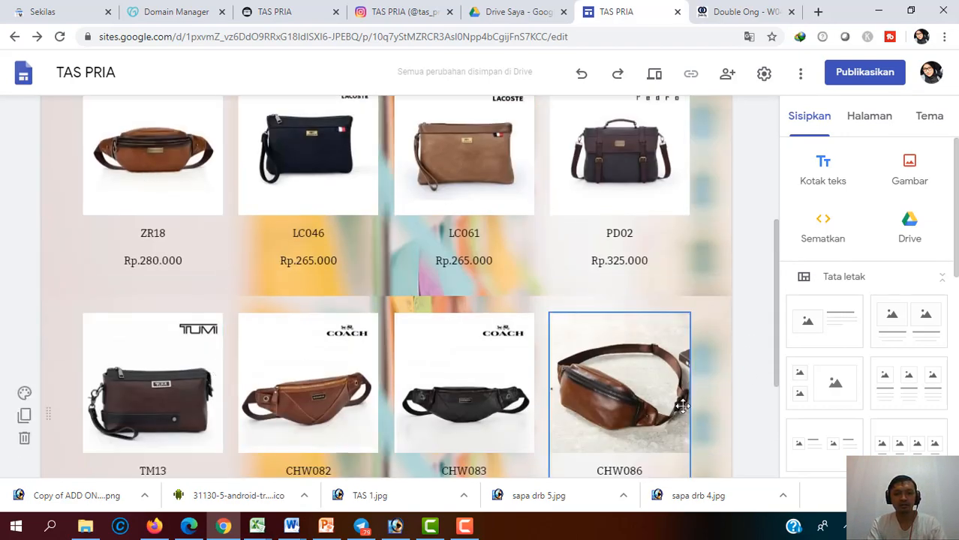
{"action": "scroll", "coordinate": [518, 422], "scroll_direction": "down", "scroll_amount": 3}
{"action": "scroll", "coordinate": [498, 418], "scroll_direction": "up", "scroll_amount": 4}
{"action": "scroll", "coordinate": [499, 418], "scroll_direction": "down", "scroll_amount": 2}
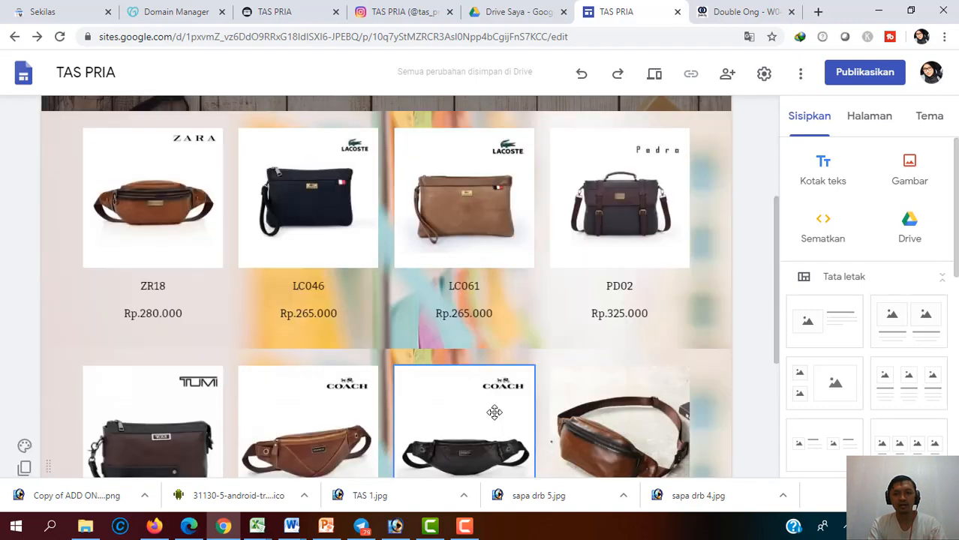
{"action": "scroll", "coordinate": [495, 409], "scroll_direction": "up", "scroll_amount": 4}
{"action": "scroll", "coordinate": [492, 402], "scroll_direction": "down", "scroll_amount": 6}
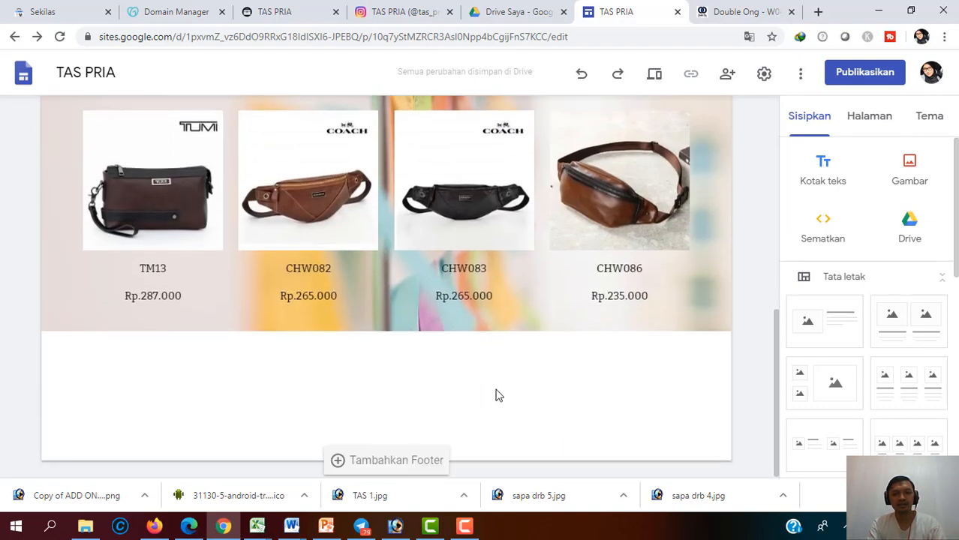
{"action": "scroll", "coordinate": [497, 394], "scroll_direction": "up", "scroll_amount": 5}
{"action": "scroll", "coordinate": [505, 386], "scroll_direction": "down", "scroll_amount": 5}
{"action": "scroll", "coordinate": [502, 387], "scroll_direction": "down", "scroll_amount": 1}
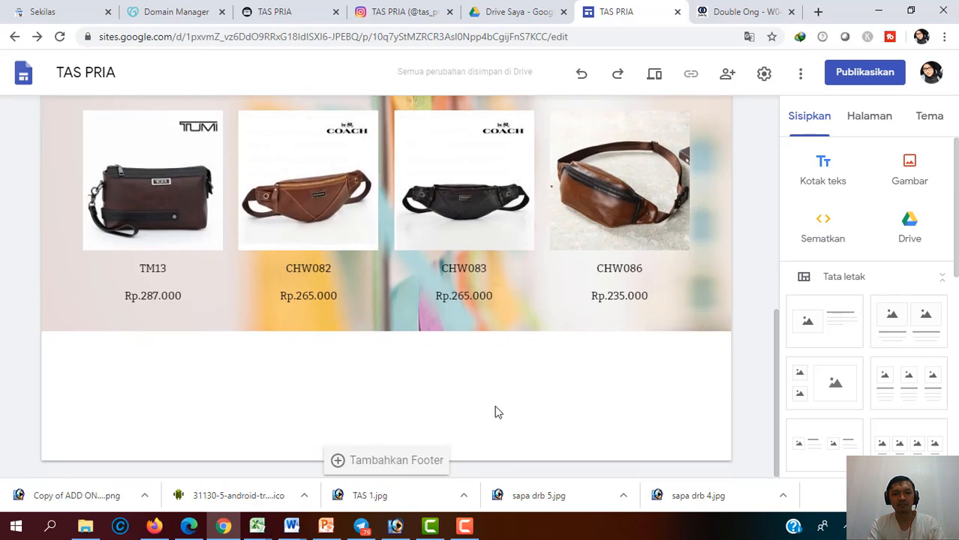
Add a footer to the site containing the text "Copyright TAS PRIA 2020"
{"action": "left_click", "coordinate": [382, 462]}
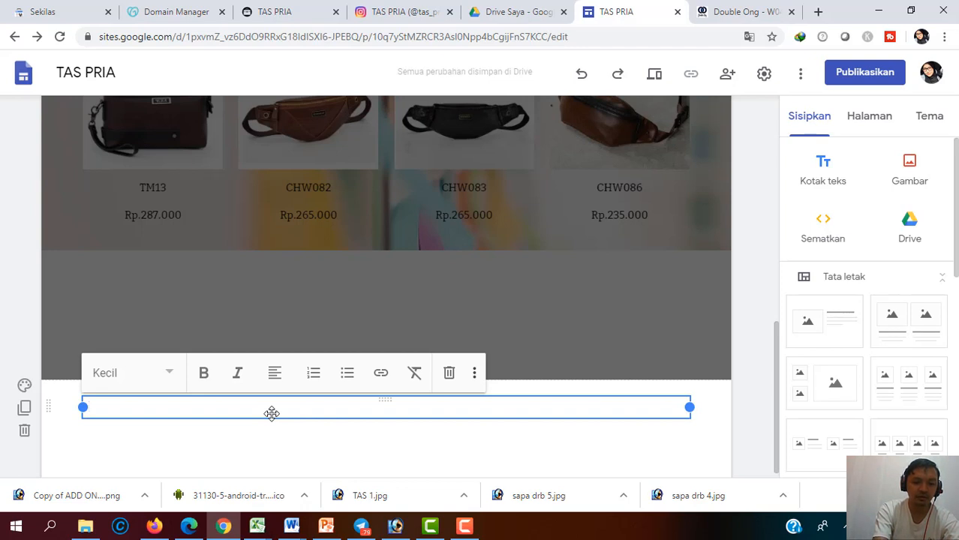
{"action": "type", "text": "Copy"}
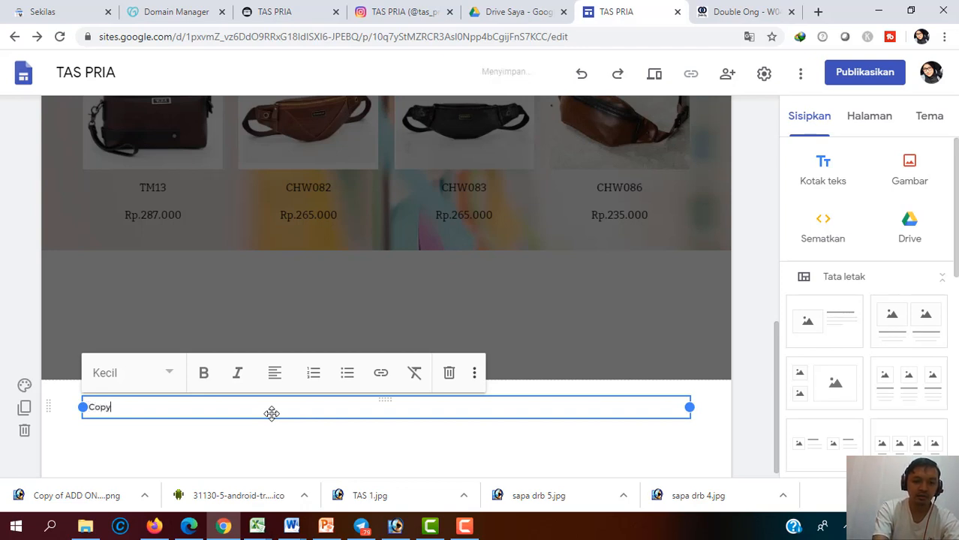
{"action": "type", "text": "right"}
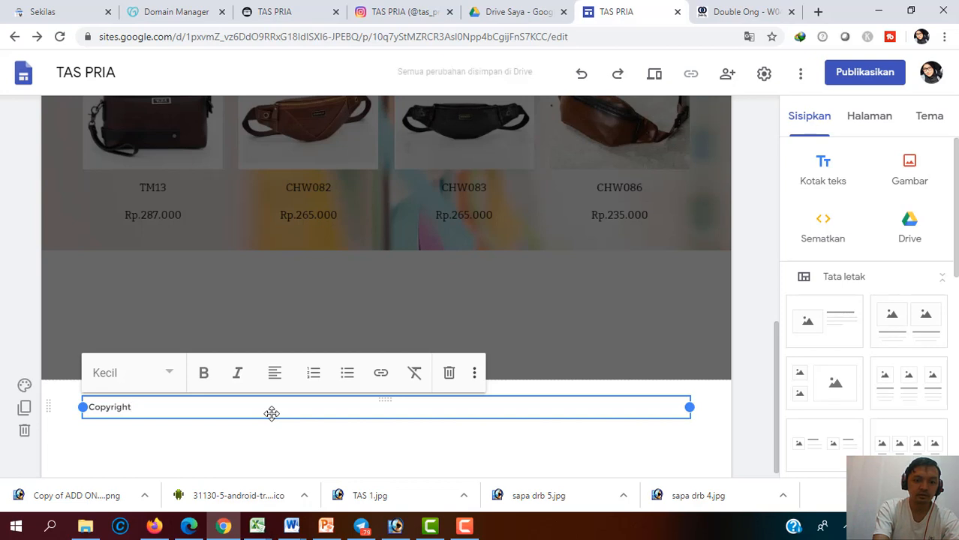
{"action": "type", "text": " TAS"}
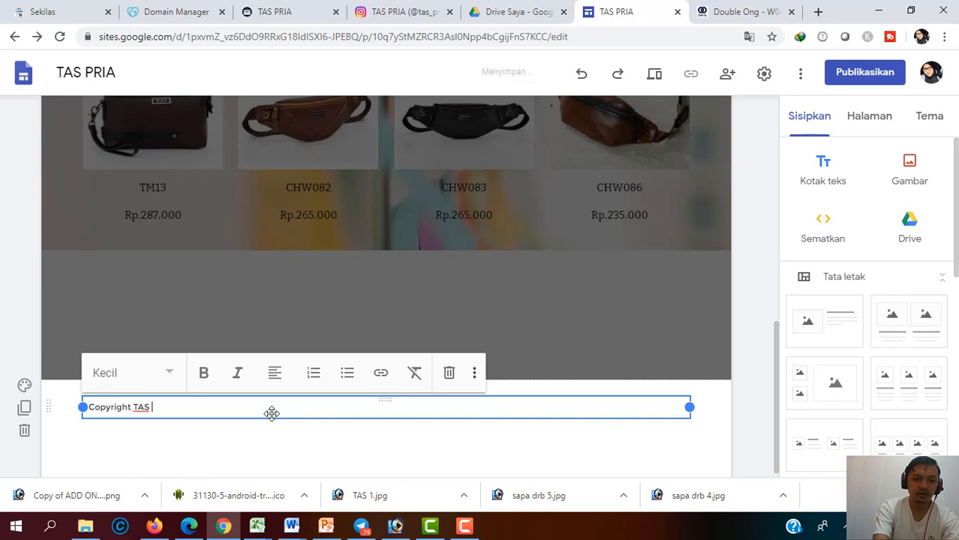
{"action": "type", "text": " PRI"}
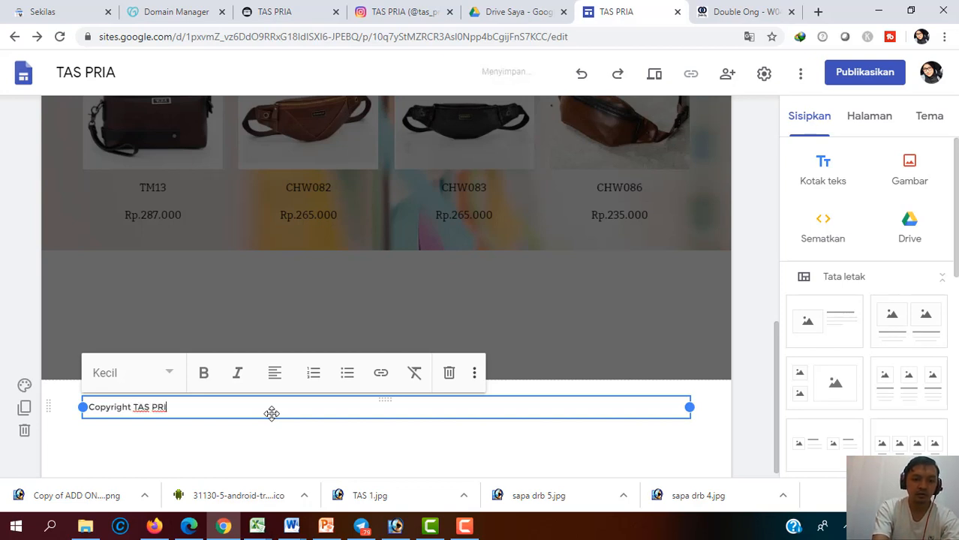
{"action": "type", "text": "A 2020"}
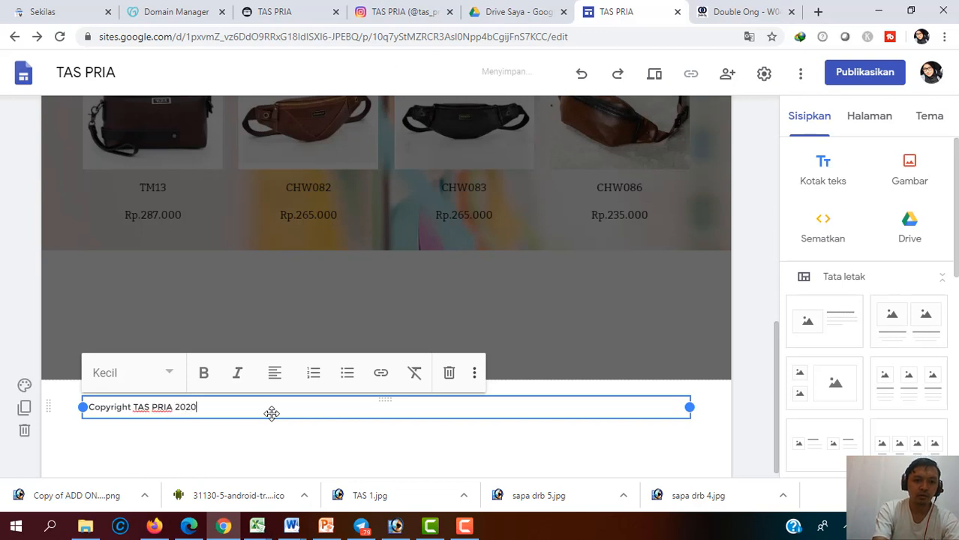
{"action": "left_click", "coordinate": [255, 461]}
Centre-align the copyright text in the footer
{"action": "left_click", "coordinate": [199, 407]}
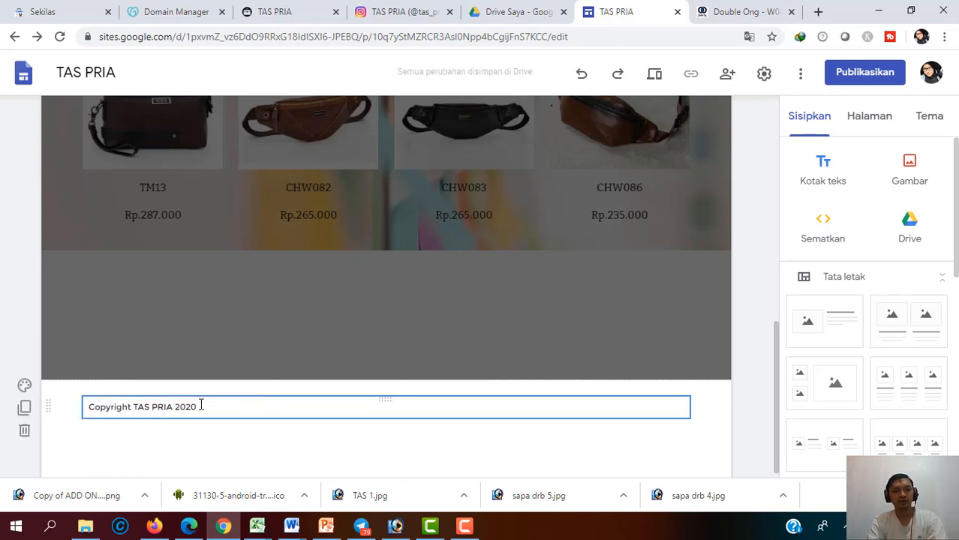
{"action": "left_click_drag", "start_coordinate": [200, 406], "coordinate": [115, 406]}
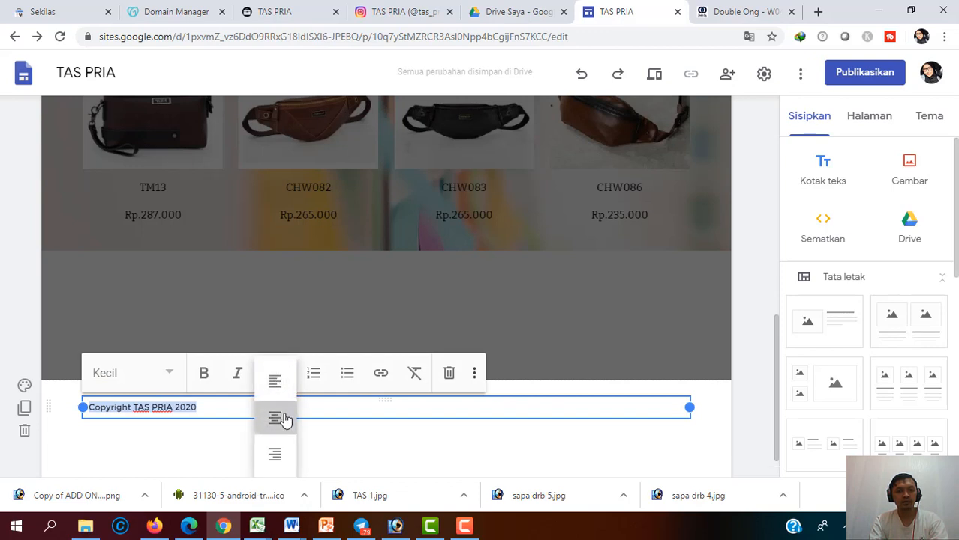
{"action": "left_click", "coordinate": [280, 418]}
{"action": "left_click", "coordinate": [134, 453]}
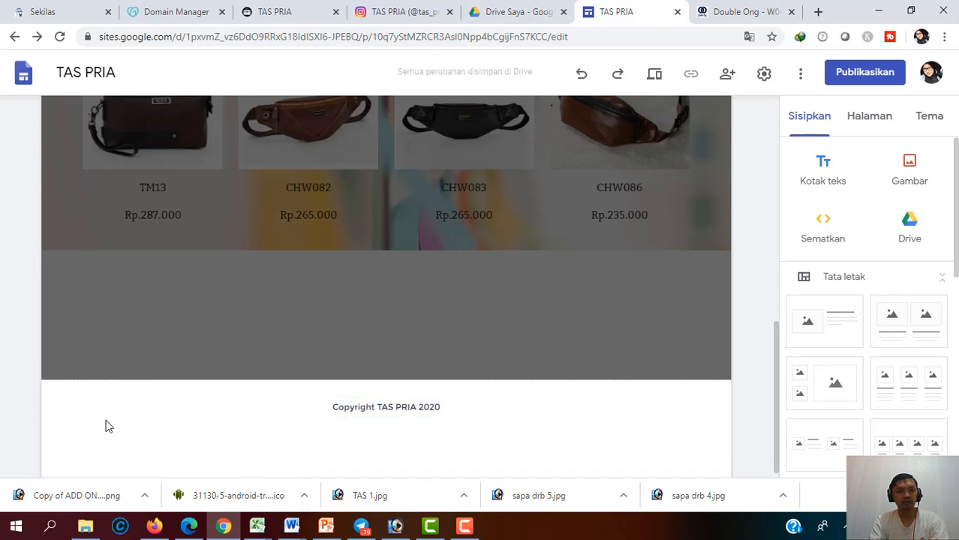
Set the footer section's background to the same colourful ribbon image from the gallery
{"action": "left_click", "coordinate": [25, 387]}
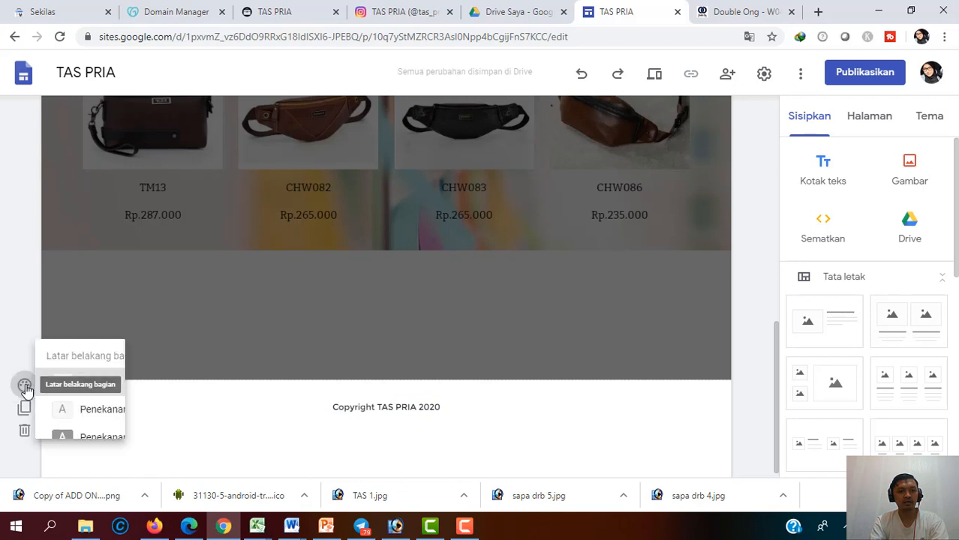
{"action": "mouse_move", "coordinate": [129, 446]}
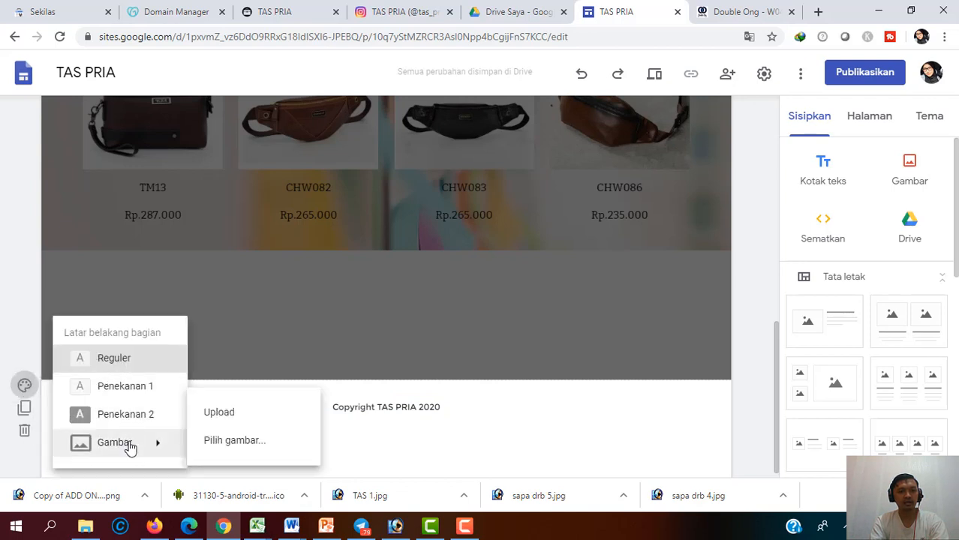
{"action": "left_click", "coordinate": [242, 443]}
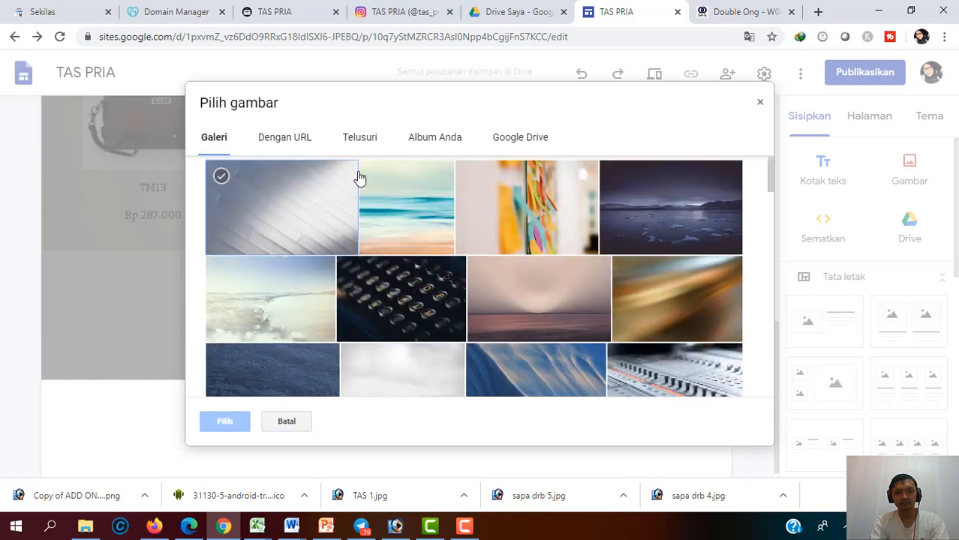
{"action": "left_click", "coordinate": [525, 202]}
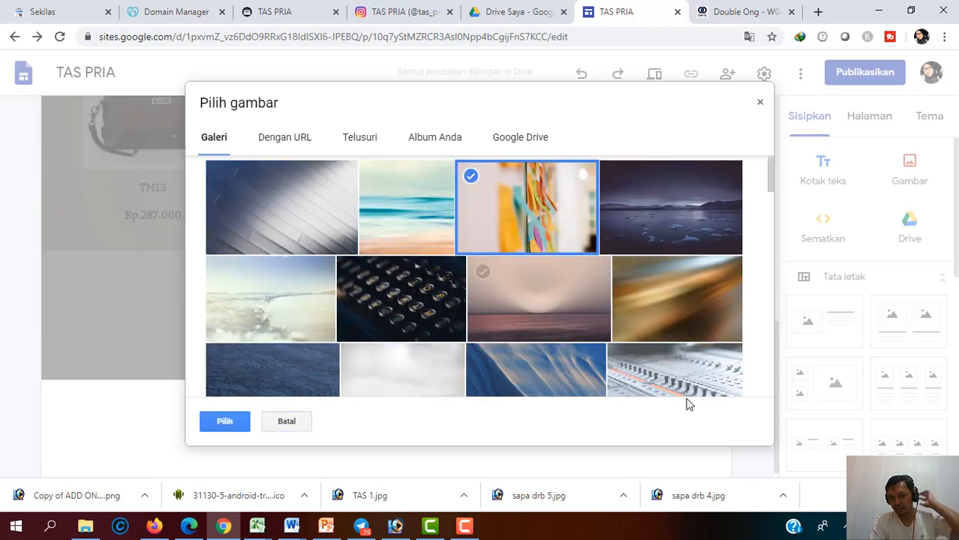
{"action": "left_click", "coordinate": [235, 425]}
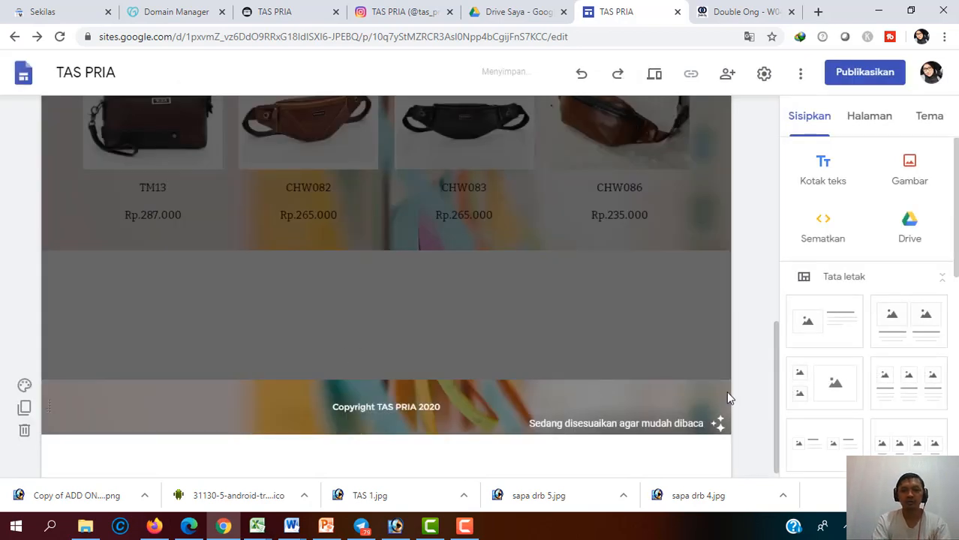
Examine the whole home page, from the header banner and product rows down to the new footer
{"action": "scroll", "coordinate": [677, 402], "scroll_direction": "up", "scroll_amount": 15}
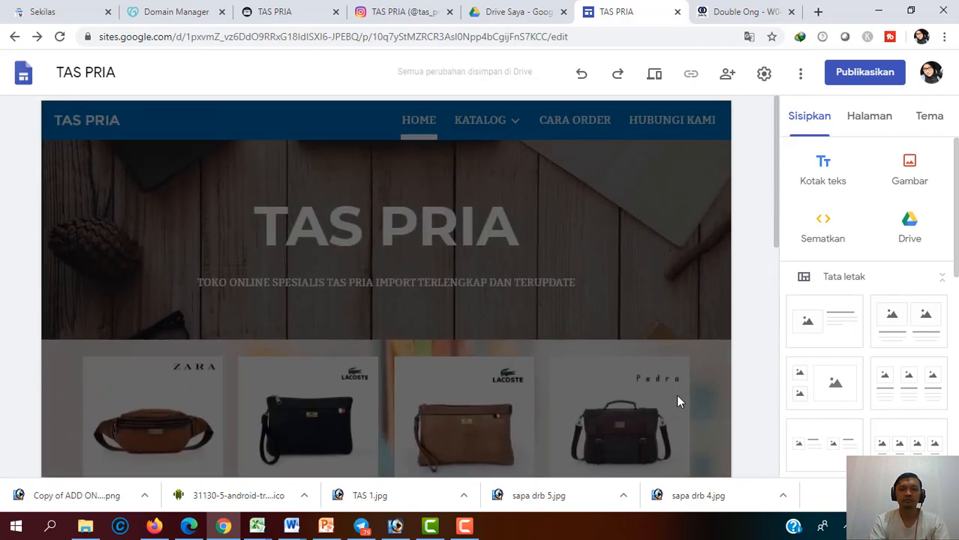
{"action": "scroll", "coordinate": [701, 341], "scroll_direction": "down", "scroll_amount": 15}
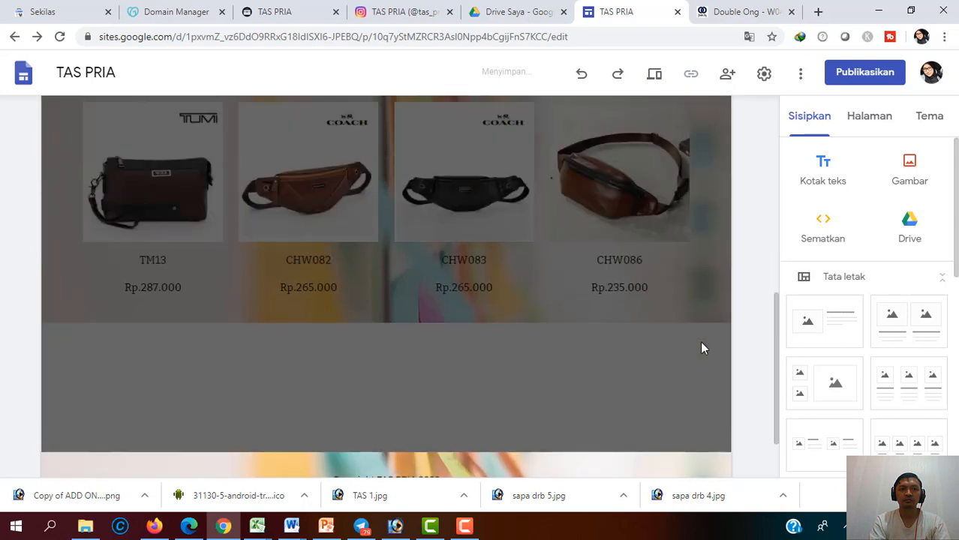
{"action": "scroll", "coordinate": [701, 341], "scroll_direction": "up", "scroll_amount": 12}
{"action": "scroll", "coordinate": [700, 340], "scroll_direction": "down", "scroll_amount": 5}
{"action": "scroll", "coordinate": [700, 341], "scroll_direction": "up", "scroll_amount": 6}
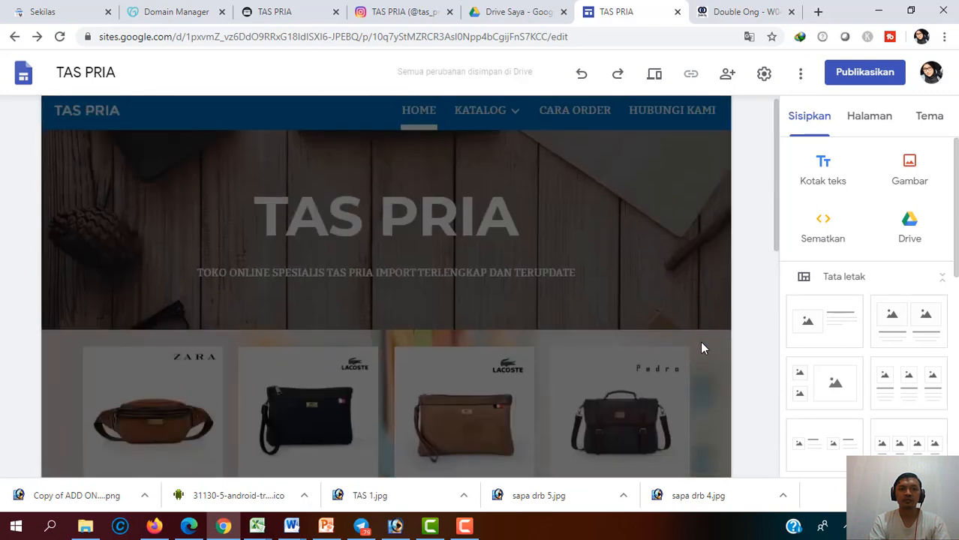
{"action": "scroll", "coordinate": [700, 340], "scroll_direction": "down", "scroll_amount": 7}
{"action": "scroll", "coordinate": [702, 343], "scroll_direction": "up", "scroll_amount": 6}
{"action": "scroll", "coordinate": [701, 345], "scroll_direction": "down", "scroll_amount": 6}
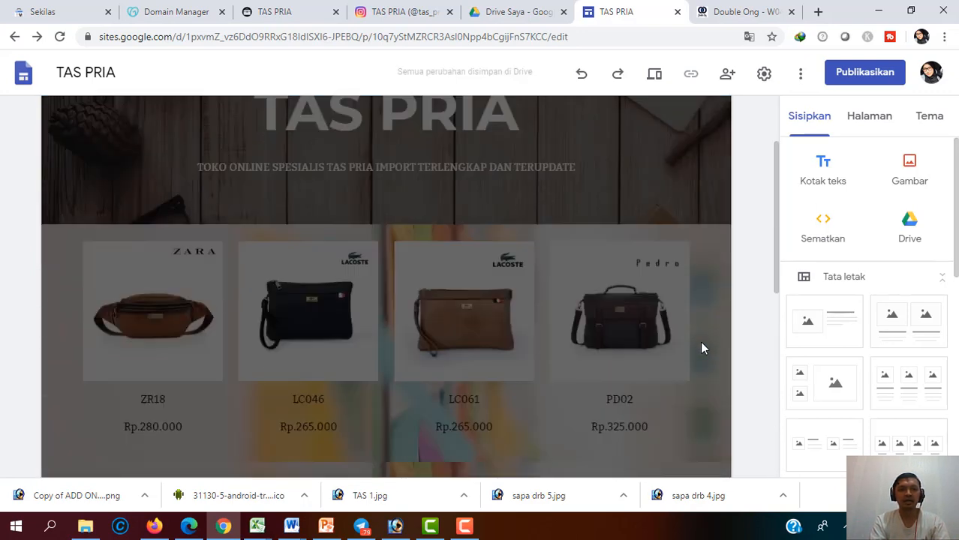
{"action": "scroll", "coordinate": [697, 350], "scroll_direction": "down", "scroll_amount": 4}
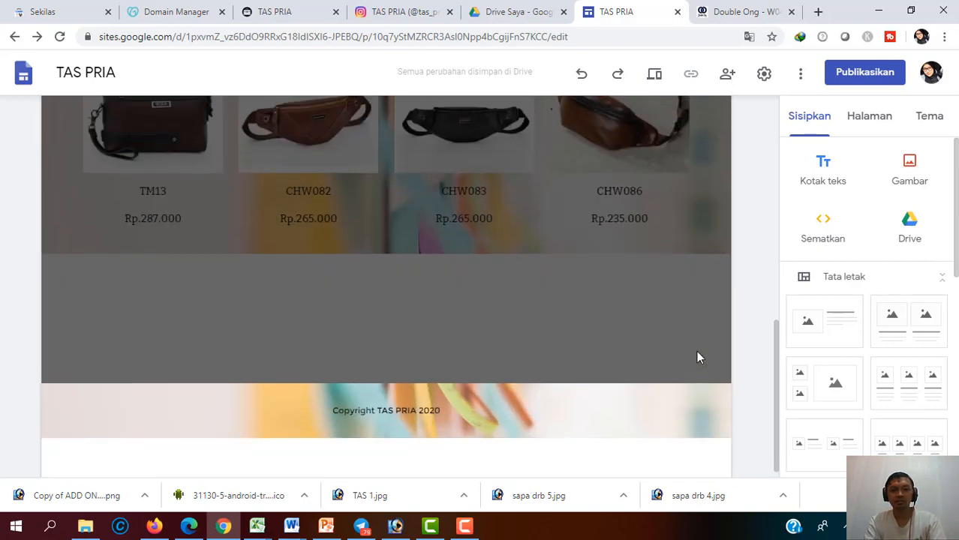
{"action": "scroll", "coordinate": [696, 351], "scroll_direction": "up", "scroll_amount": 8}
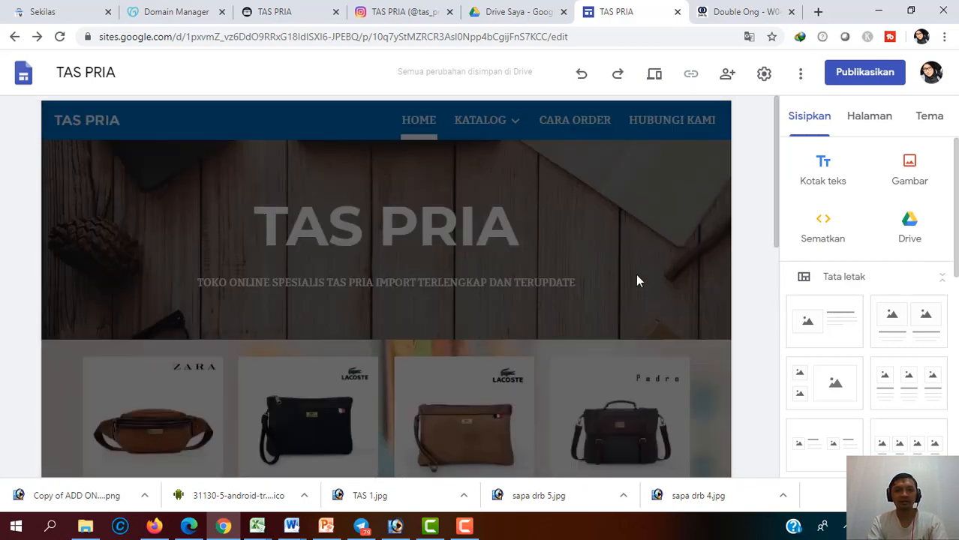
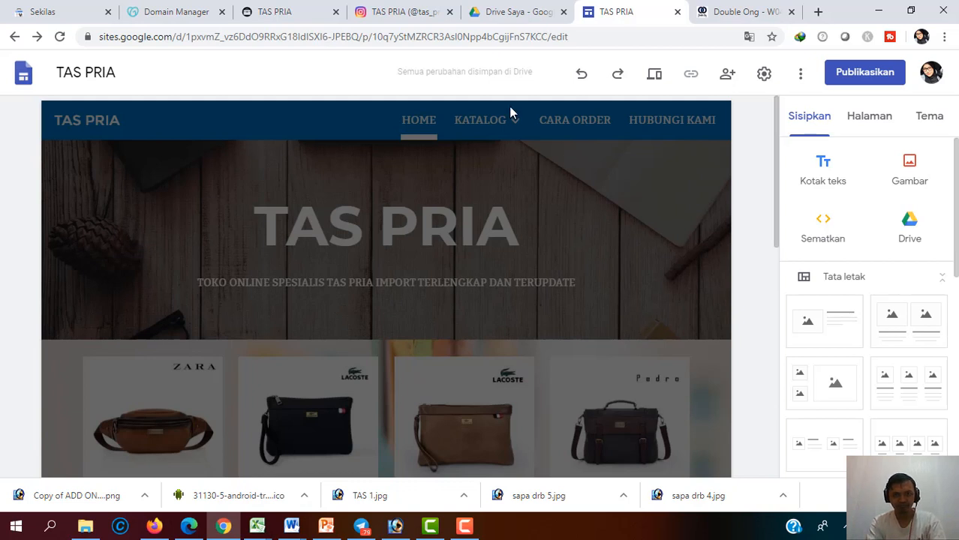
Start a favicon upload in the site's brand image settings and browse to the Desktop folder
{"action": "left_click", "coordinate": [765, 76]}
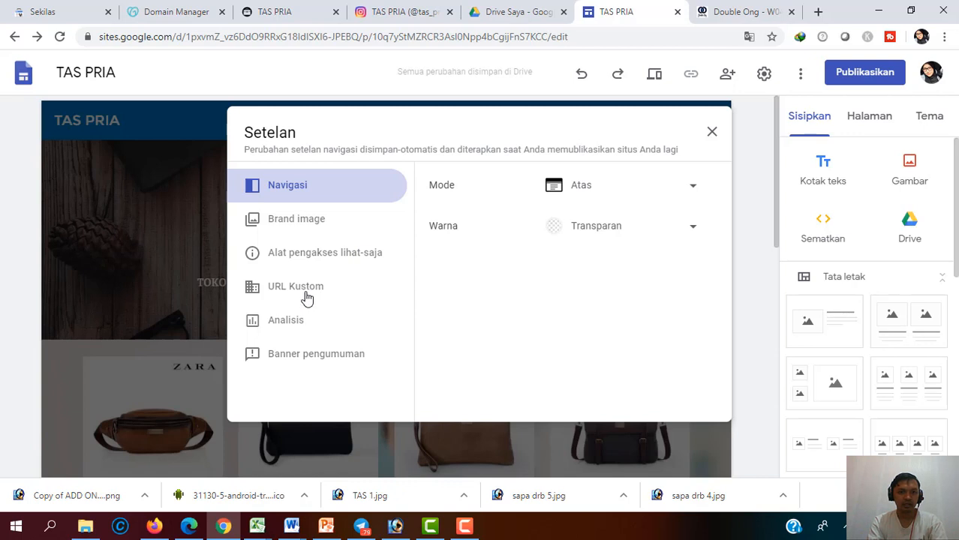
{"action": "left_click", "coordinate": [303, 221]}
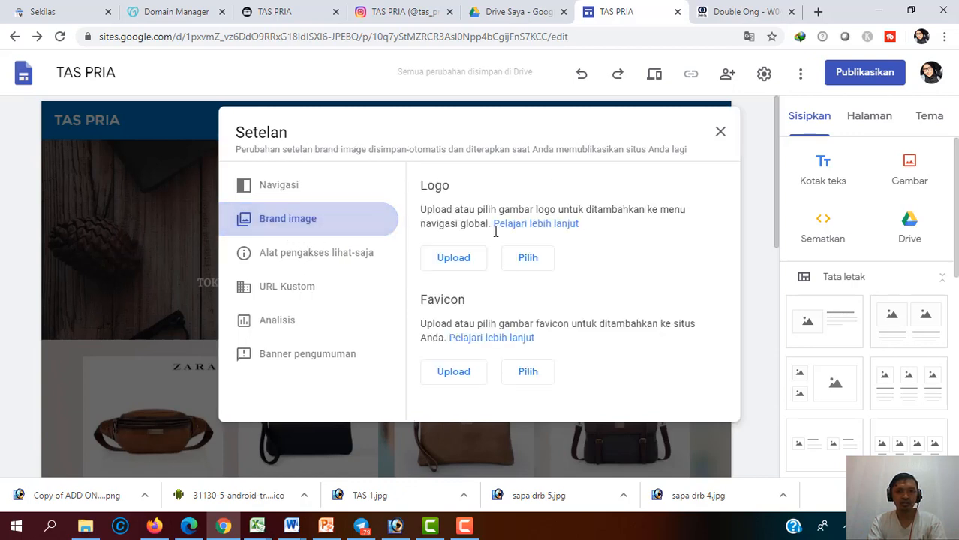
{"action": "left_click", "coordinate": [454, 372]}
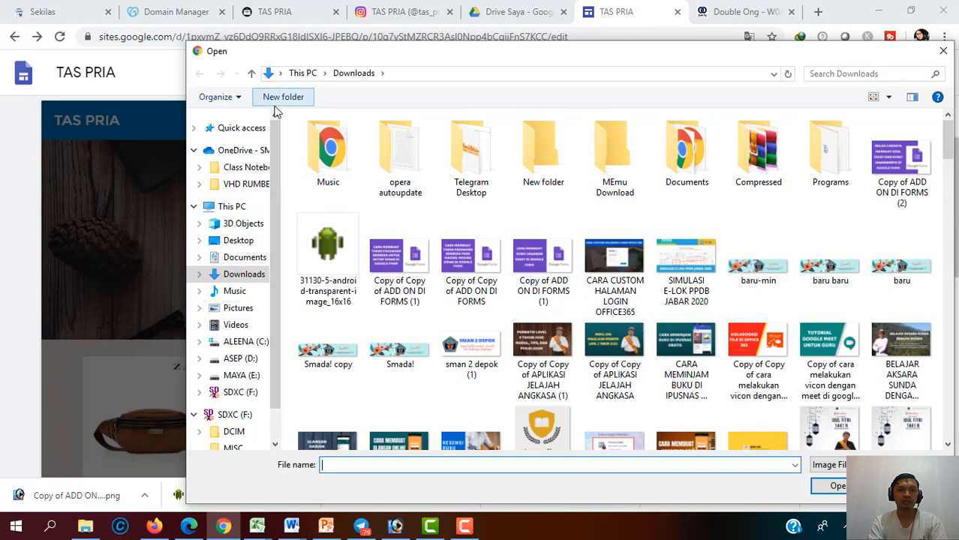
{"action": "left_click", "coordinate": [280, 73]}
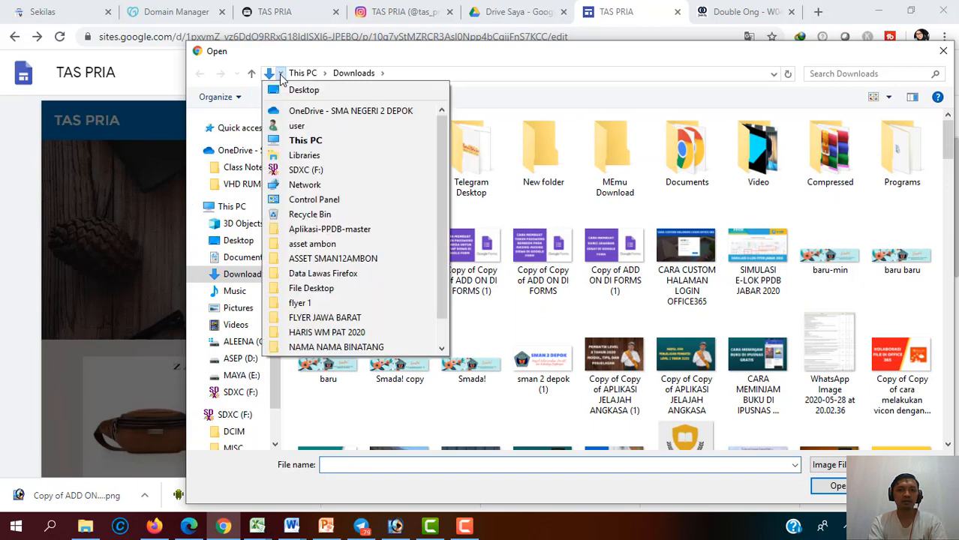
{"action": "left_click", "coordinate": [280, 89]}
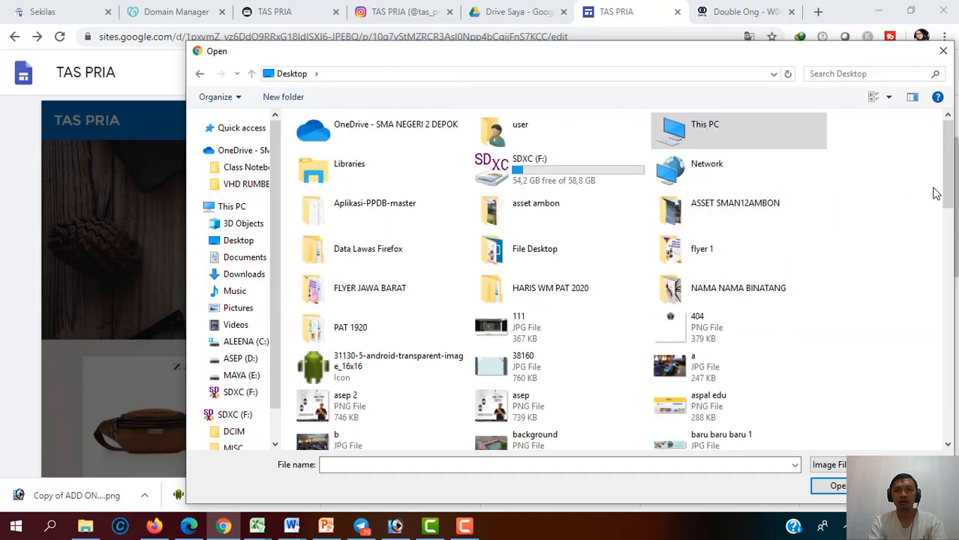
{"action": "mouse_move", "coordinate": [943, 184]}
{"action": "left_mouse_down"}
{"action": "mouse_move", "coordinate": [954, 205]}
{"action": "mouse_move", "coordinate": [953, 432]}
{"action": "mouse_move", "coordinate": [951, 206]}
{"action": "mouse_move", "coordinate": [949, 194]}
{"action": "mouse_move", "coordinate": [925, 186]}
{"action": "left_mouse_up"}
Switch to Adobe Photoshop, save the briefcase icon to the Desktop as a PNG named "icon tas 2" without interlacing, and return to the browser
{"action": "left_click", "coordinate": [395, 526]}
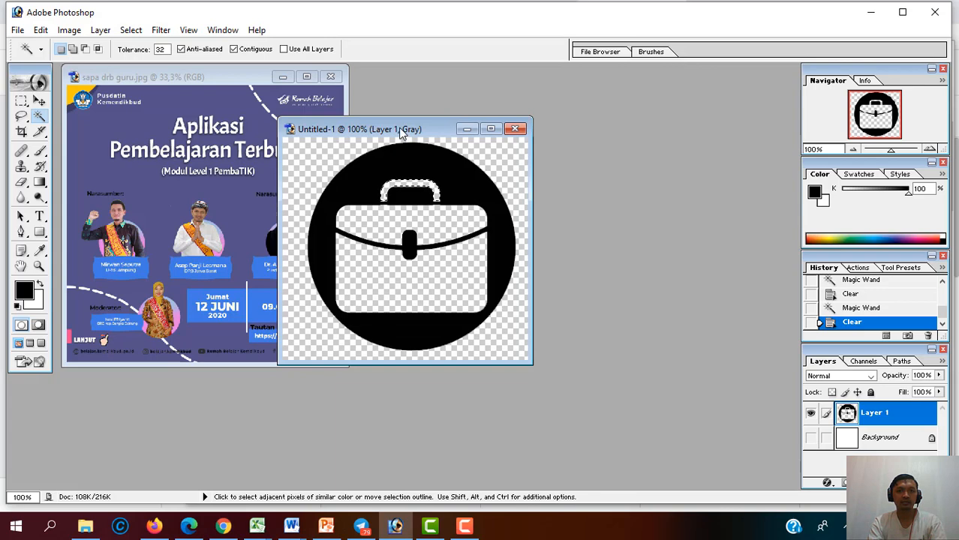
{"action": "left_click", "coordinate": [17, 30]}
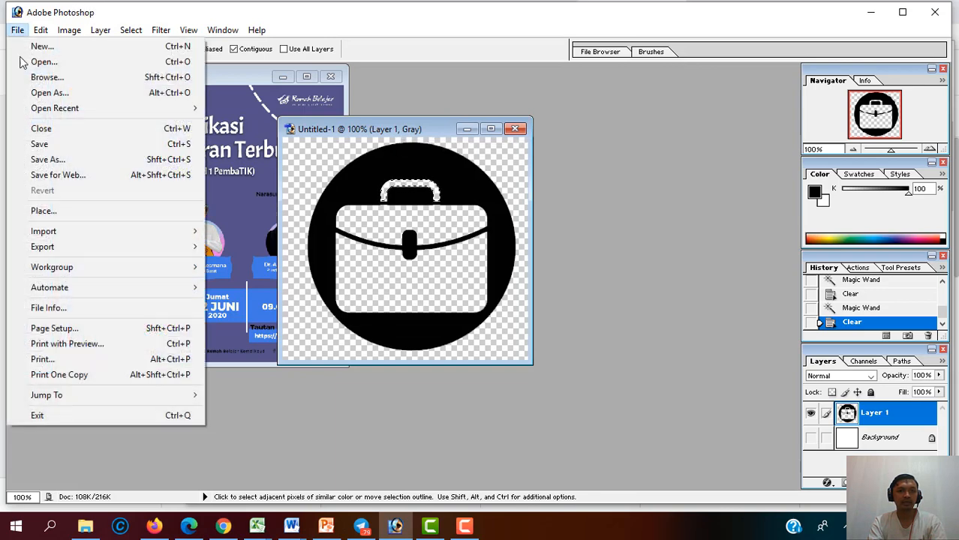
{"action": "left_click", "coordinate": [46, 162]}
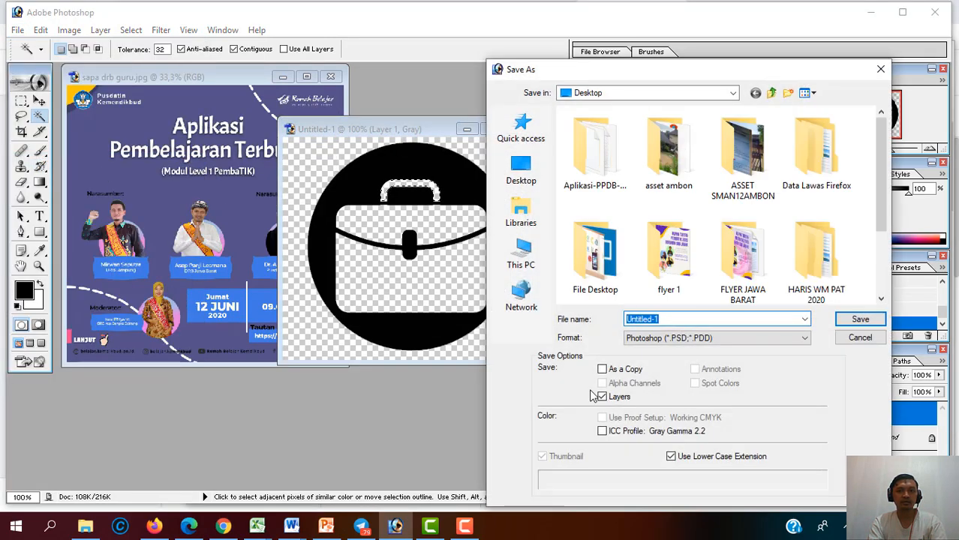
{"action": "left_click", "coordinate": [677, 342]}
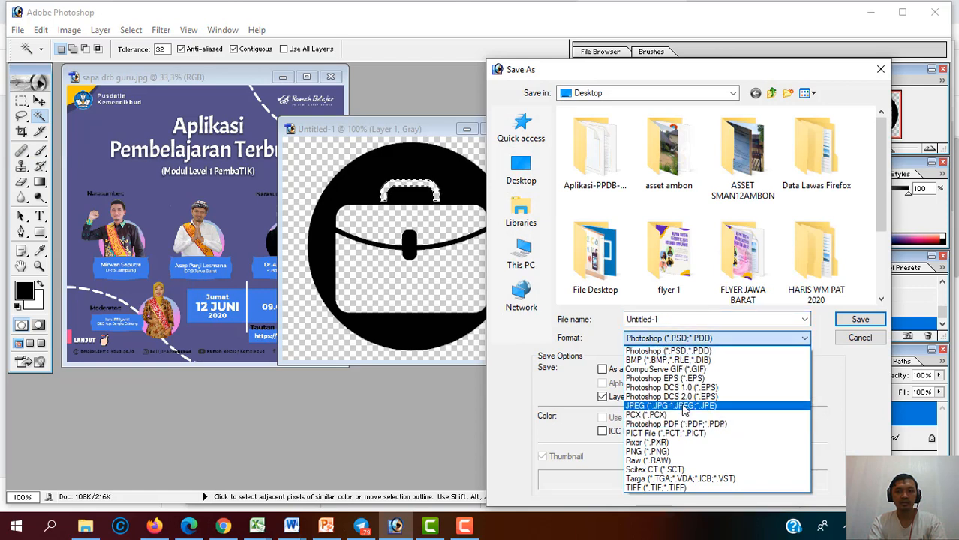
{"action": "left_click", "coordinate": [647, 451]}
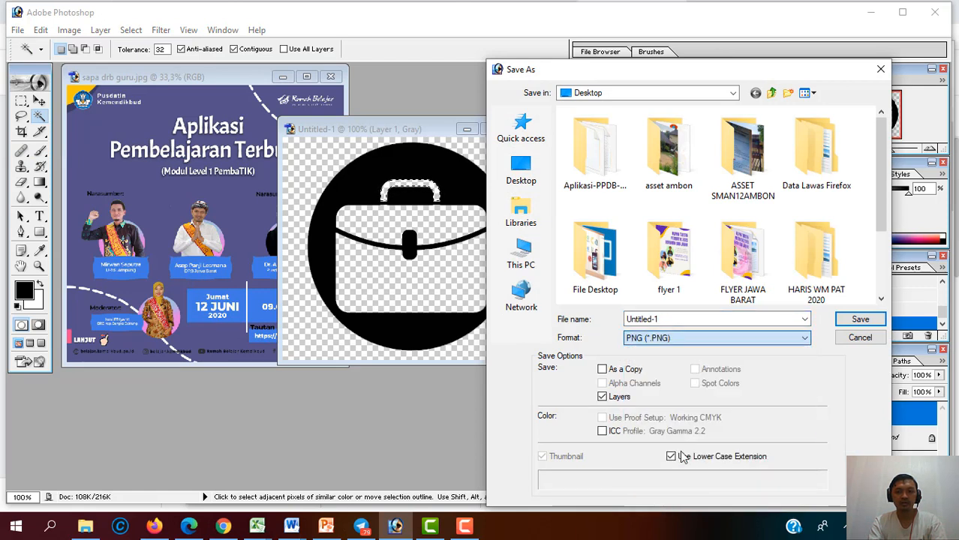
{"action": "left_click", "coordinate": [659, 320]}
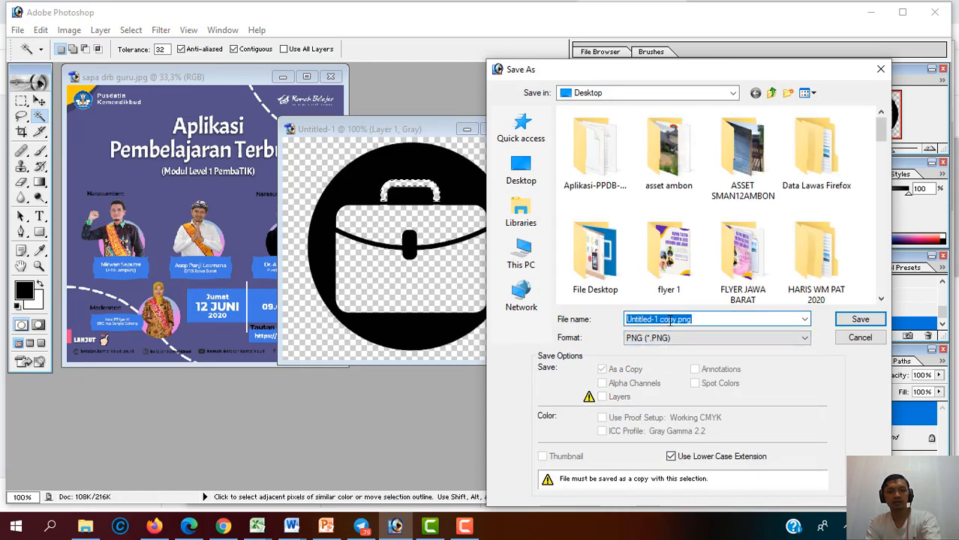
{"action": "type", "text": "ic"}
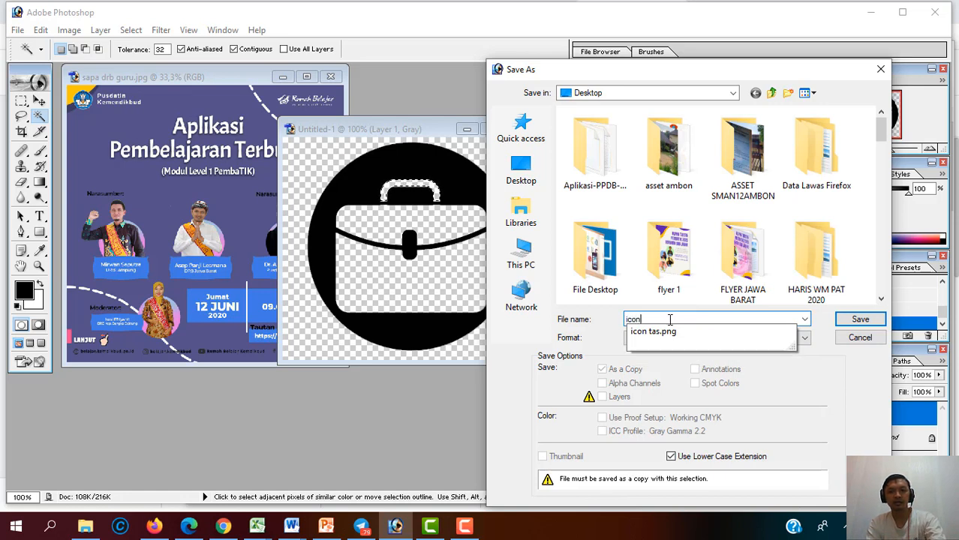
{"action": "type", "text": "on "}
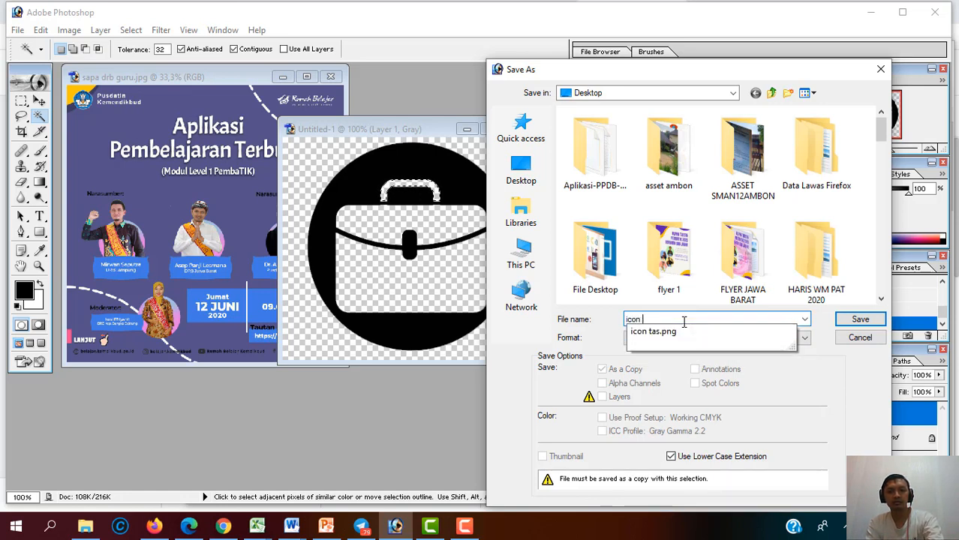
{"action": "type", "text": "tas"}
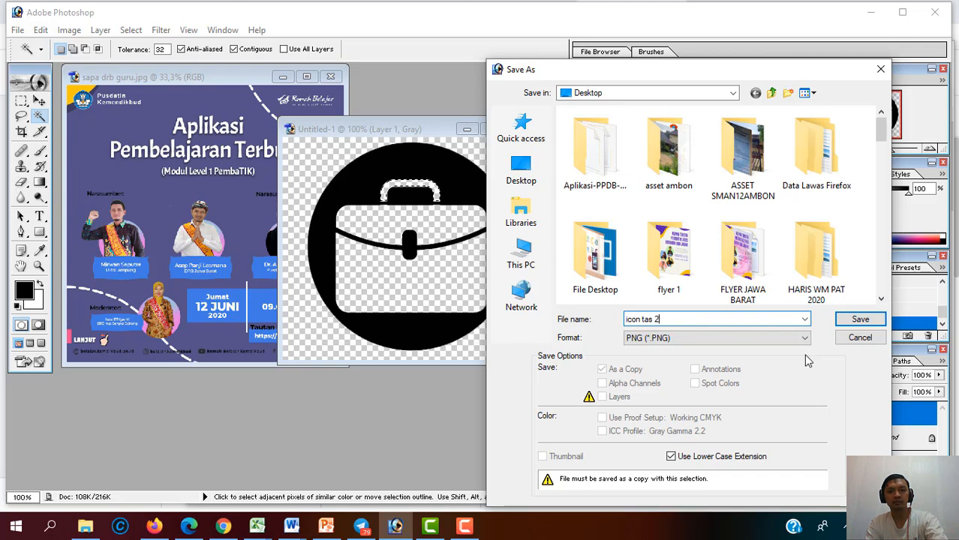
{"action": "type", "text": " 2"}
{"action": "left_click", "coordinate": [859, 319]}
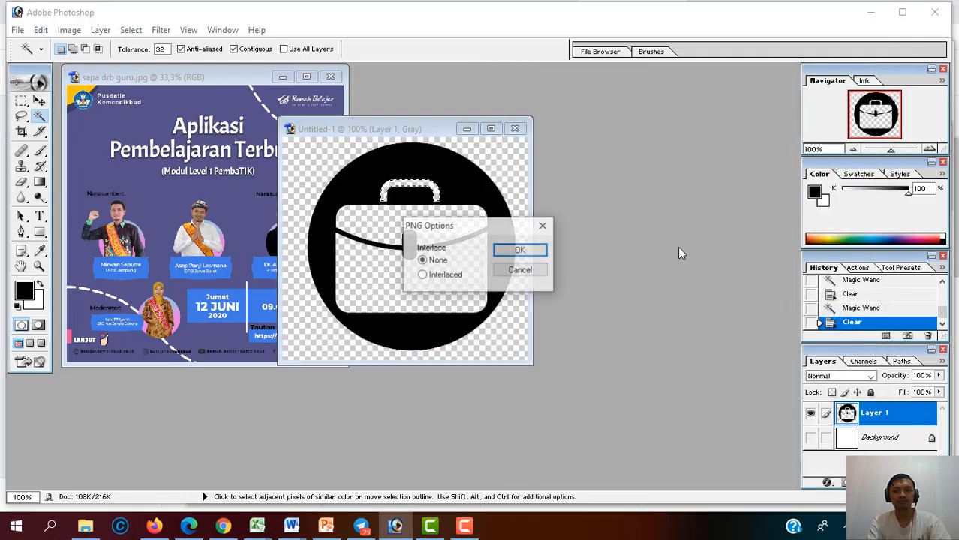
{"action": "left_click", "coordinate": [520, 252]}
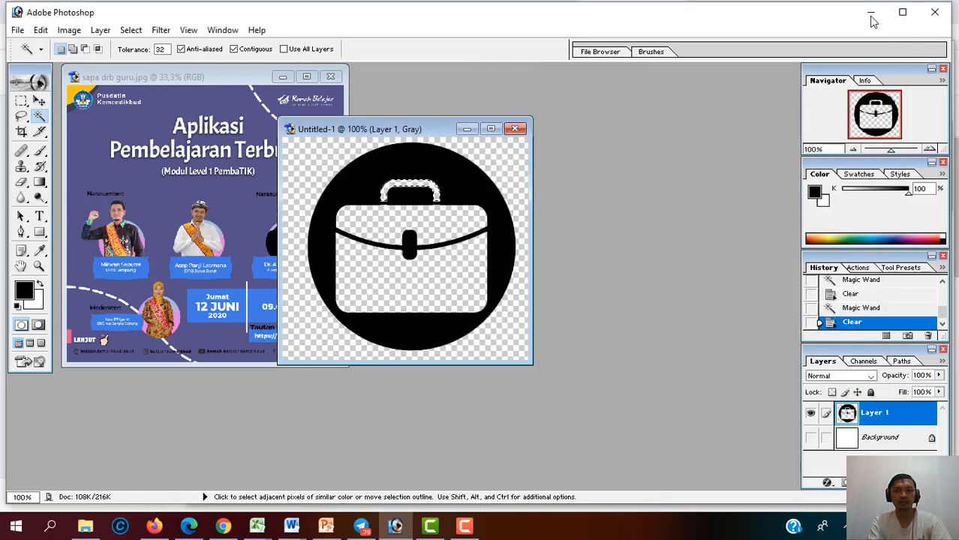
{"action": "left_click", "coordinate": [871, 14]}
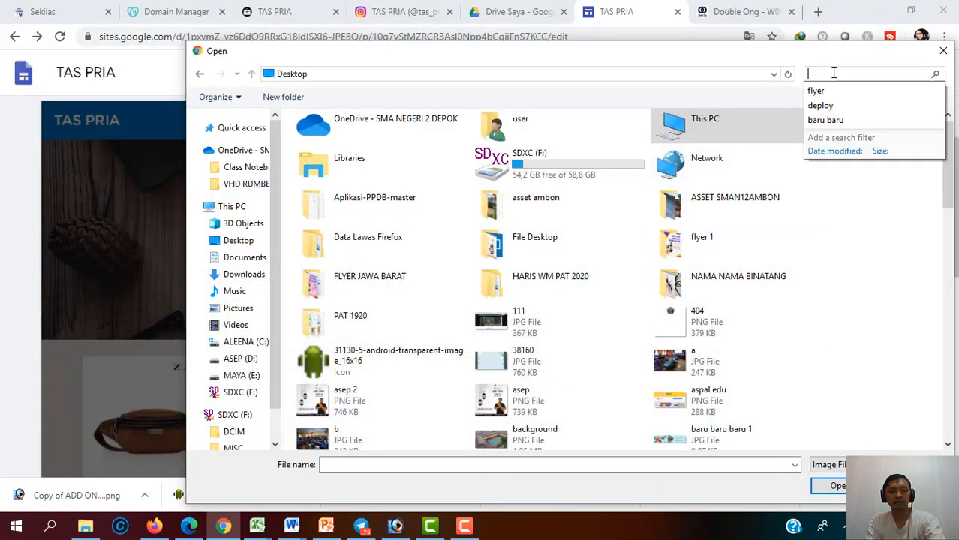
{"action": "type", "text": "ic"}
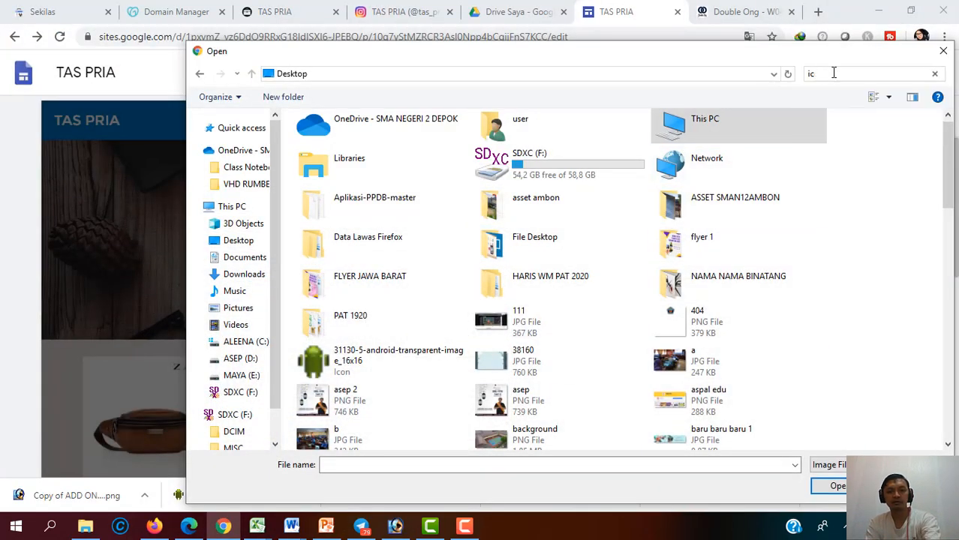
{"action": "type", "text": "on"}
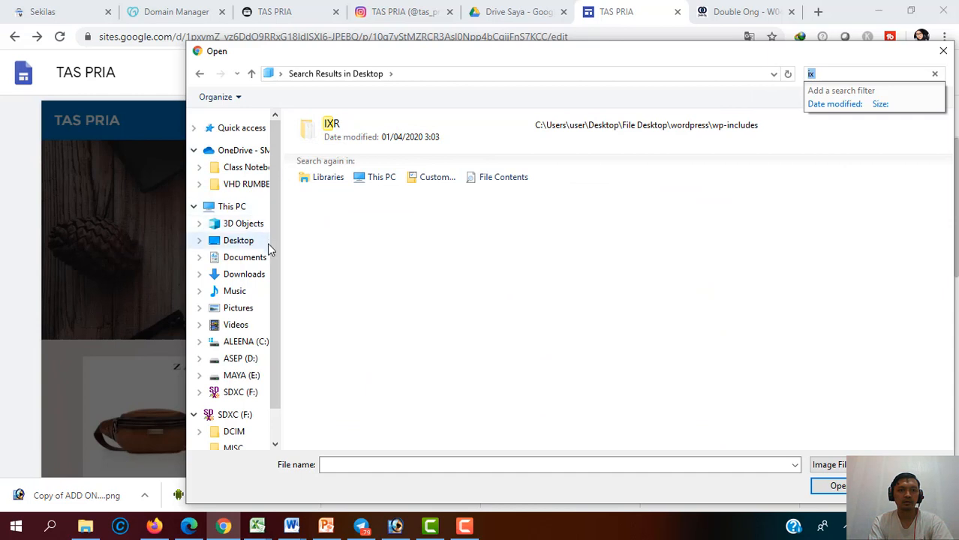
{"action": "left_click", "coordinate": [279, 75]}
{"action": "left_click", "coordinate": [285, 91]}
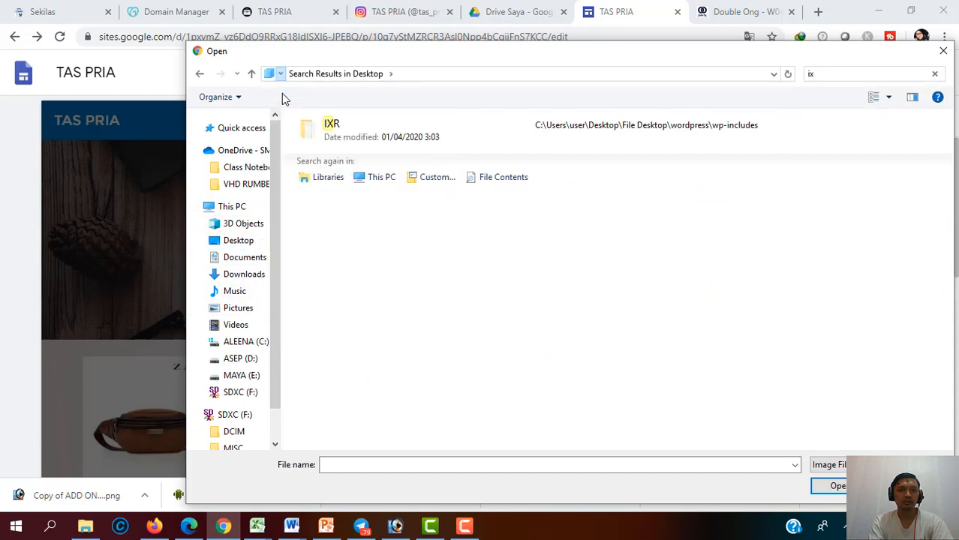
Search the Desktop for "icon", upload the "icon tas 2" image as the site's favicon, and close the settings
{"action": "left_click", "coordinate": [862, 78]}
{"action": "type", "text": "ic"}
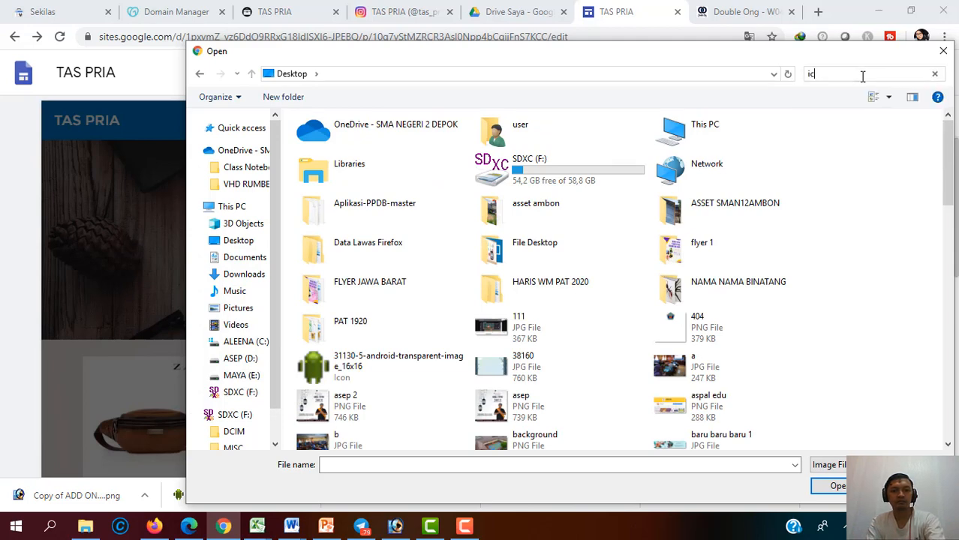
{"action": "type", "text": "on"}
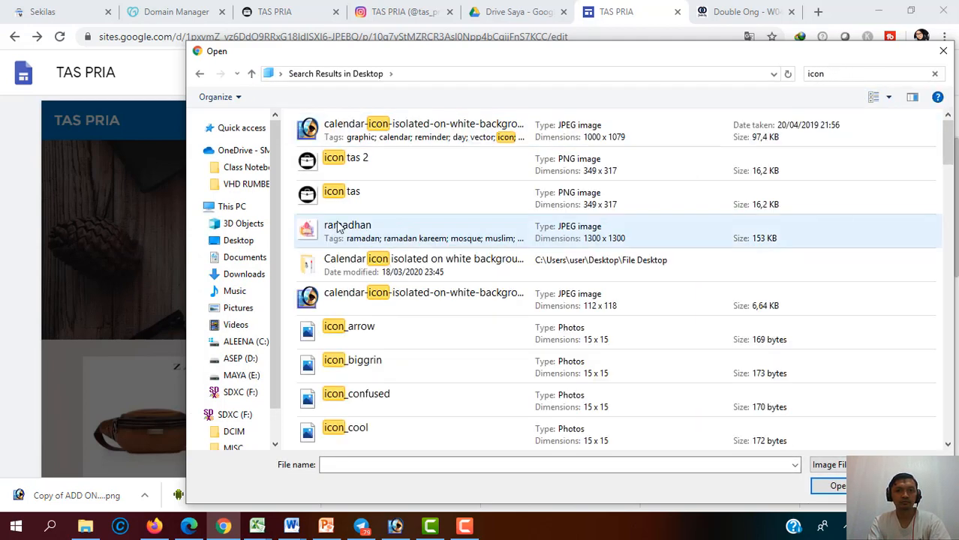
{"action": "left_click", "coordinate": [356, 166]}
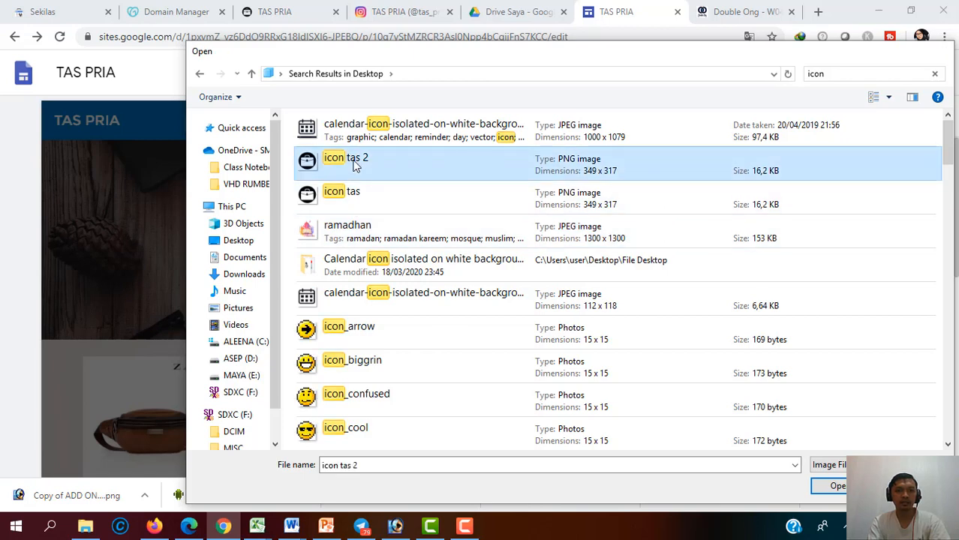
{"action": "double_click", "coordinate": [356, 166]}
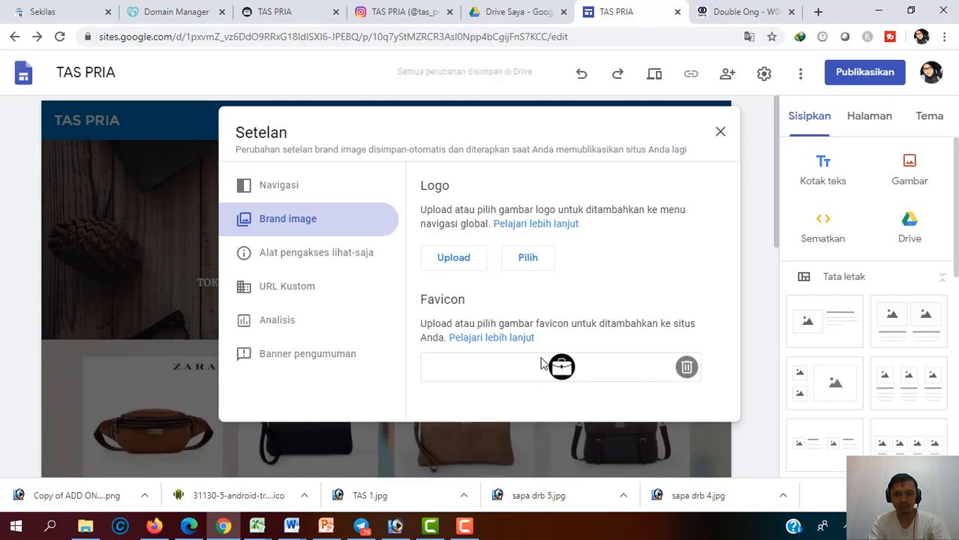
{"action": "left_click", "coordinate": [720, 132]}
{"action": "scroll", "coordinate": [492, 177], "scroll_direction": "down", "scroll_amount": 2}
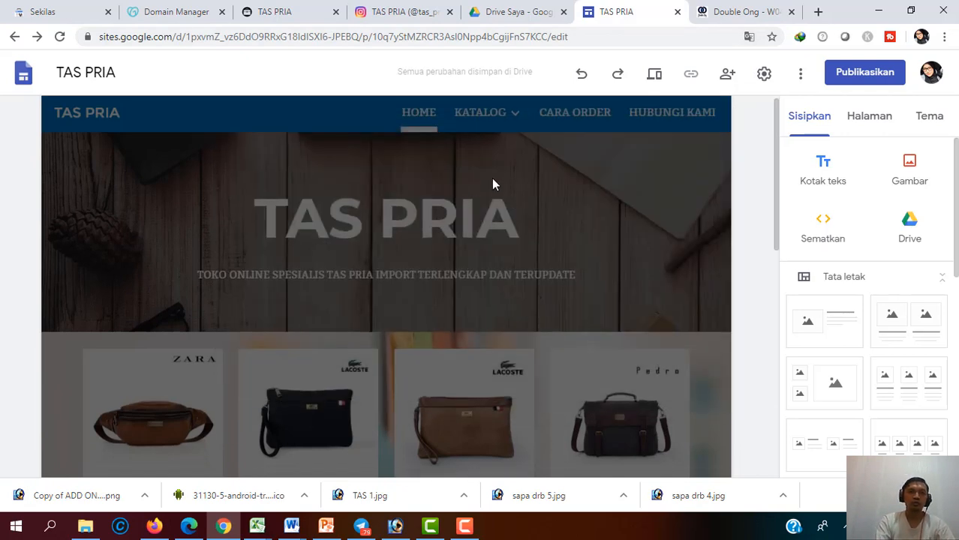
{"action": "scroll", "coordinate": [518, 165], "scroll_direction": "up", "scroll_amount": 2}
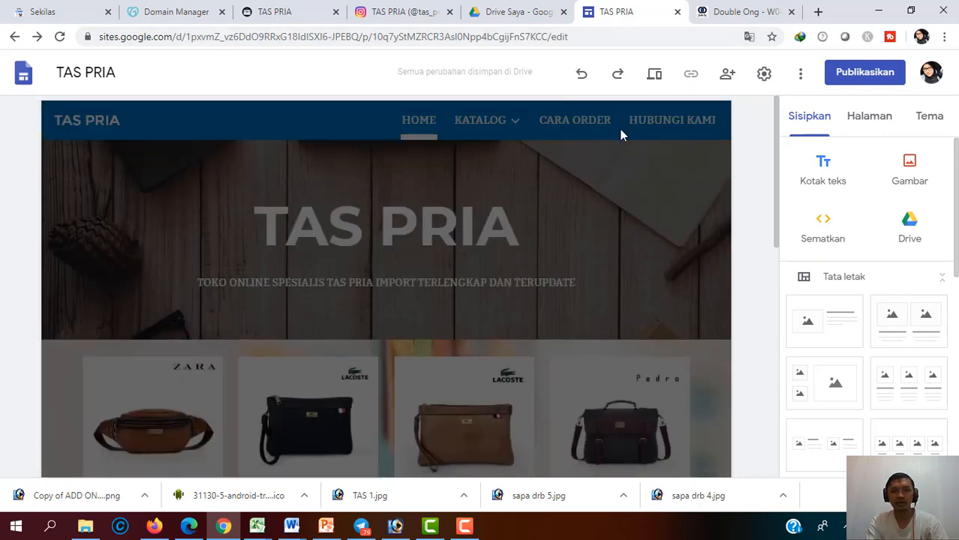
{"action": "scroll", "coordinate": [419, 135], "scroll_direction": "down", "scroll_amount": 3}
{"action": "scroll", "coordinate": [415, 138], "scroll_direction": "up", "scroll_amount": 3}
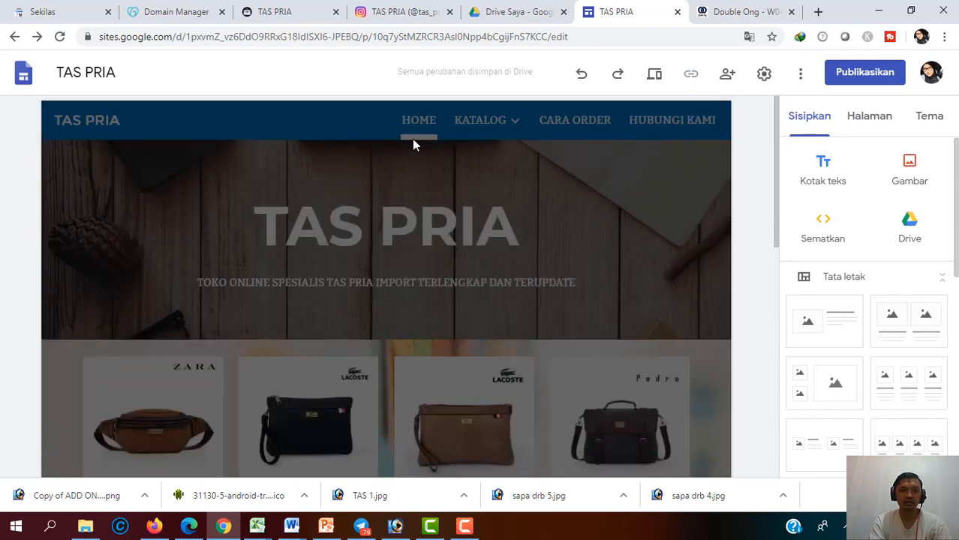
{"action": "scroll", "coordinate": [412, 143], "scroll_direction": "down", "scroll_amount": 8}
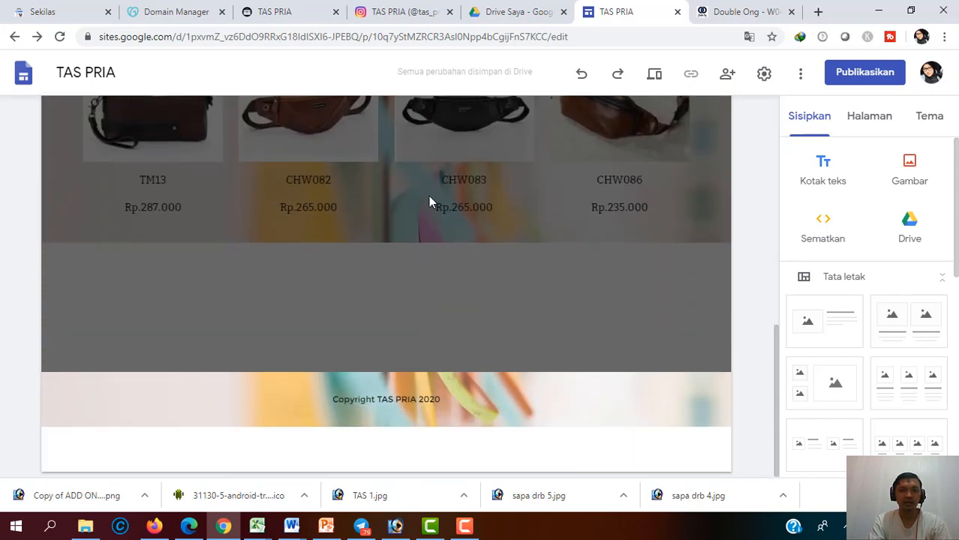
{"action": "scroll", "coordinate": [429, 199], "scroll_direction": "up", "scroll_amount": 8}
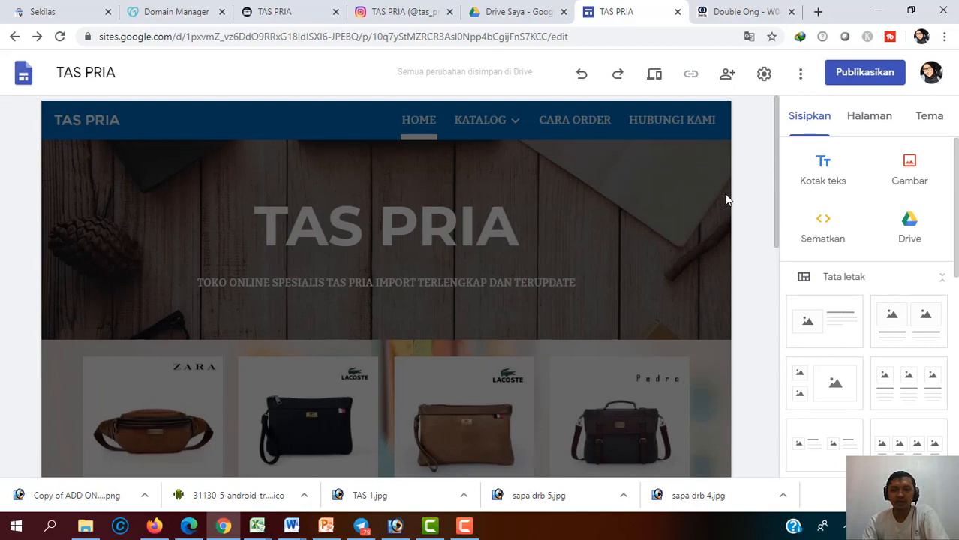
Publish the site to the web under the address "tas-pria"
{"action": "left_click", "coordinate": [864, 72]}
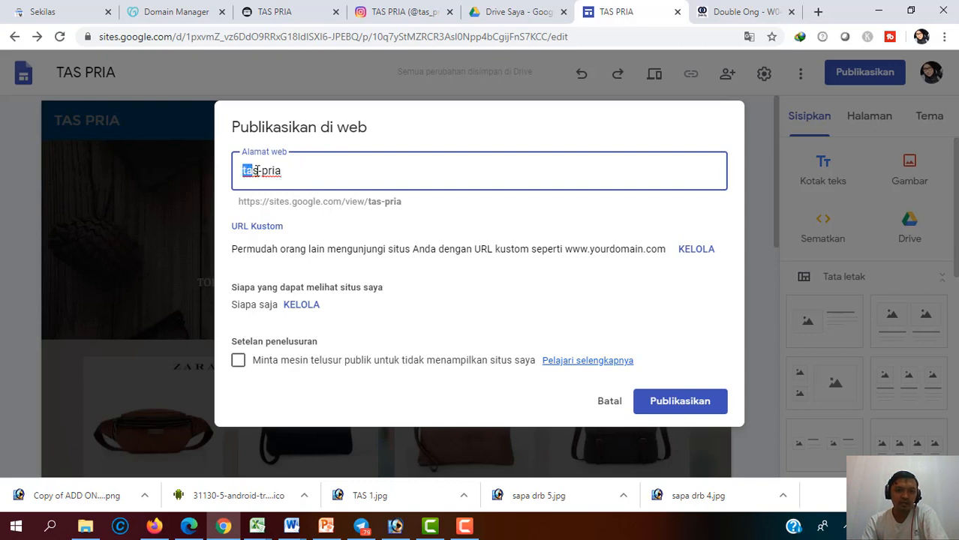
{"action": "left_click_drag", "start_coordinate": [257, 172], "coordinate": [281, 175]}
{"action": "left_click", "coordinate": [291, 174]}
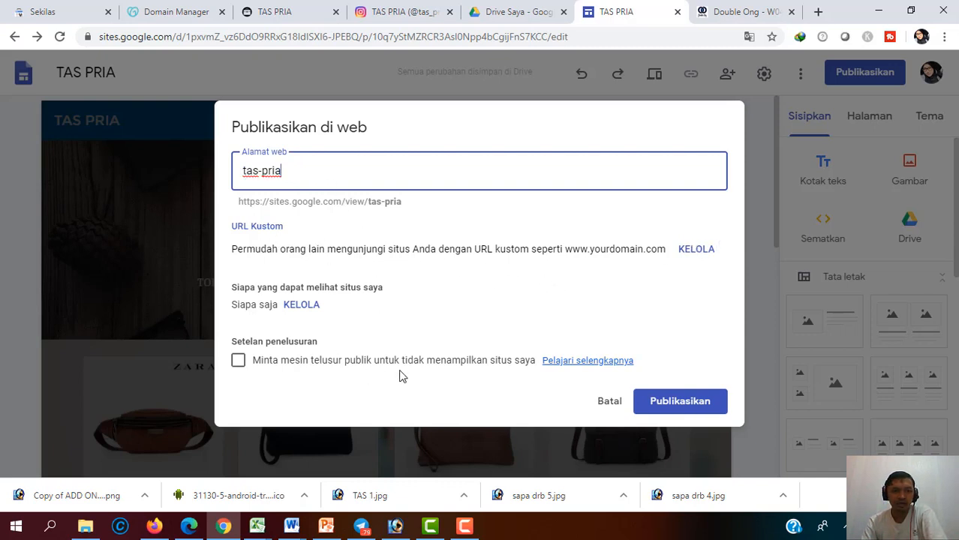
{"action": "left_click", "coordinate": [704, 406]}
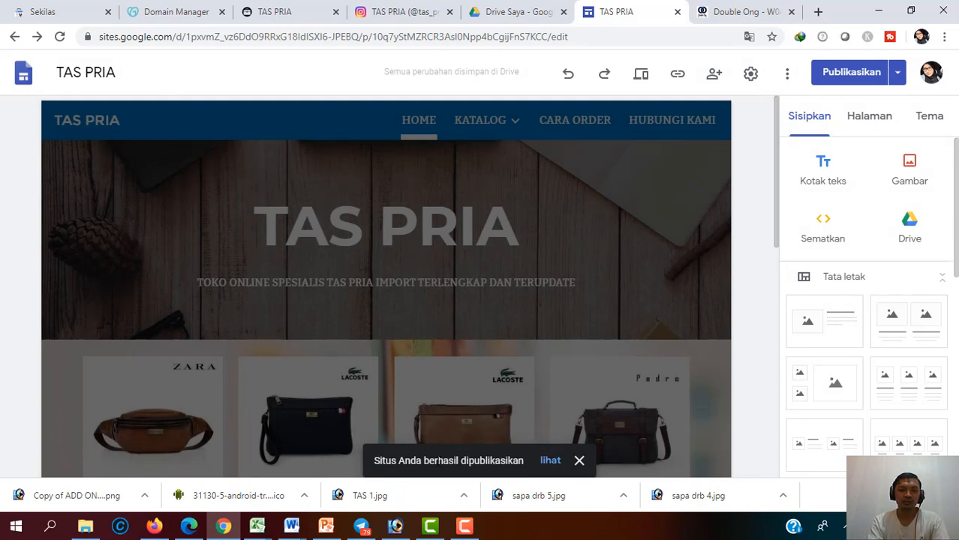
View the published TAS PRIA site and look through the product rows on its home page
{"action": "left_click", "coordinate": [549, 461]}
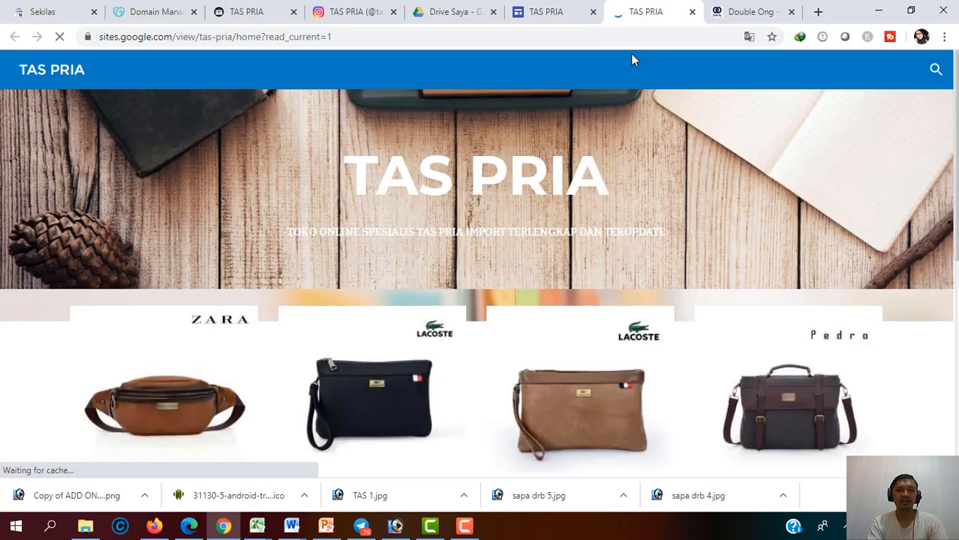
{"action": "scroll", "coordinate": [630, 54], "scroll_direction": "down", "scroll_amount": 6}
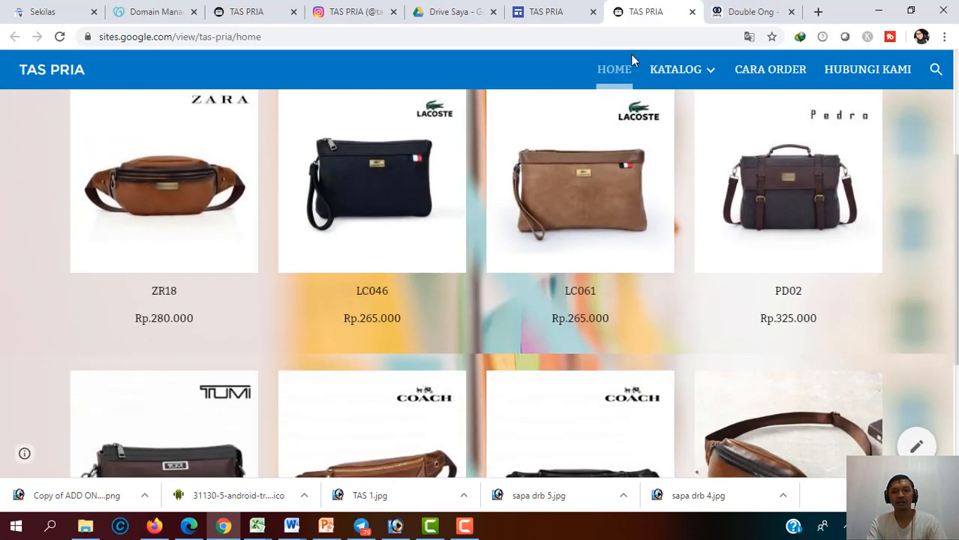
{"action": "scroll", "coordinate": [631, 54], "scroll_direction": "up", "scroll_amount": 6}
{"action": "scroll", "coordinate": [631, 54], "scroll_direction": "down", "scroll_amount": 4}
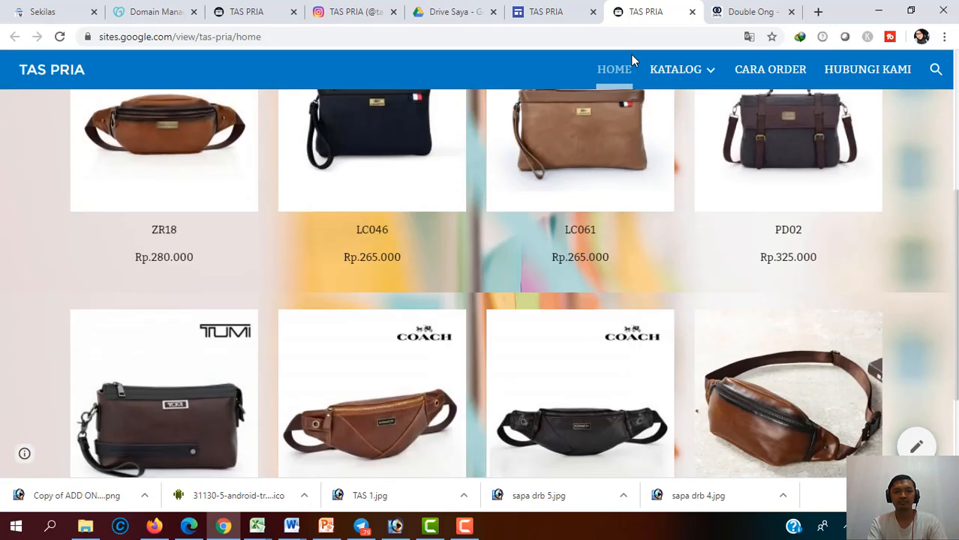
Look through the live home page from banner to footer, the KATALOG subpage list, and the page's full web address
{"action": "scroll", "coordinate": [630, 54], "scroll_direction": "up", "scroll_amount": 1}
{"action": "scroll", "coordinate": [631, 54], "scroll_direction": "up", "scroll_amount": 3}
{"action": "scroll", "coordinate": [627, 54], "scroll_direction": "down", "scroll_amount": 5}
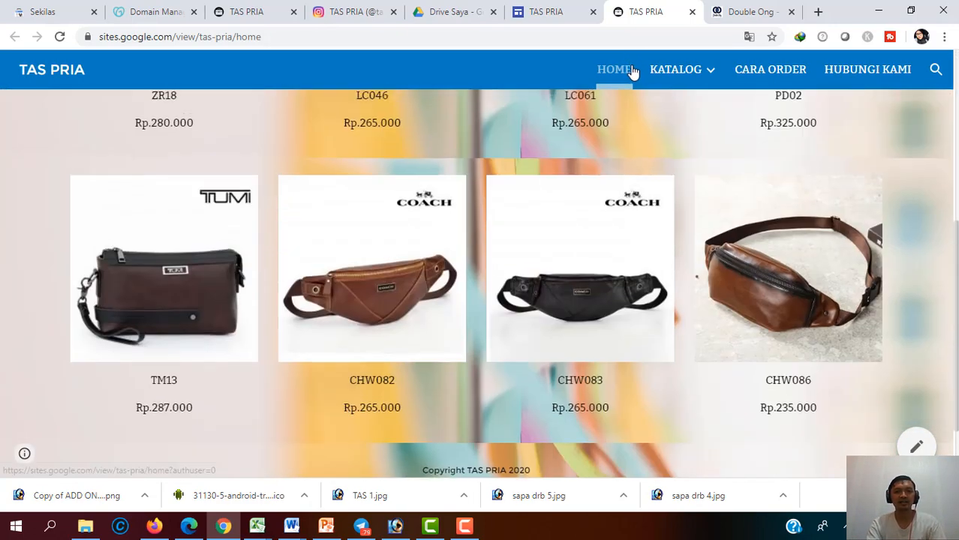
{"action": "scroll", "coordinate": [631, 68], "scroll_direction": "up", "scroll_amount": 5}
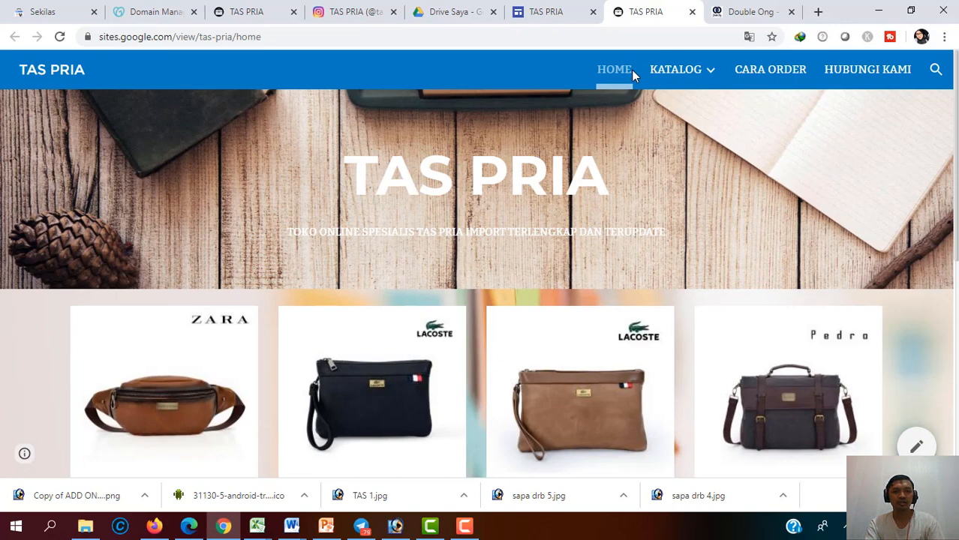
{"action": "scroll", "coordinate": [631, 70], "scroll_direction": "down", "scroll_amount": 5}
{"action": "scroll", "coordinate": [631, 70], "scroll_direction": "up", "scroll_amount": 5}
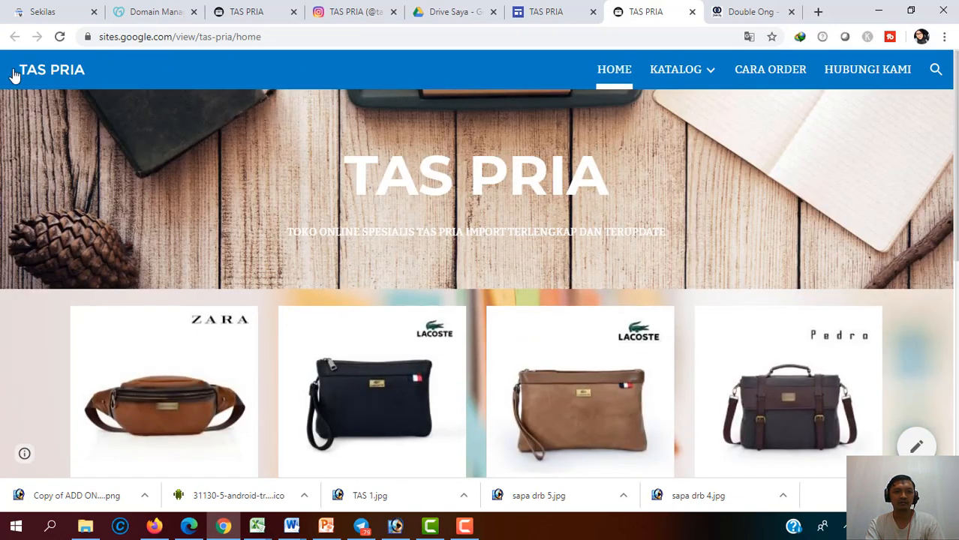
{"action": "left_click", "coordinate": [675, 70]}
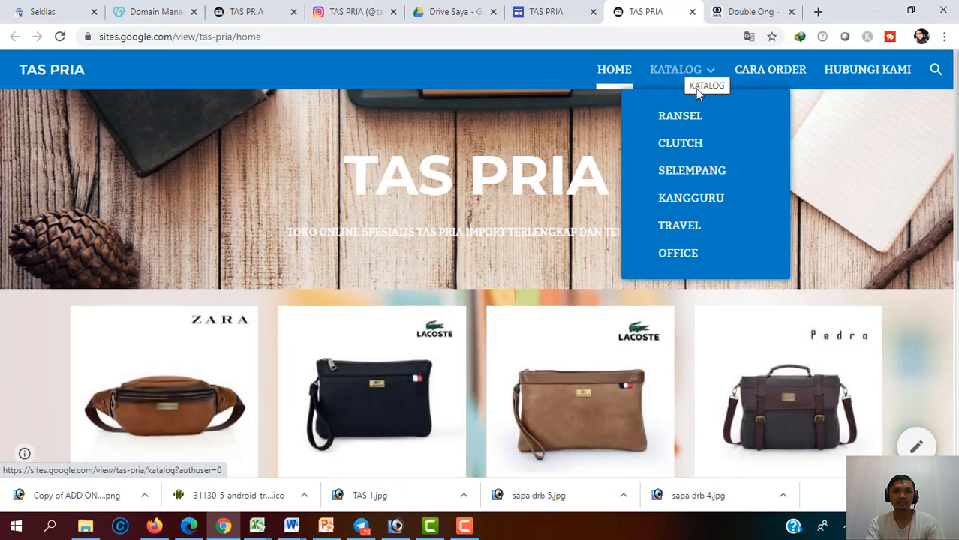
{"action": "scroll", "coordinate": [532, 163], "scroll_direction": "down", "scroll_amount": 4}
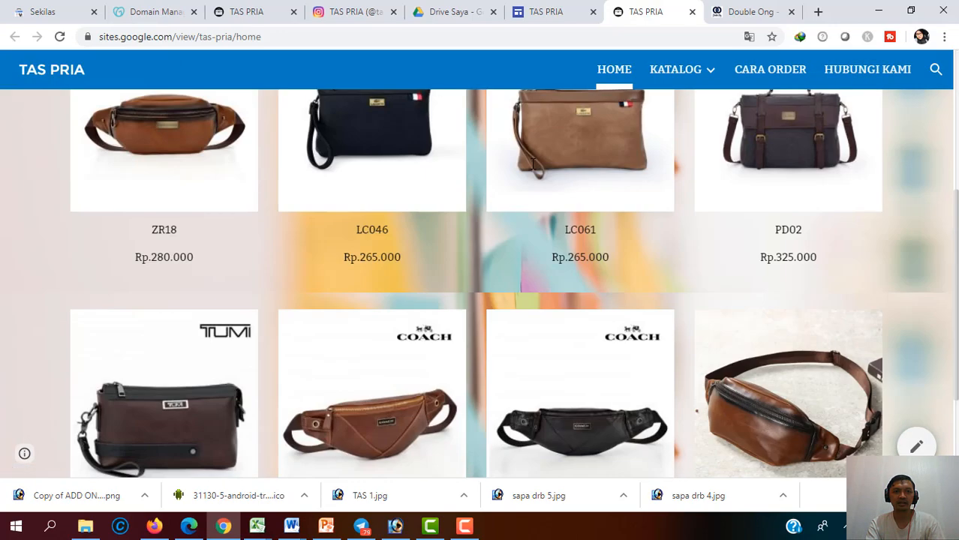
{"action": "scroll", "coordinate": [533, 164], "scroll_direction": "up", "scroll_amount": 4}
{"action": "left_click", "coordinate": [309, 38]}
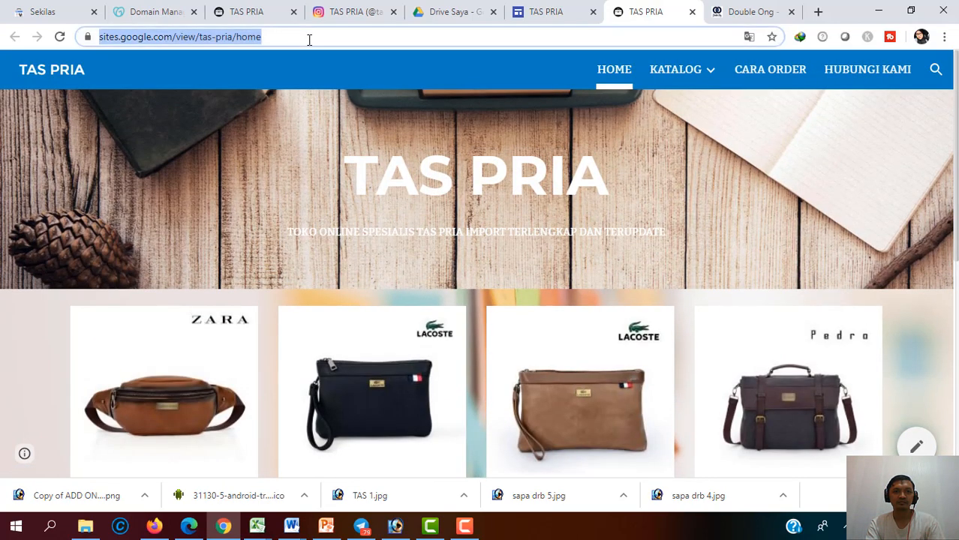
{"action": "left_click", "coordinate": [309, 39]}
Open the RANSEL catalogue page of the live site and view it down to the copyright footer
{"action": "mouse_move", "coordinate": [713, 71]}
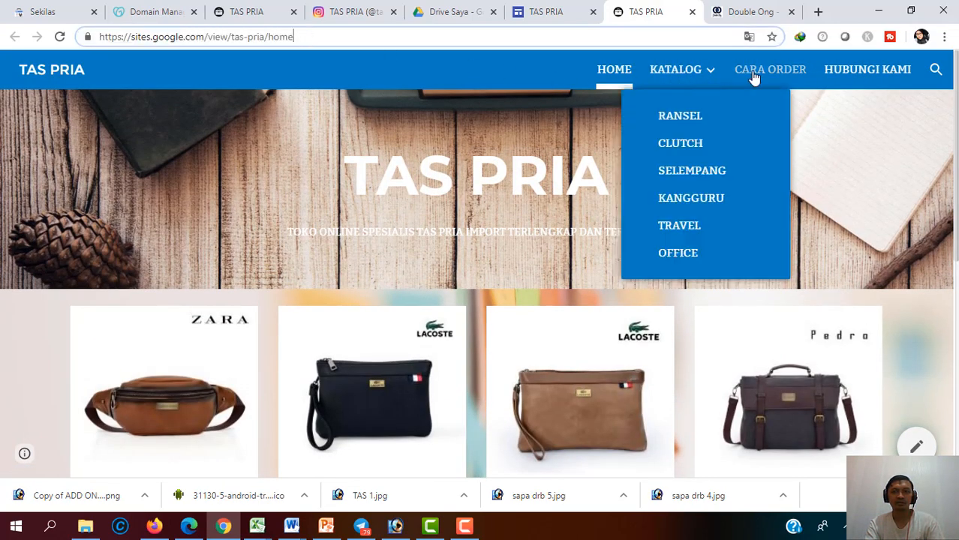
{"action": "left_click", "coordinate": [692, 120]}
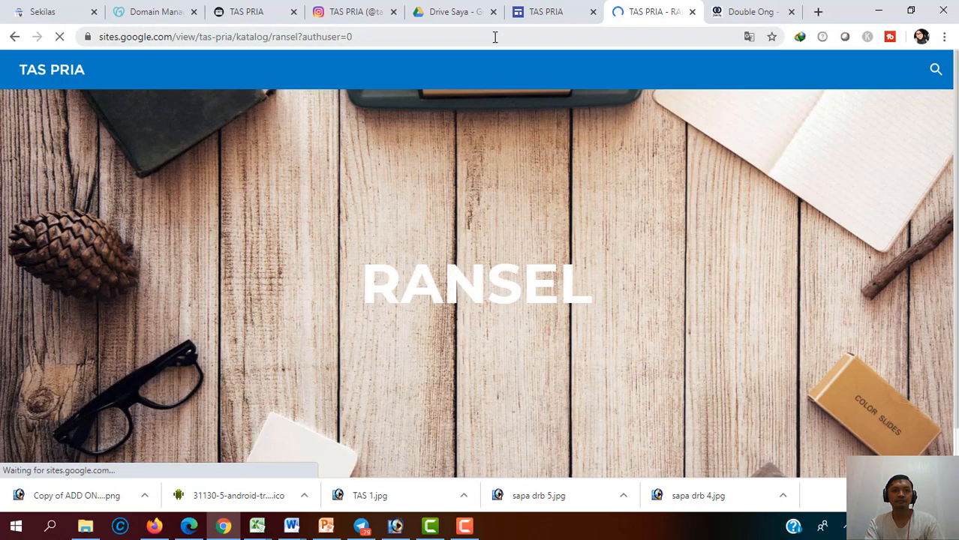
{"action": "scroll", "coordinate": [503, 131], "scroll_direction": "down", "scroll_amount": 2}
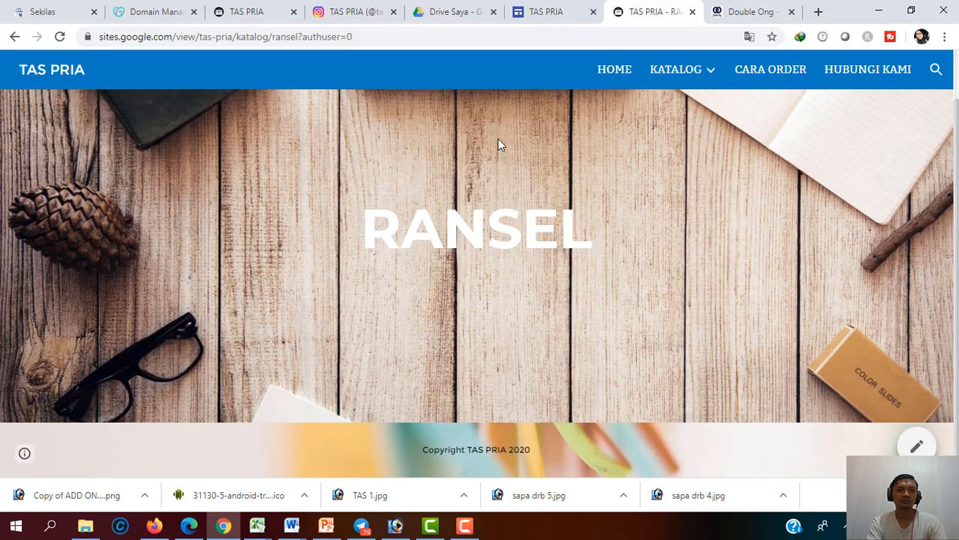
{"action": "scroll", "coordinate": [496, 150], "scroll_direction": "up", "scroll_amount": 2}
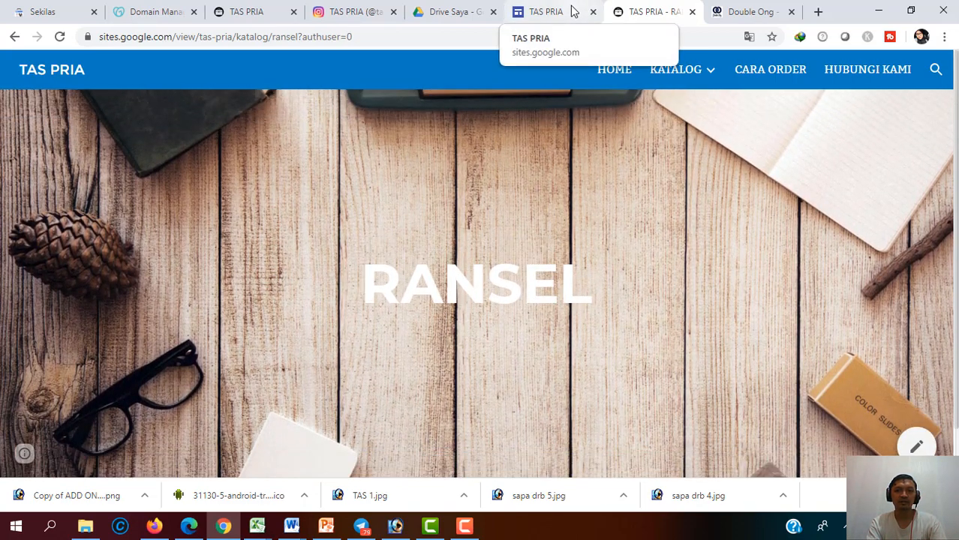
{"action": "left_click", "coordinate": [748, 14]}
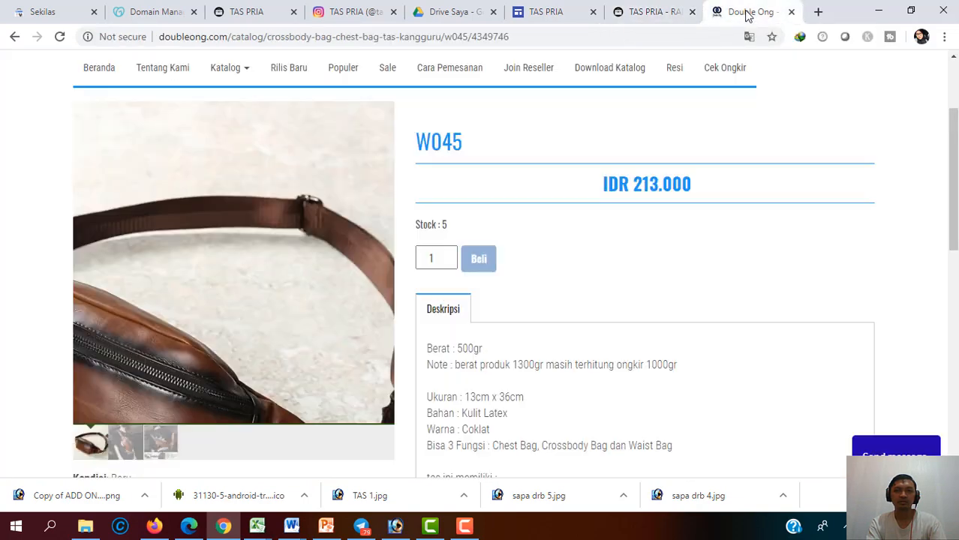
{"action": "left_click", "coordinate": [653, 12]}
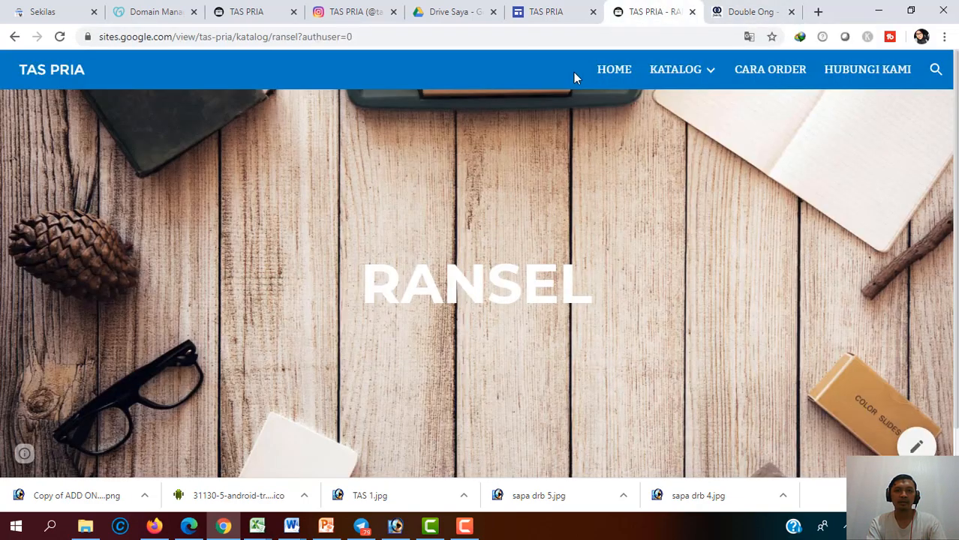
{"action": "left_click", "coordinate": [558, 15]}
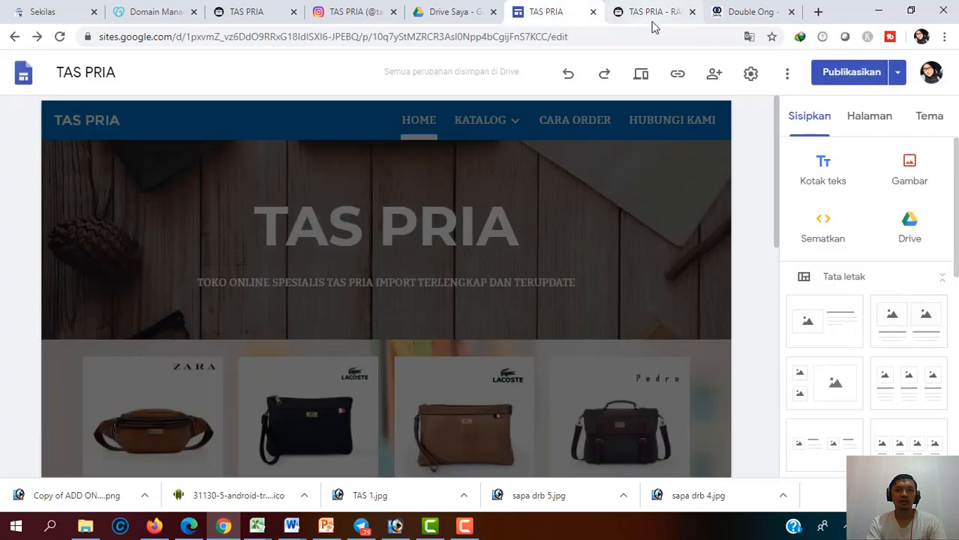
{"action": "scroll", "coordinate": [517, 184], "scroll_direction": "down", "scroll_amount": 3}
{"action": "left_click", "coordinate": [647, 15]}
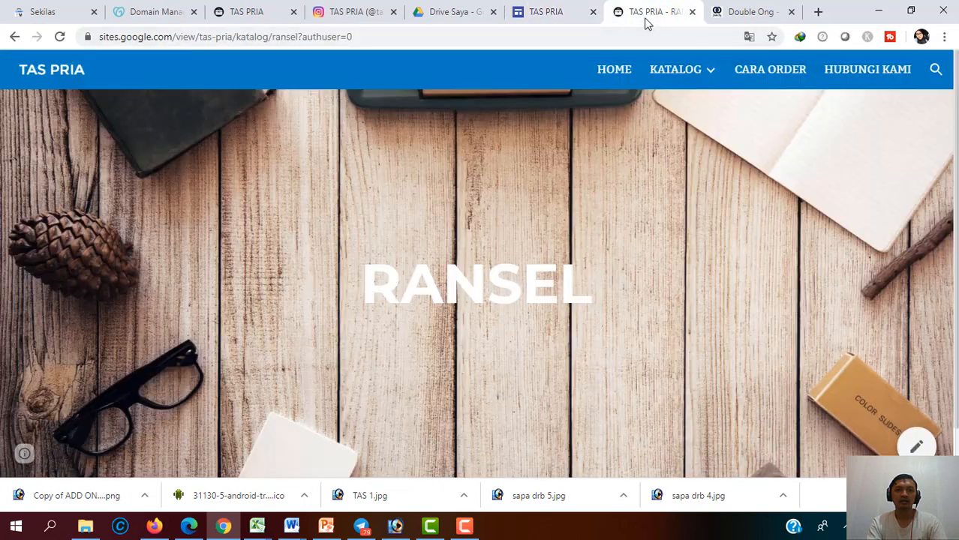
{"action": "left_click", "coordinate": [729, 14]}
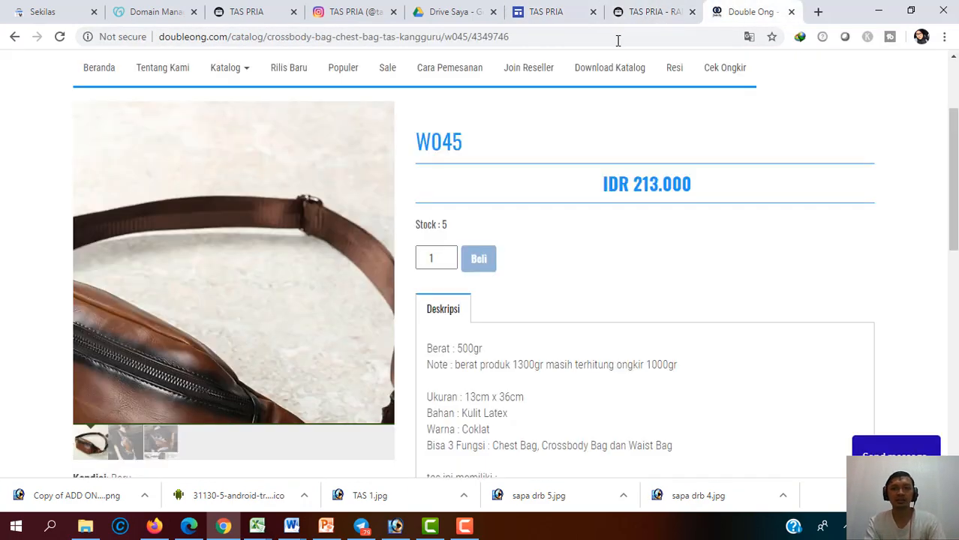
{"action": "left_click", "coordinate": [641, 18]}
{"action": "scroll", "coordinate": [584, 216], "scroll_direction": "down", "scroll_amount": 1}
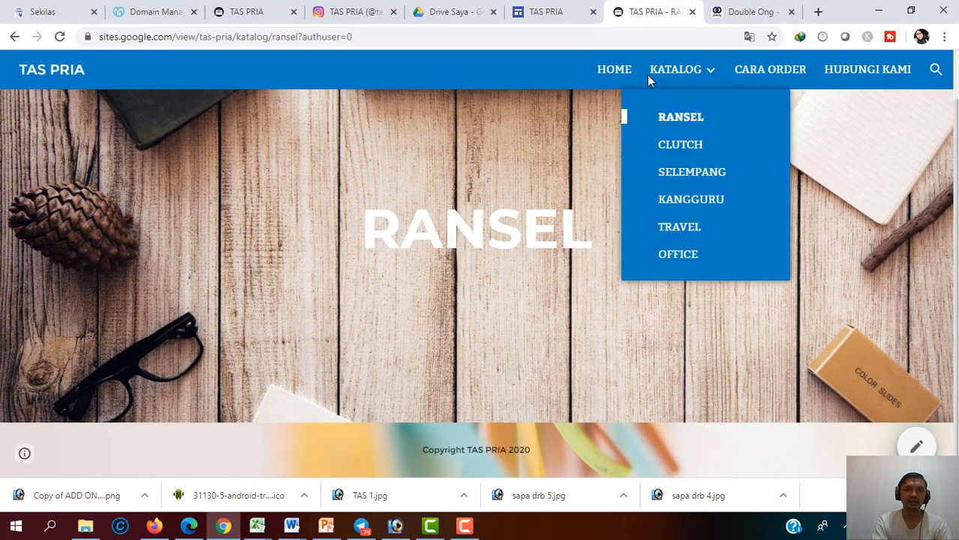
Return to the live site's home page and highlight its full sites.google.com address
{"action": "left_click", "coordinate": [619, 69]}
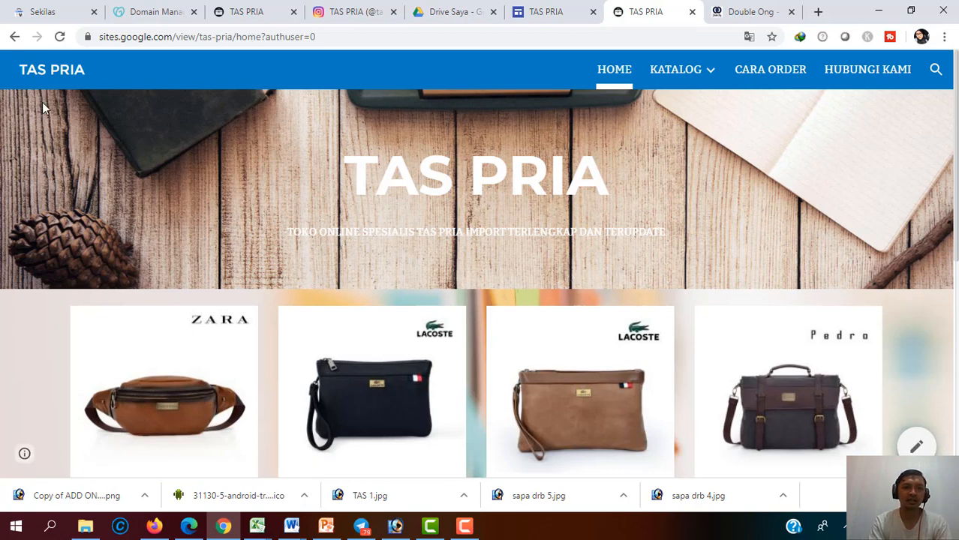
{"action": "left_click", "coordinate": [102, 43]}
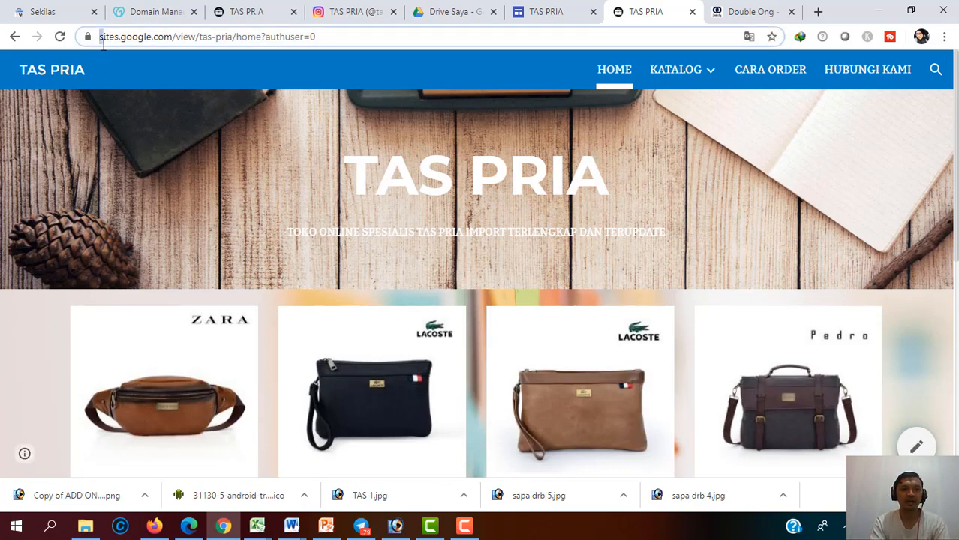
{"action": "left_click_drag", "start_coordinate": [117, 43], "coordinate": [322, 39]}
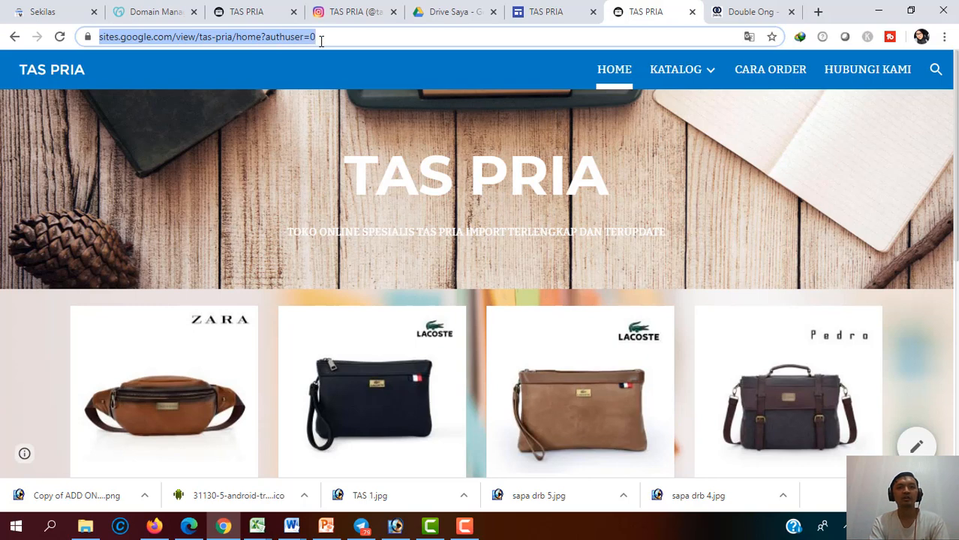
{"action": "left_click", "coordinate": [389, 41]}
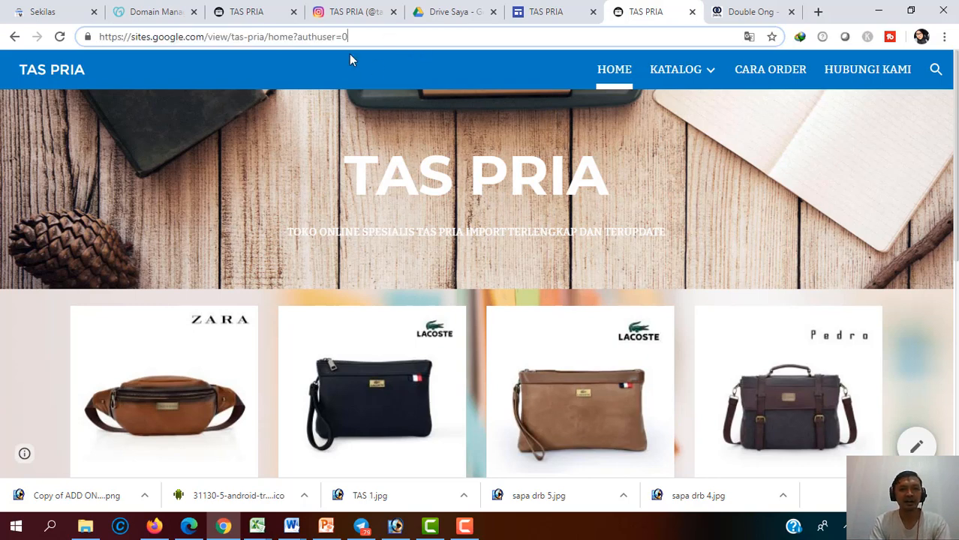
{"action": "left_click_drag", "start_coordinate": [362, 38], "coordinate": [133, 42]}
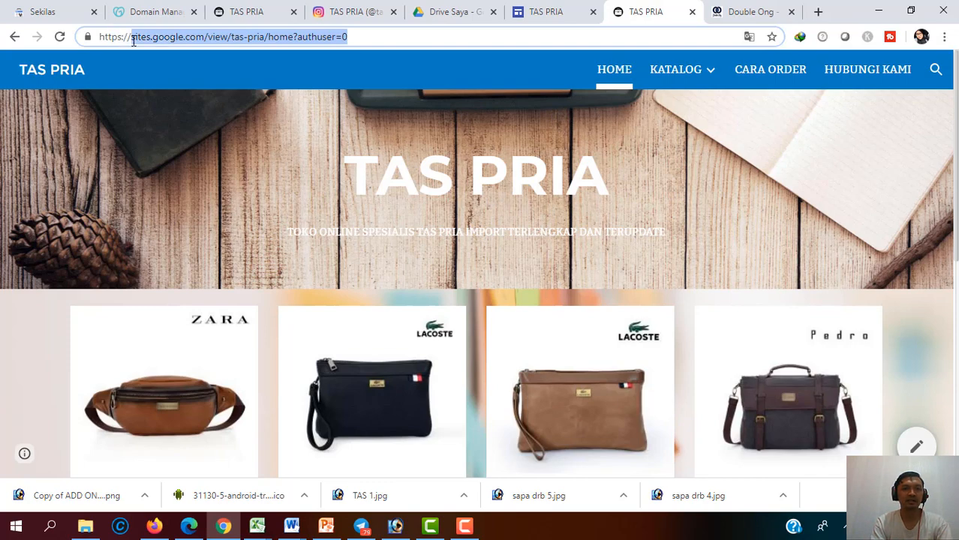
{"action": "key", "text": "BackSpace"}
{"action": "type", "text": "ta"}
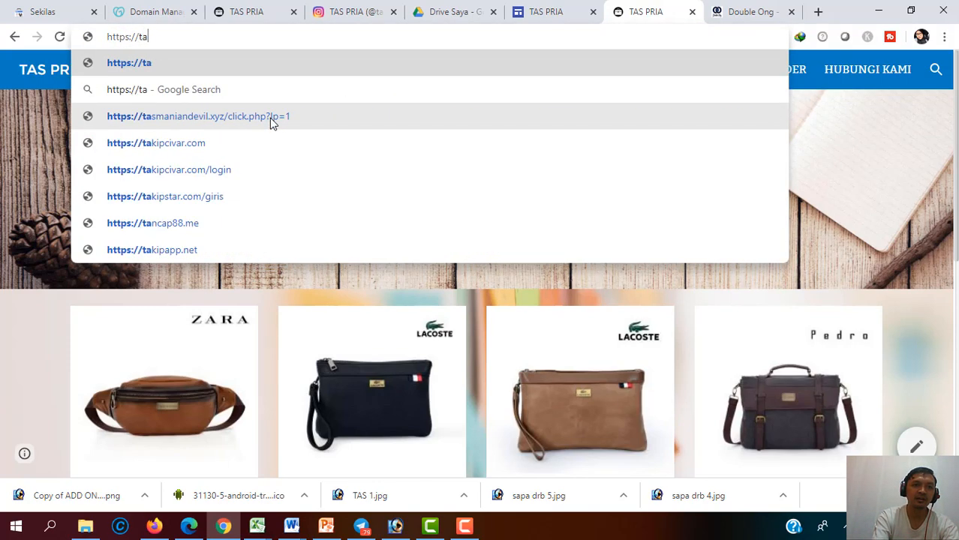
{"action": "type", "text": "spri"}
{"action": "key", "text": "BackSpace"}
{"action": "key", "text": "BackSpace"}
{"action": "key", "text": "BackSpace"}
{"action": "key", "text": "BackSpace"}
{"action": "key", "text": "BackSpace"}
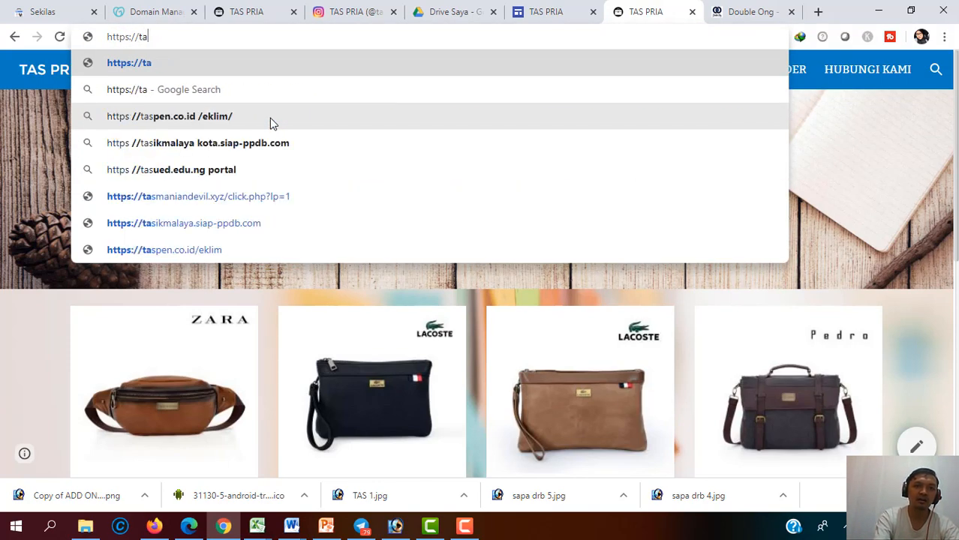
{"action": "key", "text": "BackSpace"}
{"action": "type", "text": "ww."}
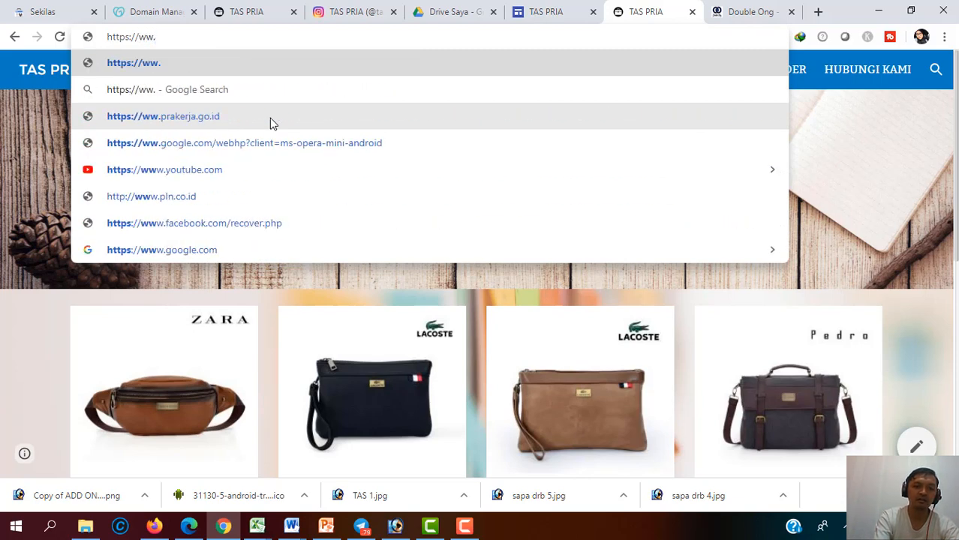
{"action": "key", "text": "BackSpace"}
{"action": "type", "text": "w.ta"}
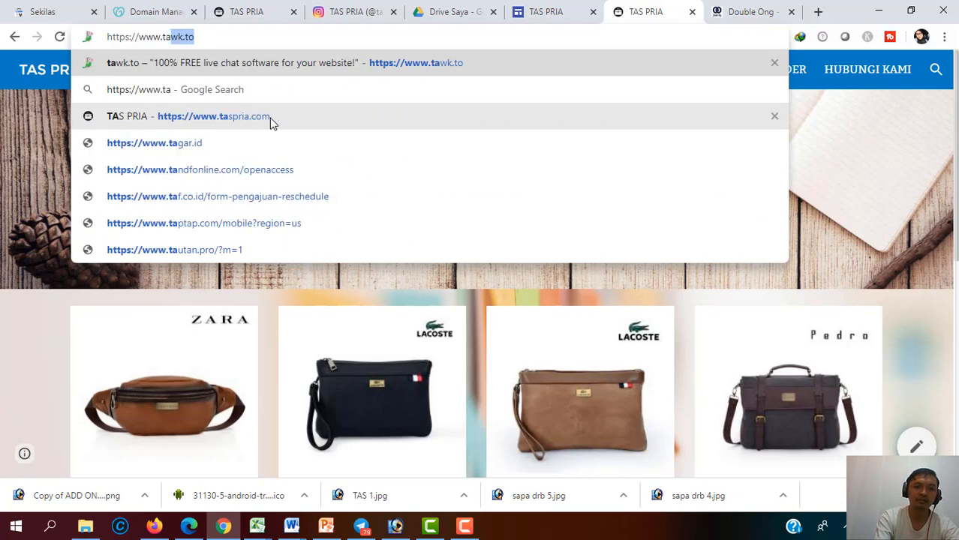
{"action": "type", "text": "spria.com"}
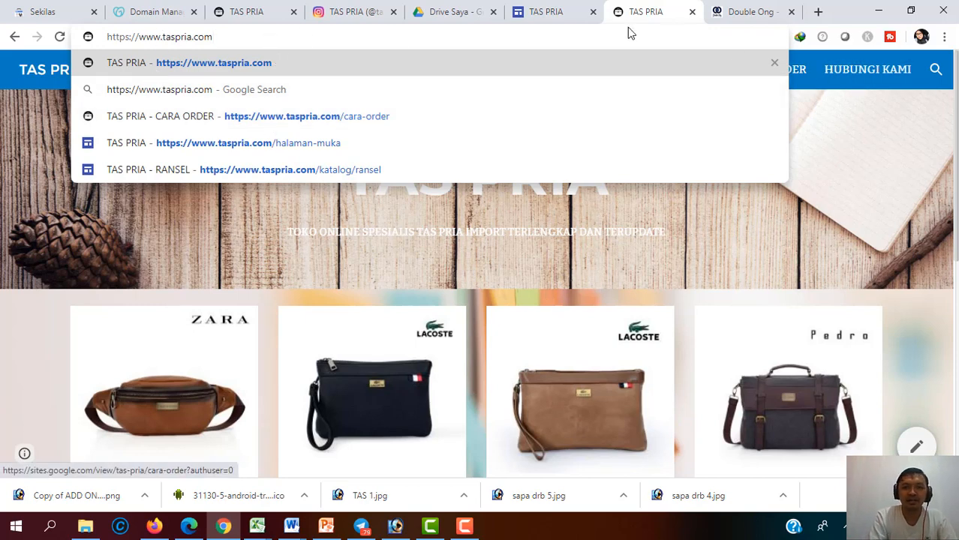
{"action": "left_click", "coordinate": [541, 21]}
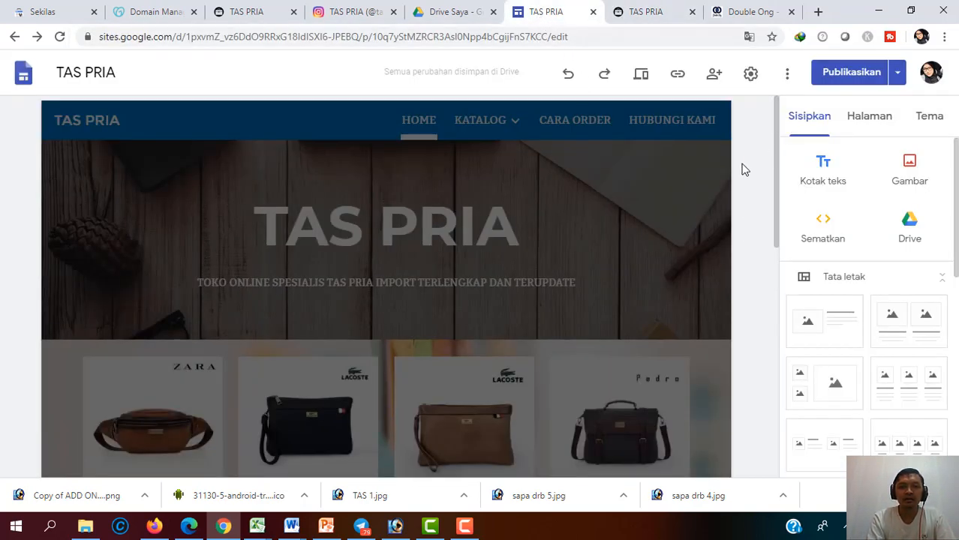
{"action": "left_click", "coordinate": [753, 78]}
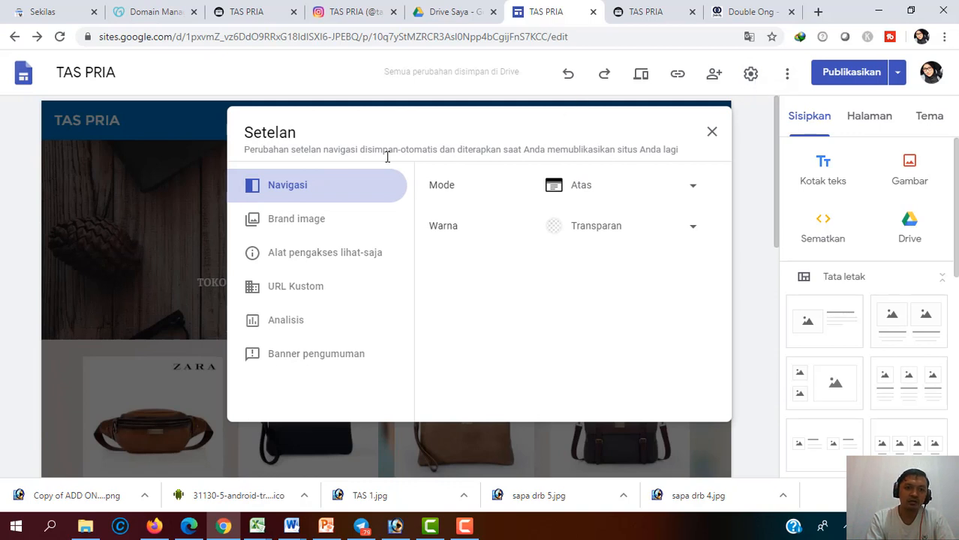
{"action": "left_click", "coordinate": [295, 301]}
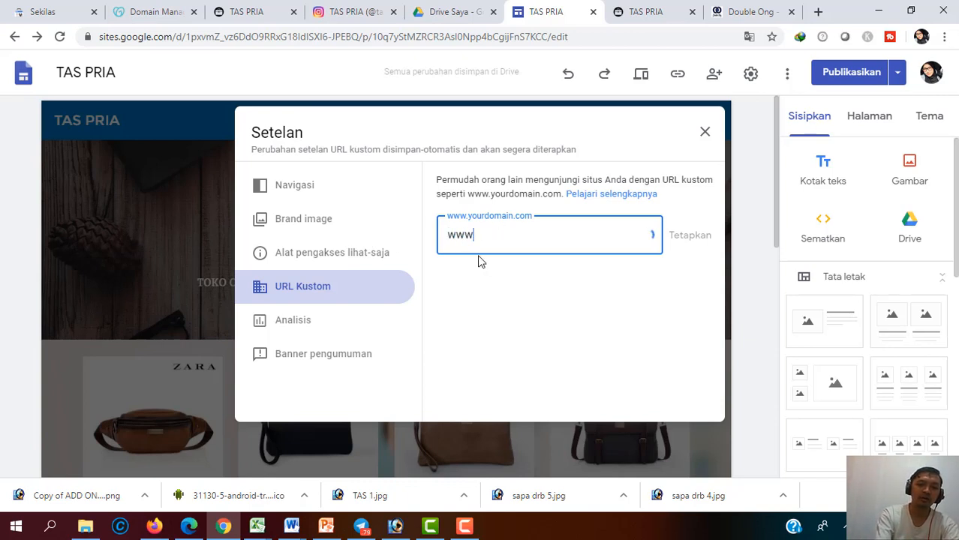
{"action": "type", "text": "www.tas"}
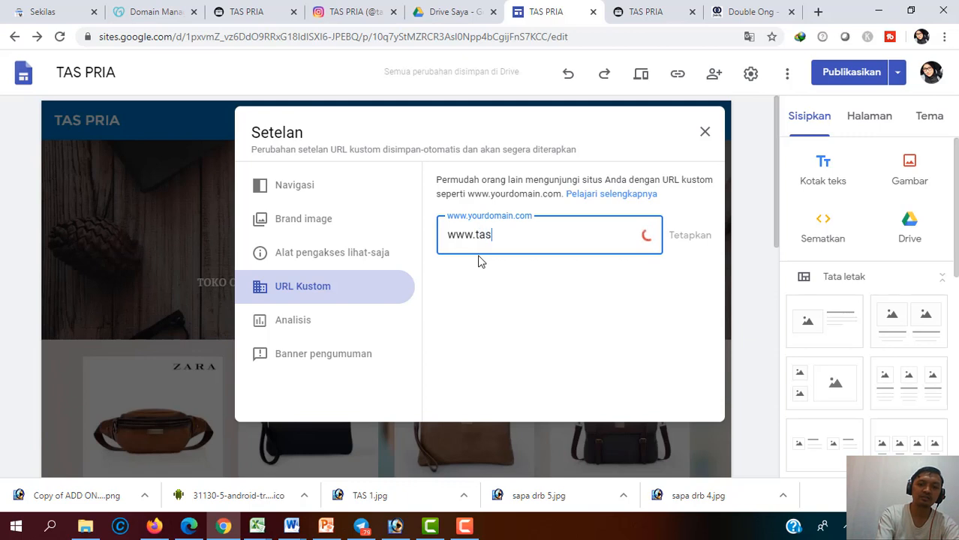
{"action": "type", "text": "pria."}
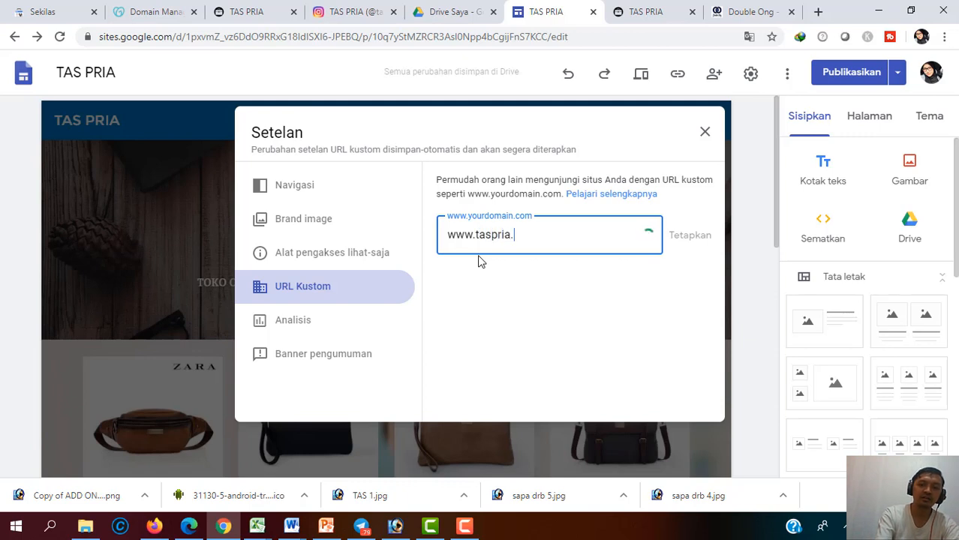
{"action": "type", "text": "com"}
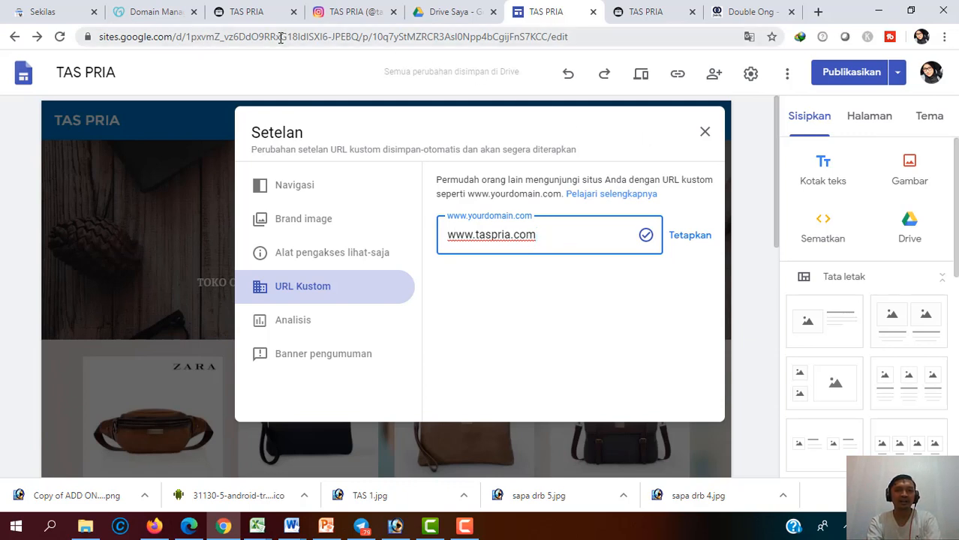
Check the taspria.com entry in the GoDaddy domain list, close the site editor's settings, and return to the domain list
{"action": "left_click", "coordinate": [173, 19]}
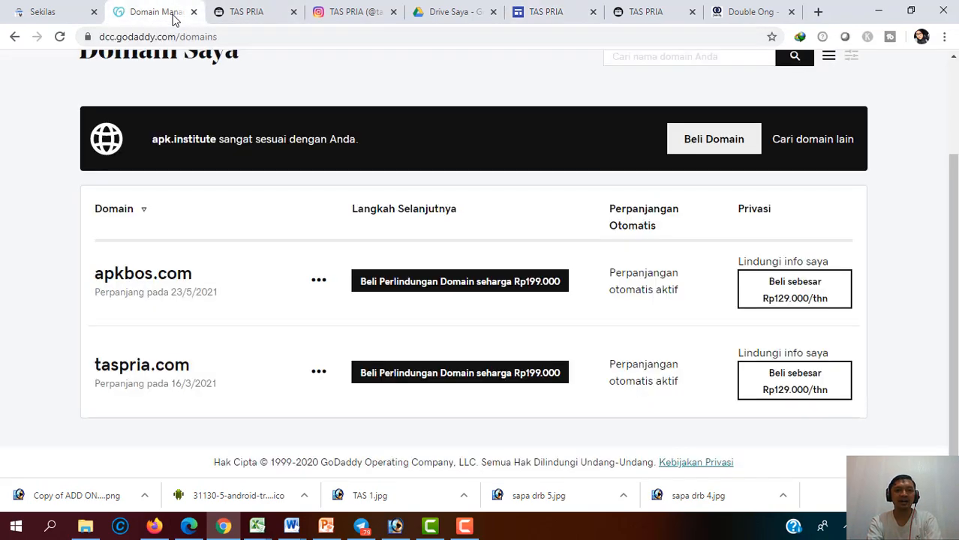
{"action": "left_click", "coordinate": [563, 13]}
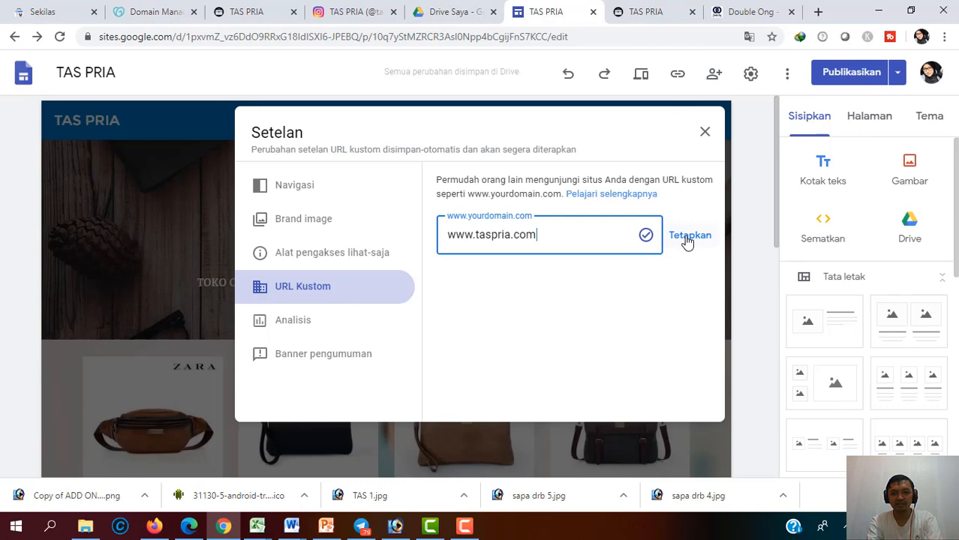
{"action": "left_click", "coordinate": [705, 134]}
{"action": "left_click", "coordinate": [145, 21]}
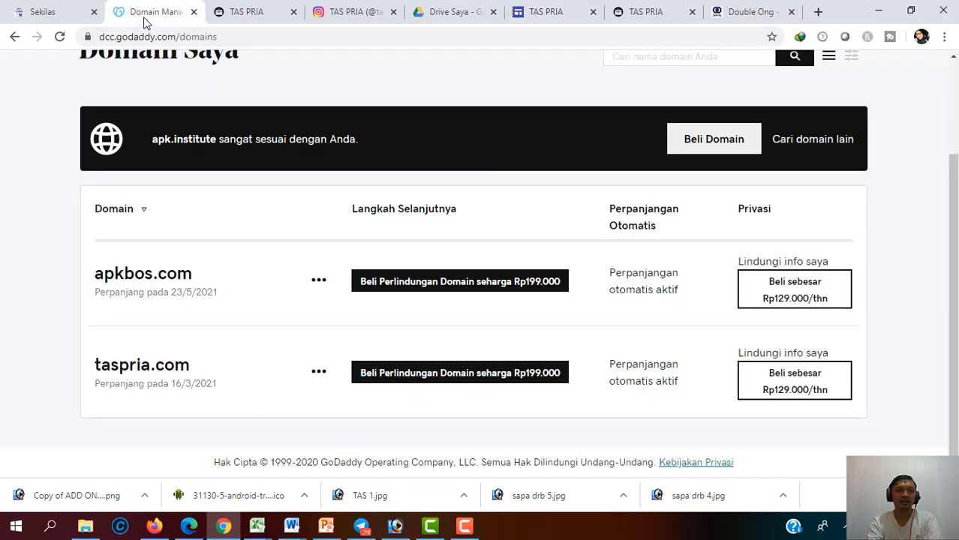
{"action": "scroll", "coordinate": [231, 225], "scroll_direction": "up", "scroll_amount": 2}
{"action": "scroll", "coordinate": [231, 225], "scroll_direction": "down", "scroll_amount": 2}
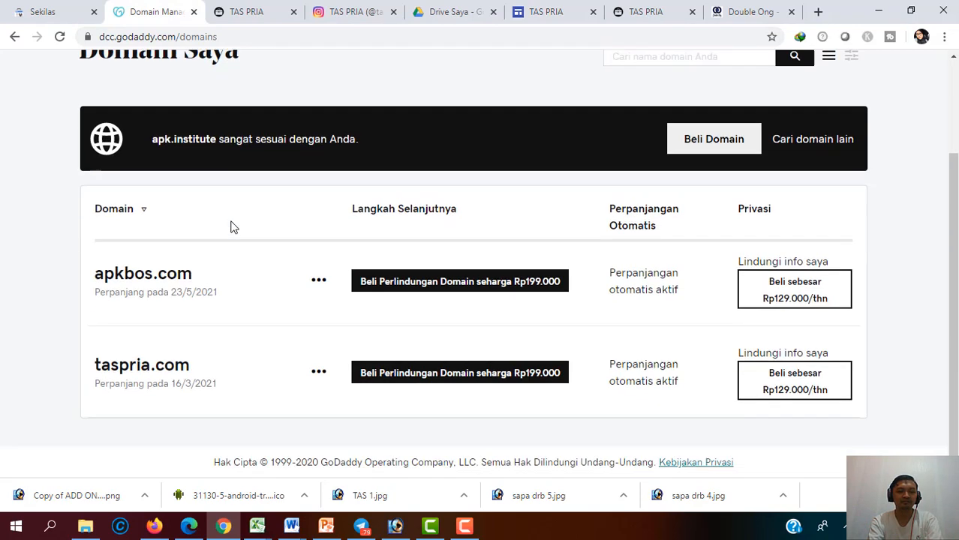
{"action": "scroll", "coordinate": [231, 225], "scroll_direction": "up", "scroll_amount": 2}
{"action": "scroll", "coordinate": [231, 225], "scroll_direction": "down", "scroll_amount": 2}
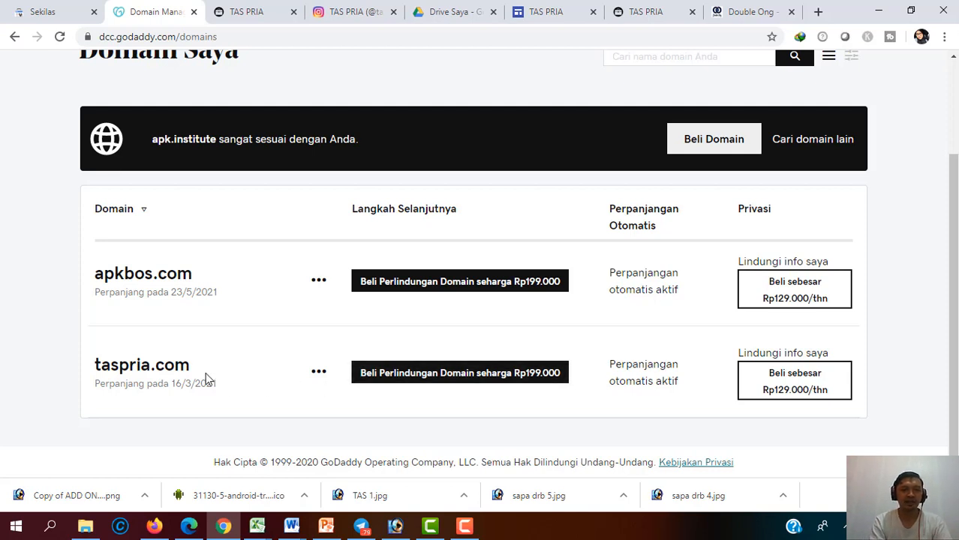
Switch to Google Search Console by searching the web for "google search console" and starting the tool from its about page
{"action": "left_click", "coordinate": [47, 20]}
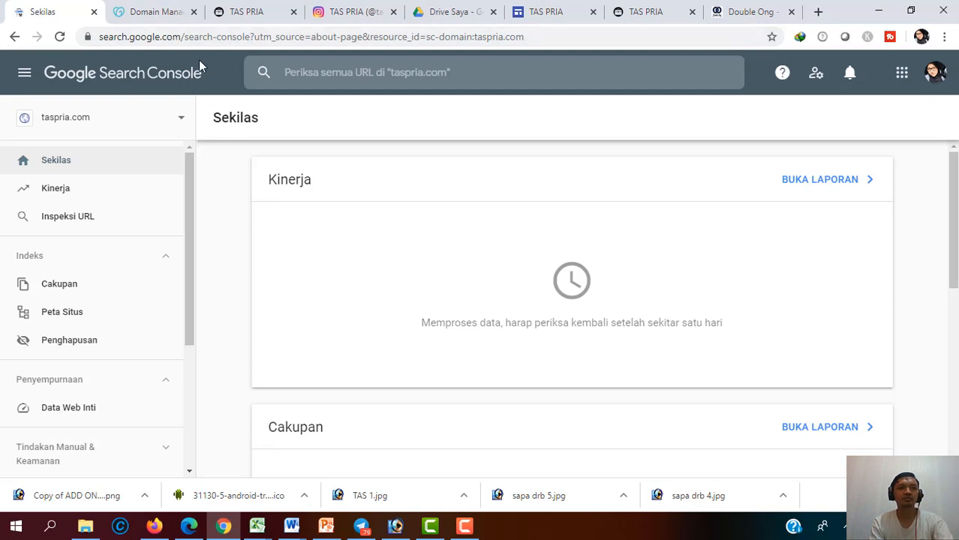
{"action": "left_click", "coordinate": [182, 35]}
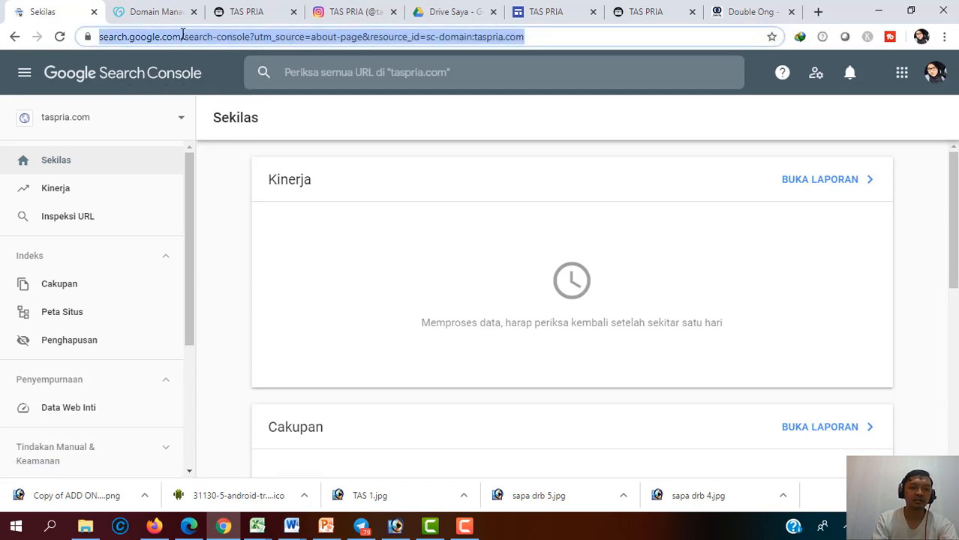
{"action": "type", "text": "google sea"}
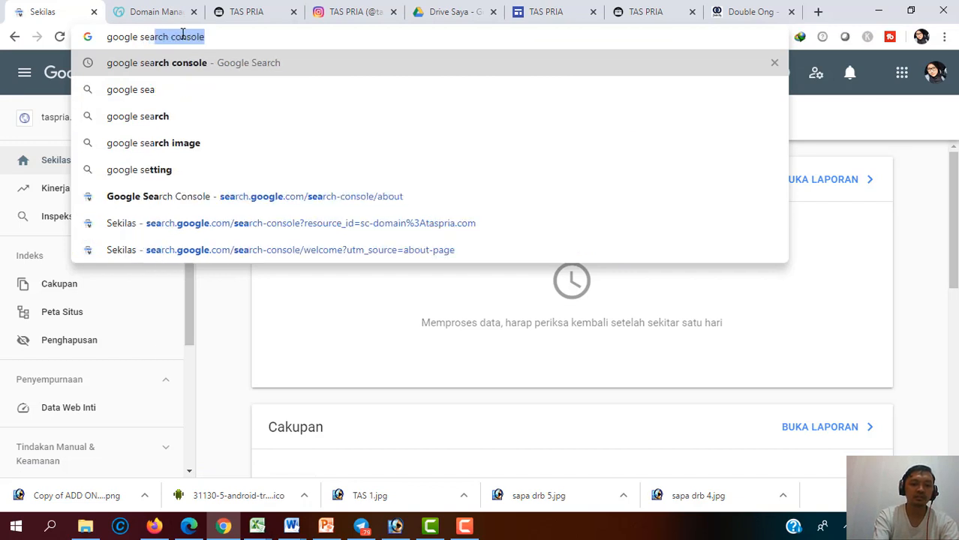
{"action": "type", "text": "rch con"}
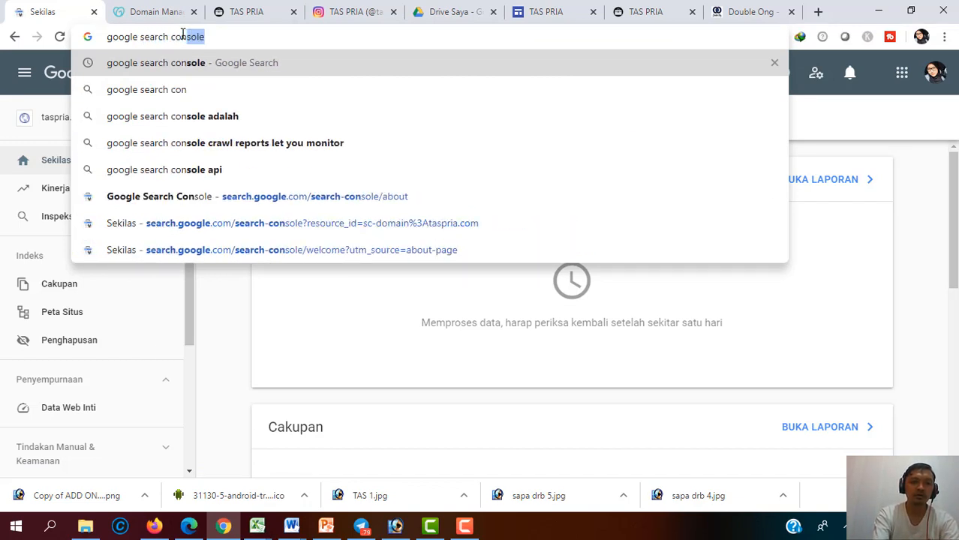
{"action": "type", "text": "sole"}
{"action": "key", "text": "Return"}
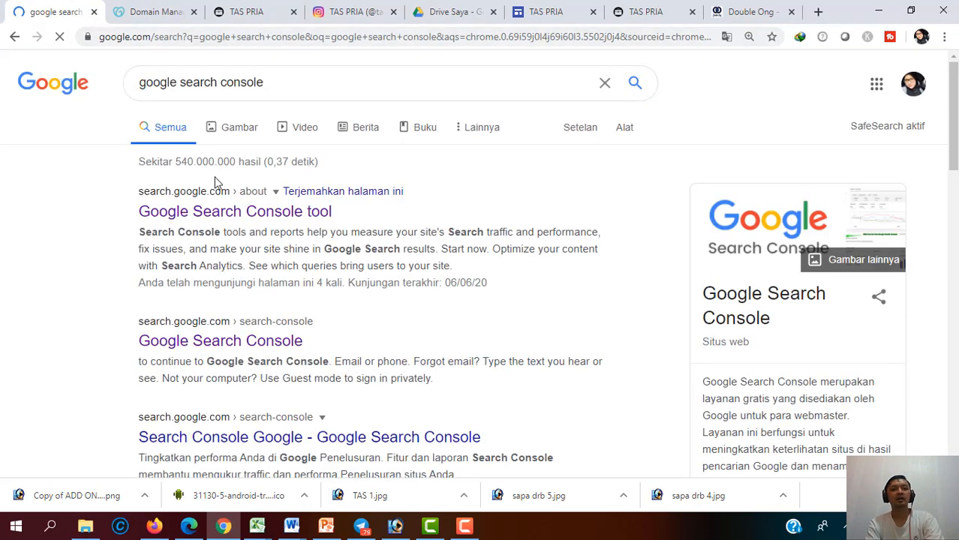
{"action": "left_click", "coordinate": [216, 212]}
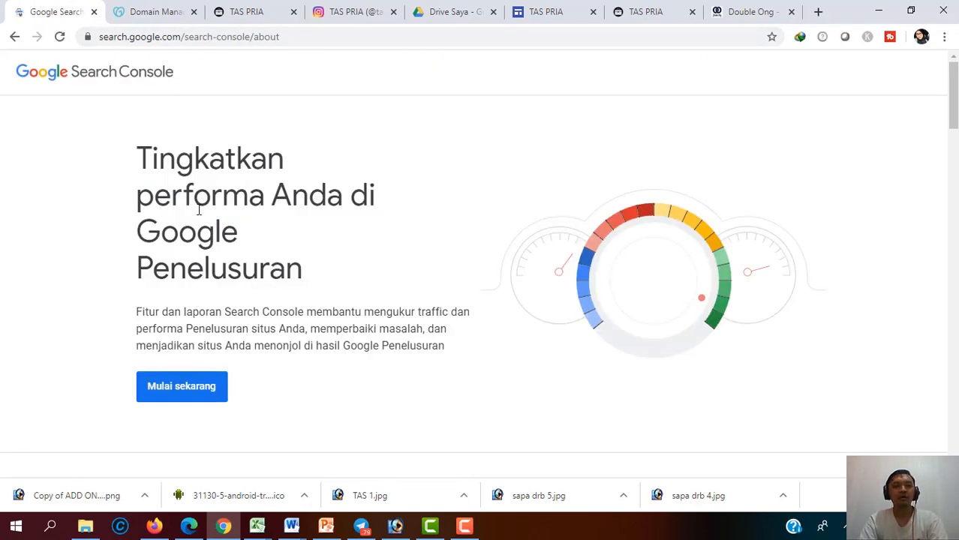
{"action": "left_click", "coordinate": [167, 386]}
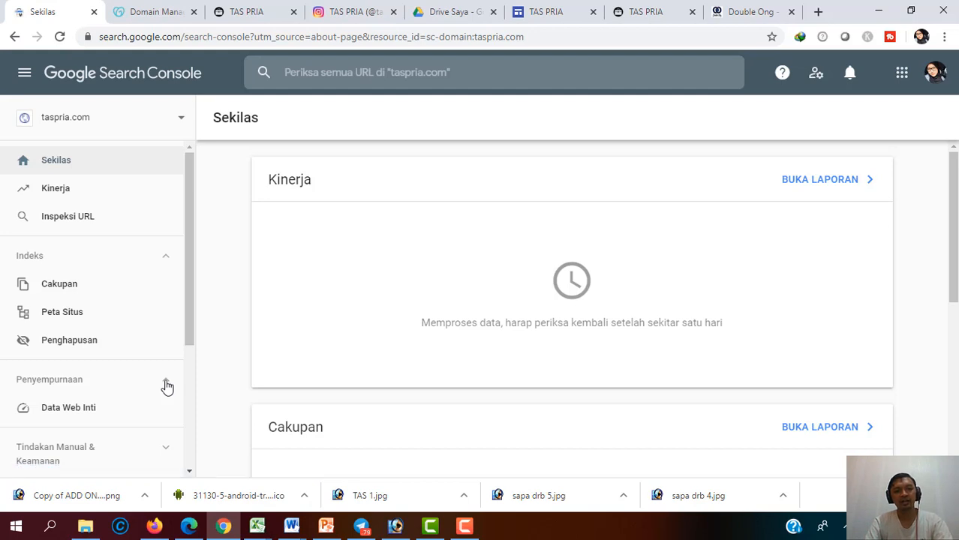
{"action": "scroll", "coordinate": [193, 287], "scroll_direction": "down", "scroll_amount": 2}
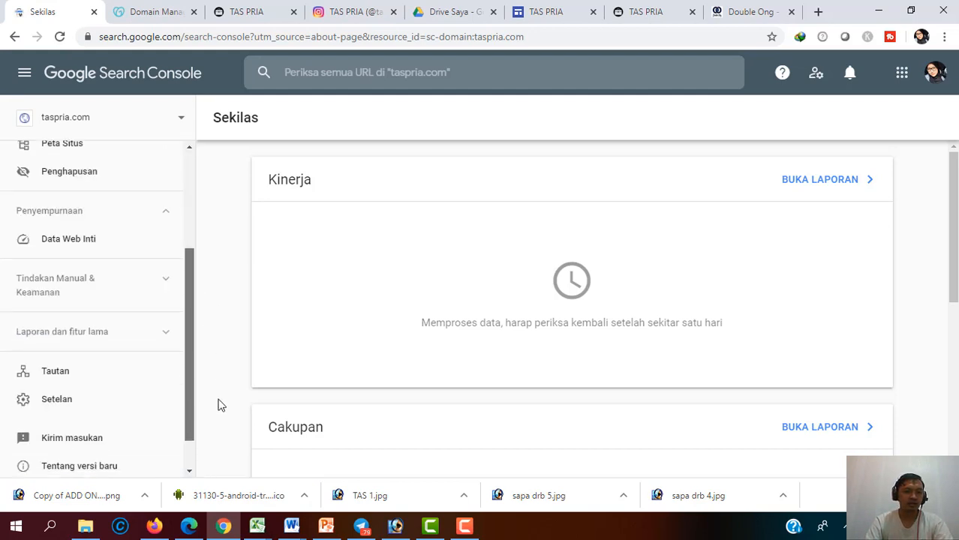
{"action": "scroll", "coordinate": [221, 229], "scroll_direction": "down", "scroll_amount": 2}
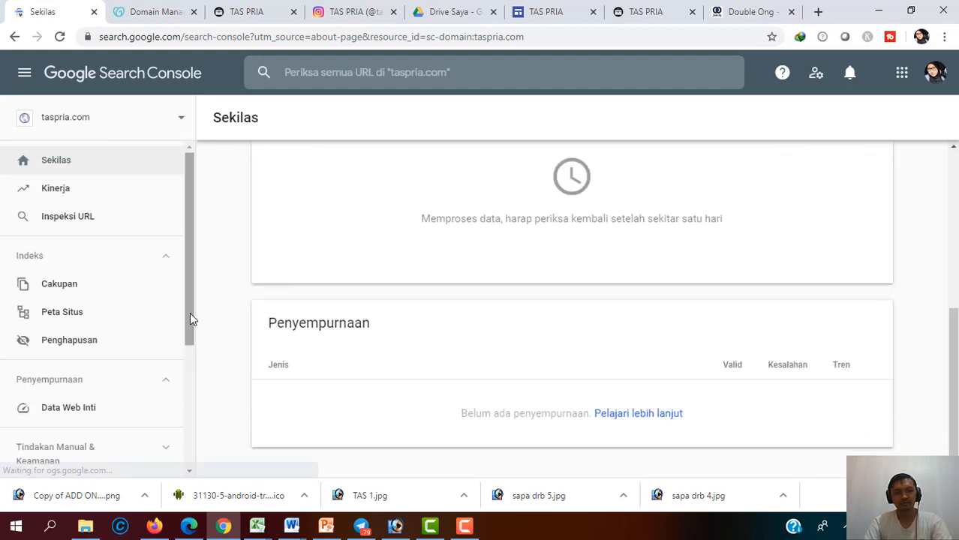
{"action": "left_click_drag", "start_coordinate": [187, 305], "coordinate": [179, 284]}
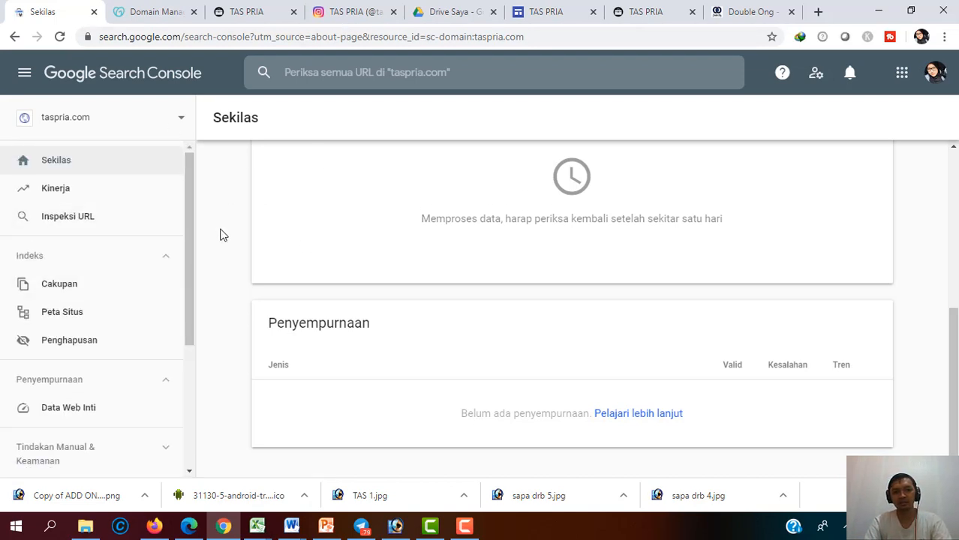
{"action": "left_click_drag", "start_coordinate": [193, 196], "coordinate": [204, 169]}
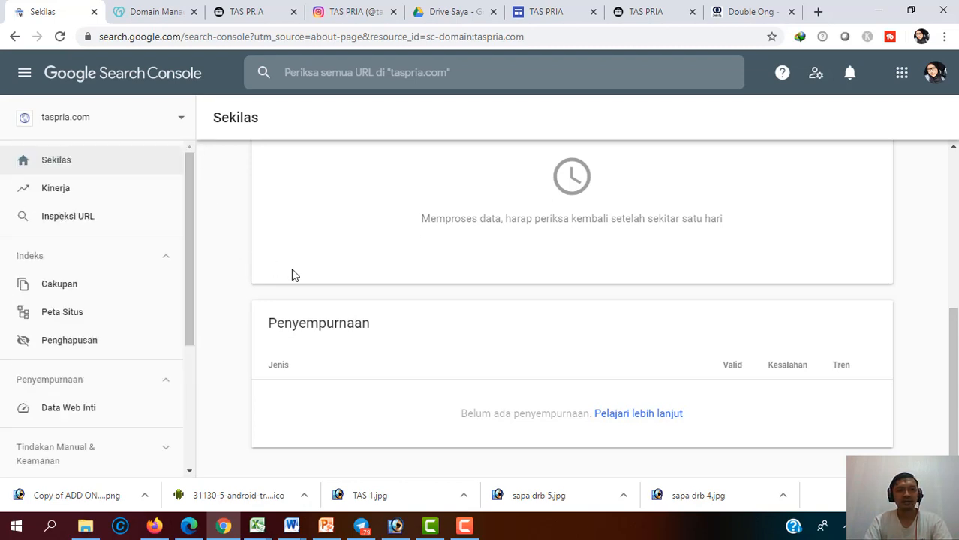
Start adding a Domain property for sman2depok.sch.id and copy the TXT record offered for its DNS verification
{"action": "left_click", "coordinate": [181, 123]}
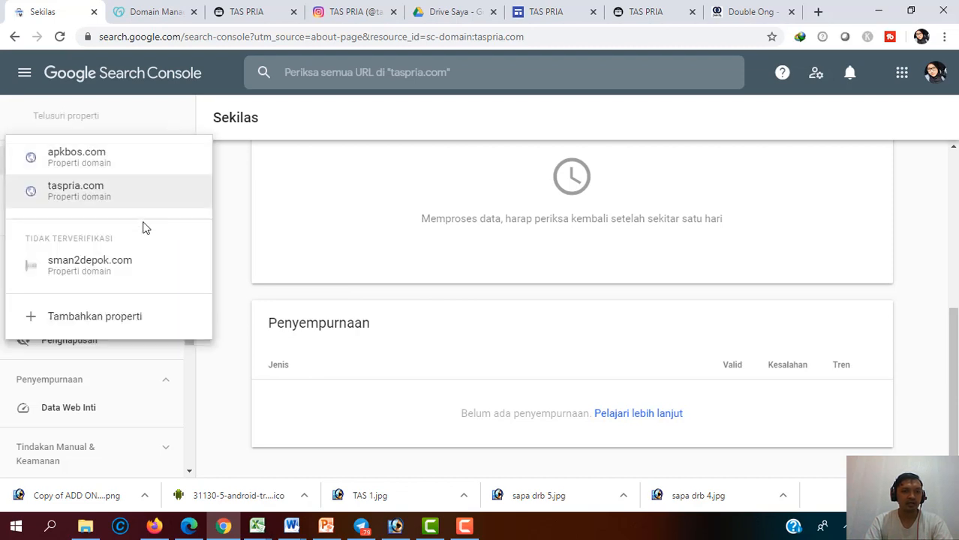
{"action": "left_click", "coordinate": [120, 319]}
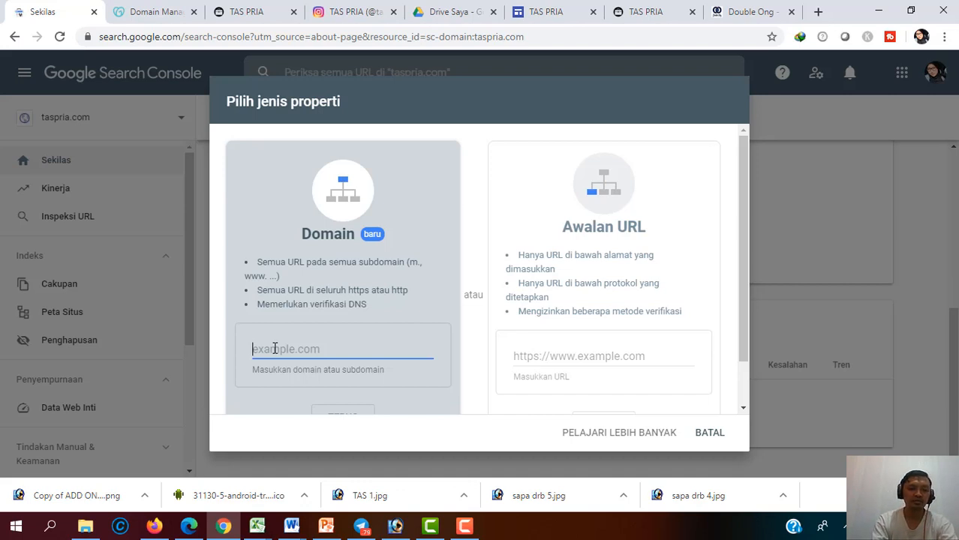
{"action": "type", "text": "sman2depok.sch.id"}
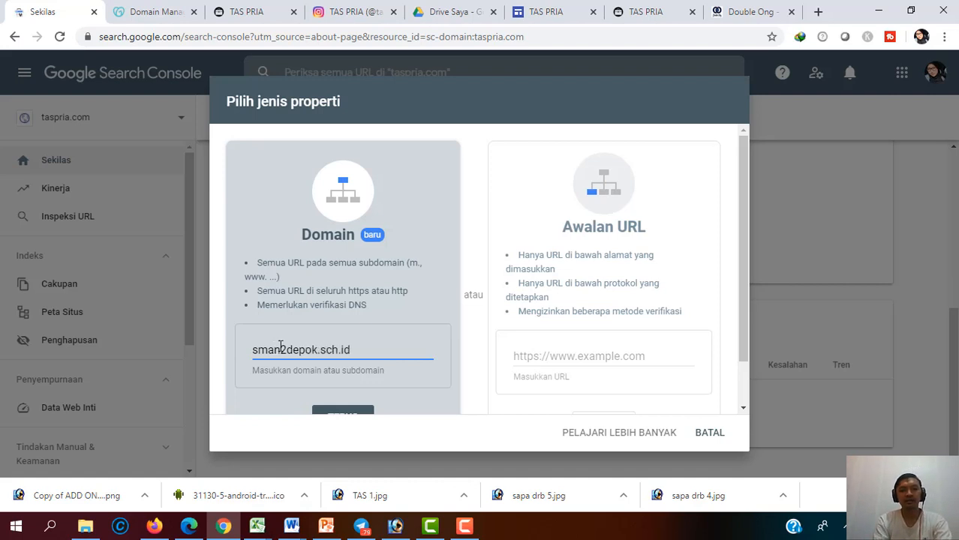
{"action": "scroll", "coordinate": [315, 361], "scroll_direction": "down", "scroll_amount": 1}
{"action": "left_click", "coordinate": [359, 370]}
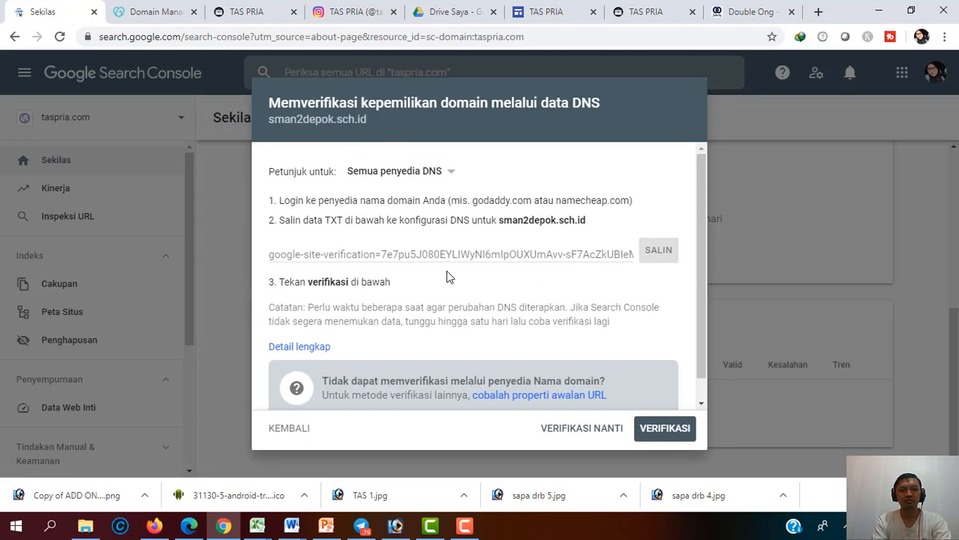
{"action": "left_click_drag", "start_coordinate": [270, 253], "coordinate": [685, 273]}
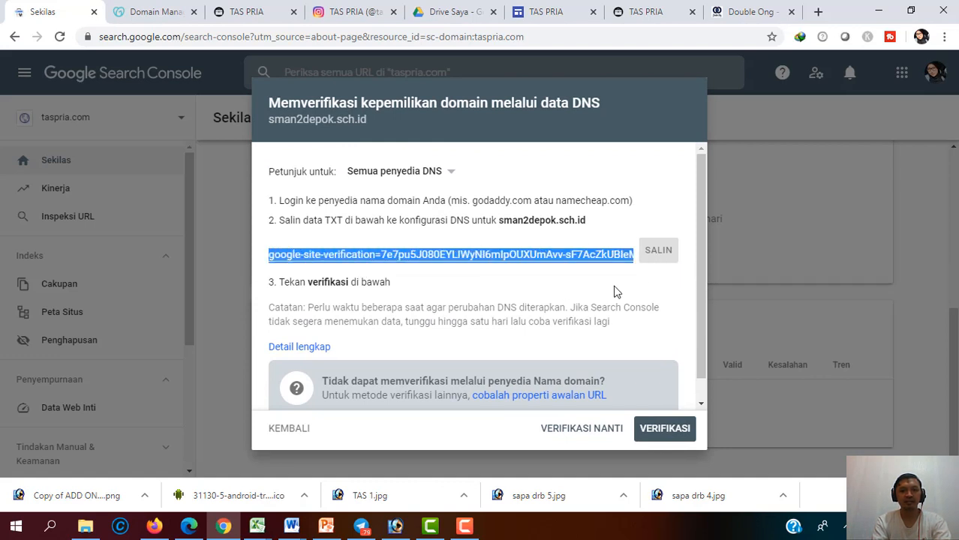
{"action": "left_click", "coordinate": [664, 253]}
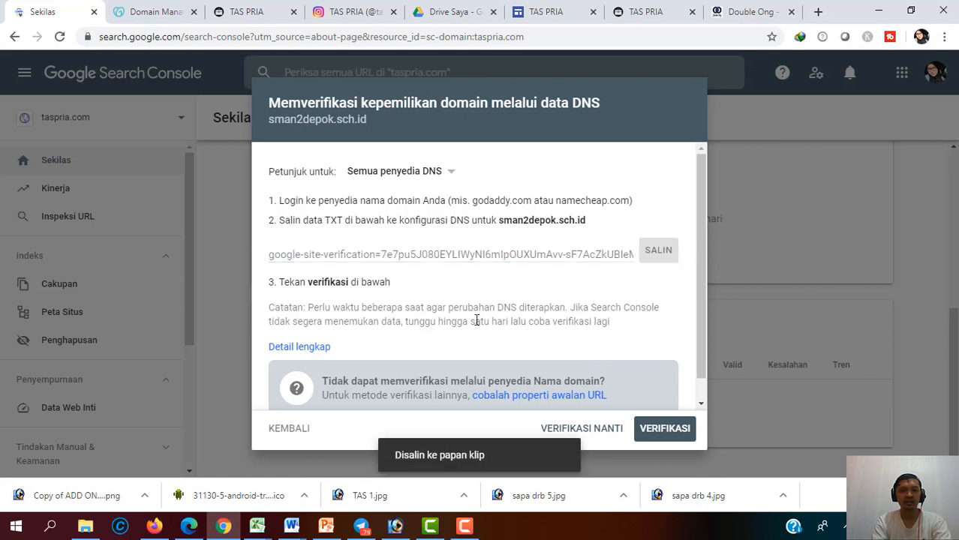
Switch to GoDaddy, open the DNS management of taspria.com and review its records
{"action": "left_click", "coordinate": [161, 12]}
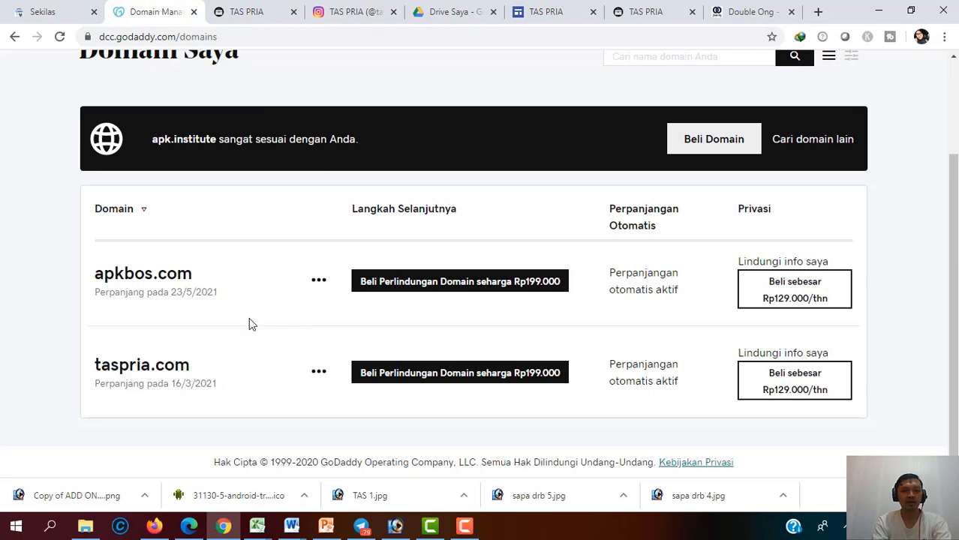
{"action": "left_click", "coordinate": [319, 378]}
{"action": "left_click", "coordinate": [336, 412]}
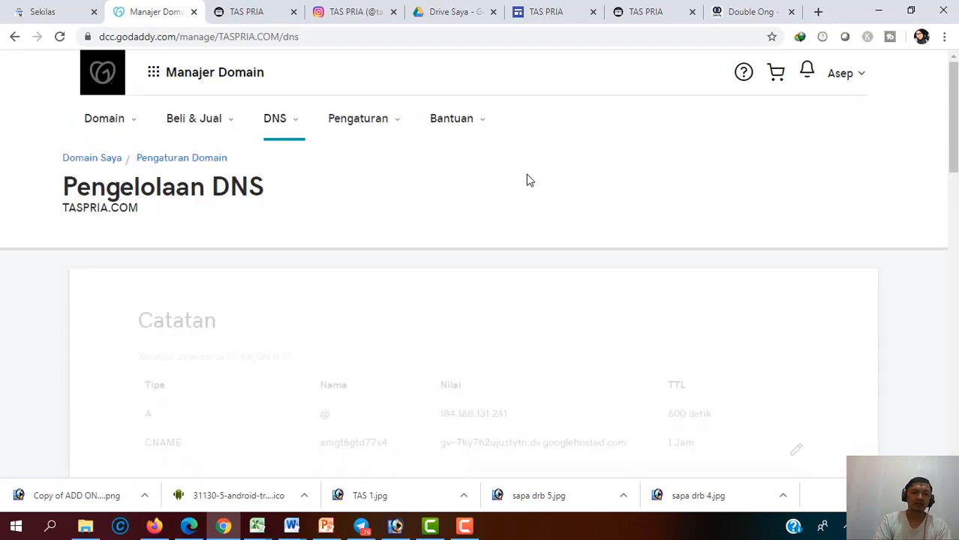
{"action": "scroll", "coordinate": [601, 248], "scroll_direction": "down", "scroll_amount": 4}
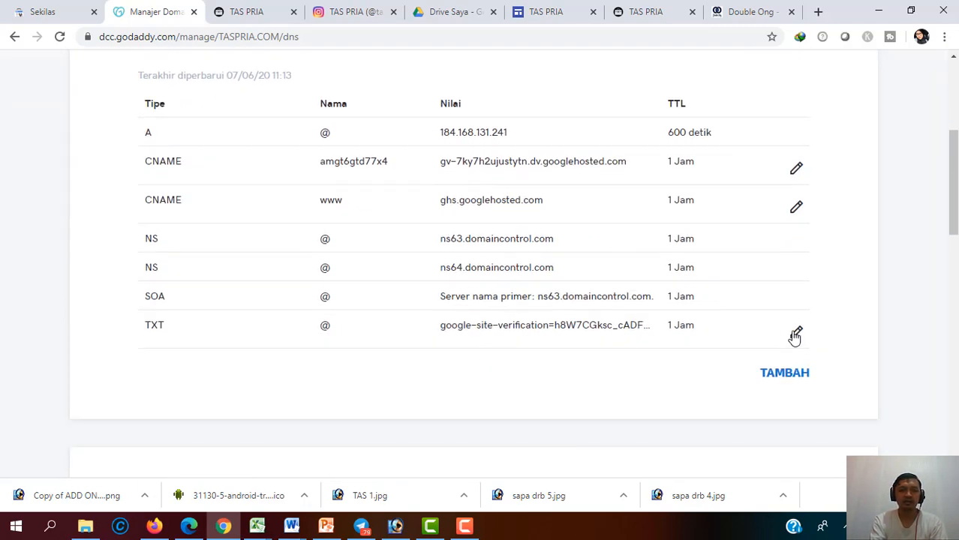
{"action": "scroll", "coordinate": [776, 330], "scroll_direction": "up", "scroll_amount": 4}
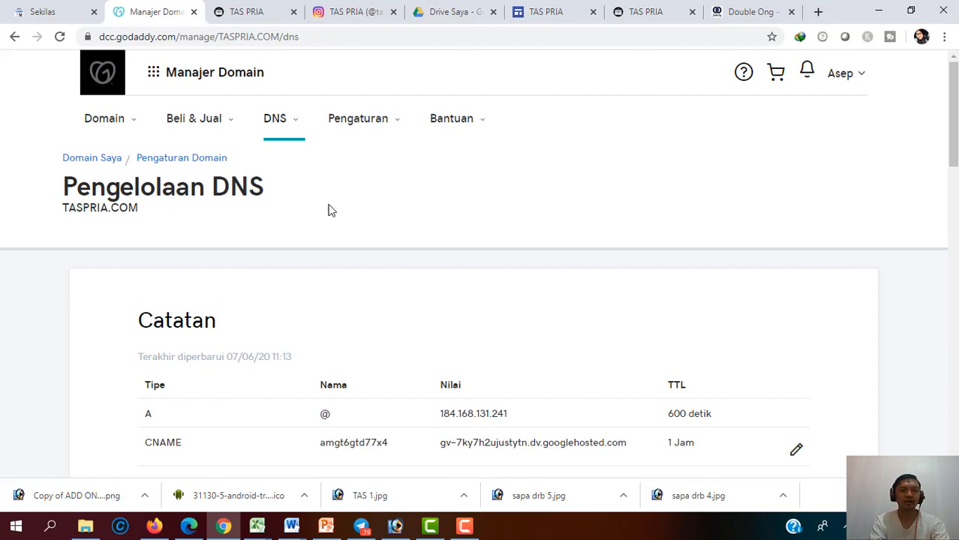
{"action": "scroll", "coordinate": [548, 265], "scroll_direction": "down", "scroll_amount": 4}
{"action": "scroll", "coordinate": [551, 264], "scroll_direction": "up", "scroll_amount": 1}
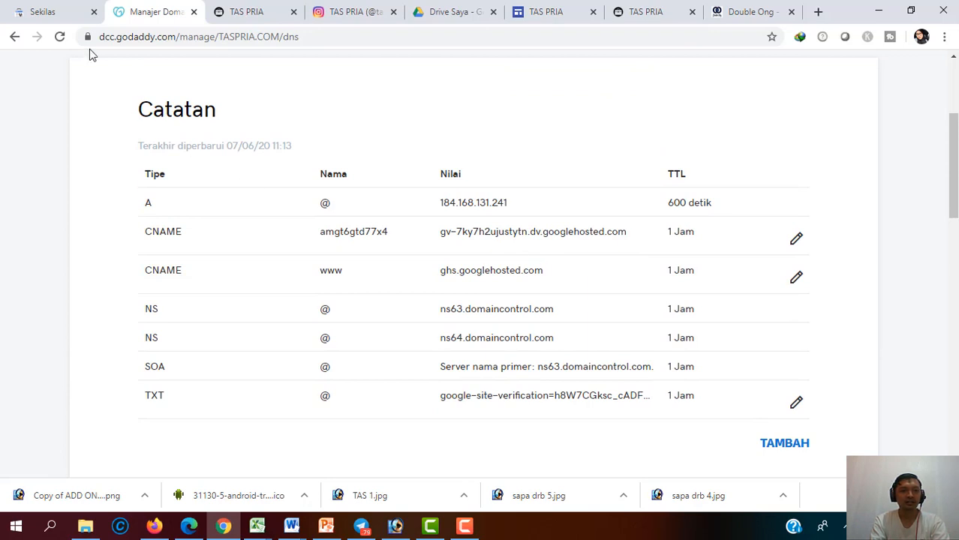
Return to Search Console, cancel adding the sman2depok.sch.id property and select the taspria.com property
{"action": "left_click", "coordinate": [62, 12]}
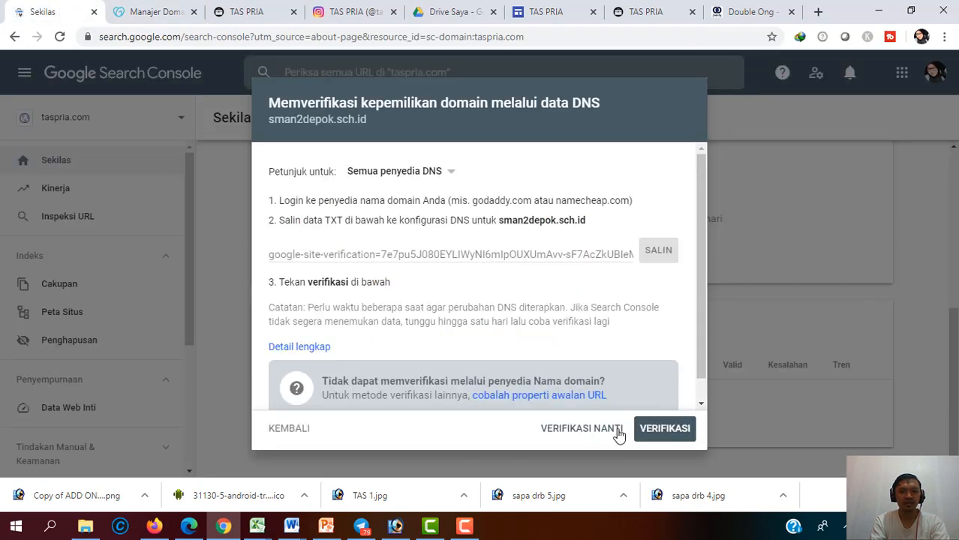
{"action": "left_click", "coordinate": [276, 421]}
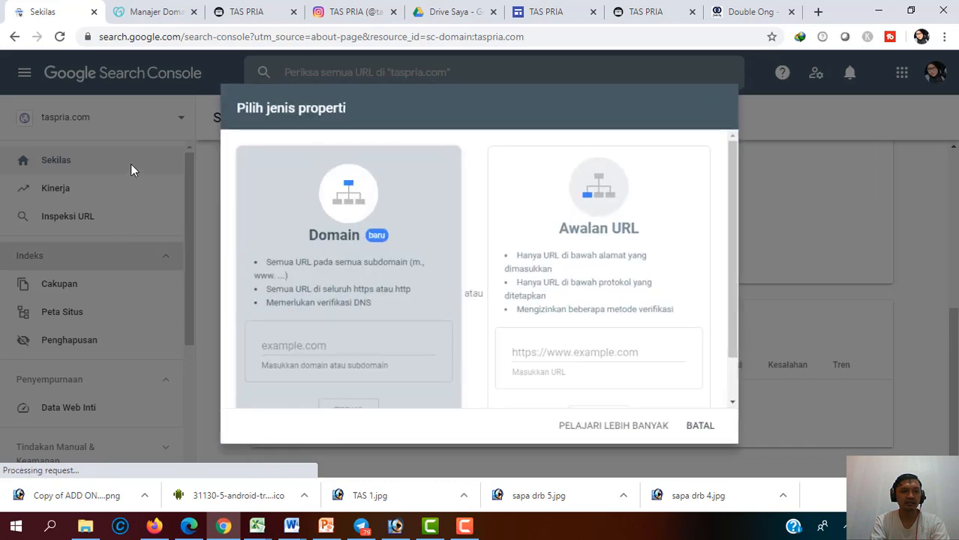
{"action": "left_click", "coordinate": [706, 436]}
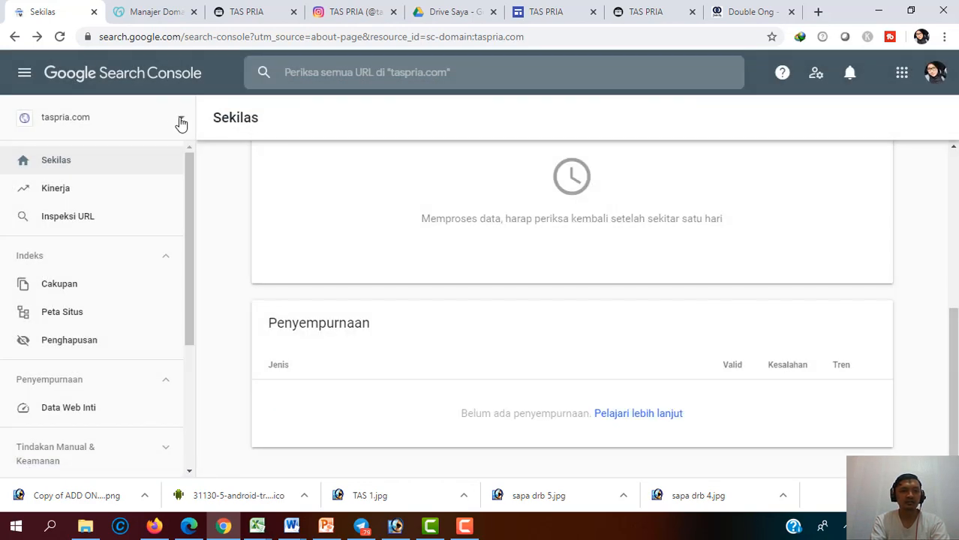
{"action": "left_click", "coordinate": [180, 122]}
{"action": "left_click", "coordinate": [138, 194]}
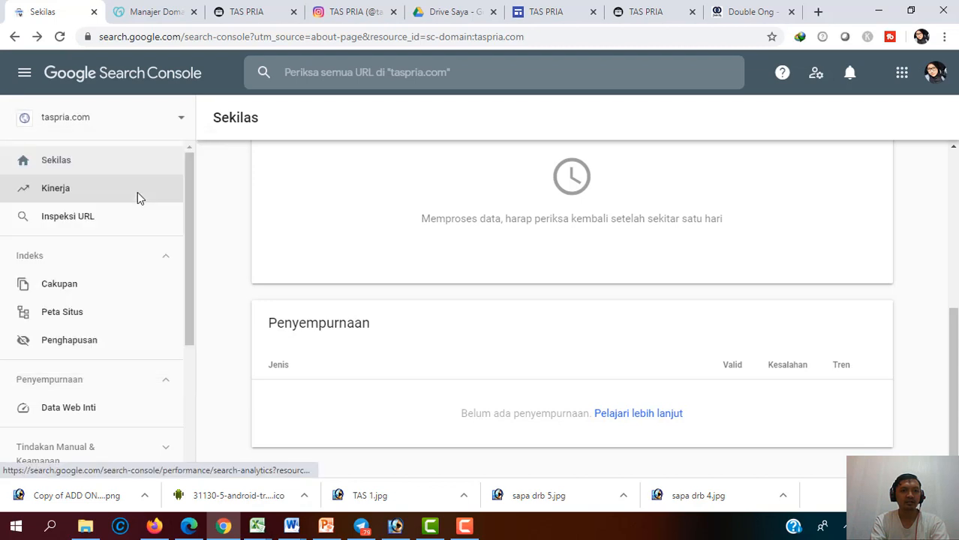
In GoDaddy, open taspria.com's TXT record for editing and examine it together with the CNAME records
{"action": "left_click", "coordinate": [159, 13]}
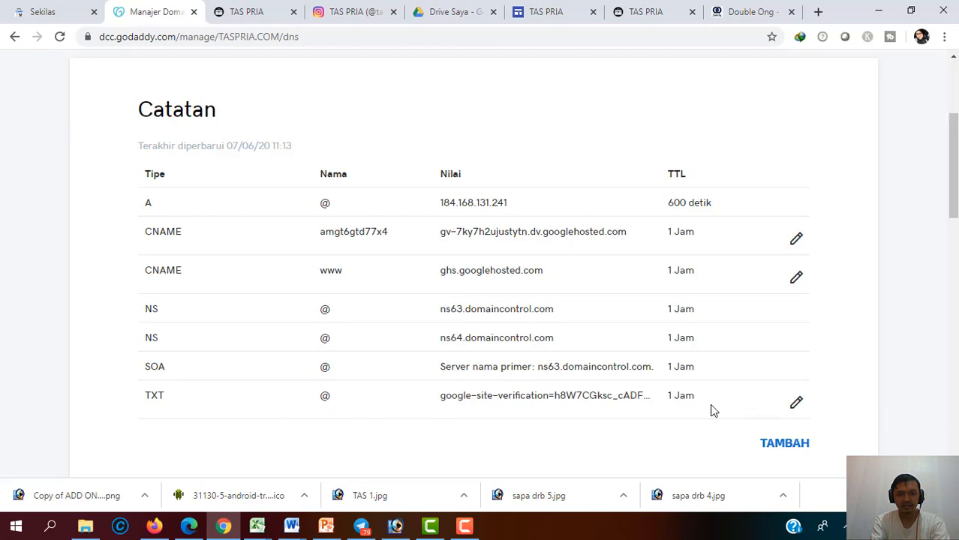
{"action": "left_click", "coordinate": [796, 403]}
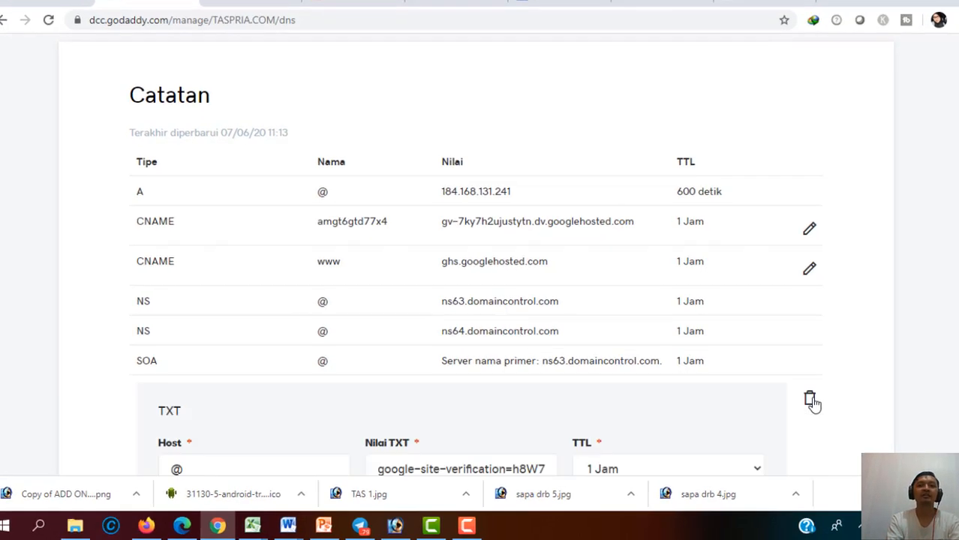
{"action": "scroll", "coordinate": [717, 384], "scroll_direction": "down", "scroll_amount": 3}
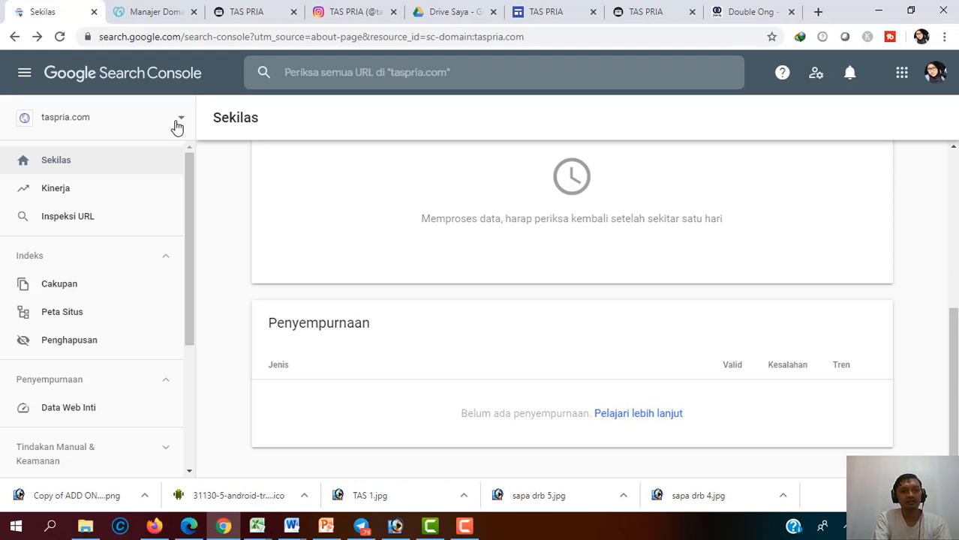
{"action": "left_click", "coordinate": [125, 14]}
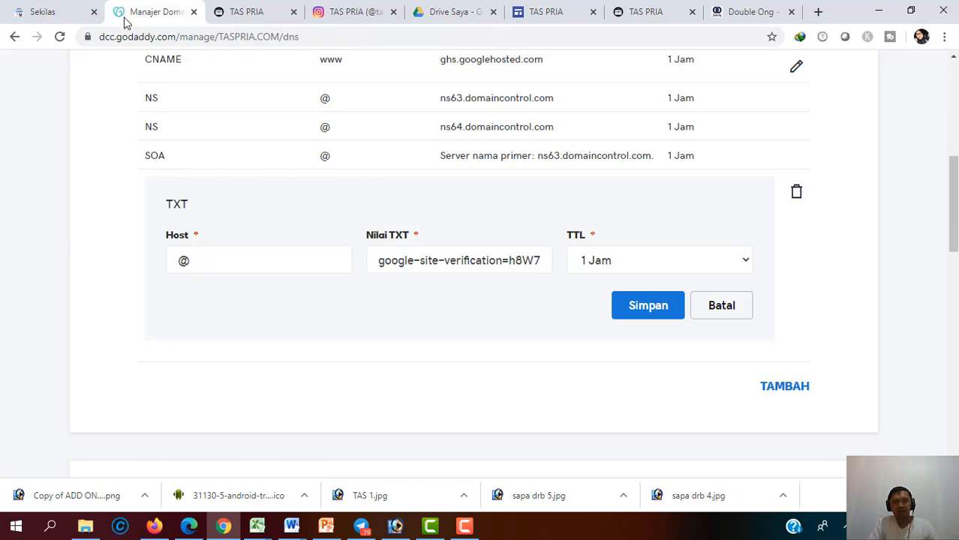
{"action": "scroll", "coordinate": [360, 271], "scroll_direction": "up", "scroll_amount": 3}
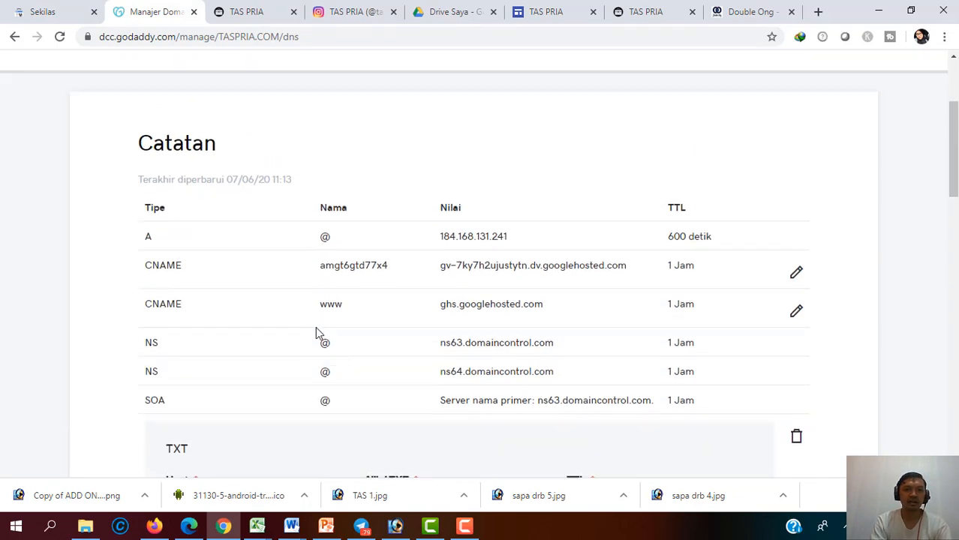
{"action": "scroll", "coordinate": [315, 330], "scroll_direction": "up", "scroll_amount": 1}
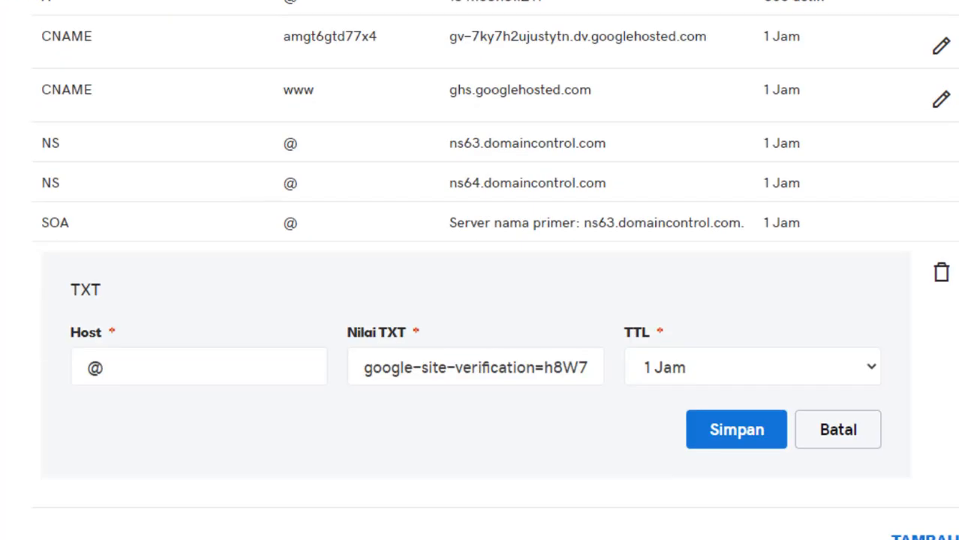
{"action": "scroll", "coordinate": [939, 375], "scroll_direction": "up", "scroll_amount": 1}
{"action": "scroll", "coordinate": [922, 378], "scroll_direction": "down", "scroll_amount": 2}
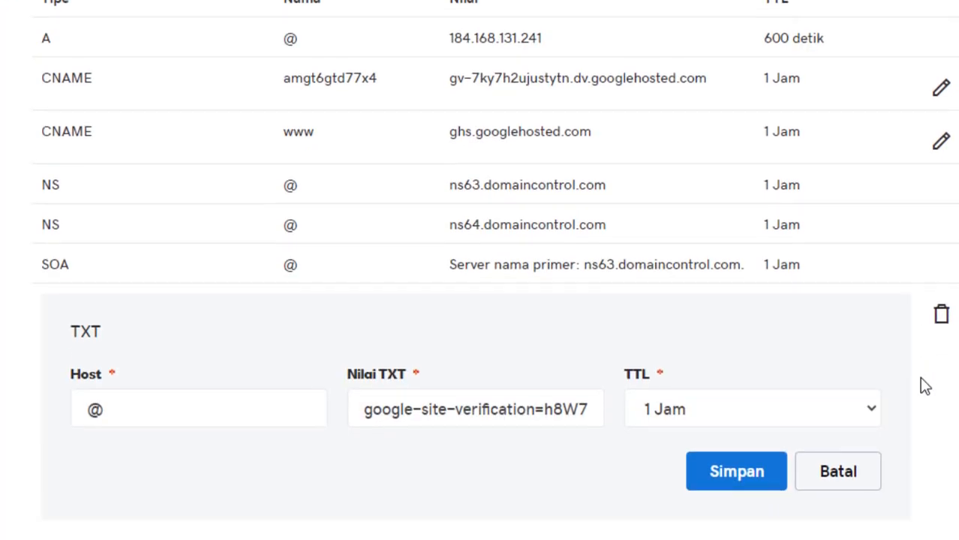
Fill in a new CNAME record with host www pointing to ghs.googlehosted.com, and cancel it without saving
{"action": "left_click", "coordinate": [926, 449]}
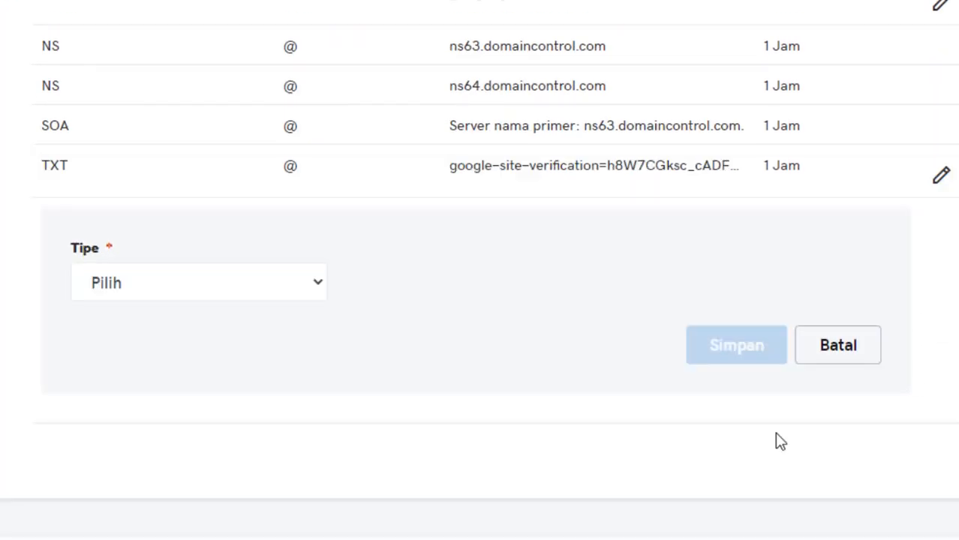
{"action": "left_click", "coordinate": [307, 293]}
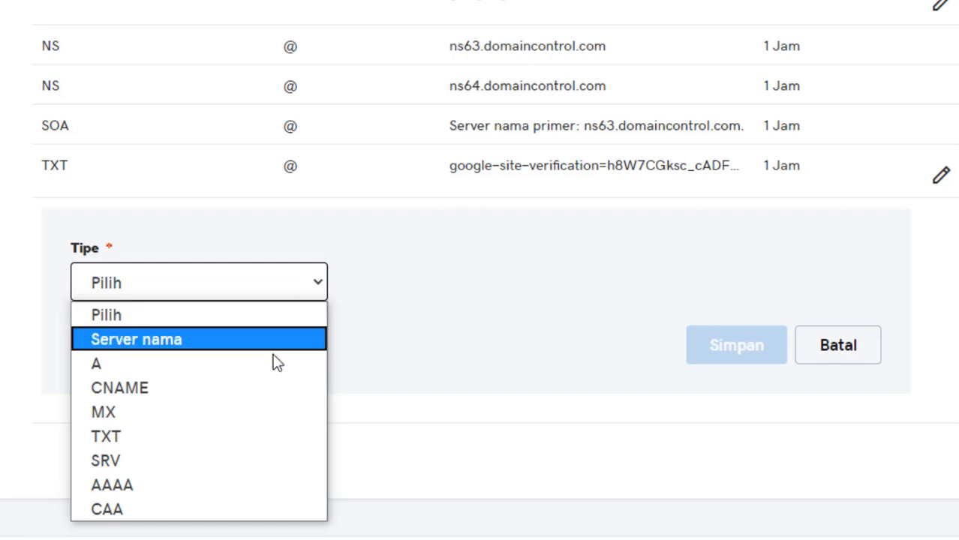
{"action": "left_click", "coordinate": [272, 383]}
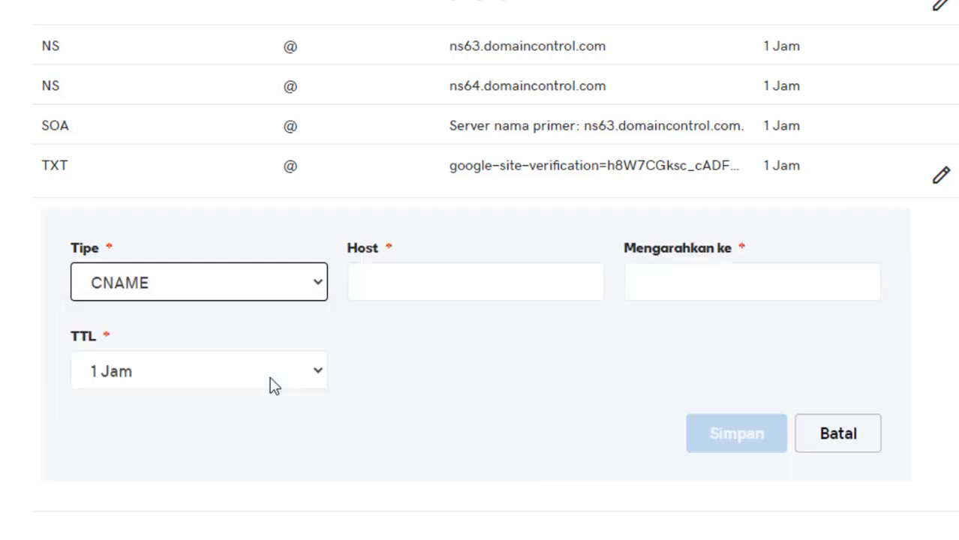
{"action": "left_click", "coordinate": [406, 292]}
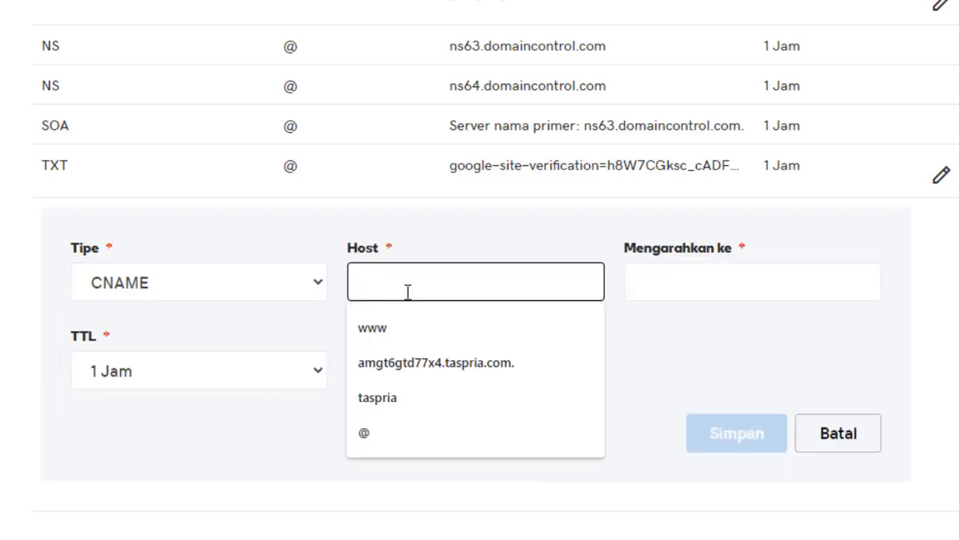
{"action": "type", "text": "www"}
{"action": "left_click", "coordinate": [698, 286]}
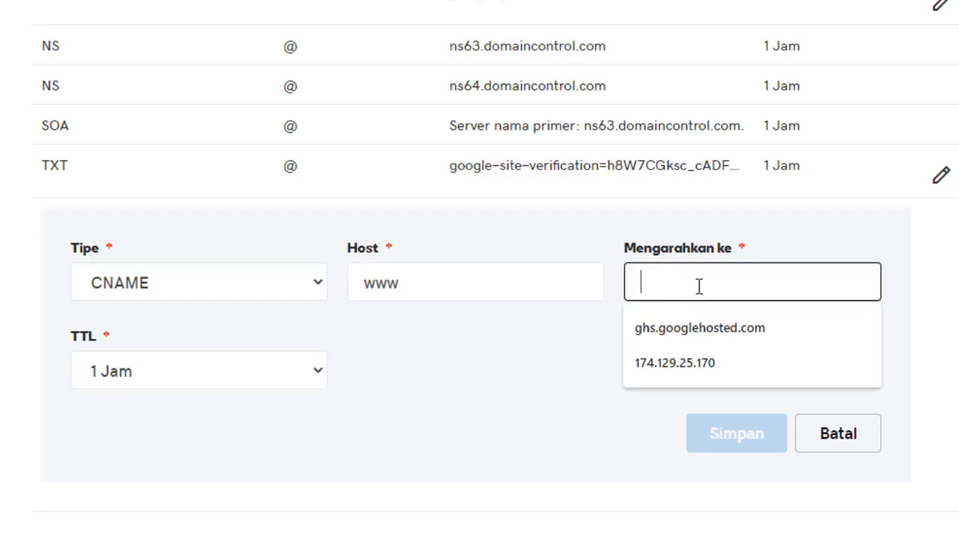
{"action": "left_click", "coordinate": [689, 327]}
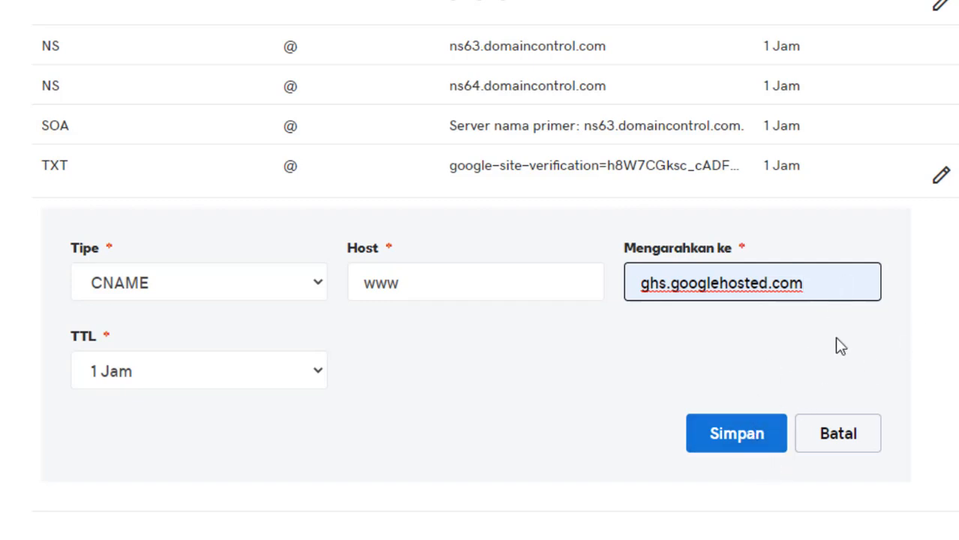
{"action": "left_click", "coordinate": [833, 435]}
Open the domain forwarding settings of taspria.com for editing, examine the destination and redirect options, and cancel the edit
{"action": "scroll", "coordinate": [830, 380], "scroll_direction": "up", "scroll_amount": 3}
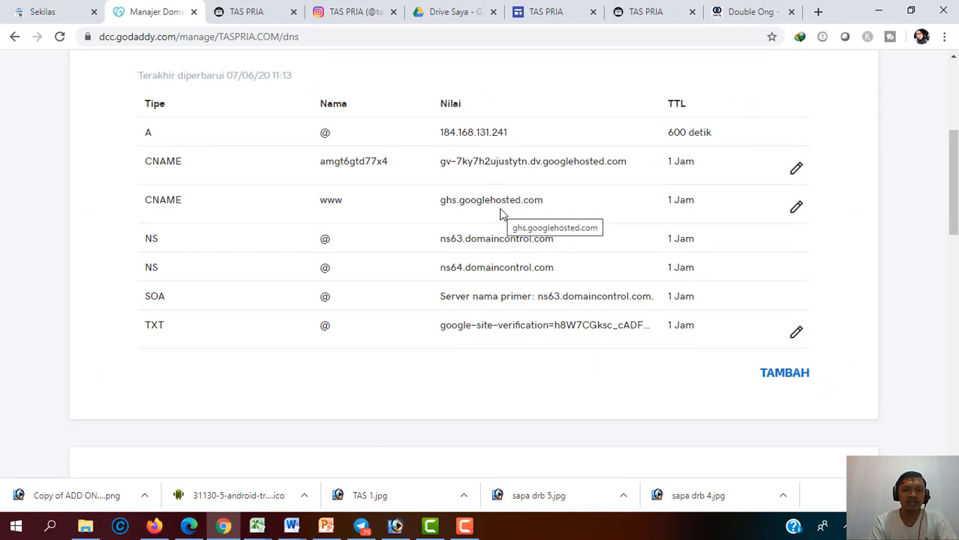
{"action": "scroll", "coordinate": [501, 214], "scroll_direction": "up", "scroll_amount": 1}
{"action": "scroll", "coordinate": [502, 214], "scroll_direction": "up", "scroll_amount": 5}
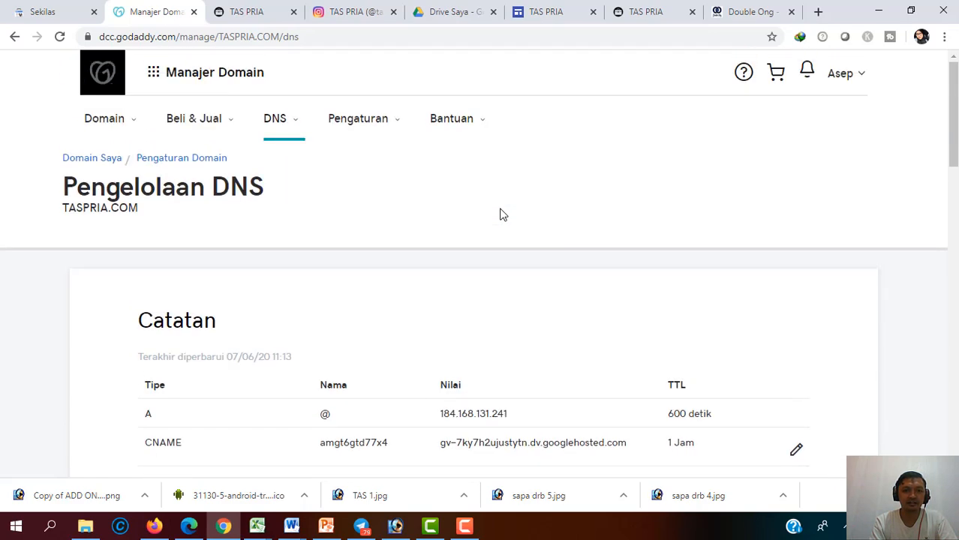
{"action": "scroll", "coordinate": [501, 214], "scroll_direction": "down", "scroll_amount": 10}
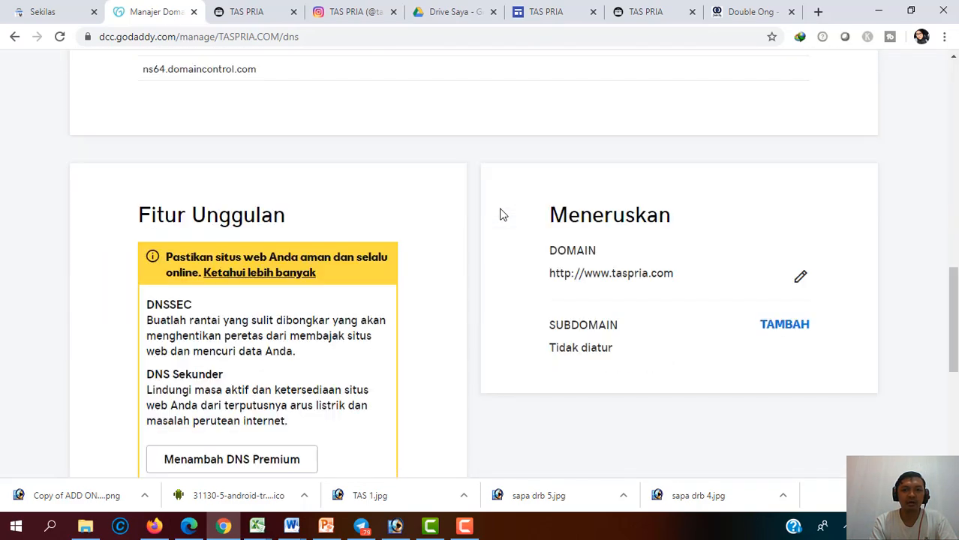
{"action": "scroll", "coordinate": [503, 215], "scroll_direction": "down", "scroll_amount": 1}
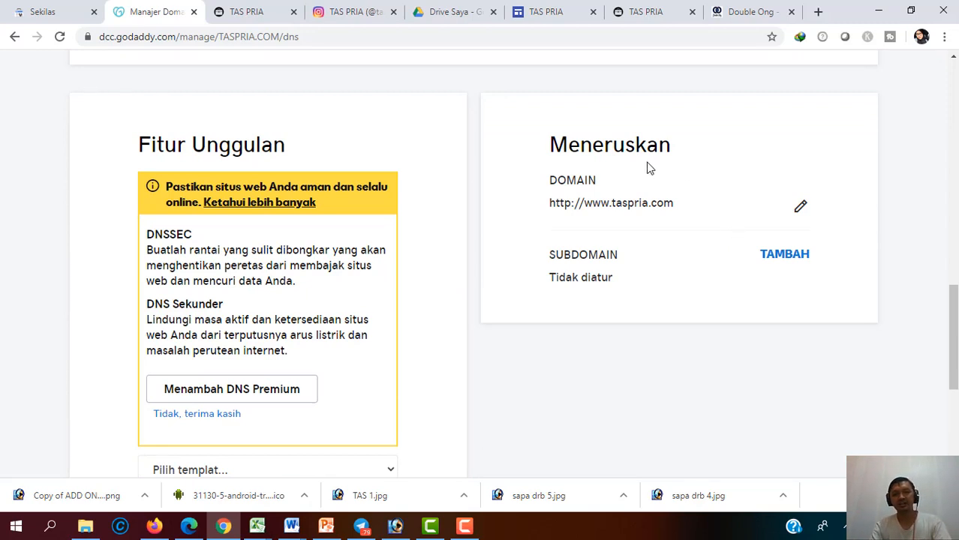
{"action": "left_click", "coordinate": [801, 208]}
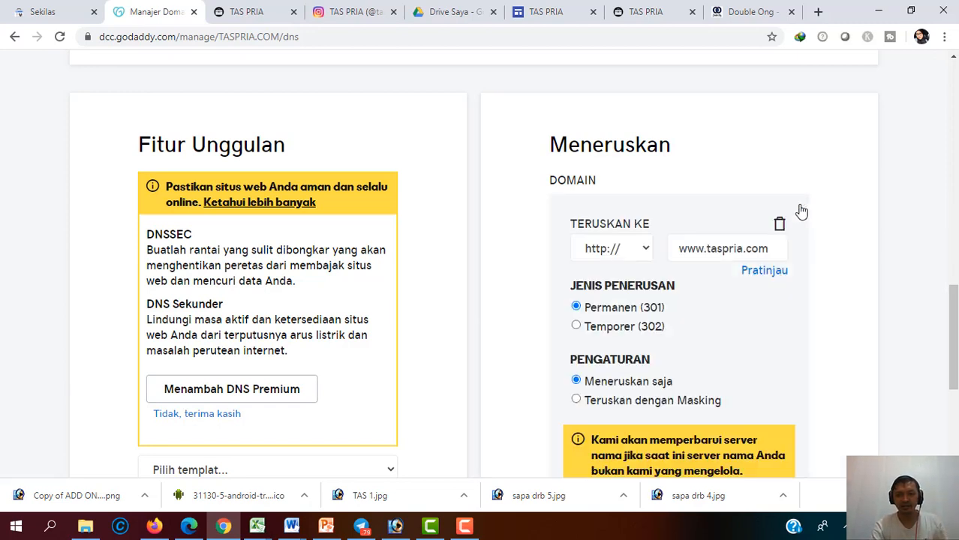
{"action": "scroll", "coordinate": [720, 315], "scroll_direction": "down", "scroll_amount": 1}
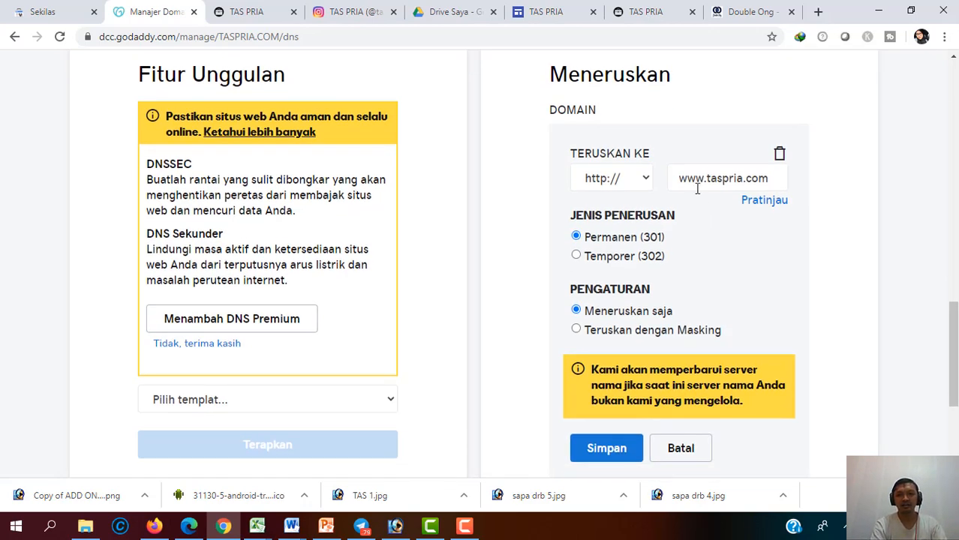
{"action": "scroll", "coordinate": [697, 190], "scroll_direction": "down", "scroll_amount": 2}
{"action": "scroll", "coordinate": [668, 421], "scroll_direction": "up", "scroll_amount": 2}
{"action": "left_click", "coordinate": [681, 448]}
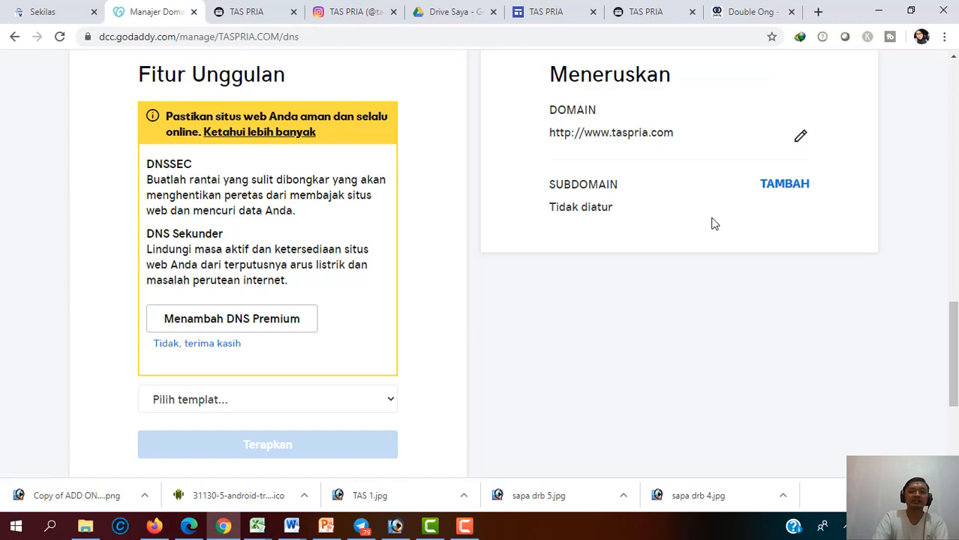
{"action": "scroll", "coordinate": [702, 139], "scroll_direction": "up", "scroll_amount": 2}
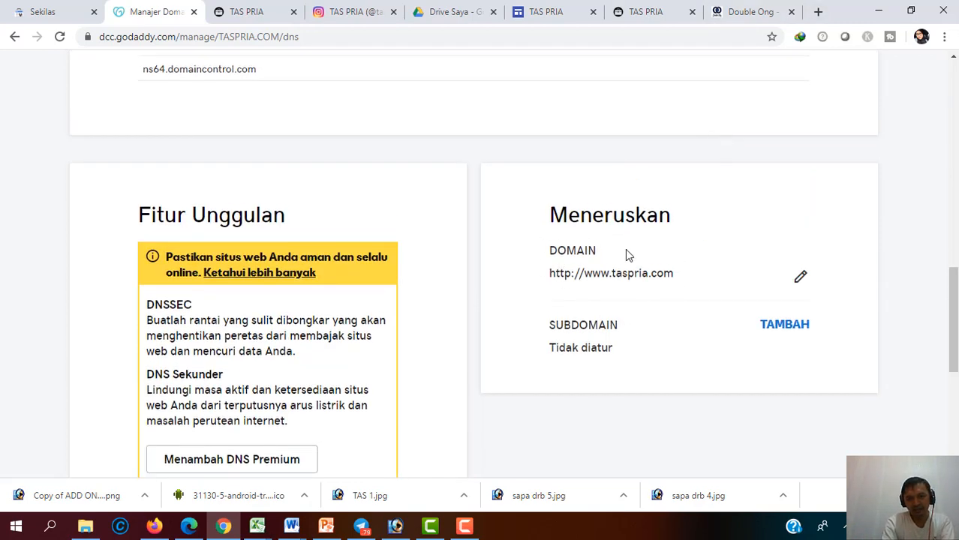
{"action": "left_click", "coordinate": [785, 328]}
{"action": "scroll", "coordinate": [660, 284], "scroll_direction": "down", "scroll_amount": 4}
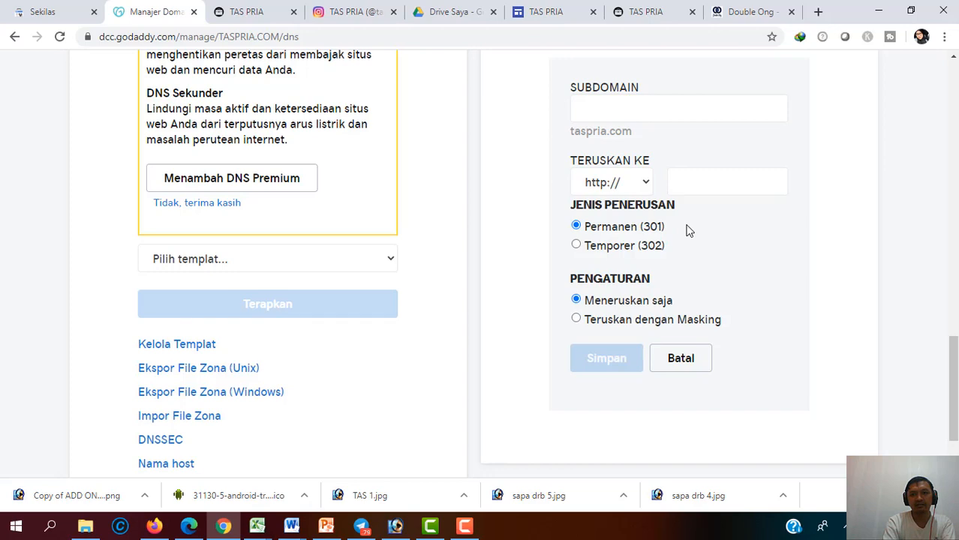
{"action": "left_click", "coordinate": [649, 113]}
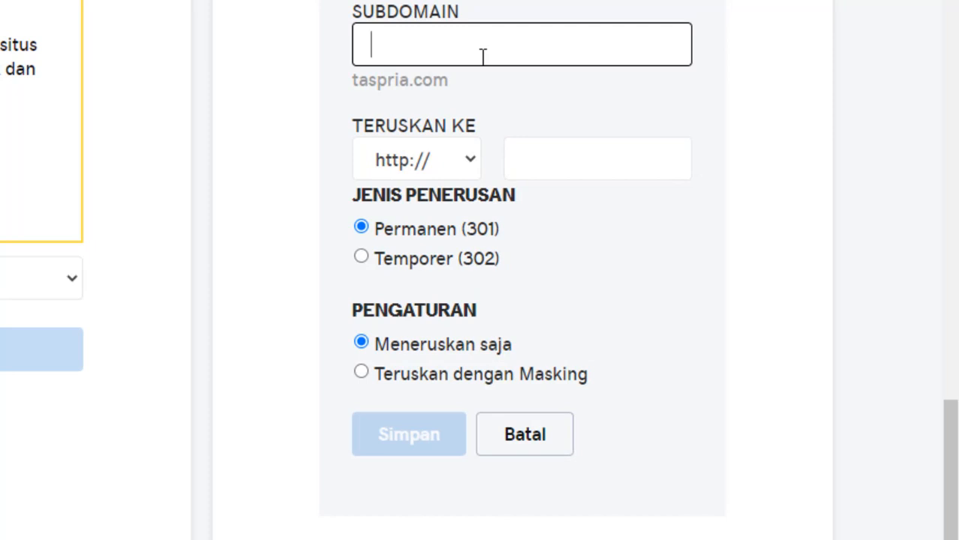
{"action": "type", "text": "@"}
{"action": "left_click", "coordinate": [570, 159]}
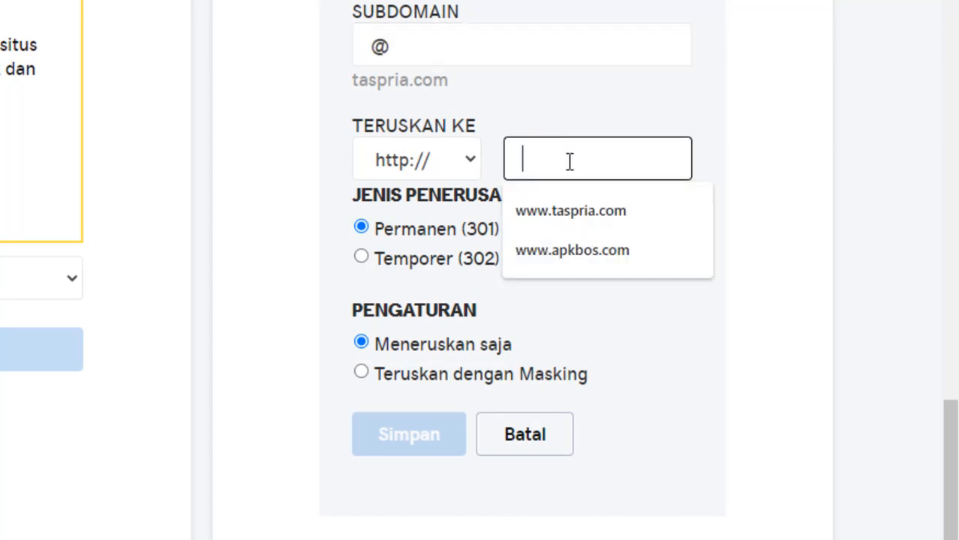
{"action": "left_click", "coordinate": [586, 210]}
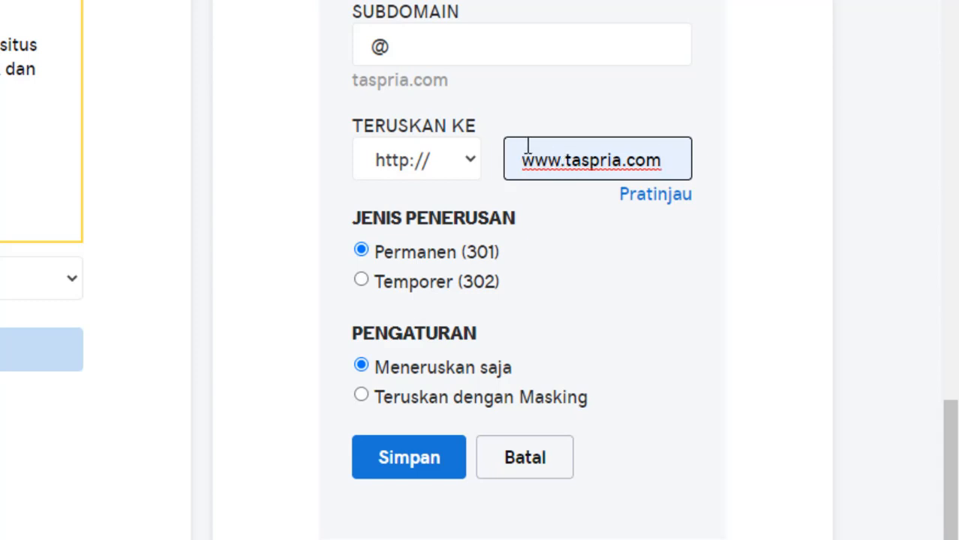
{"action": "left_click", "coordinate": [390, 39]}
{"action": "double_click", "coordinate": [390, 40]}
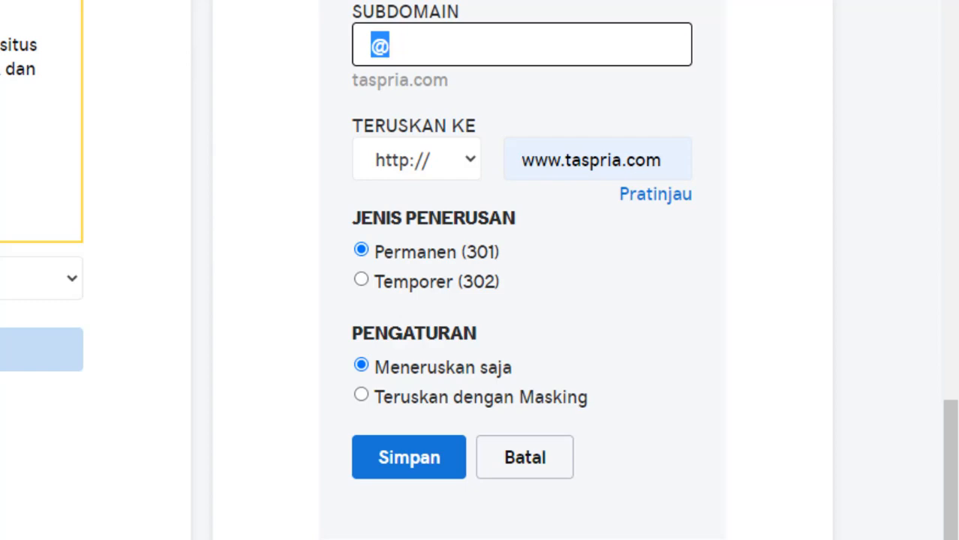
Search Google in a new browser tab for a domain propagation checker and open the dnschecker.org site
{"action": "key", "text": "ctrl+t"}
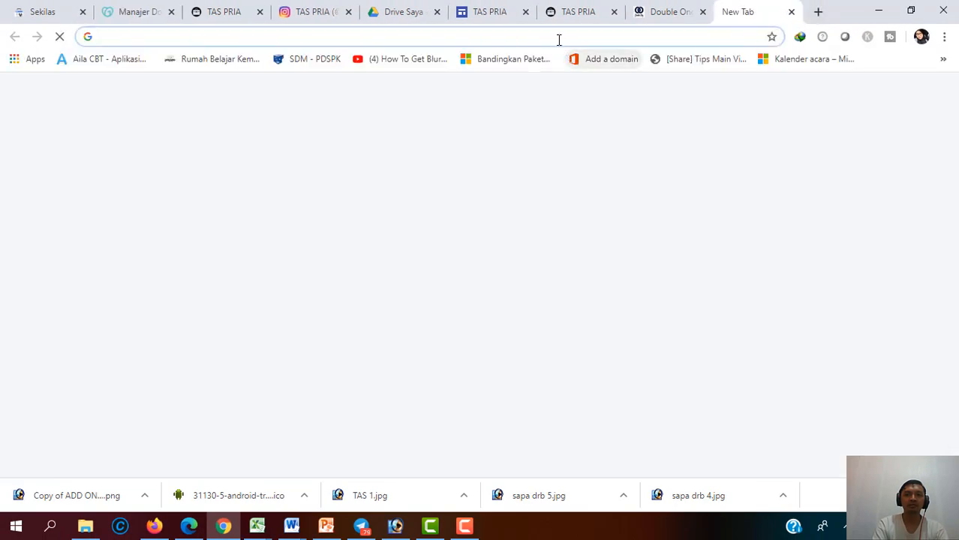
{"action": "left_click", "coordinate": [551, 30]}
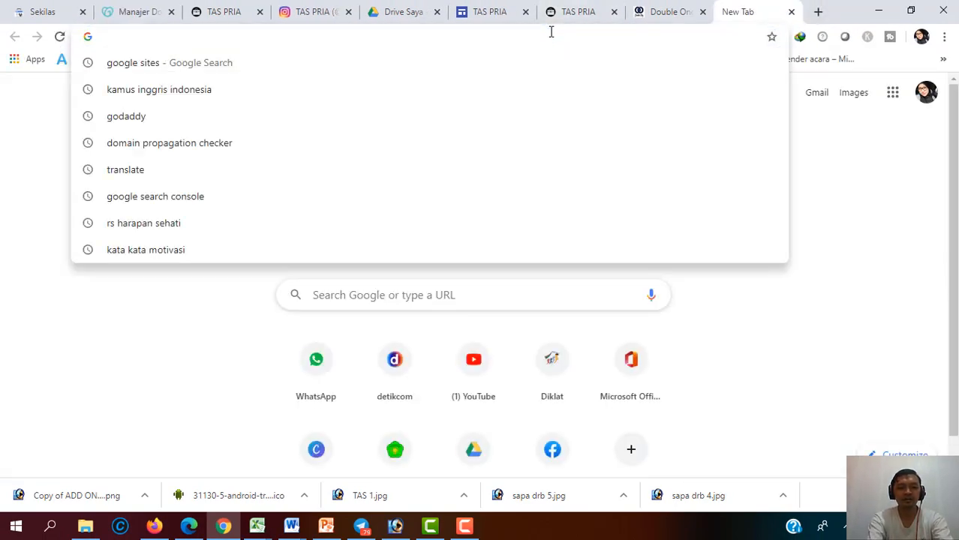
{"action": "type", "text": "domaian pr"}
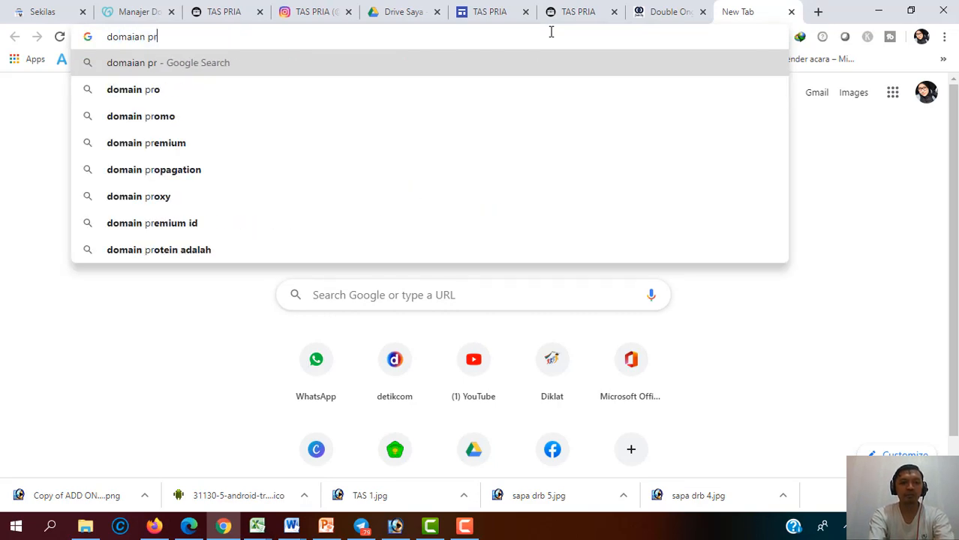
{"action": "type", "text": "opafation"}
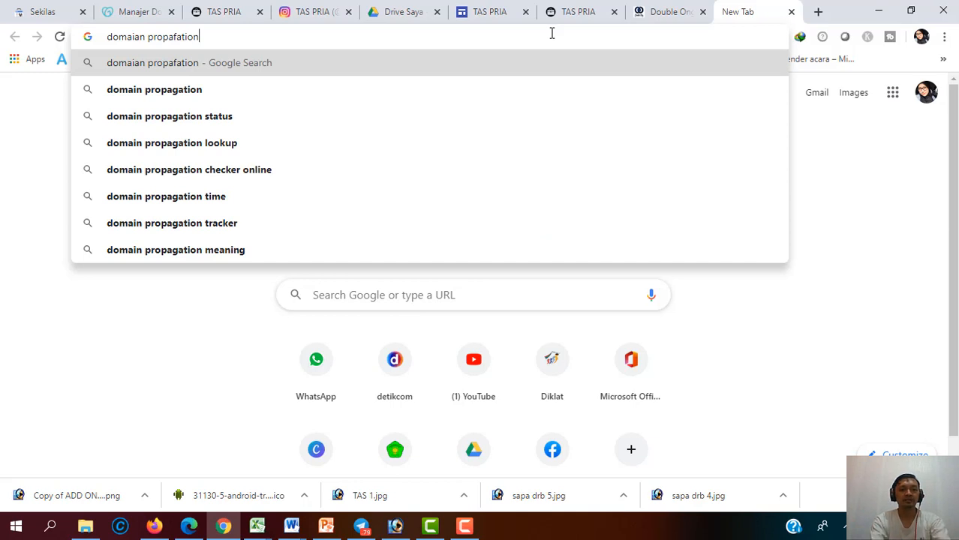
{"action": "type", "text": " checker"}
{"action": "key", "text": "Return"}
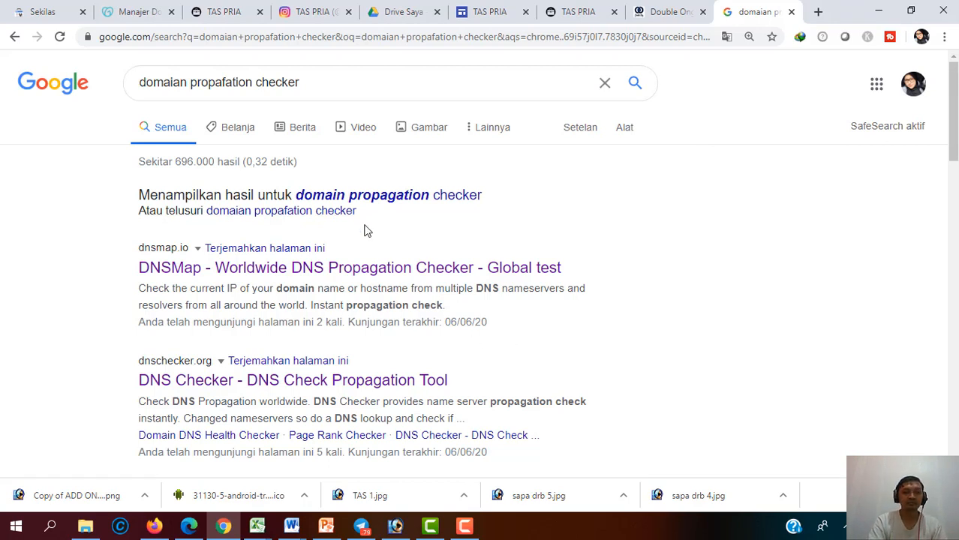
{"action": "left_click", "coordinate": [363, 196]}
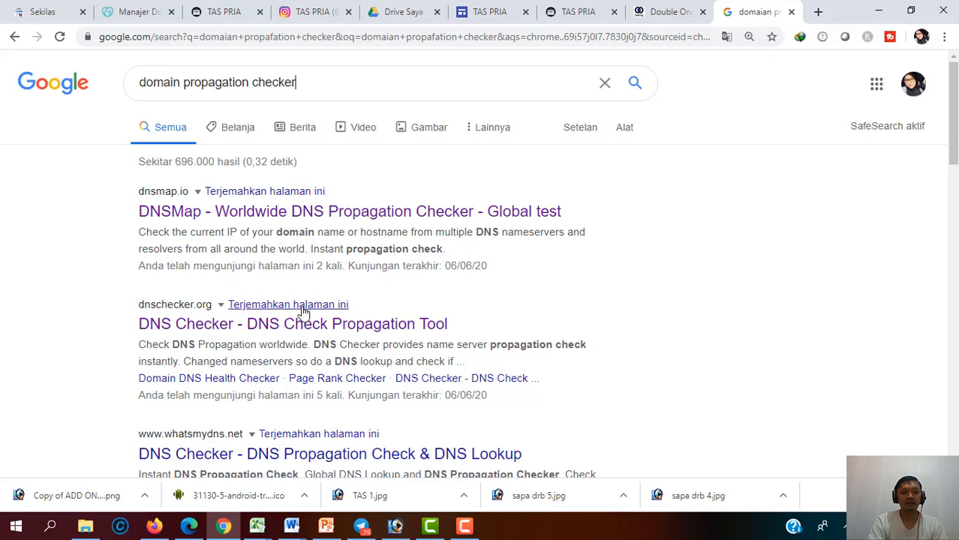
{"action": "left_click", "coordinate": [279, 323]}
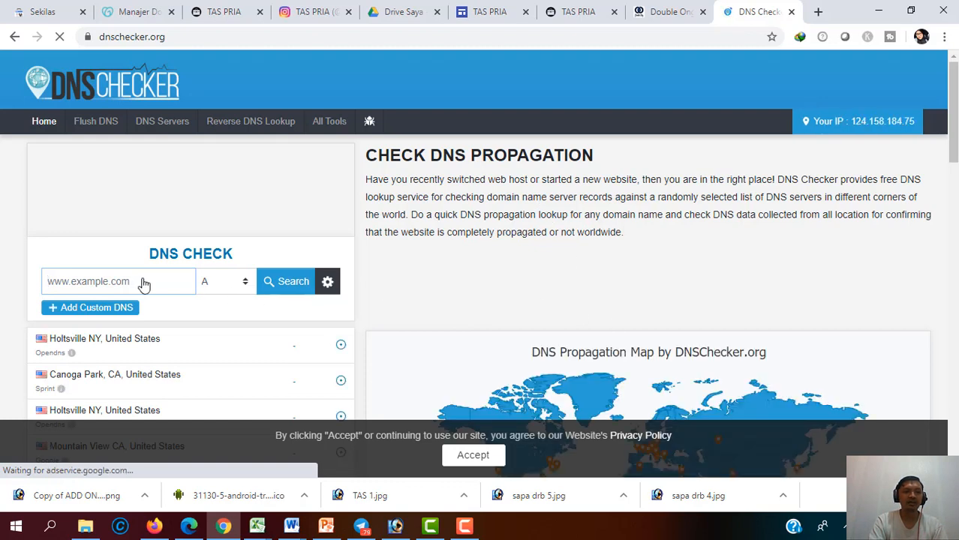
{"action": "left_click", "coordinate": [139, 278]}
{"action": "type", "text": "w"}
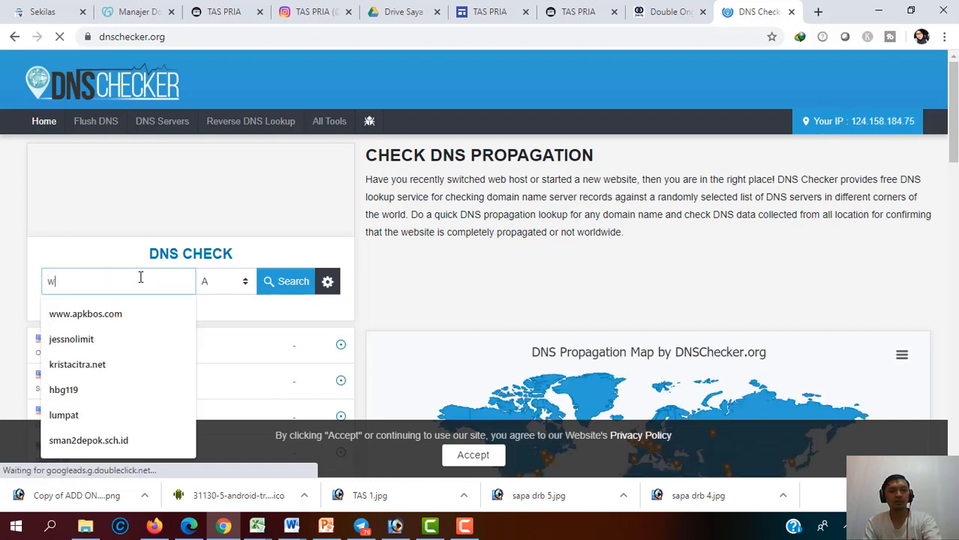
{"action": "type", "text": "ww.tas"}
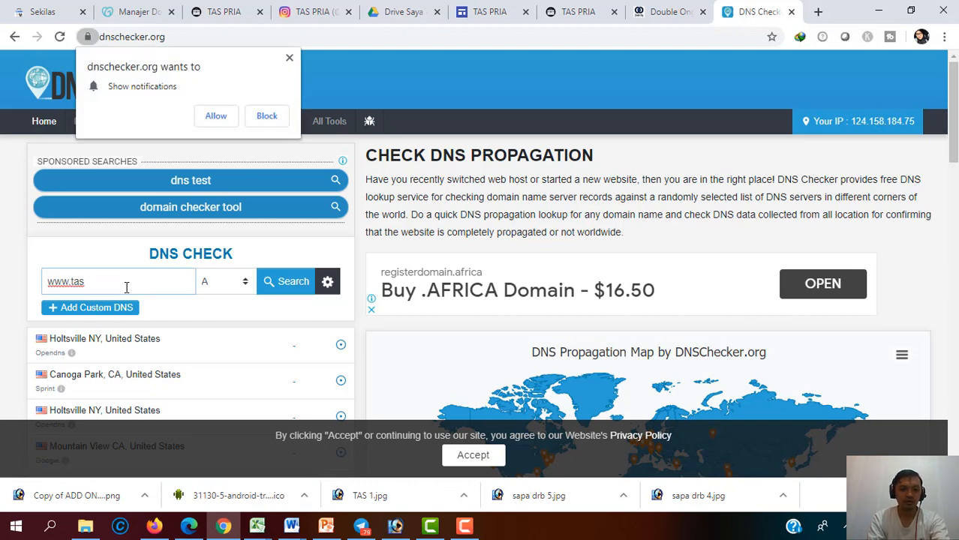
{"action": "type", "text": "pri"}
{"action": "type", "text": "a.com"}
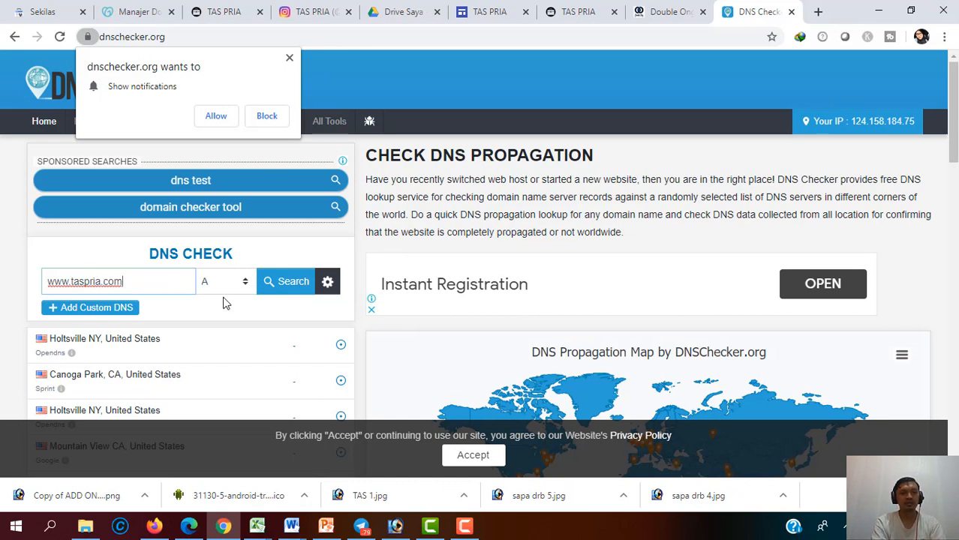
{"action": "left_click", "coordinate": [244, 285]}
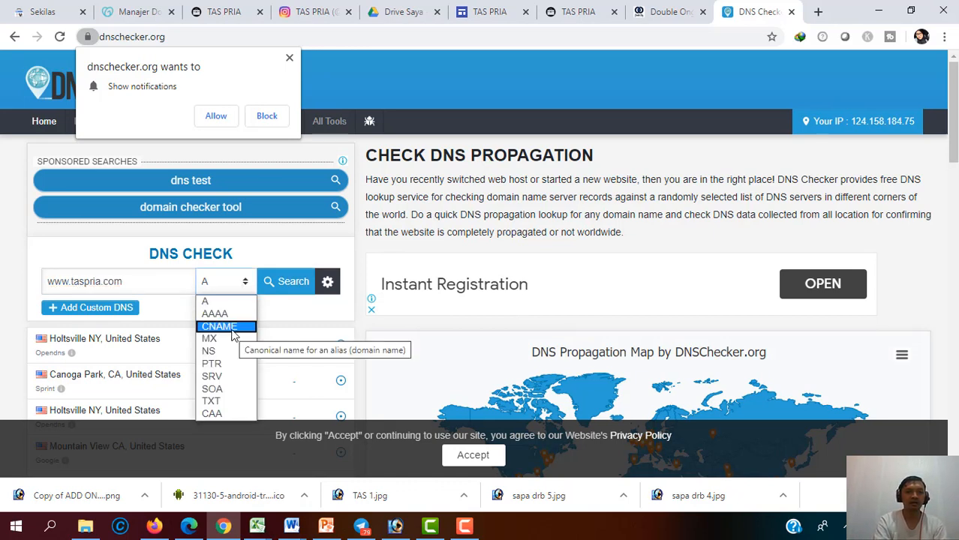
{"action": "left_click", "coordinate": [225, 326]}
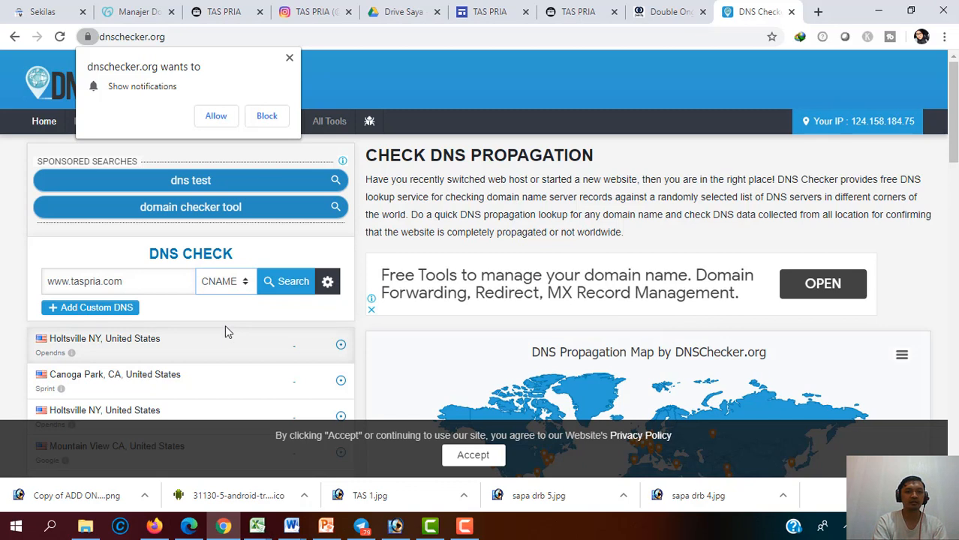
{"action": "left_click", "coordinate": [272, 283]}
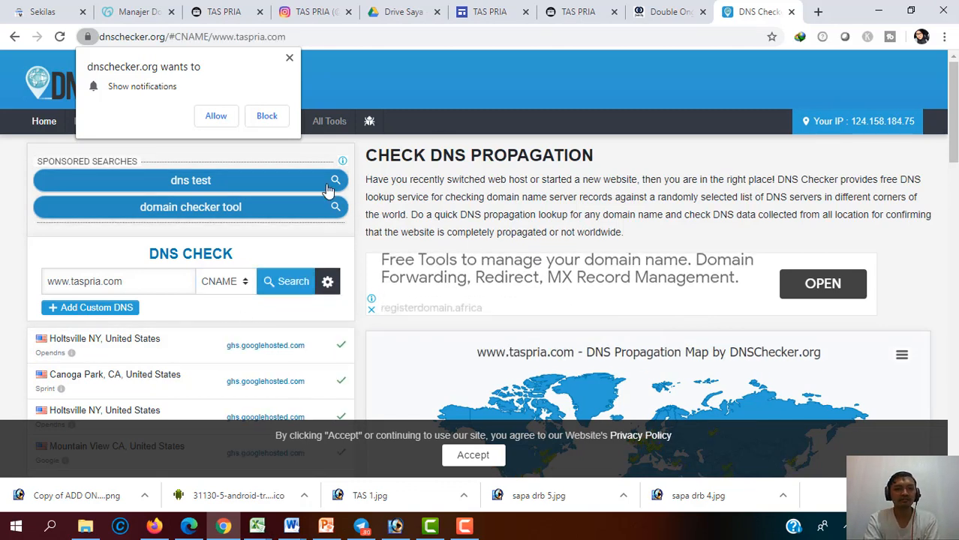
Block the site's notification request and examine the CNAME results per server location and on the propagation map
{"action": "left_click", "coordinate": [266, 116]}
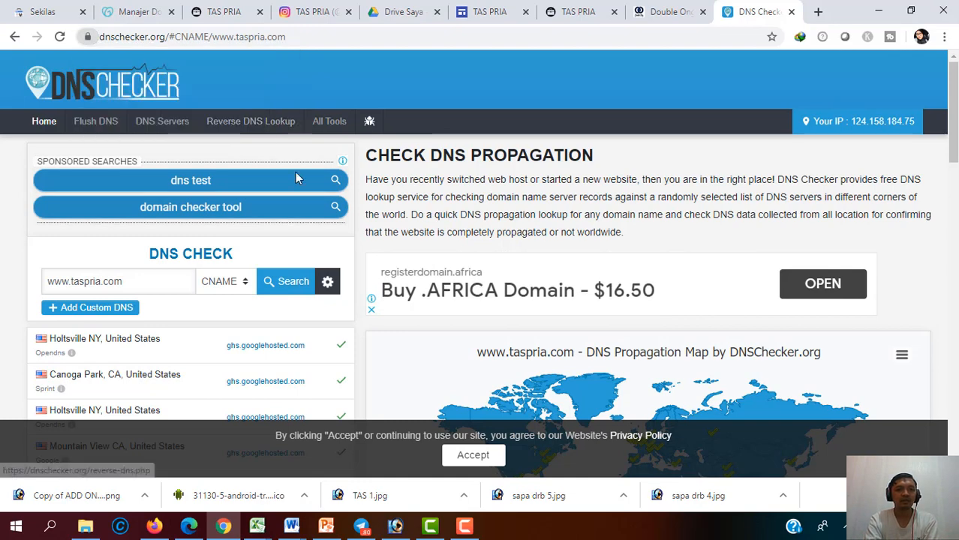
{"action": "scroll", "coordinate": [252, 203], "scroll_direction": "down", "scroll_amount": 2}
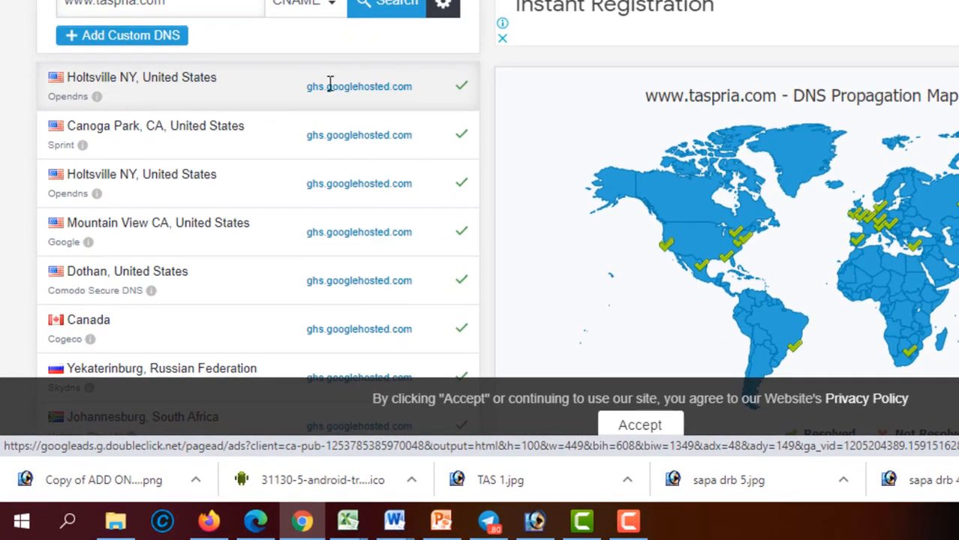
{"action": "scroll", "coordinate": [330, 82], "scroll_direction": "down", "scroll_amount": 2}
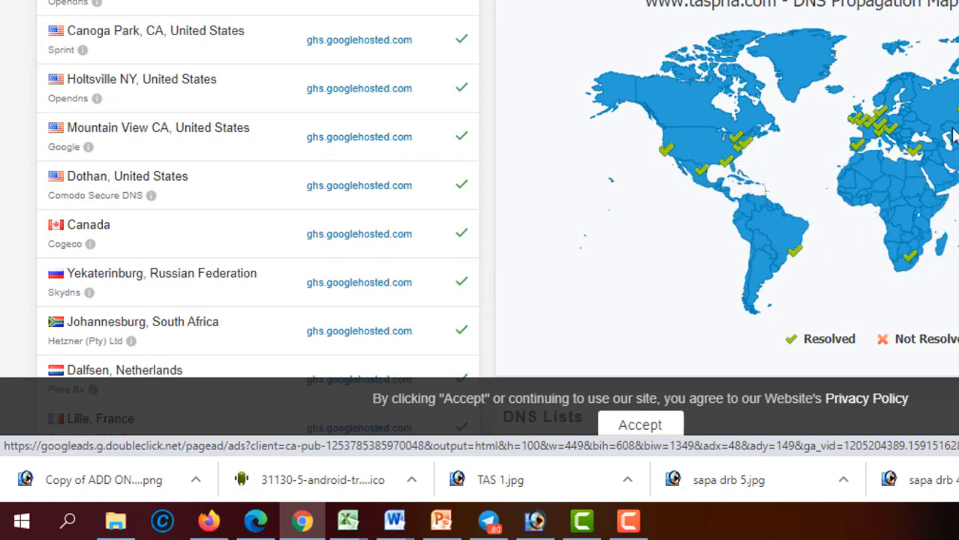
{"action": "scroll", "coordinate": [389, 69], "scroll_direction": "down", "scroll_amount": 1}
{"action": "scroll", "coordinate": [389, 70], "scroll_direction": "down", "scroll_amount": 9}
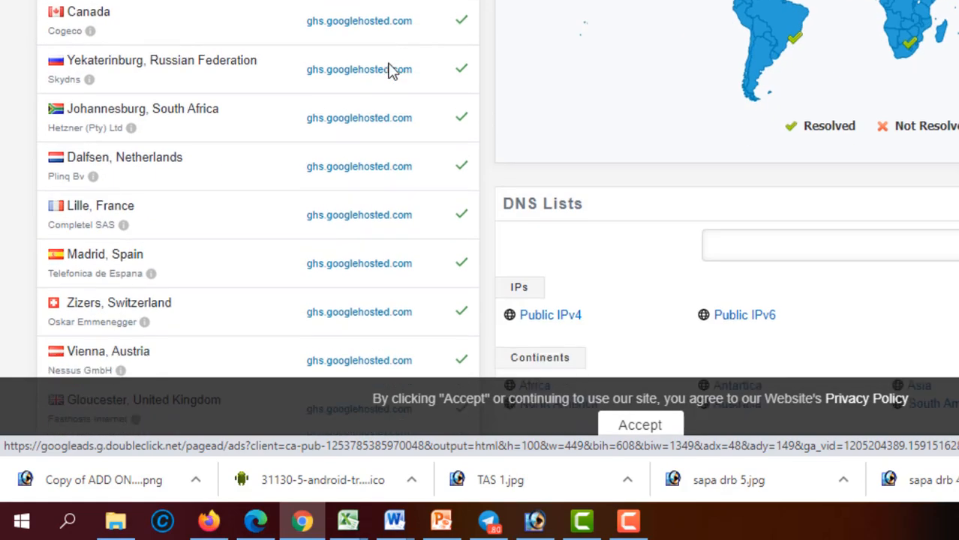
{"action": "scroll", "coordinate": [421, 186], "scroll_direction": "up", "scroll_amount": 4}
{"action": "scroll", "coordinate": [421, 194], "scroll_direction": "down", "scroll_amount": 9}
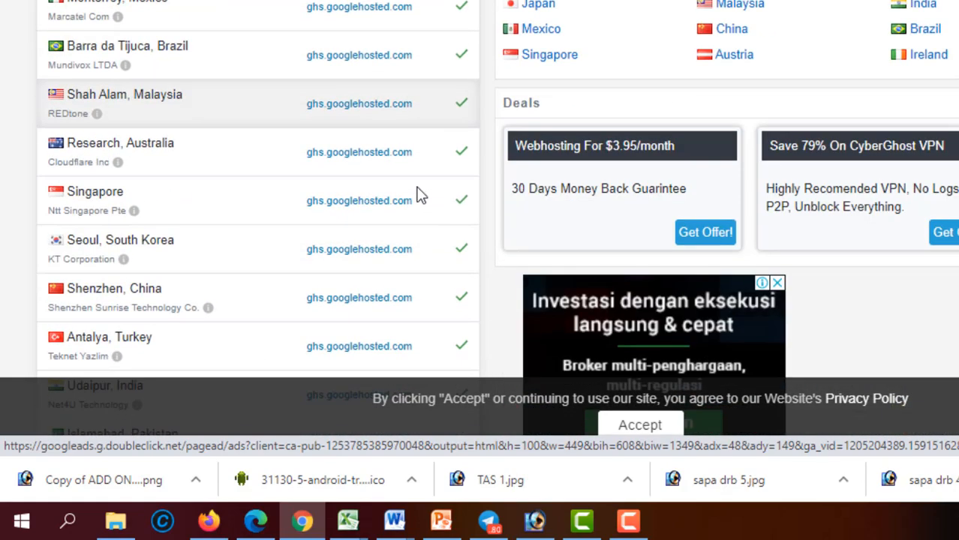
{"action": "scroll", "coordinate": [421, 194], "scroll_direction": "up", "scroll_amount": 6}
{"action": "scroll", "coordinate": [376, 65], "scroll_direction": "up", "scroll_amount": 8}
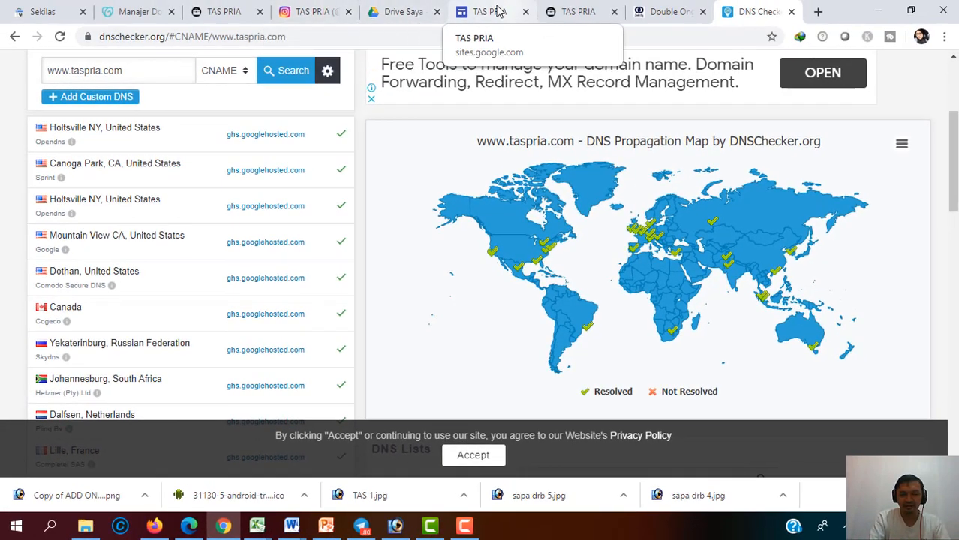
{"action": "left_click", "coordinate": [241, 9]}
{"action": "left_click", "coordinate": [206, 36]}
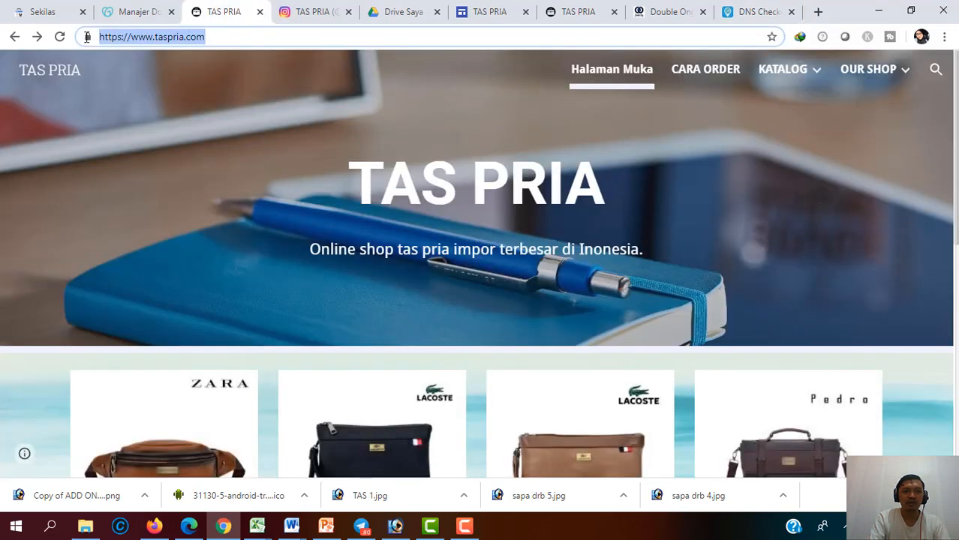
{"action": "type", "text": "www."}
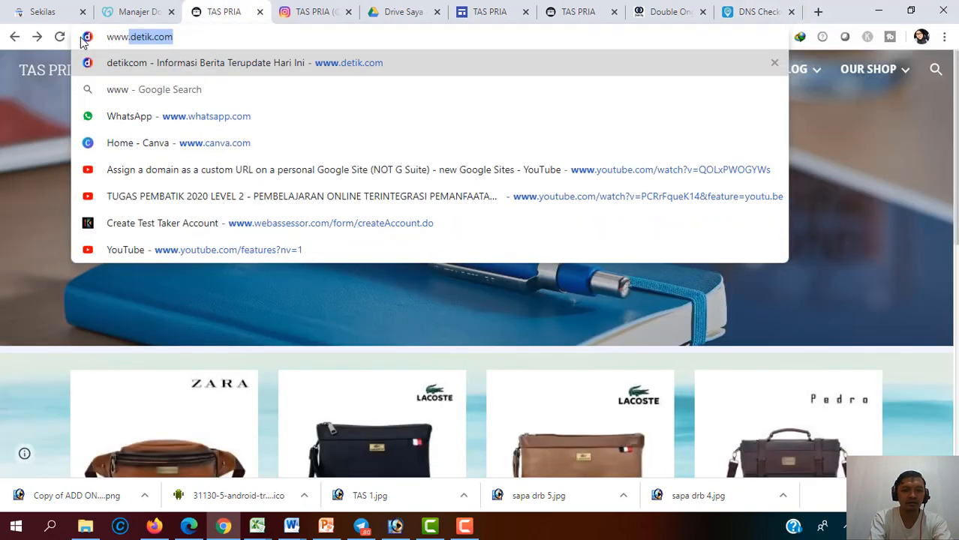
{"action": "type", "text": "taspri"}
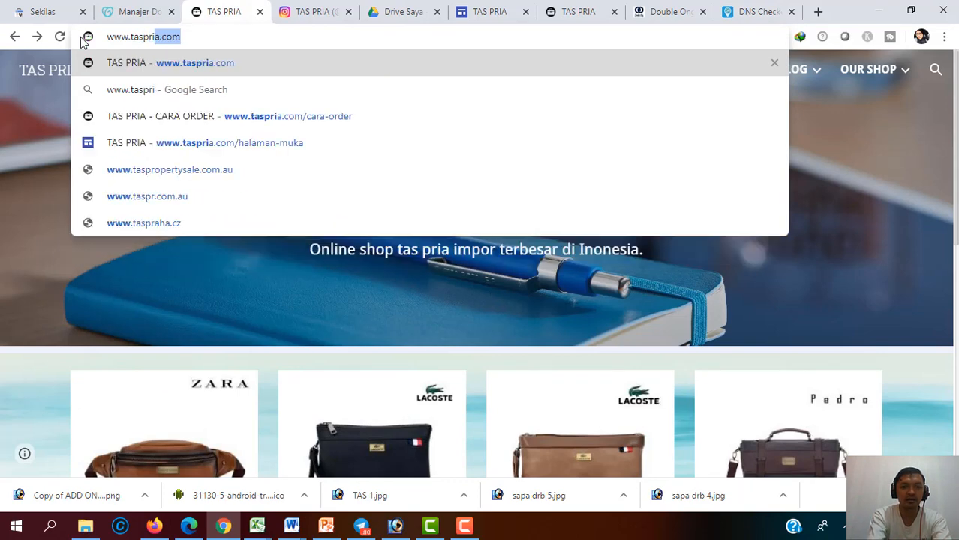
{"action": "type", "text": "a.com"}
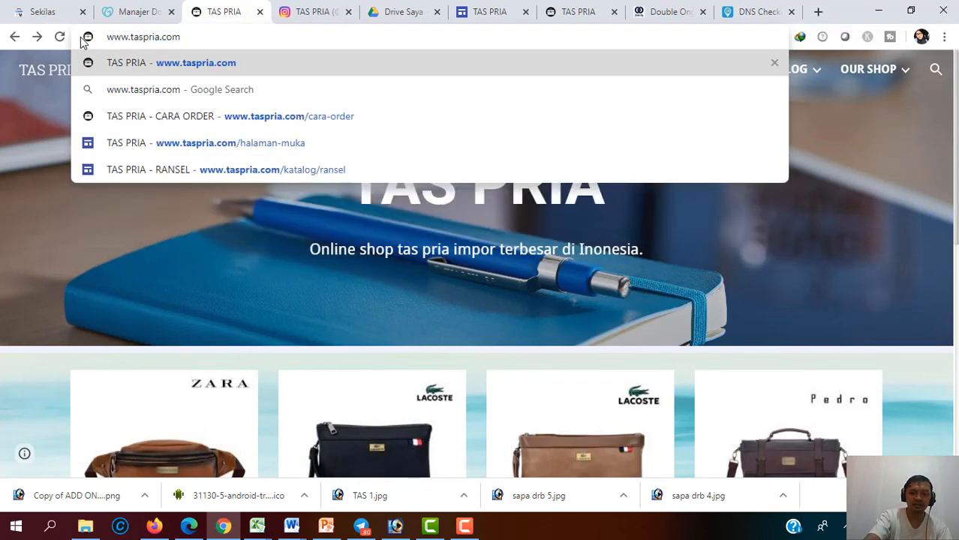
{"action": "key", "text": "Return"}
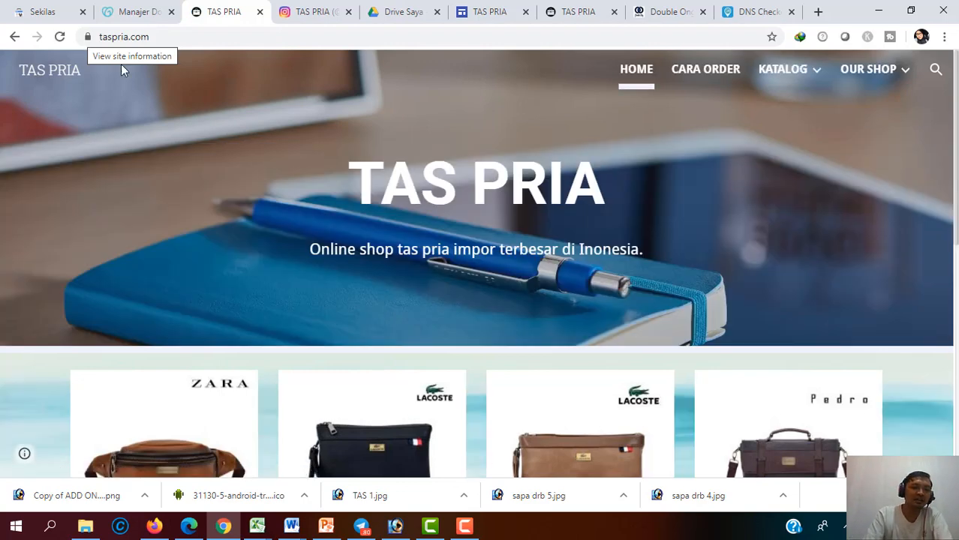
Look over the live TAS PRIA home page, from the header banner to the product rows and footer
{"action": "scroll", "coordinate": [438, 242], "scroll_direction": "down", "scroll_amount": 6}
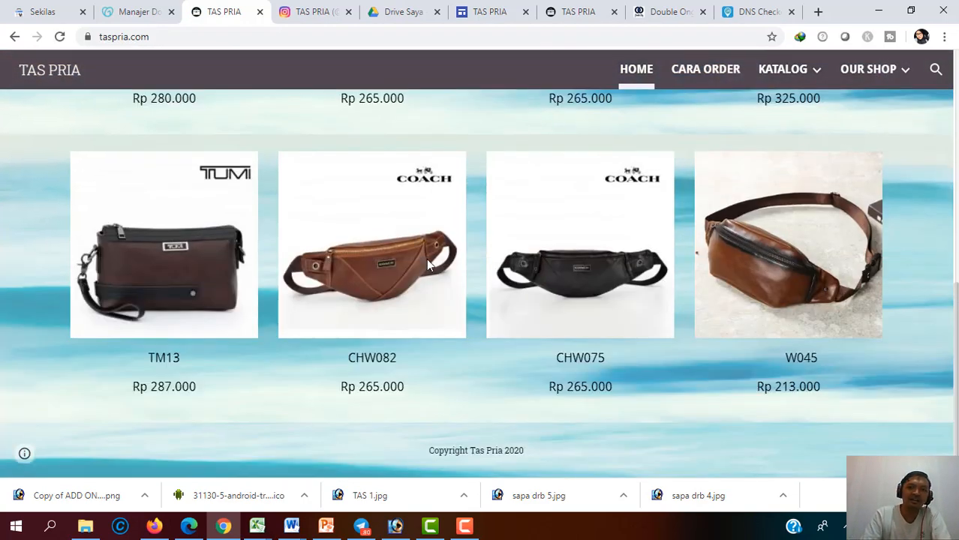
{"action": "scroll", "coordinate": [426, 263], "scroll_direction": "up", "scroll_amount": 6}
{"action": "scroll", "coordinate": [426, 258], "scroll_direction": "down", "scroll_amount": 3}
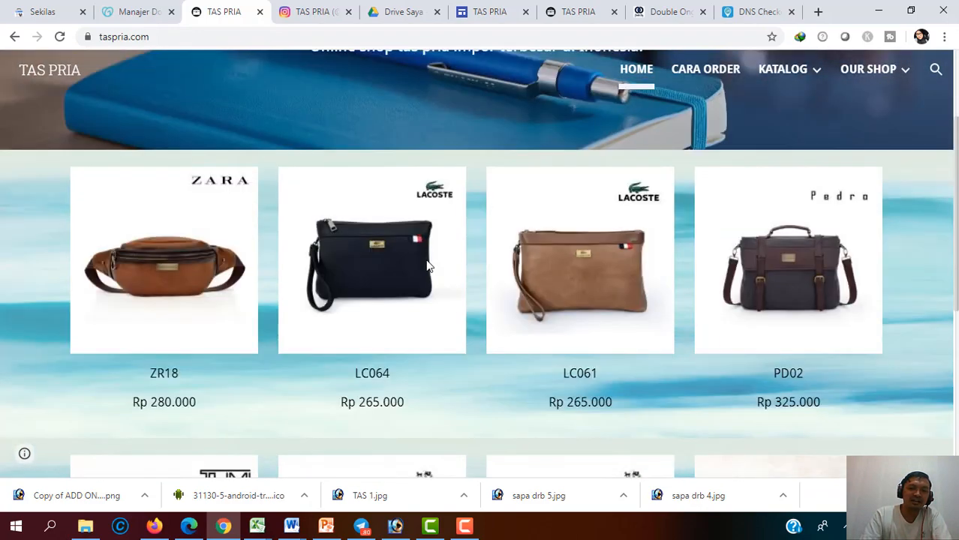
{"action": "scroll", "coordinate": [426, 259], "scroll_direction": "up", "scroll_amount": 3}
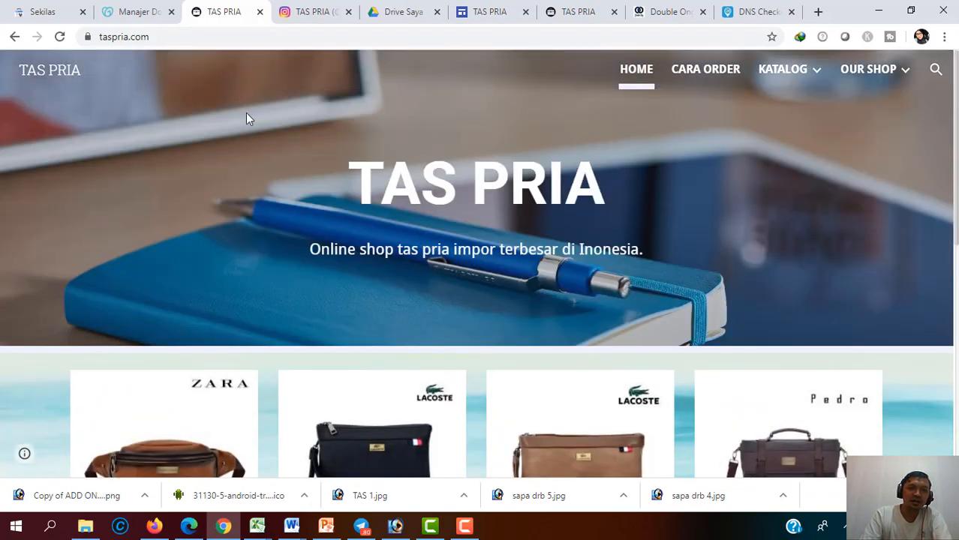
{"action": "scroll", "coordinate": [250, 150], "scroll_direction": "down", "scroll_amount": 6}
{"action": "scroll", "coordinate": [250, 150], "scroll_direction": "up", "scroll_amount": 6}
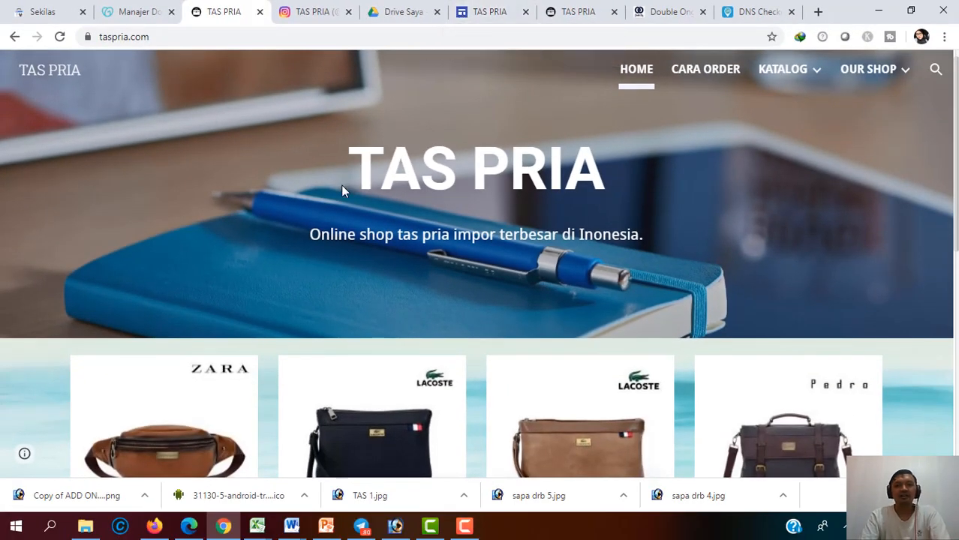
{"action": "scroll", "coordinate": [343, 189], "scroll_direction": "down", "scroll_amount": 7}
{"action": "scroll", "coordinate": [297, 385], "scroll_direction": "up", "scroll_amount": 5}
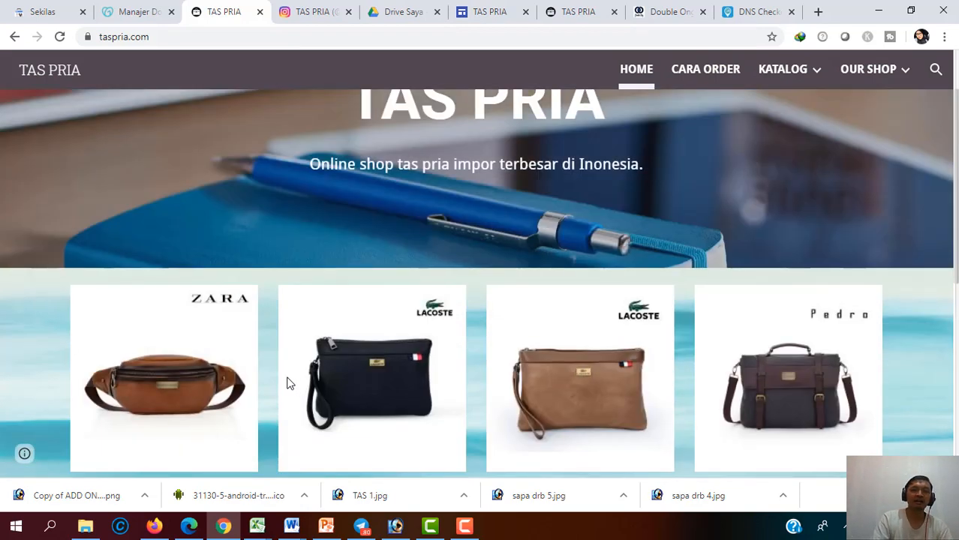
{"action": "scroll", "coordinate": [287, 383], "scroll_direction": "up", "scroll_amount": 1}
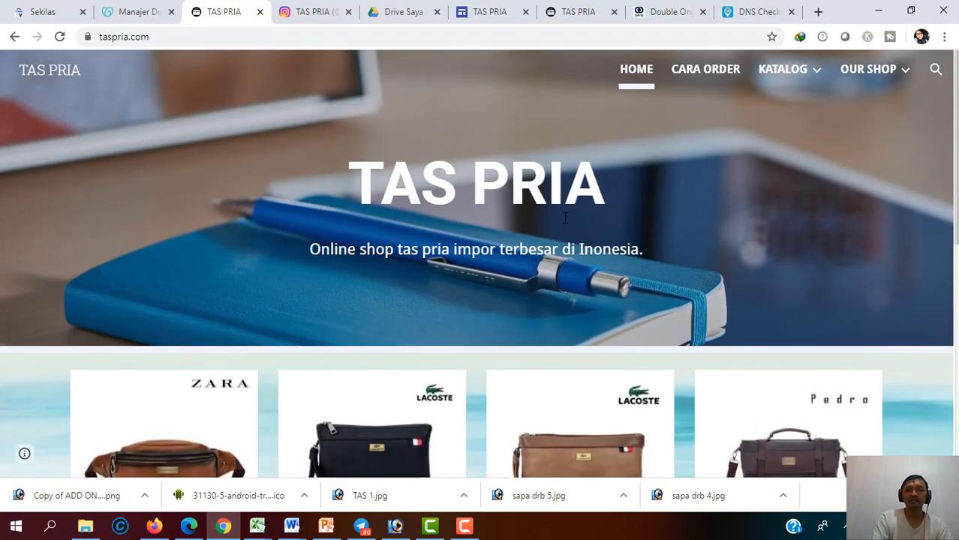
{"action": "scroll", "coordinate": [471, 230], "scroll_direction": "down", "scroll_amount": 7}
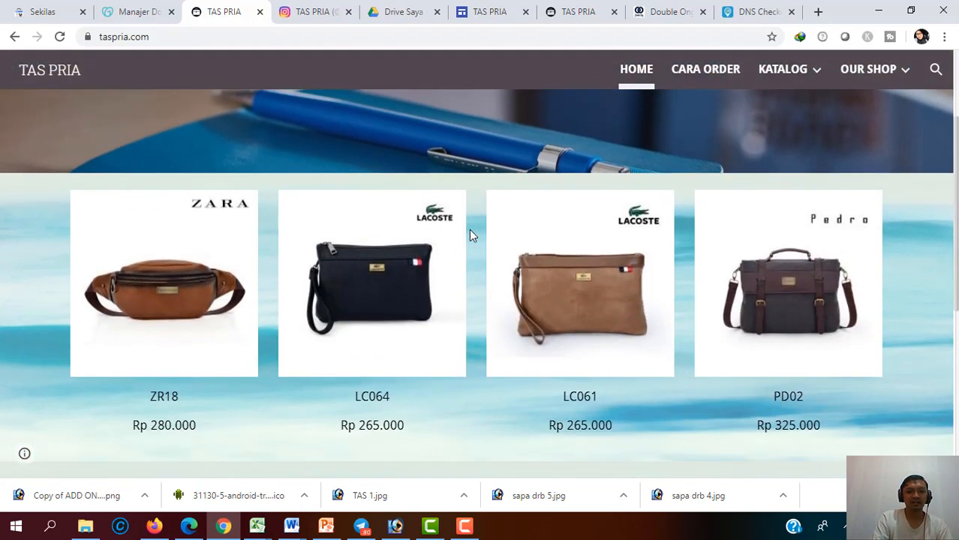
{"action": "scroll", "coordinate": [465, 247], "scroll_direction": "up", "scroll_amount": 7}
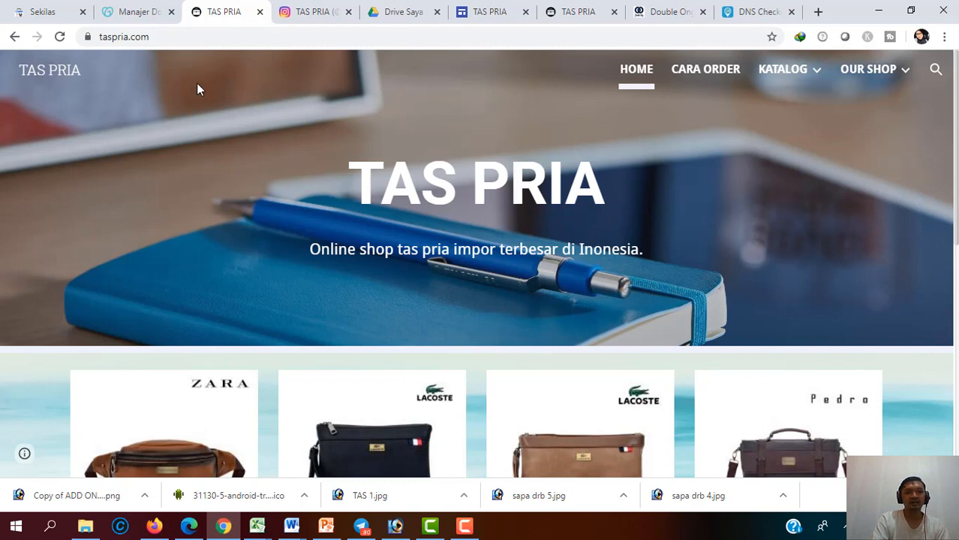
Show the full web address of the live site and check the home page's products under it
{"action": "left_click", "coordinate": [169, 36]}
{"action": "left_click", "coordinate": [152, 38]}
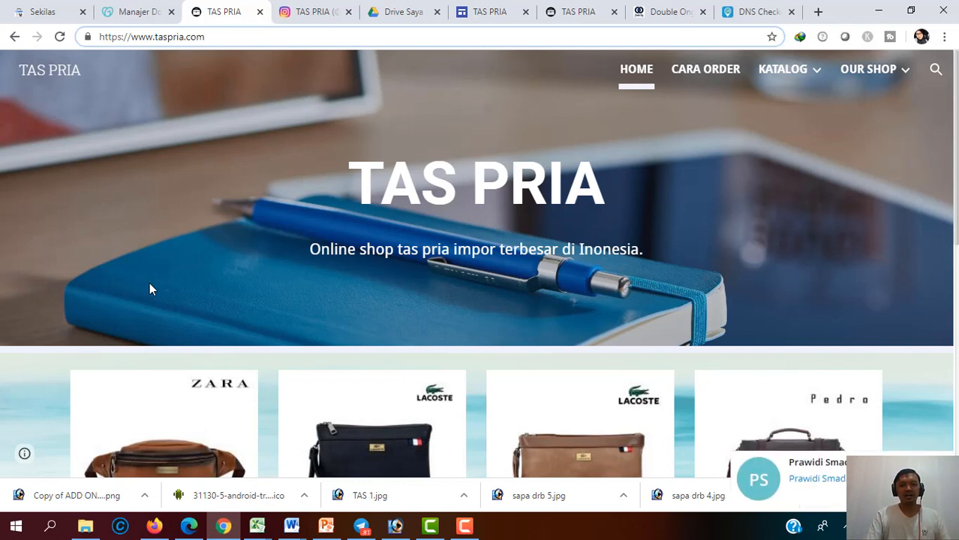
{"action": "scroll", "coordinate": [445, 286], "scroll_direction": "down", "scroll_amount": 2}
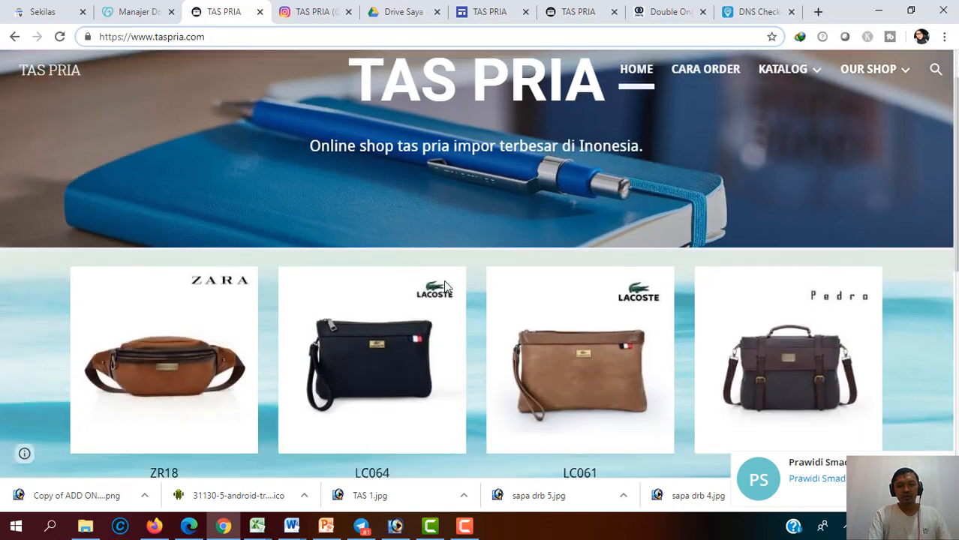
{"action": "scroll", "coordinate": [445, 286], "scroll_direction": "up", "scroll_amount": 2}
{"action": "scroll", "coordinate": [445, 286], "scroll_direction": "down", "scroll_amount": 4}
{"action": "scroll", "coordinate": [445, 285], "scroll_direction": "down", "scroll_amount": 3}
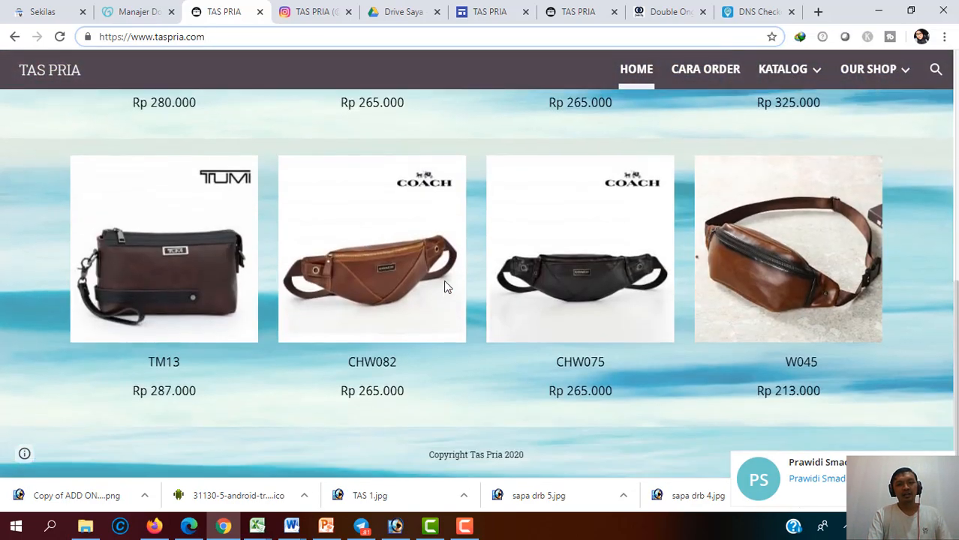
{"action": "scroll", "coordinate": [445, 285], "scroll_direction": "up", "scroll_amount": 6}
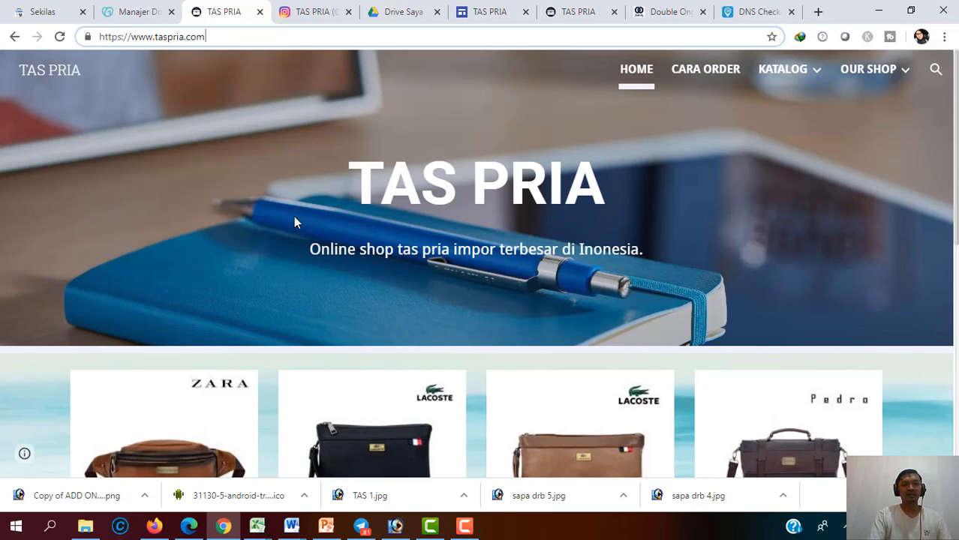
{"action": "scroll", "coordinate": [294, 219], "scroll_direction": "down", "scroll_amount": 4}
{"action": "scroll", "coordinate": [336, 311], "scroll_direction": "up", "scroll_amount": 4}
{"action": "scroll", "coordinate": [336, 308], "scroll_direction": "down", "scroll_amount": 6}
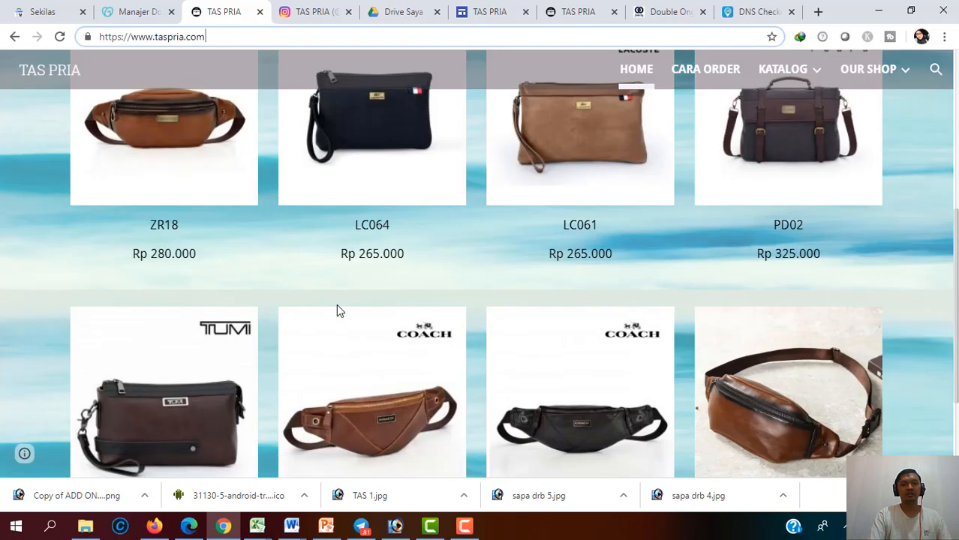
{"action": "scroll", "coordinate": [336, 308], "scroll_direction": "up", "scroll_amount": 6}
{"action": "scroll", "coordinate": [344, 277], "scroll_direction": "down", "scroll_amount": 5}
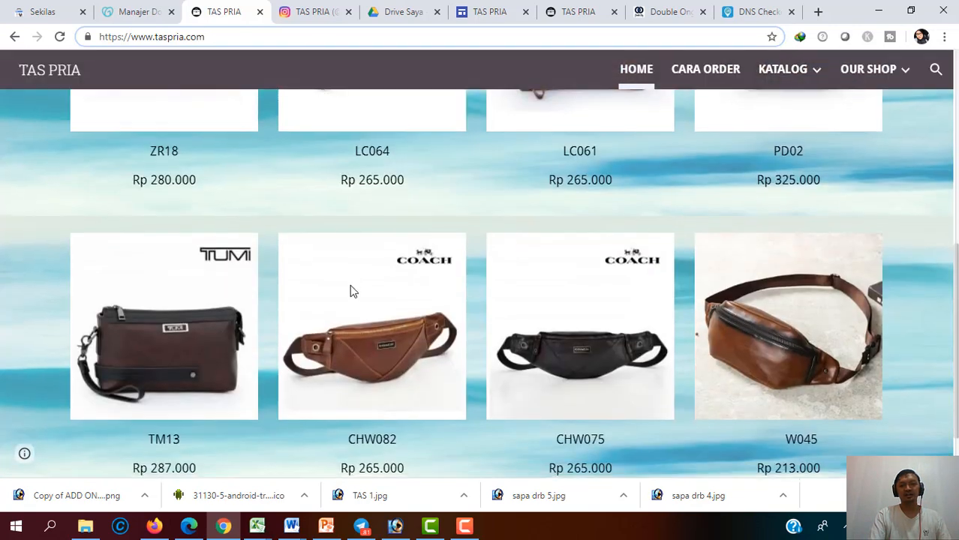
{"action": "scroll", "coordinate": [349, 289], "scroll_direction": "up", "scroll_amount": 5}
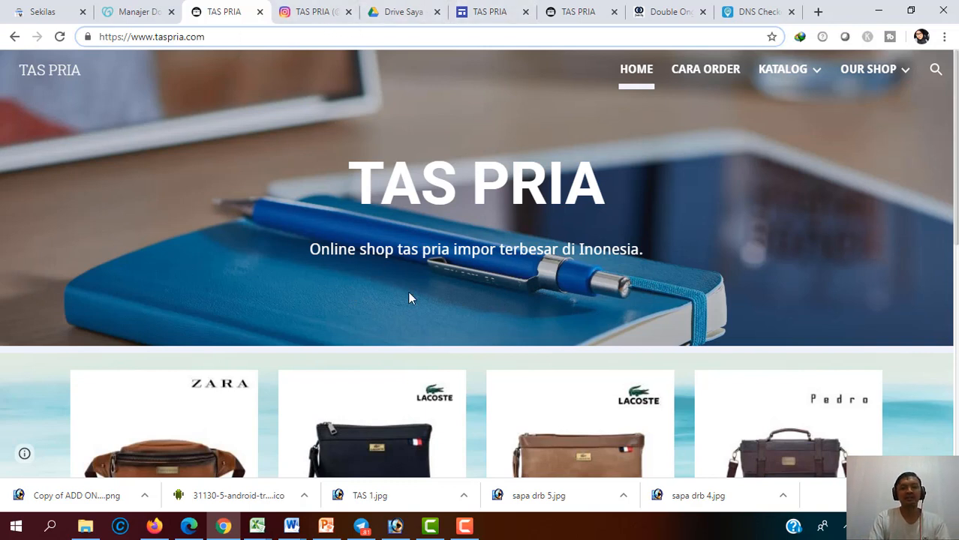
{"action": "scroll", "coordinate": [407, 295], "scroll_direction": "down", "scroll_amount": 2}
{"action": "scroll", "coordinate": [411, 300], "scroll_direction": "up", "scroll_amount": 2}
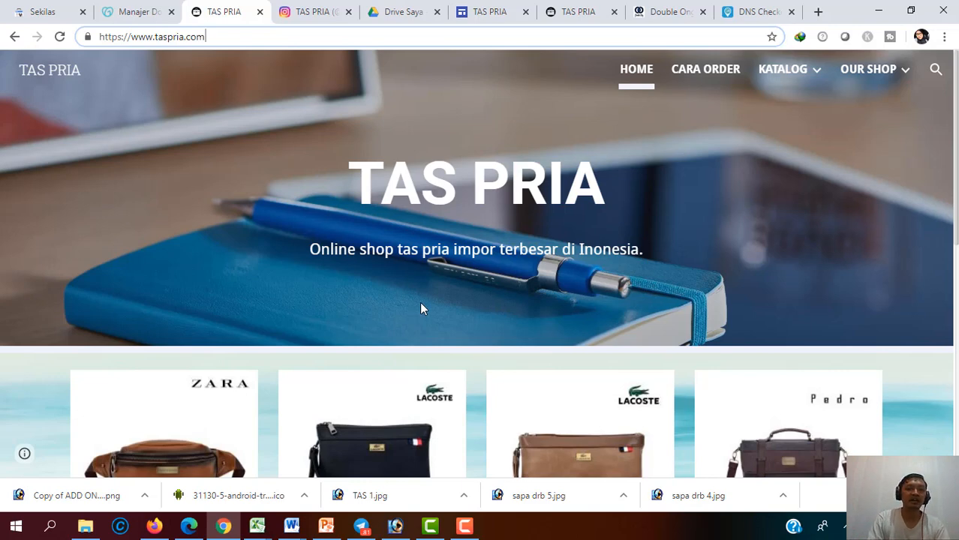
{"action": "scroll", "coordinate": [524, 233], "scroll_direction": "down", "scroll_amount": 4}
{"action": "scroll", "coordinate": [522, 227], "scroll_direction": "down", "scroll_amount": 3}
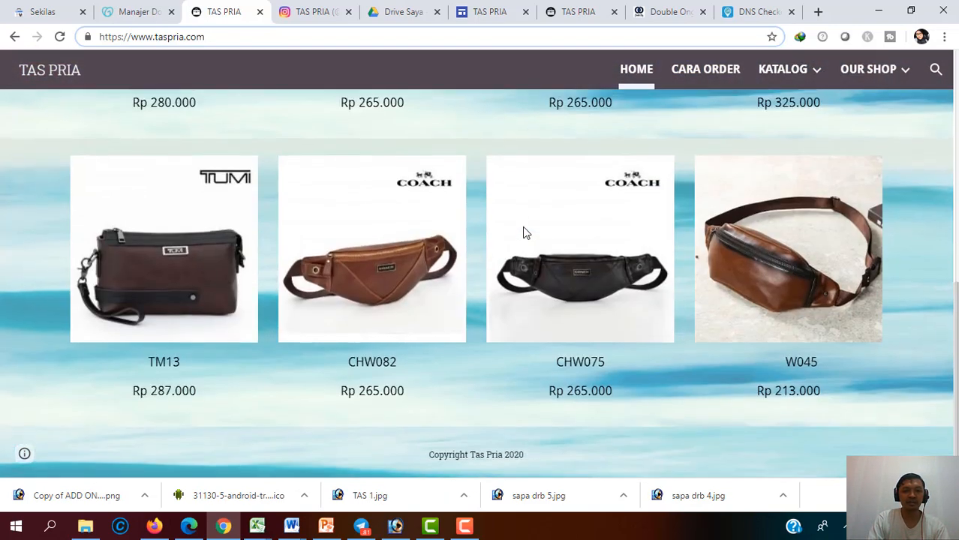
{"action": "scroll", "coordinate": [522, 226], "scroll_direction": "up", "scroll_amount": 7}
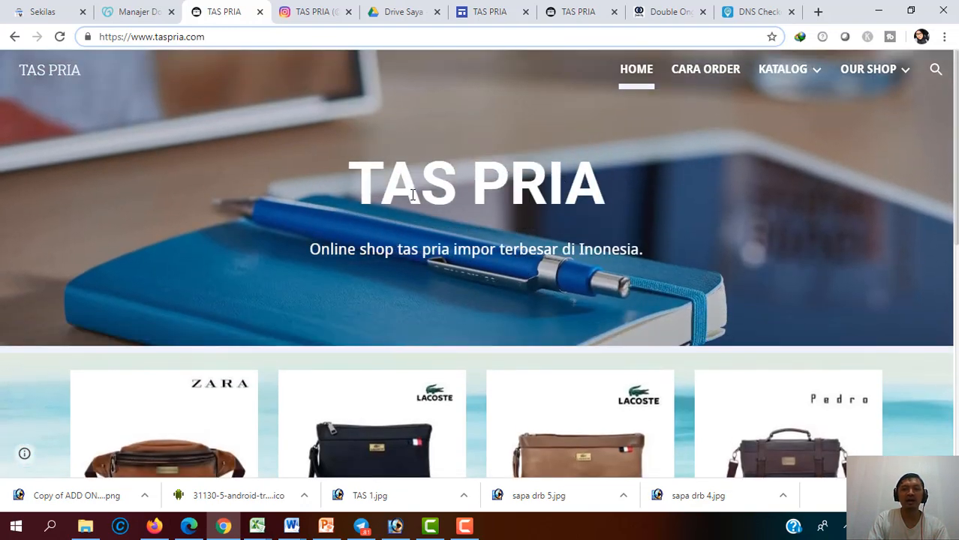
{"action": "scroll", "coordinate": [411, 196], "scroll_direction": "down", "scroll_amount": 3}
{"action": "scroll", "coordinate": [411, 197], "scroll_direction": "up", "scroll_amount": 3}
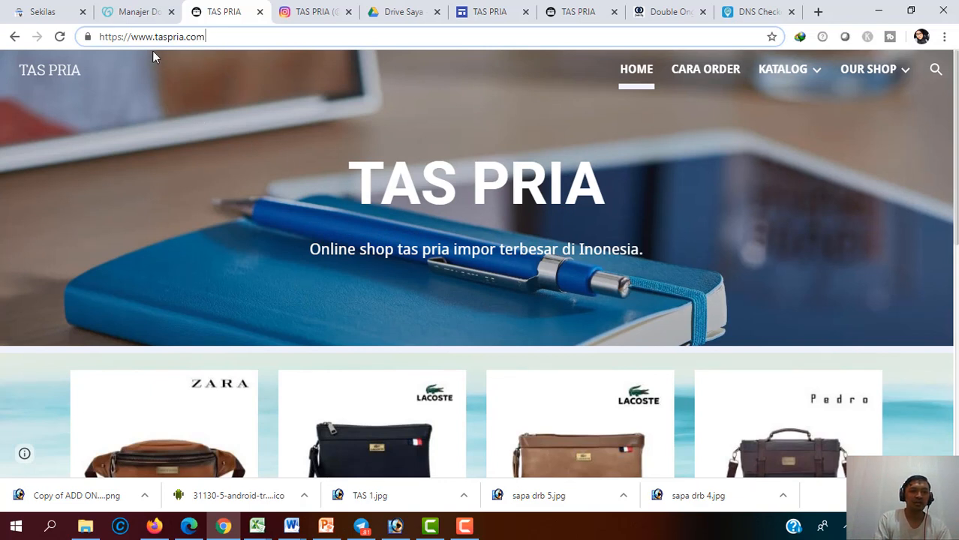
Search Google for "lazuardi depok" in the browser tab that holds the GoDaddy DNS page
{"action": "left_click", "coordinate": [121, 21]}
{"action": "left_click", "coordinate": [149, 37]}
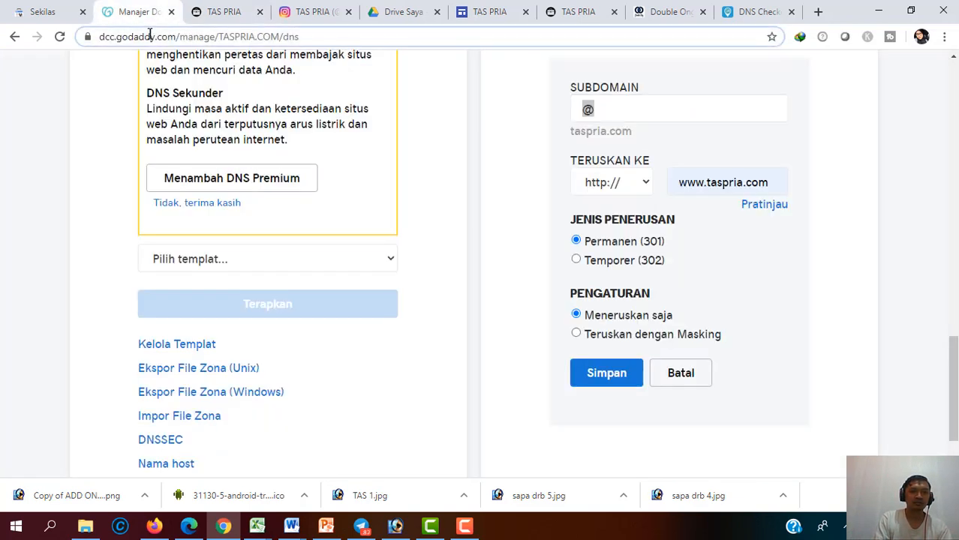
{"action": "type", "text": "la"}
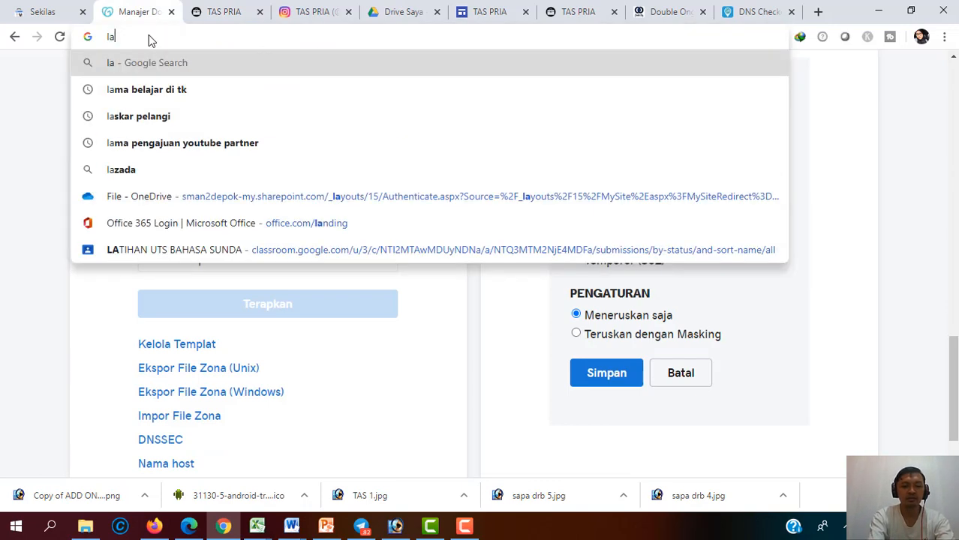
{"action": "key", "text": "BackSpace"}
{"action": "key", "text": "BackSpace"}
{"action": "type", "text": "zuardi"}
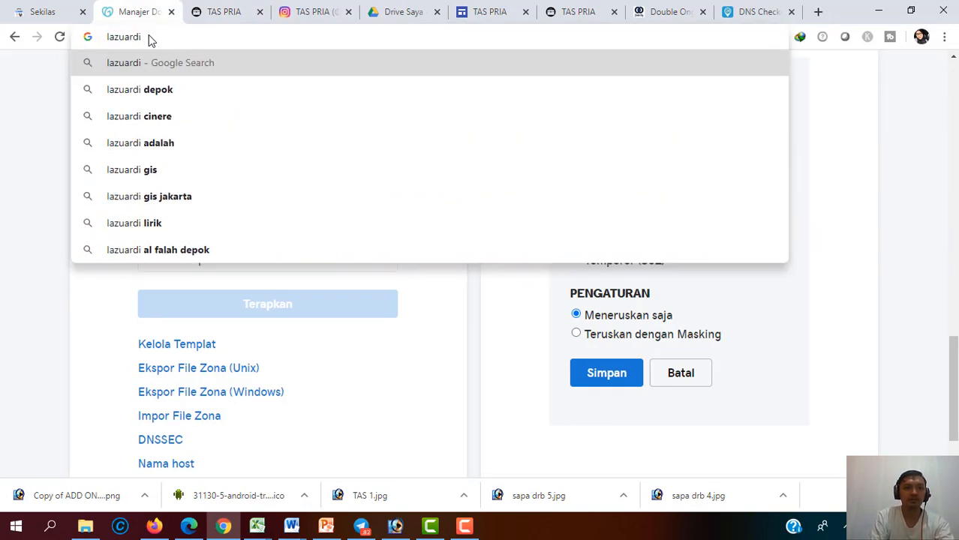
{"action": "left_click", "coordinate": [201, 88]}
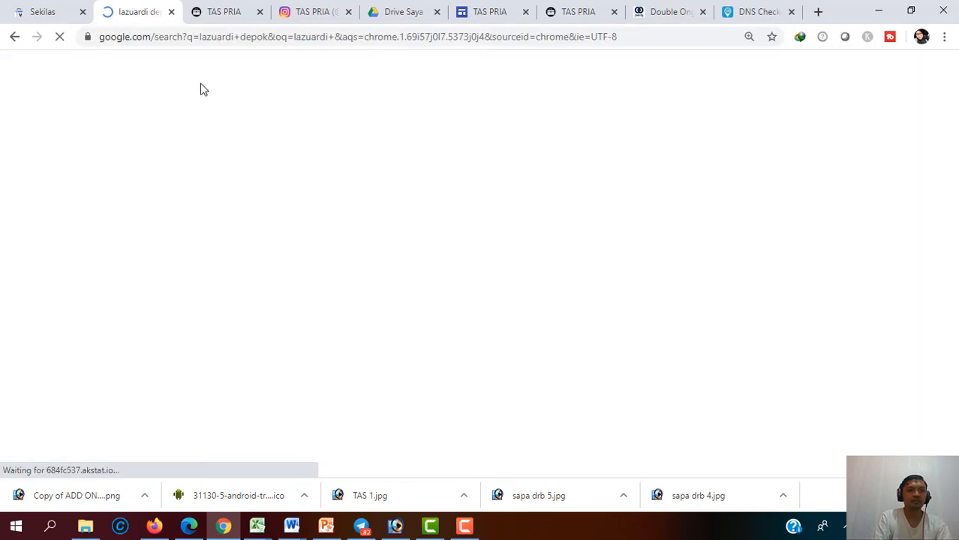
Open the SMA Lazuardi site lazuardi-high.sch.id from the search results and look through its home page
{"action": "scroll", "coordinate": [212, 273], "scroll_direction": "down", "scroll_amount": 1}
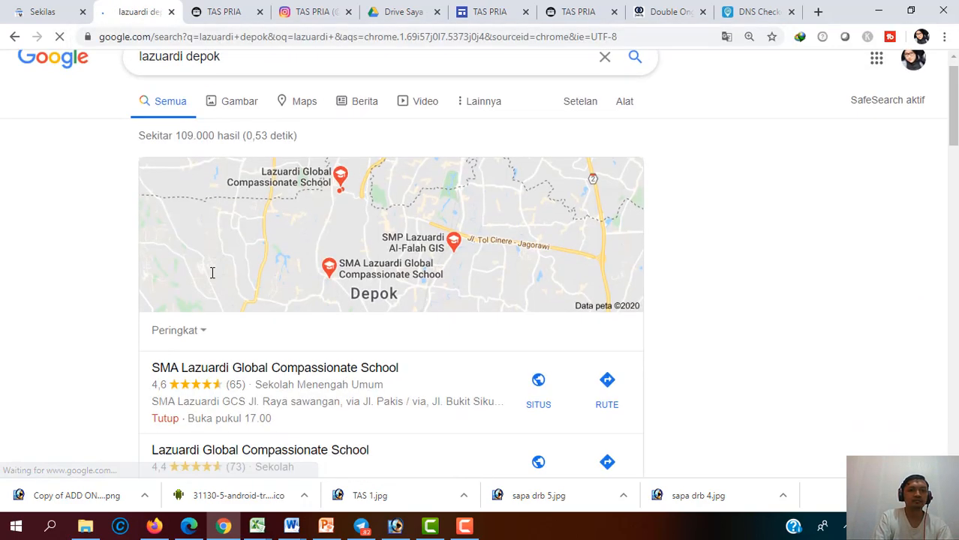
{"action": "scroll", "coordinate": [212, 272], "scroll_direction": "down", "scroll_amount": 5}
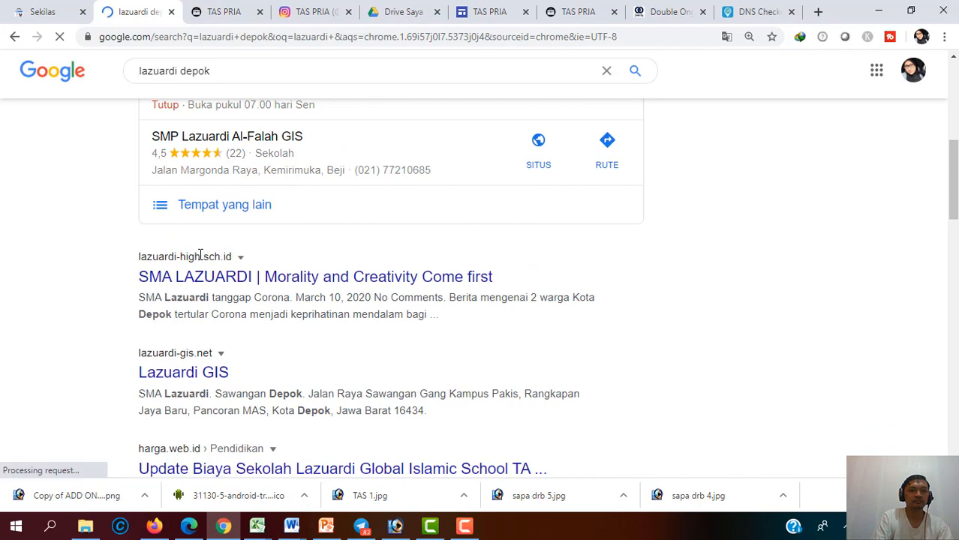
{"action": "left_click", "coordinate": [195, 261]}
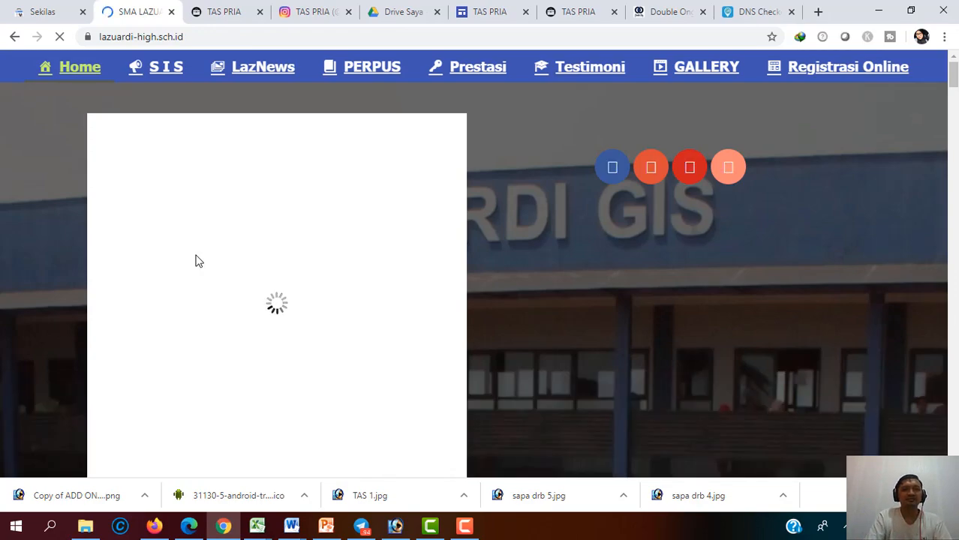
{"action": "scroll", "coordinate": [718, 359], "scroll_direction": "down", "scroll_amount": 7}
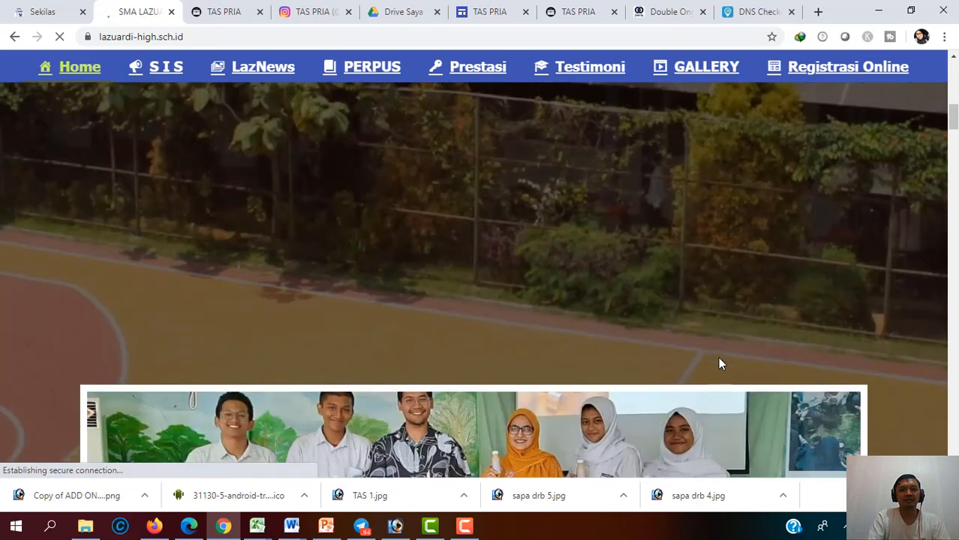
Examine the rest of the SMA Lazuardi home page, from the registration and facilities blocks through the testimonials to the footer
{"action": "scroll", "coordinate": [719, 357], "scroll_direction": "down", "scroll_amount": 8}
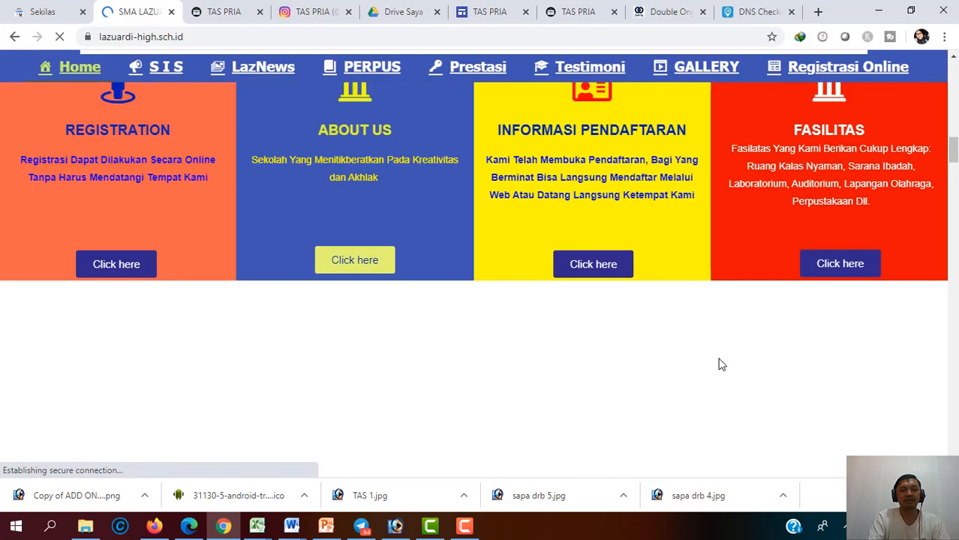
{"action": "scroll", "coordinate": [718, 364], "scroll_direction": "down", "scroll_amount": 3}
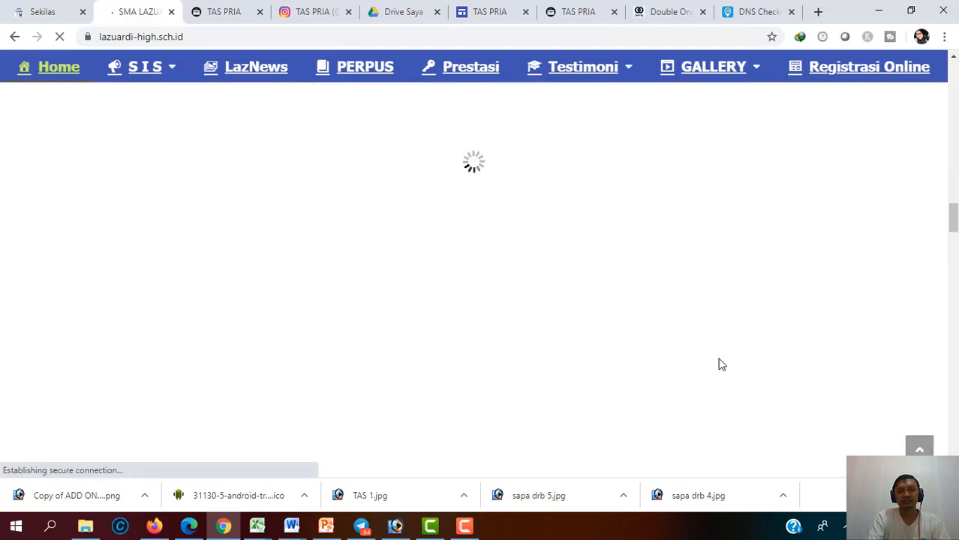
{"action": "scroll", "coordinate": [718, 364], "scroll_direction": "down", "scroll_amount": 2}
{"action": "scroll", "coordinate": [873, 353], "scroll_direction": "down", "scroll_amount": 8}
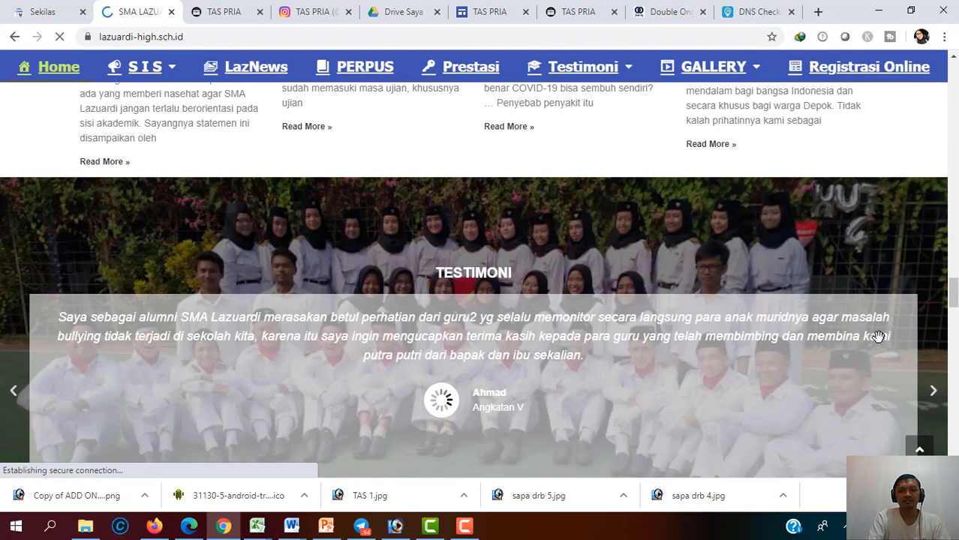
{"action": "scroll", "coordinate": [877, 337], "scroll_direction": "down", "scroll_amount": 10}
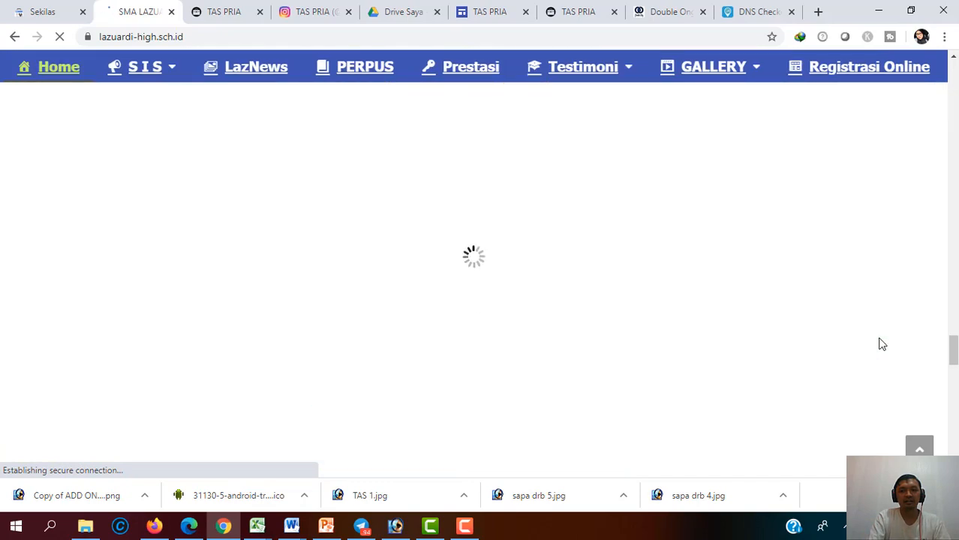
{"action": "scroll", "coordinate": [880, 339], "scroll_direction": "down", "scroll_amount": 6}
{"action": "left_click_drag", "start_coordinate": [953, 385], "coordinate": [957, 408]}
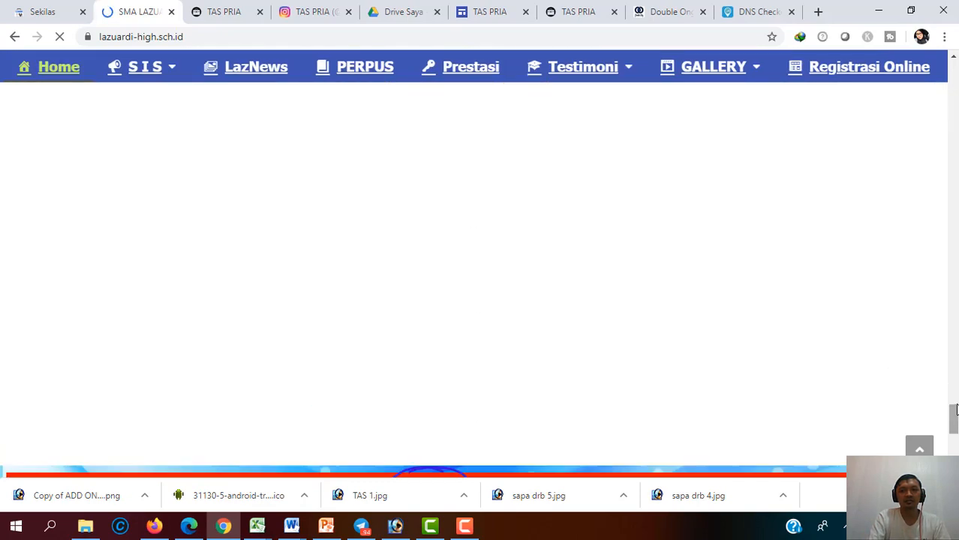
{"action": "scroll", "coordinate": [957, 410], "scroll_direction": "down", "scroll_amount": 5}
{"action": "scroll", "coordinate": [954, 412], "scroll_direction": "down", "scroll_amount": 1}
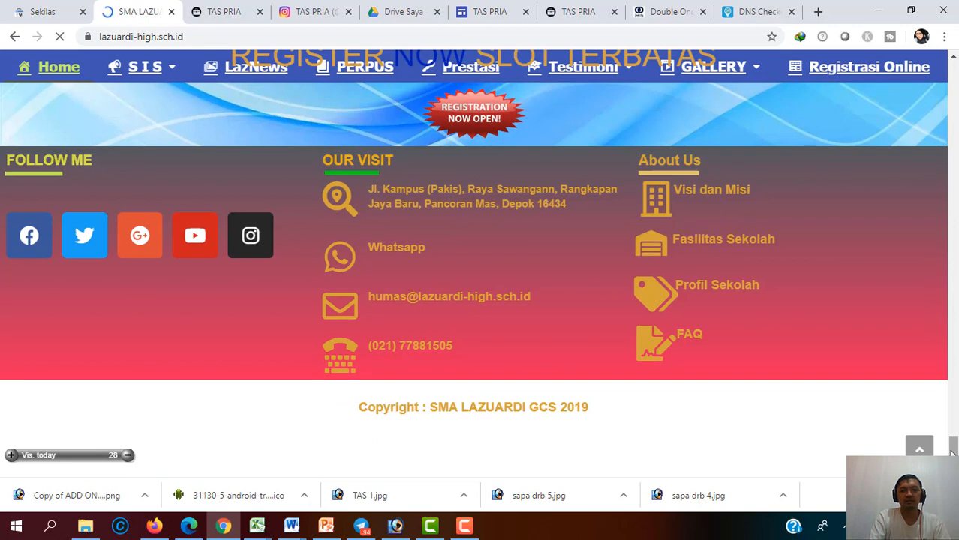
Return to the top of the SMA Lazuardi home page and review its header, photo carousel, information blocks and SNMPTN 2020 banner
{"action": "left_click_drag", "start_coordinate": [953, 451], "coordinate": [955, 76]}
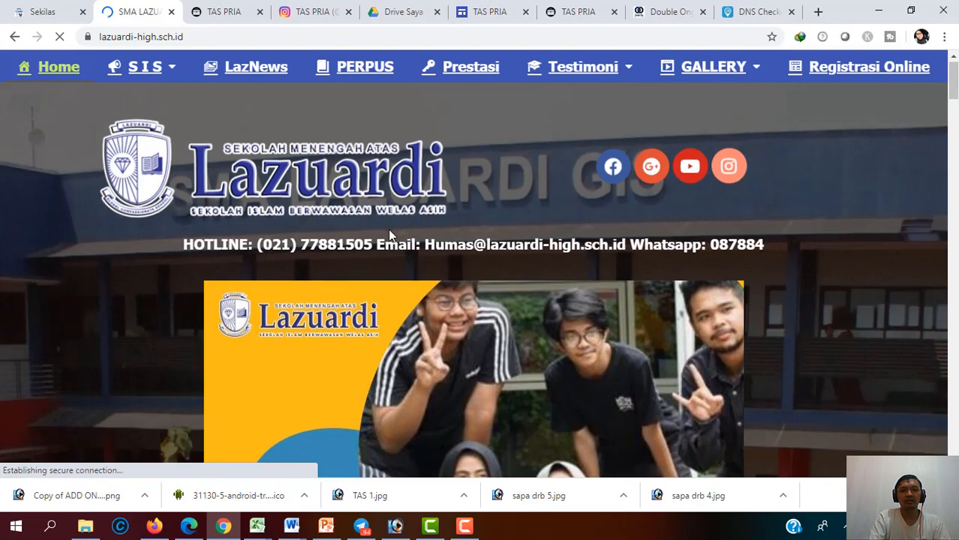
{"action": "scroll", "coordinate": [389, 231], "scroll_direction": "down", "scroll_amount": 5}
{"action": "scroll", "coordinate": [389, 236], "scroll_direction": "down", "scroll_amount": 5}
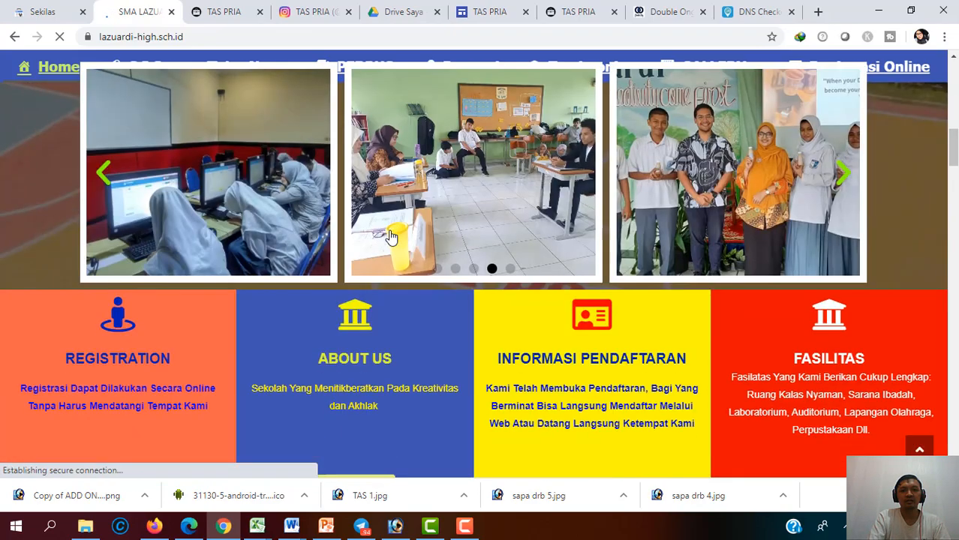
{"action": "scroll", "coordinate": [389, 236], "scroll_direction": "down", "scroll_amount": 3}
{"action": "scroll", "coordinate": [389, 229], "scroll_direction": "down", "scroll_amount": 3}
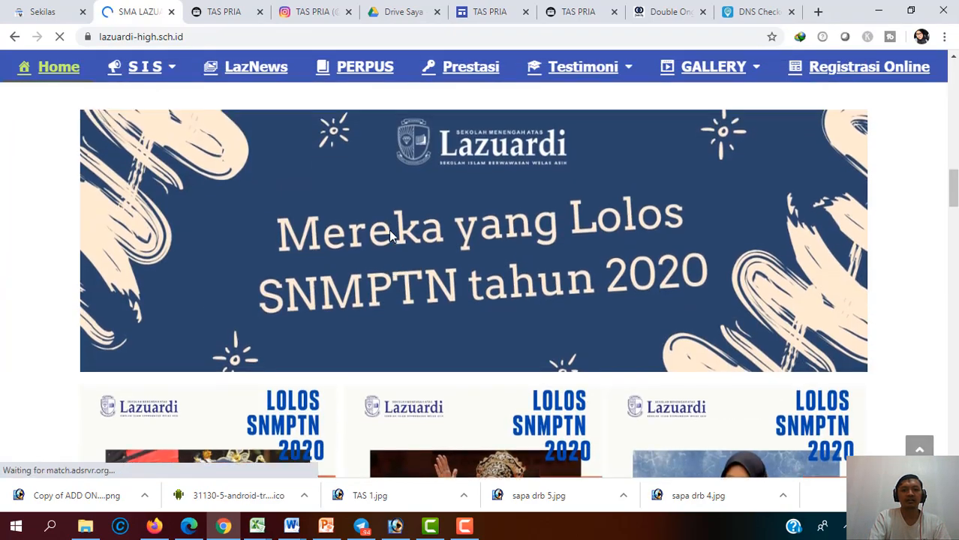
{"action": "scroll", "coordinate": [391, 233], "scroll_direction": "up", "scroll_amount": 12}
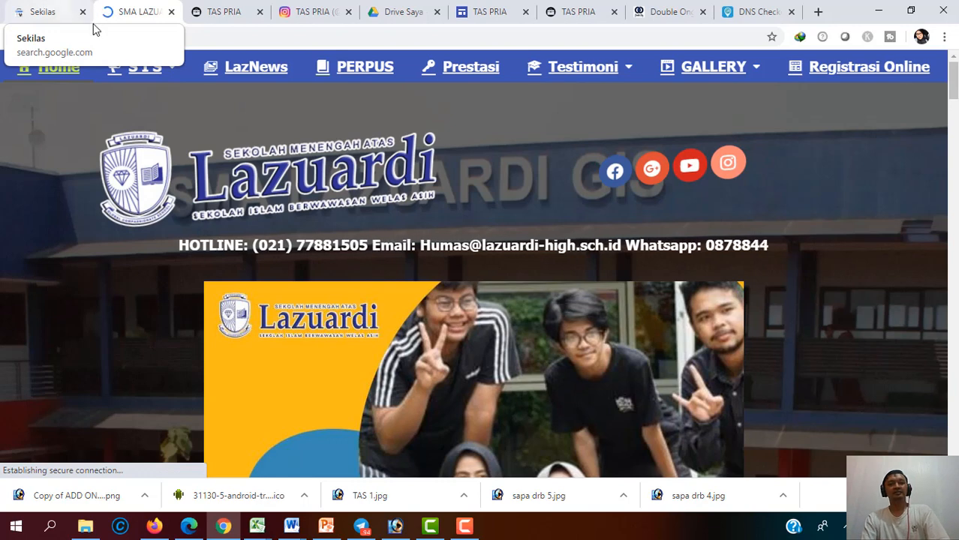
{"action": "left_click", "coordinate": [206, 12]}
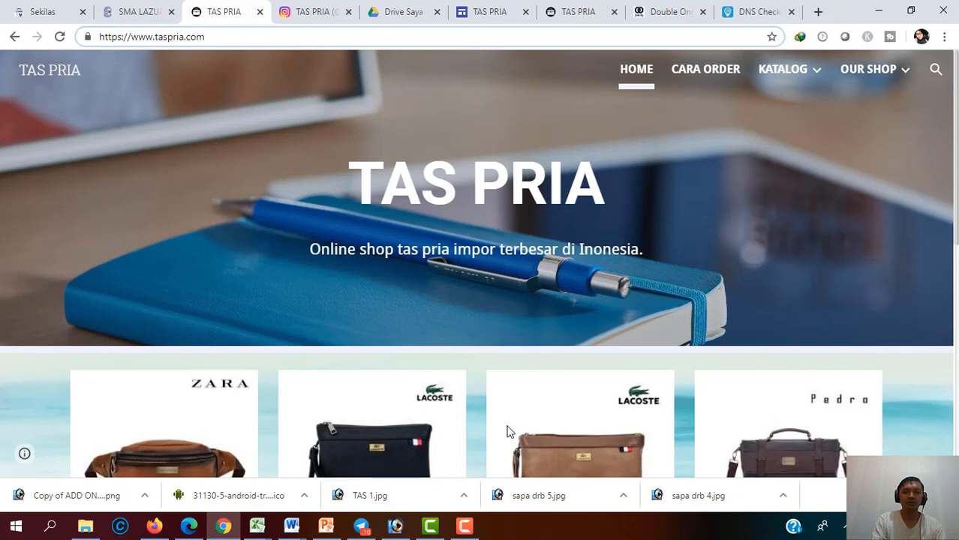
{"action": "left_click", "coordinate": [465, 527]}
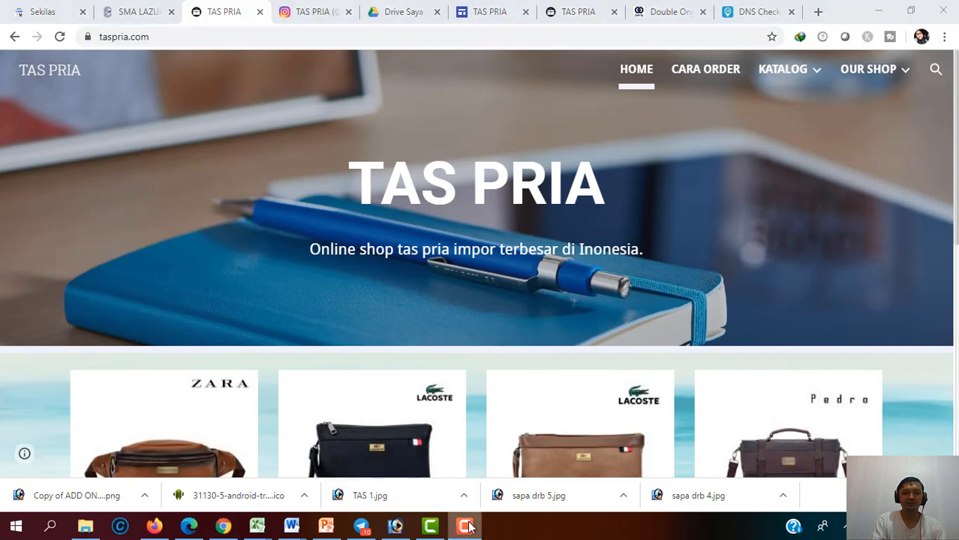